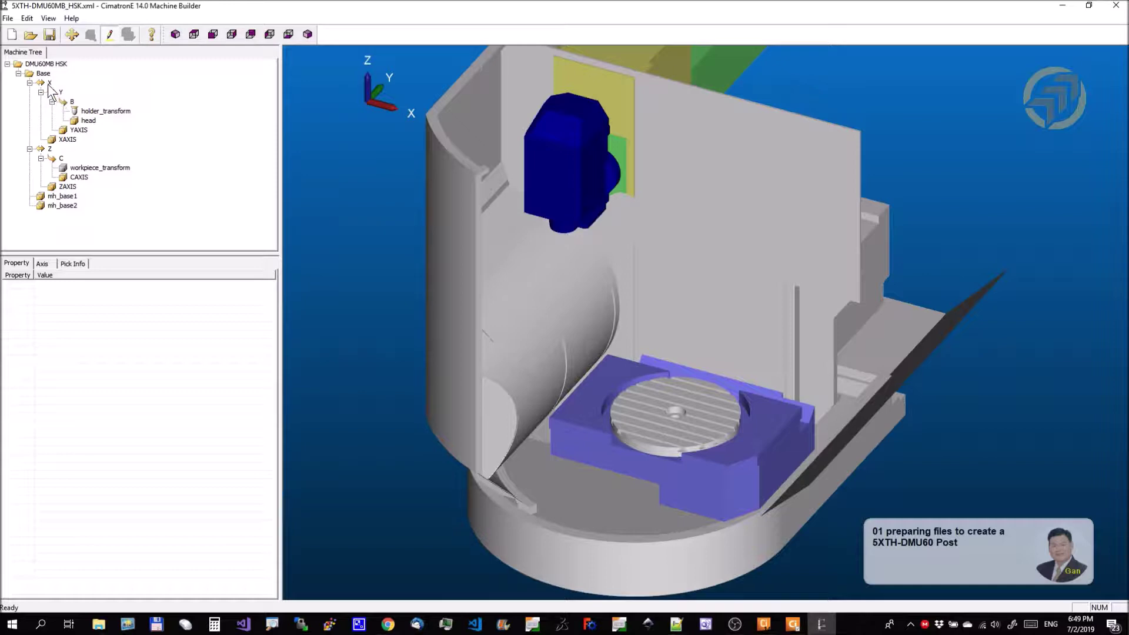
Review the properties of the DMU60MB HSK machine and its X, Y, B, Z and C axes.
left_click(49, 83)
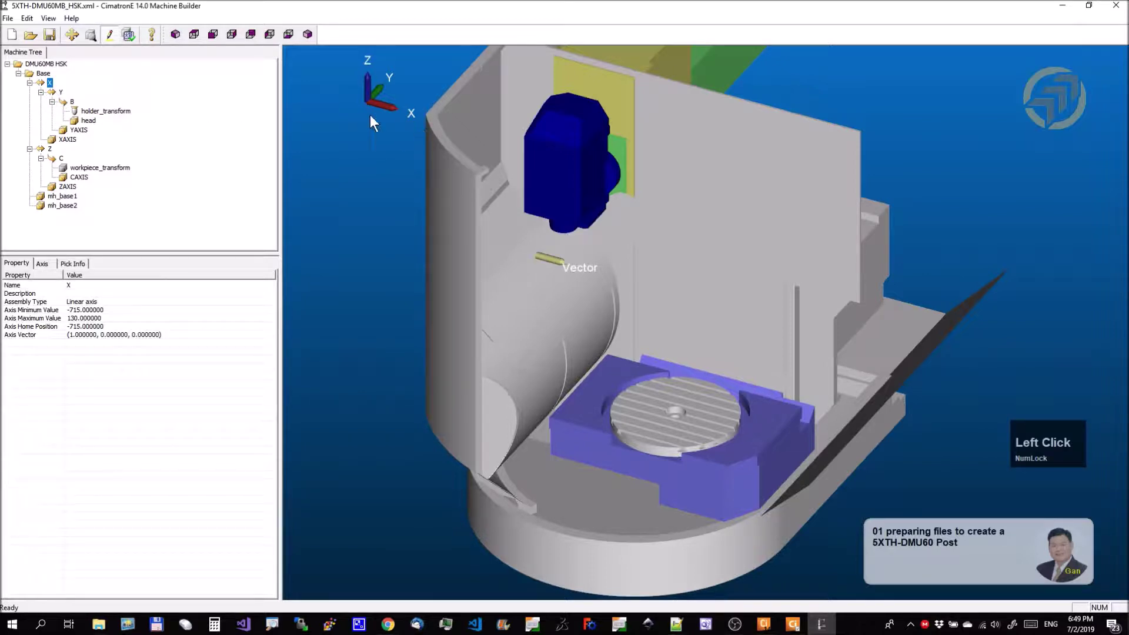
left_click(46, 63)
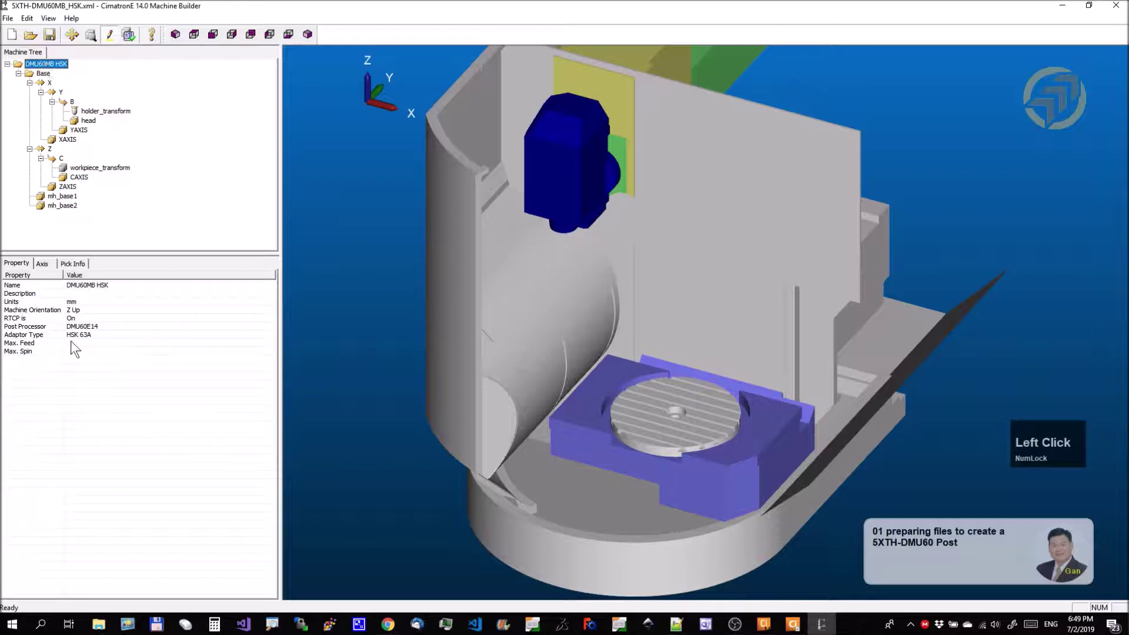
left_click(49, 83)
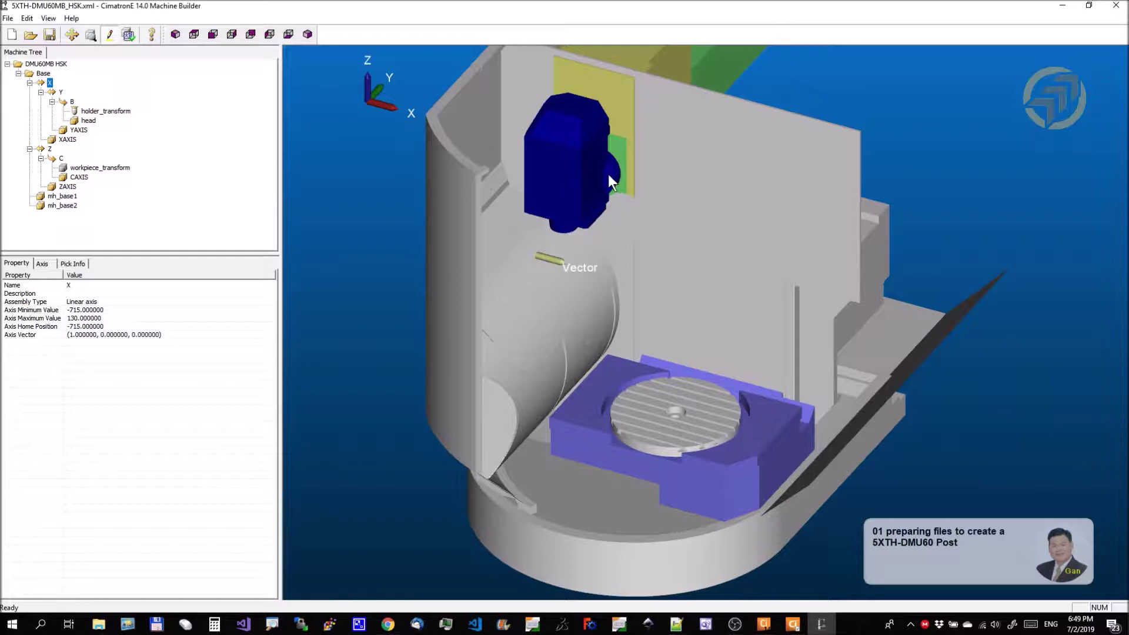
left_click(63, 92)
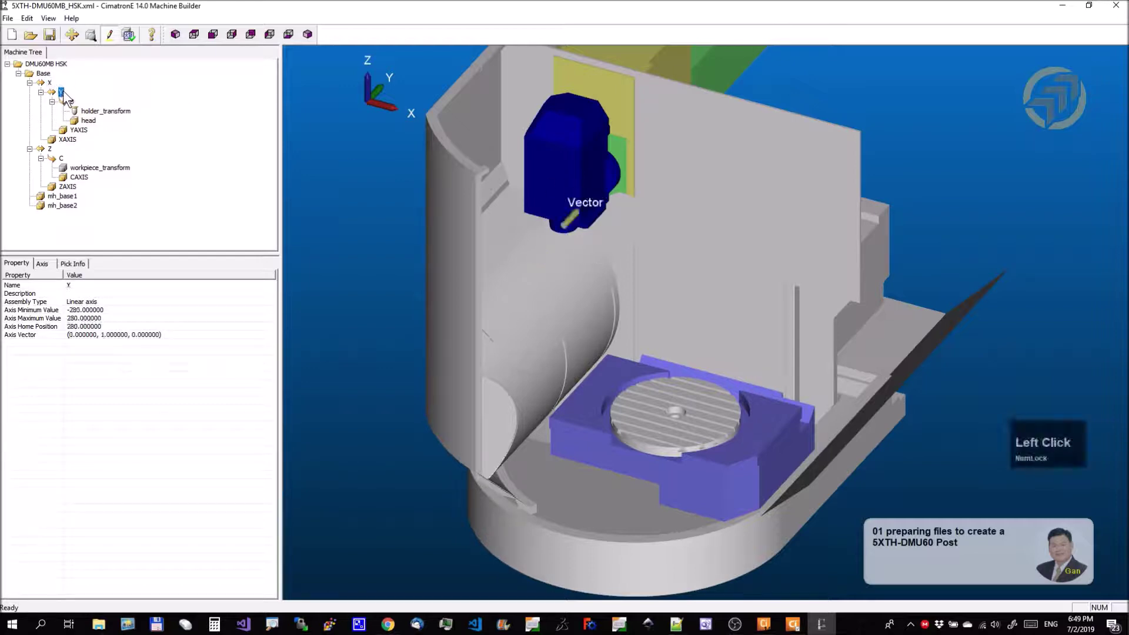
left_click(71, 102)
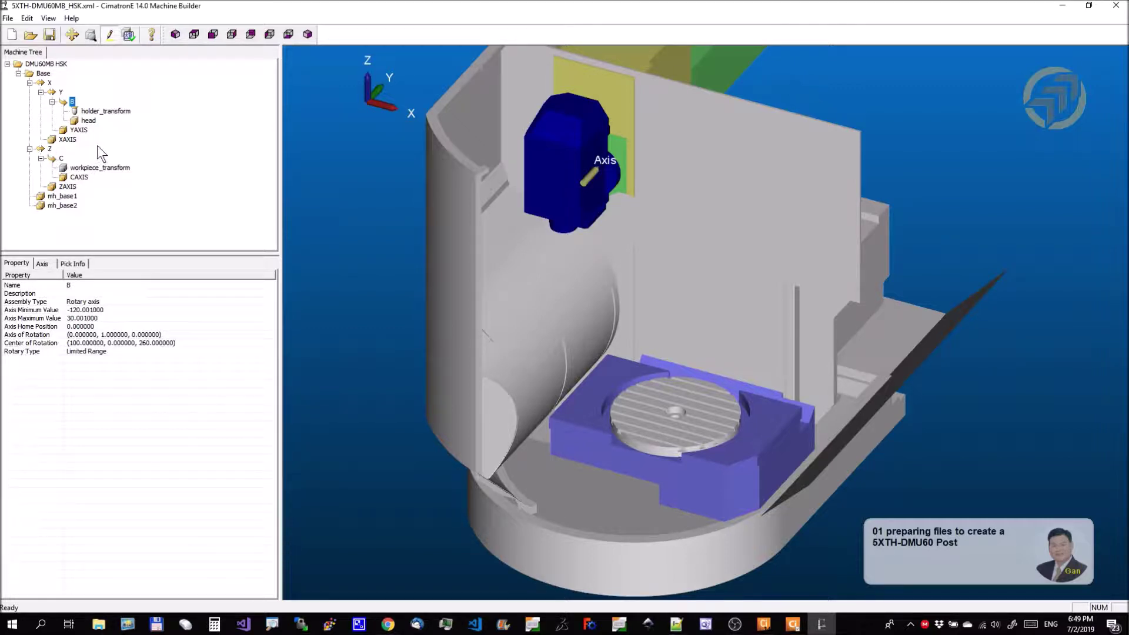
left_click(50, 150)
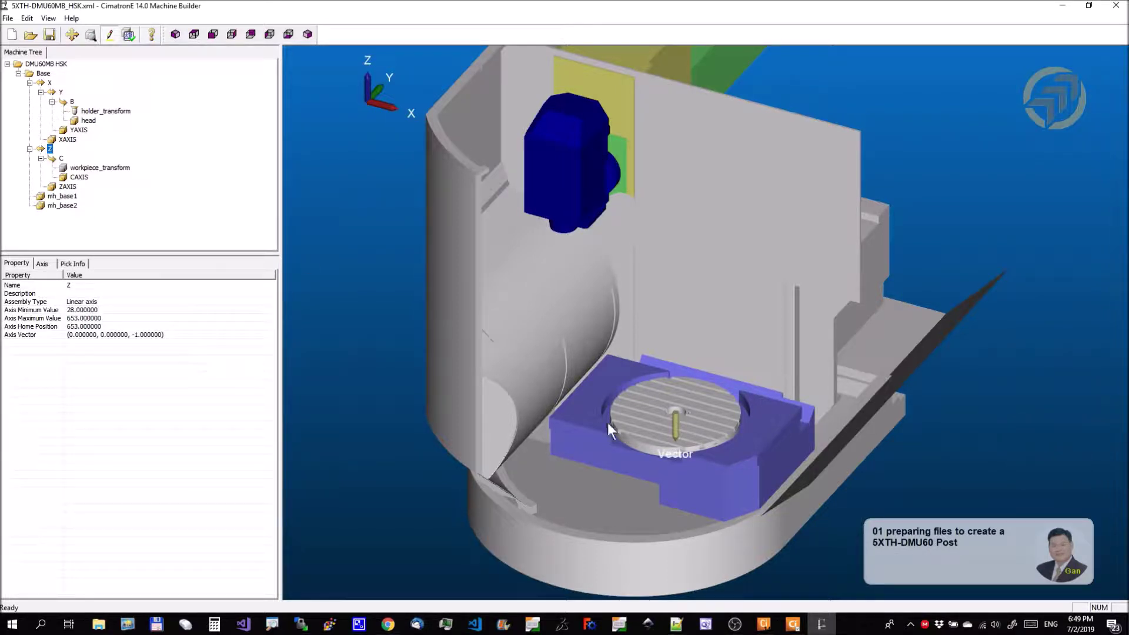
left_click(61, 158)
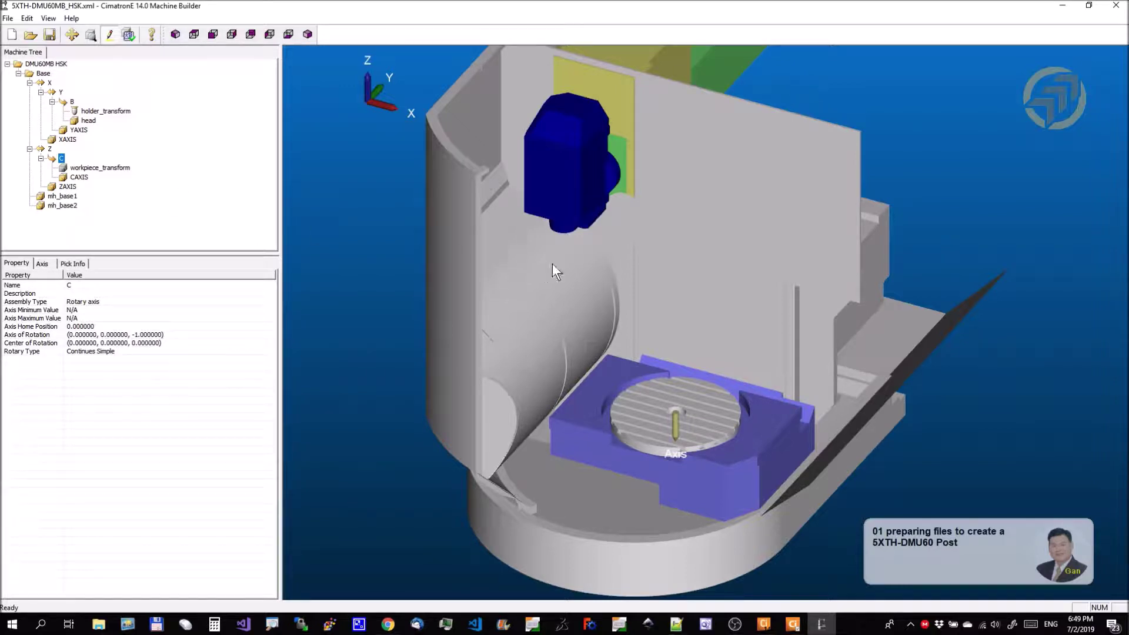
Rotate the machine's B axis to about -23.25 and its C axis to about -0.36.
left_click(43, 264)
left_click(39, 323)
left_click_drag(214, 277, 175, 284)
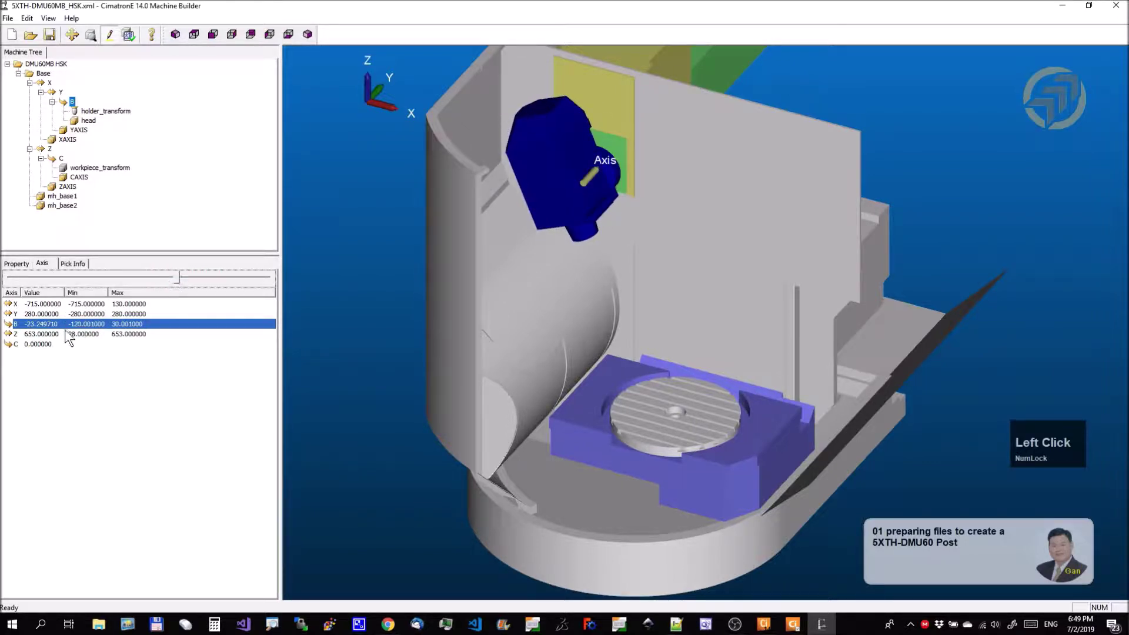
left_click(41, 344)
mouse_move(143, 280)
left_mouse_down()
mouse_move(159, 283)
mouse_move(144, 283)
left_mouse_up()
Move the machine's linear axes to about X -459.8, Y 104.2 and Z 391.1.
left_click(46, 305)
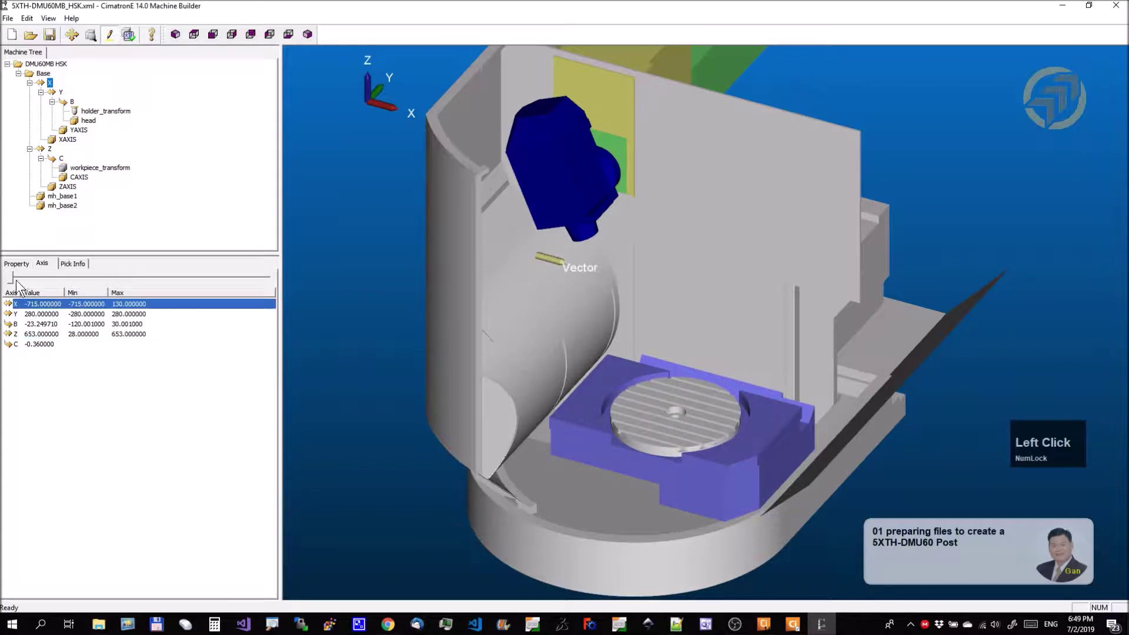
left_click_drag(11, 280, 87, 287)
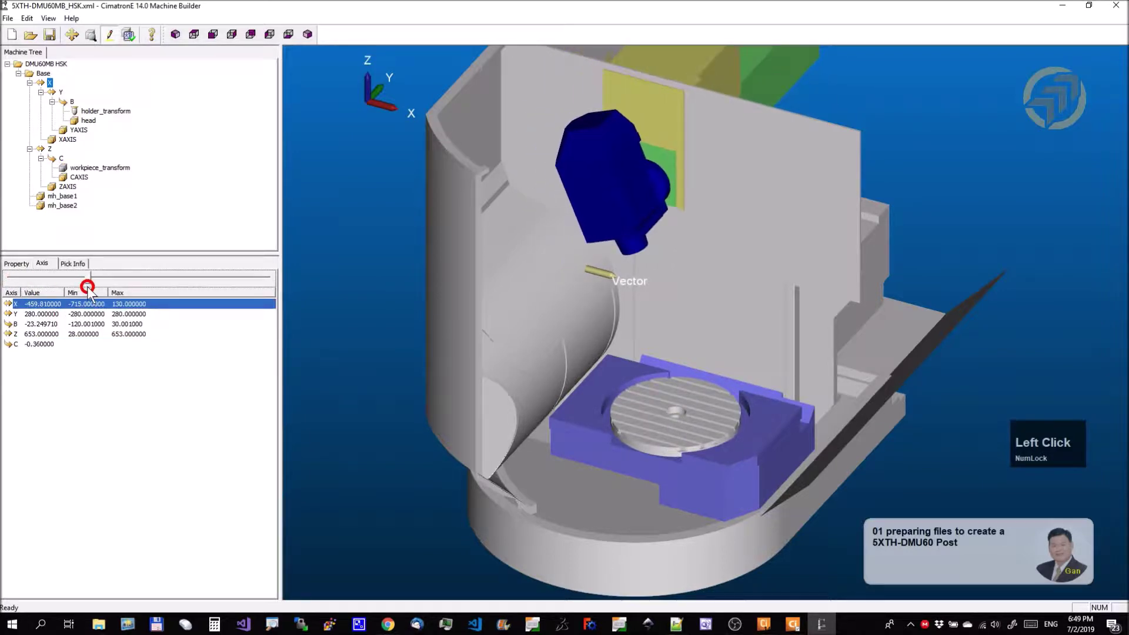
left_click(45, 314)
left_click_drag(267, 279, 187, 282)
left_click(62, 331)
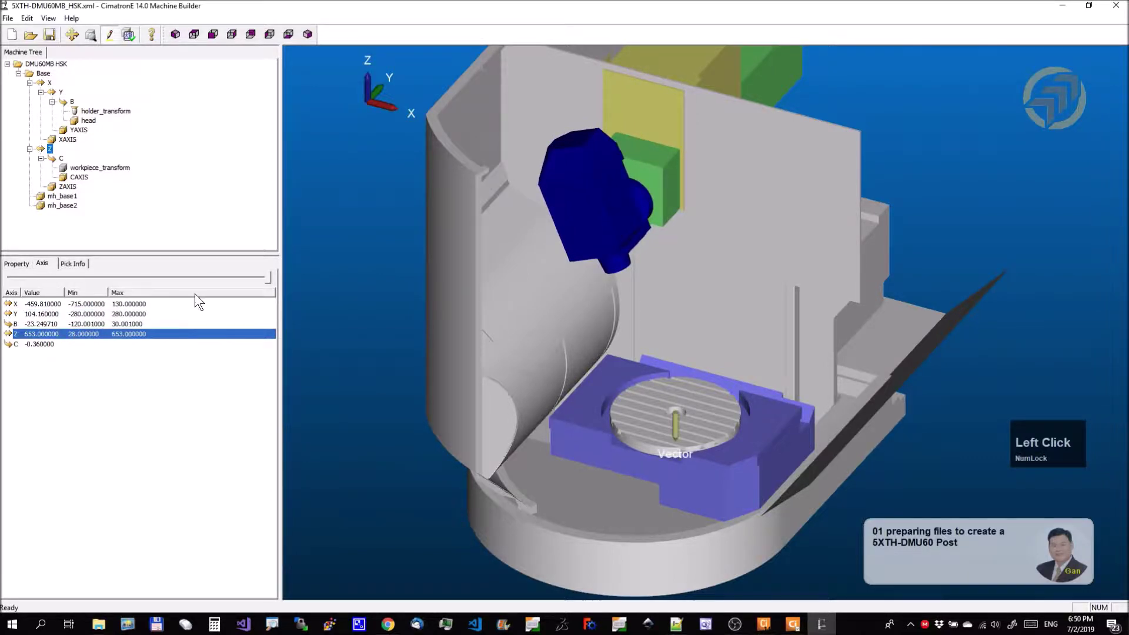
left_click_drag(272, 277, 162, 282)
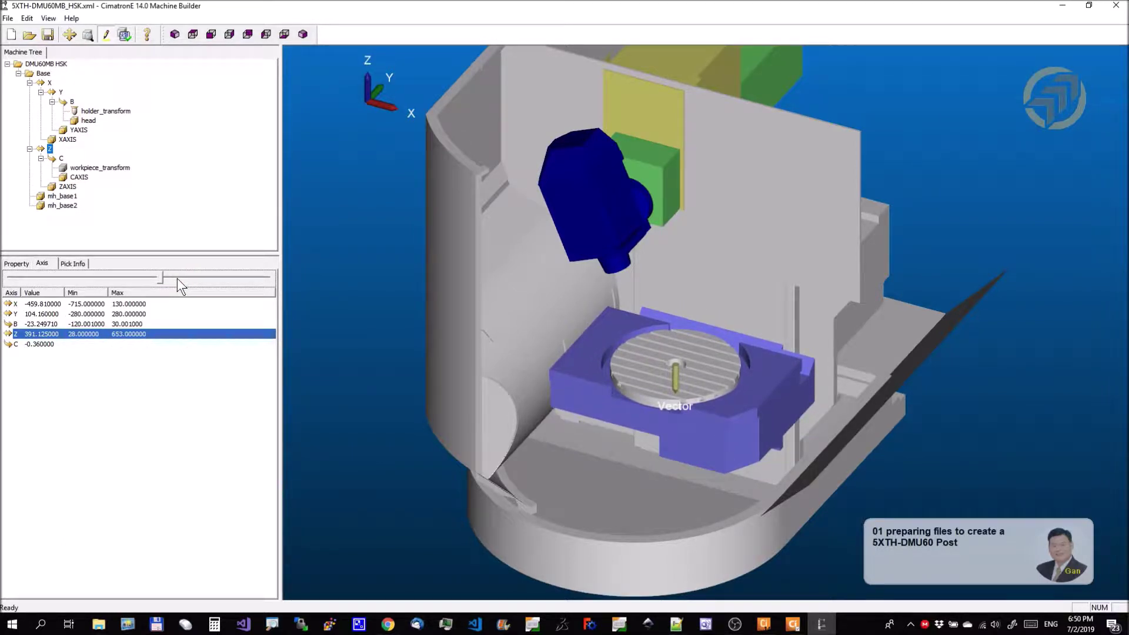
Switch to the C:\xxx folder in File Explorer and look inside its 5XTH-DMU60MB_HSK folder, returning to C:\xxx.
left_click(97, 625)
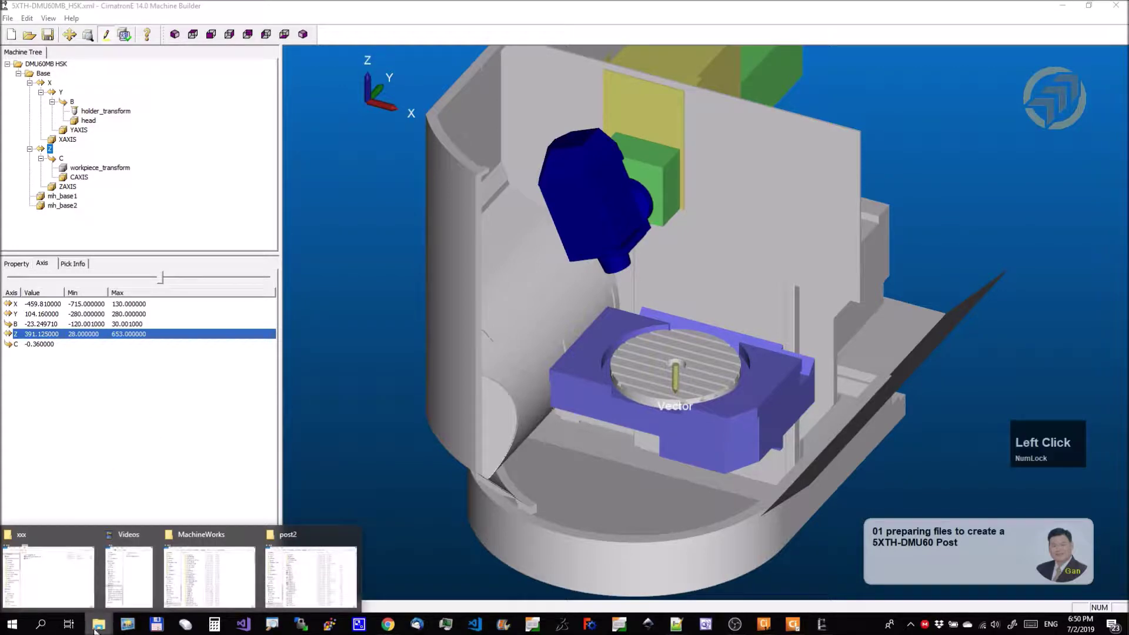
left_click(48, 573)
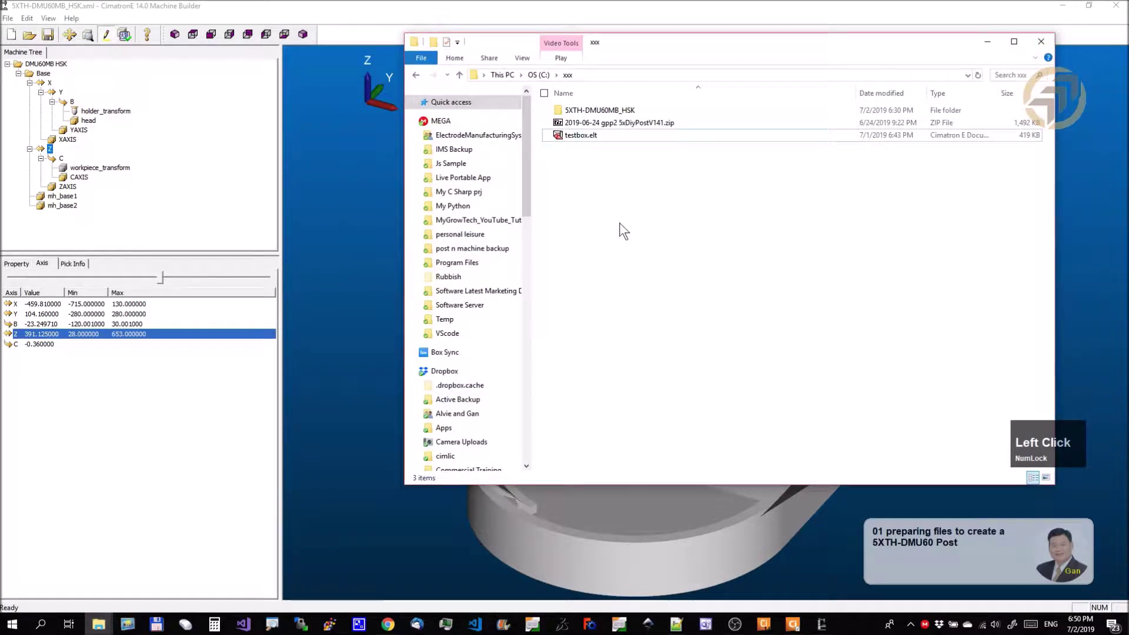
left_click(592, 112)
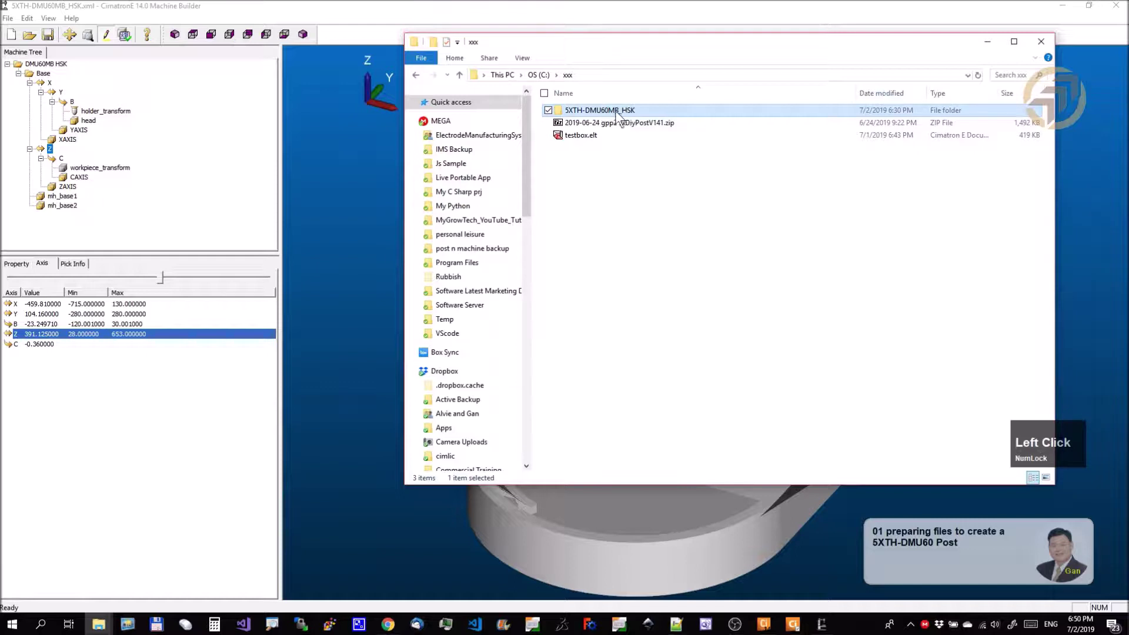
left_click_drag(648, 47, 654, 92)
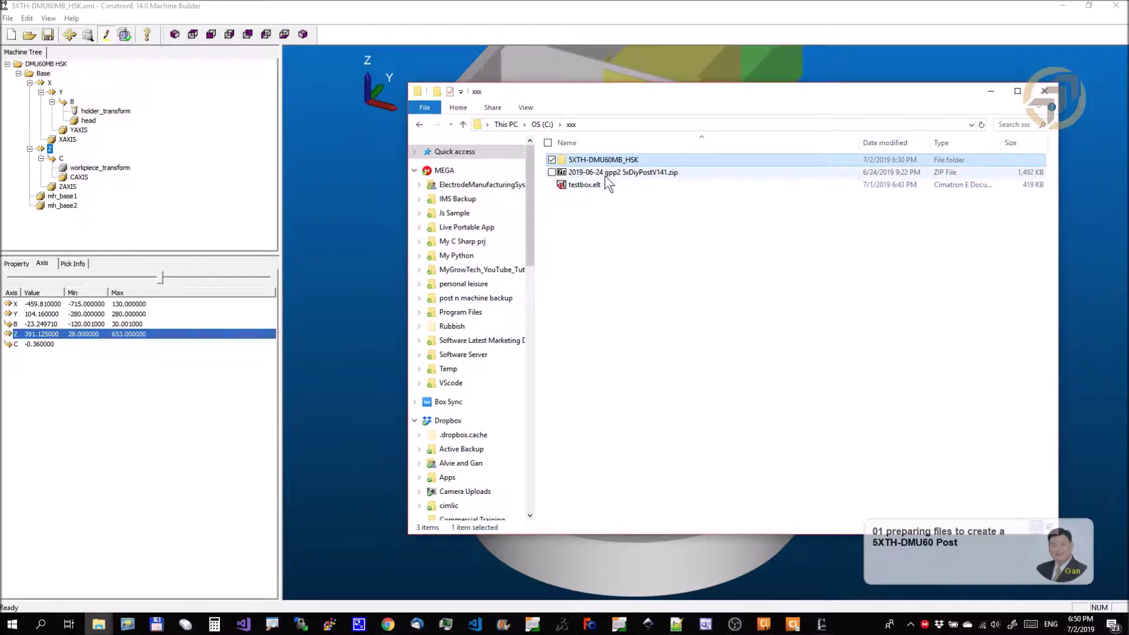
double_click(600, 161)
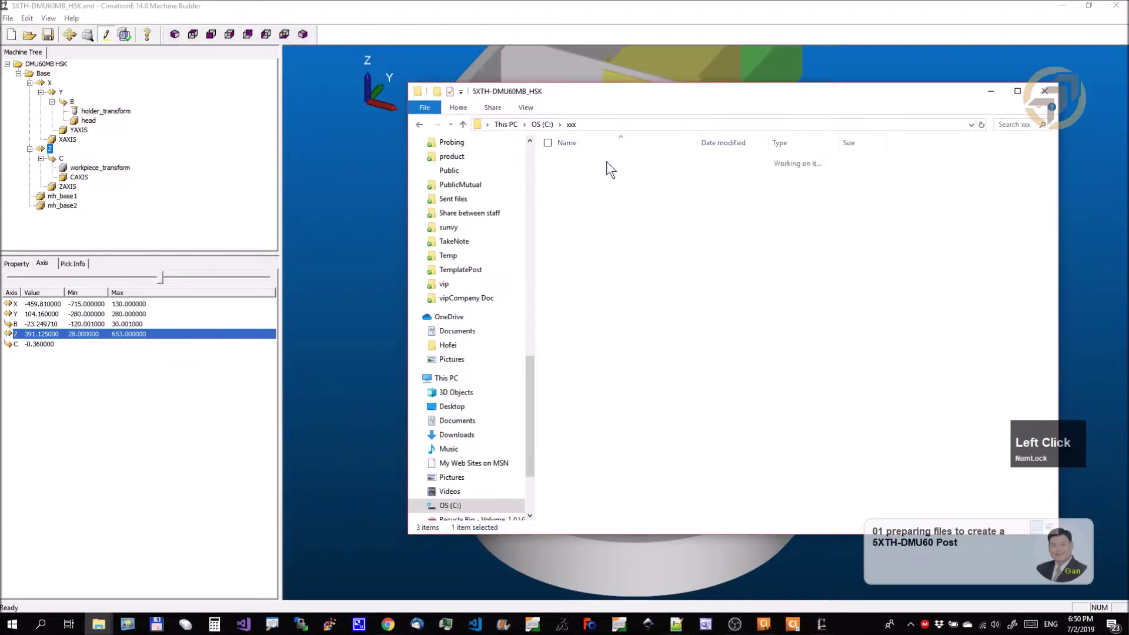
left_click(570, 125)
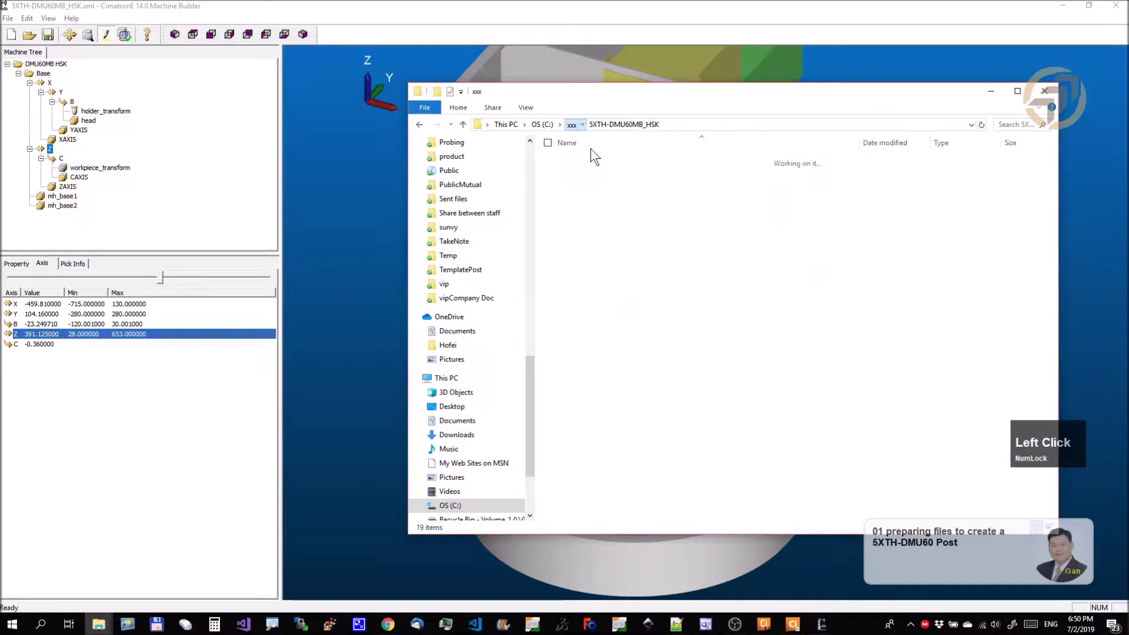
Locate the 5XTH-DMU60MB_HSK machine folder in Cimatron 14.0's Data\Nc\MachineWorks folder, then return to C:\xxx.
left_click(103, 630)
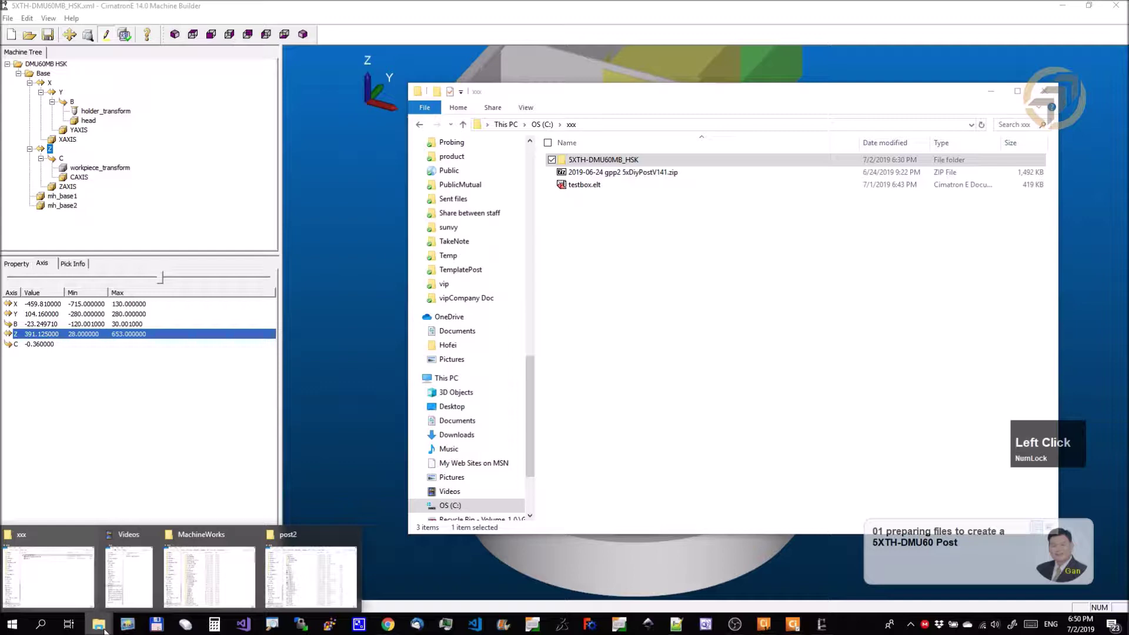
left_click(206, 571)
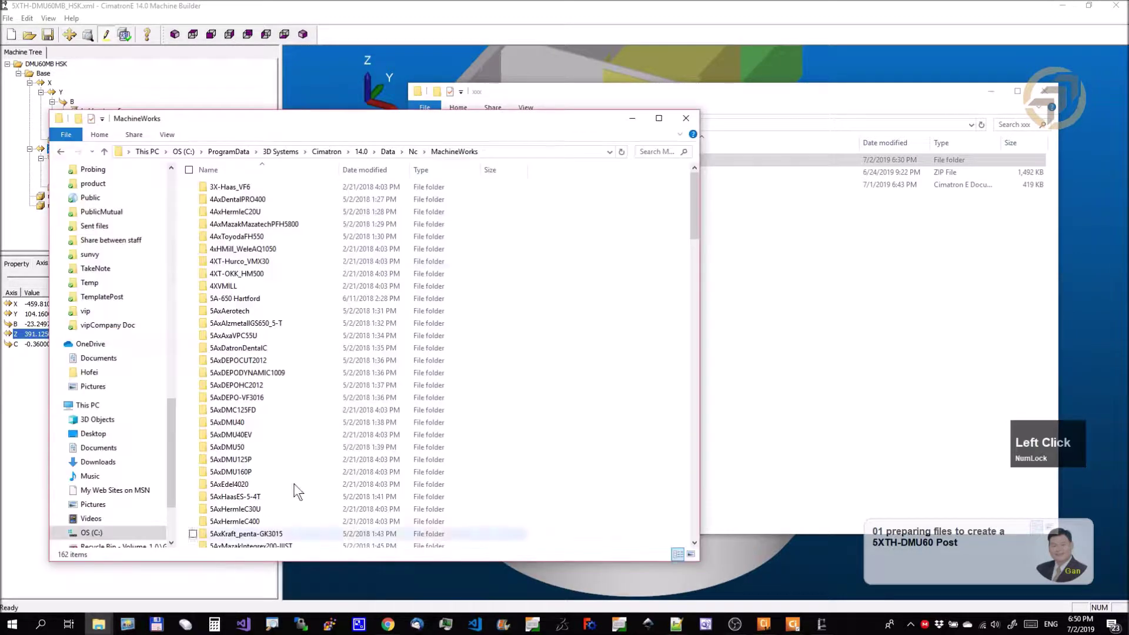
left_click(534, 150)
left_click(534, 150)
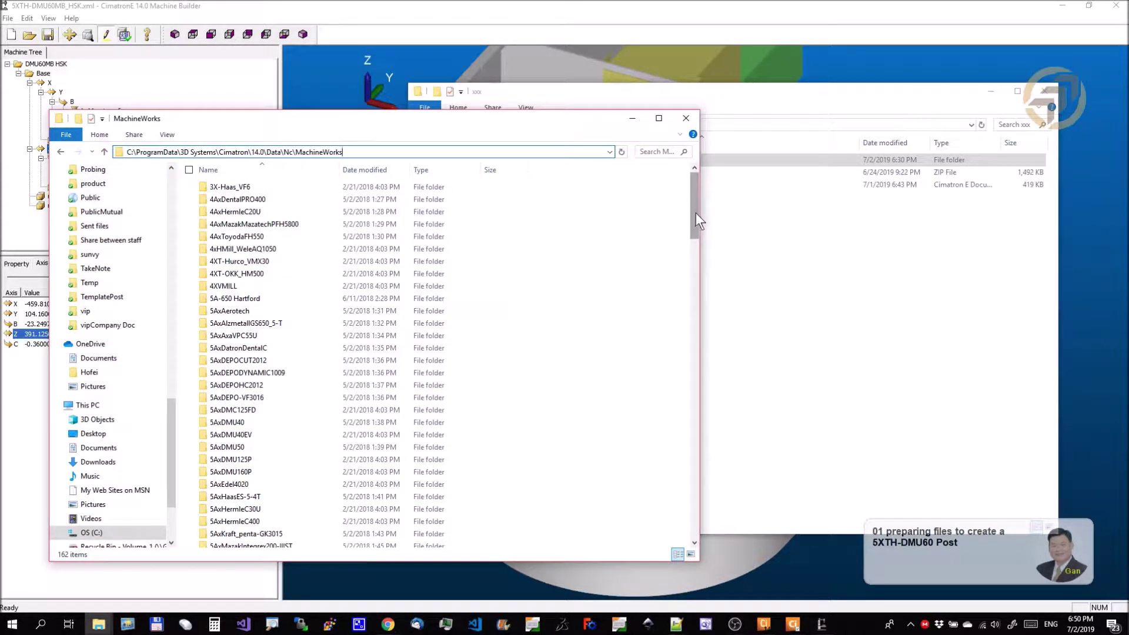
left_click_drag(696, 214, 692, 309)
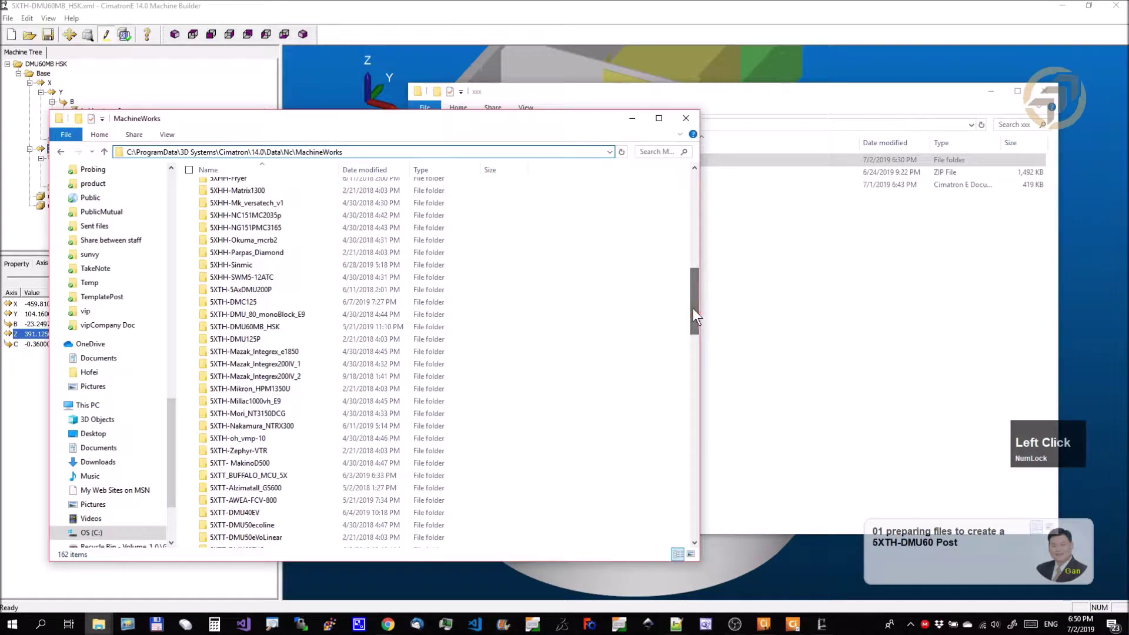
left_click(263, 330)
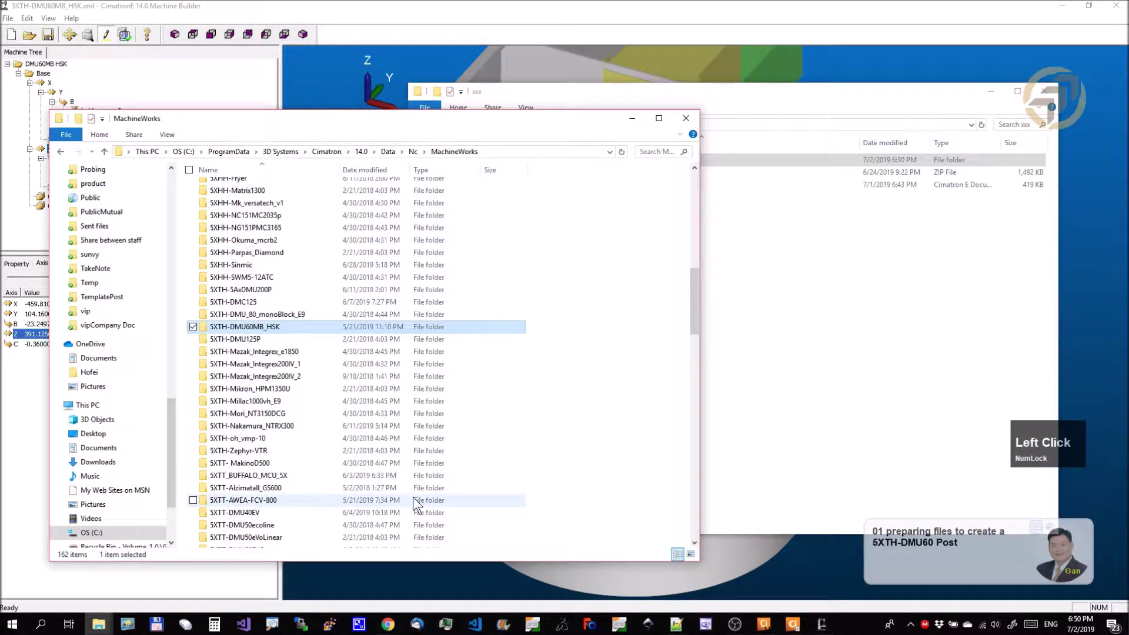
left_click(844, 301)
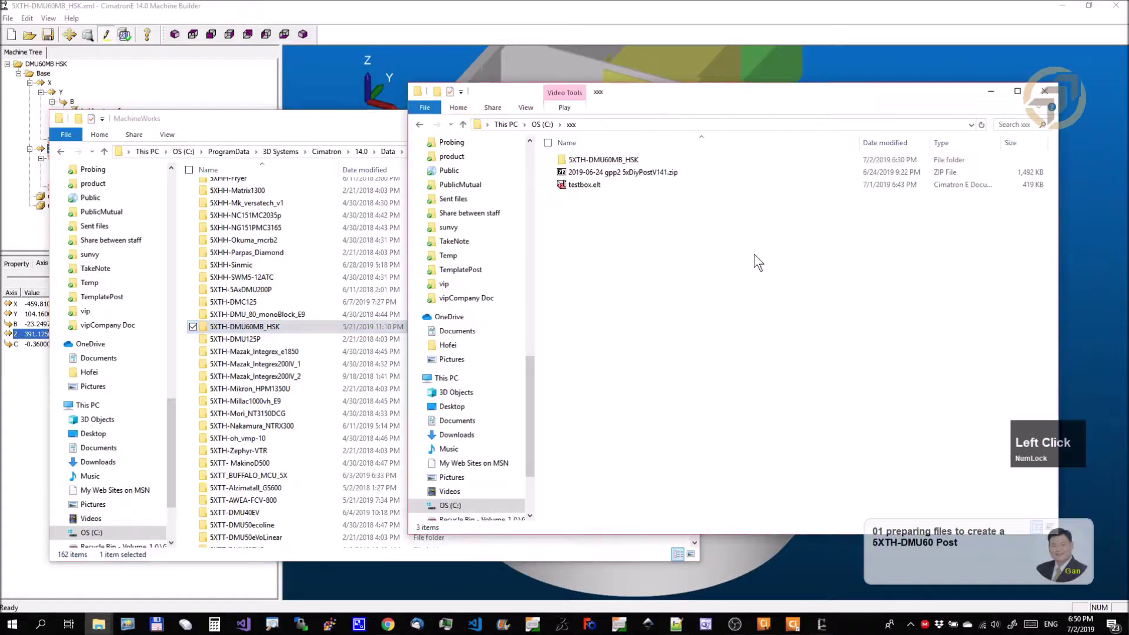
left_click(354, 125)
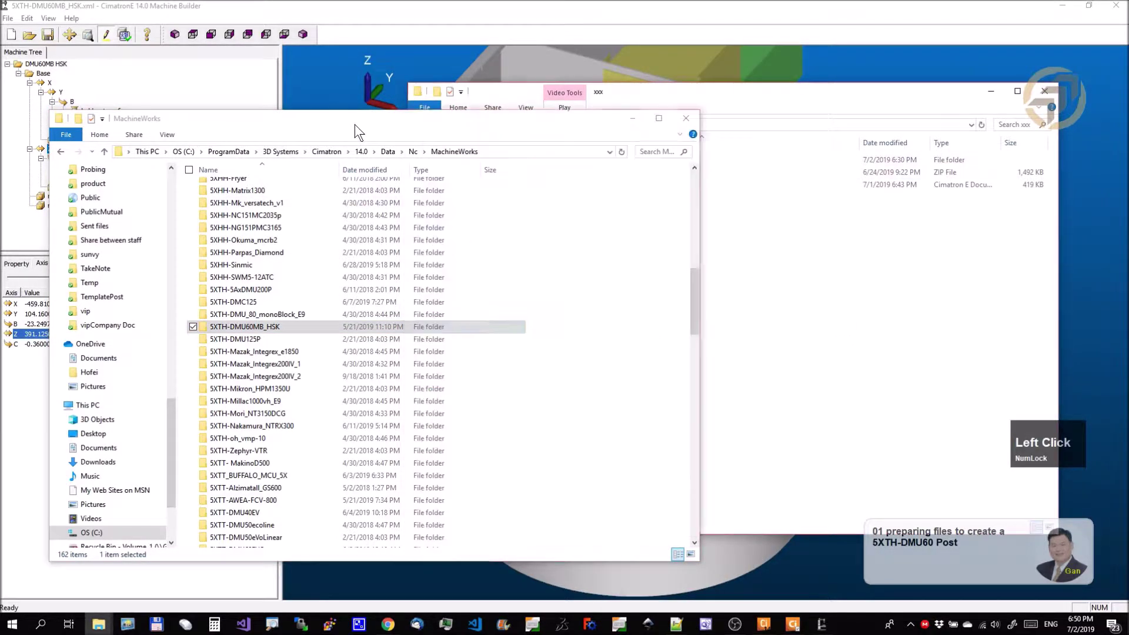
left_click(631, 119)
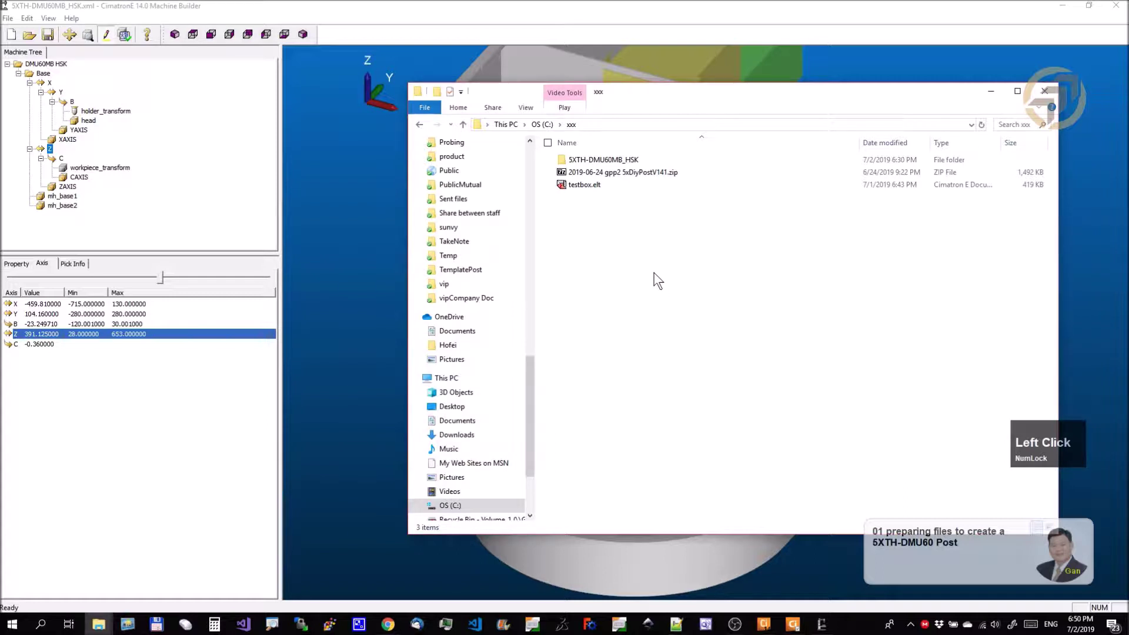
Extract the six 5xDiyPostV141 files from 2019-06-24 gpp2 5xDiyPostV141.zip into C:\xxx and close the archive.
double_click(654, 174)
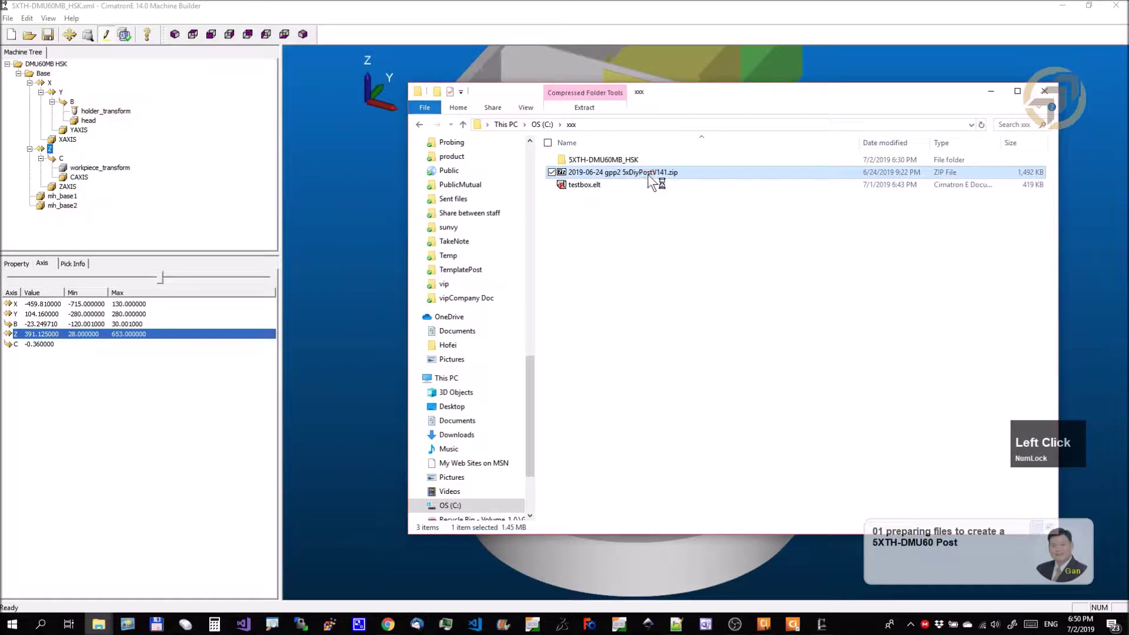
double_click(263, 163)
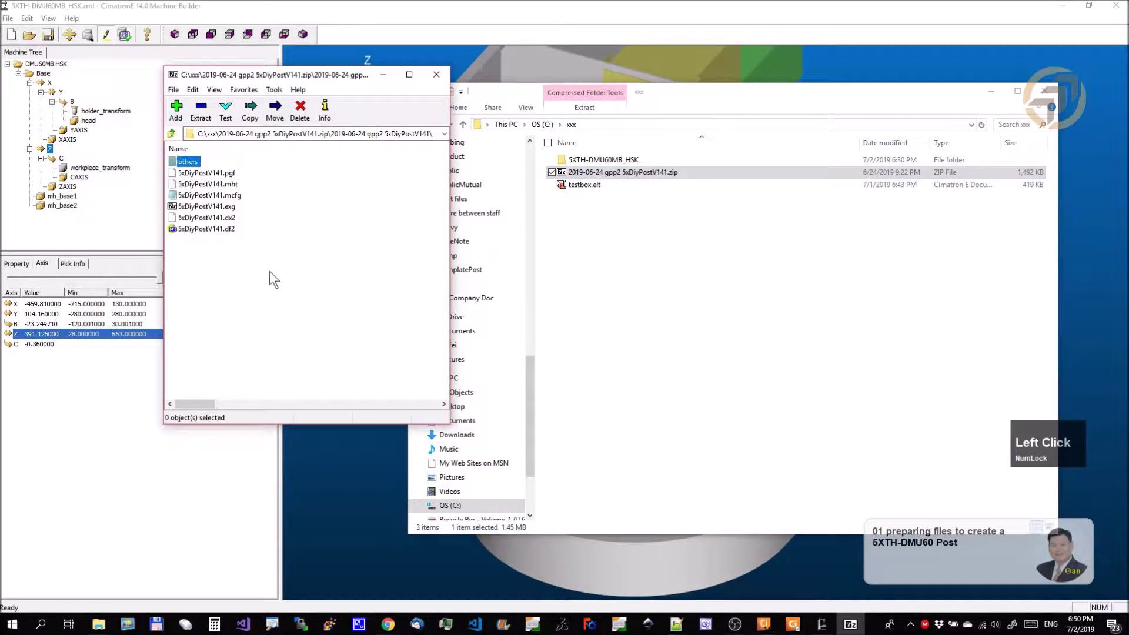
left_click_drag(257, 271, 203, 172)
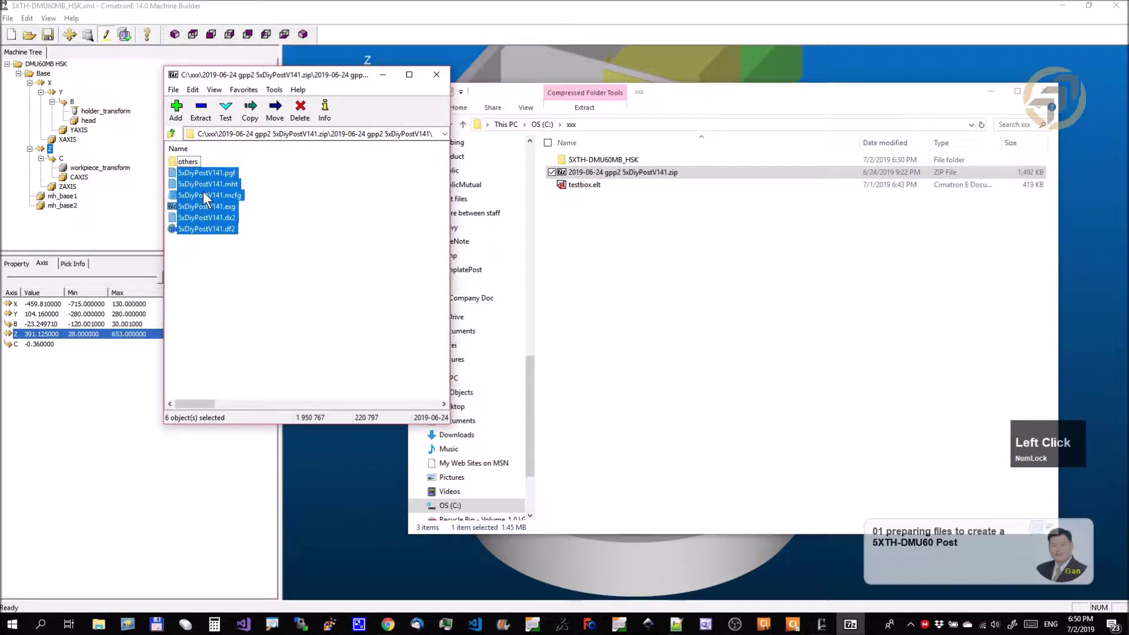
left_click(679, 342, "ctrl")
left_click(618, 376)
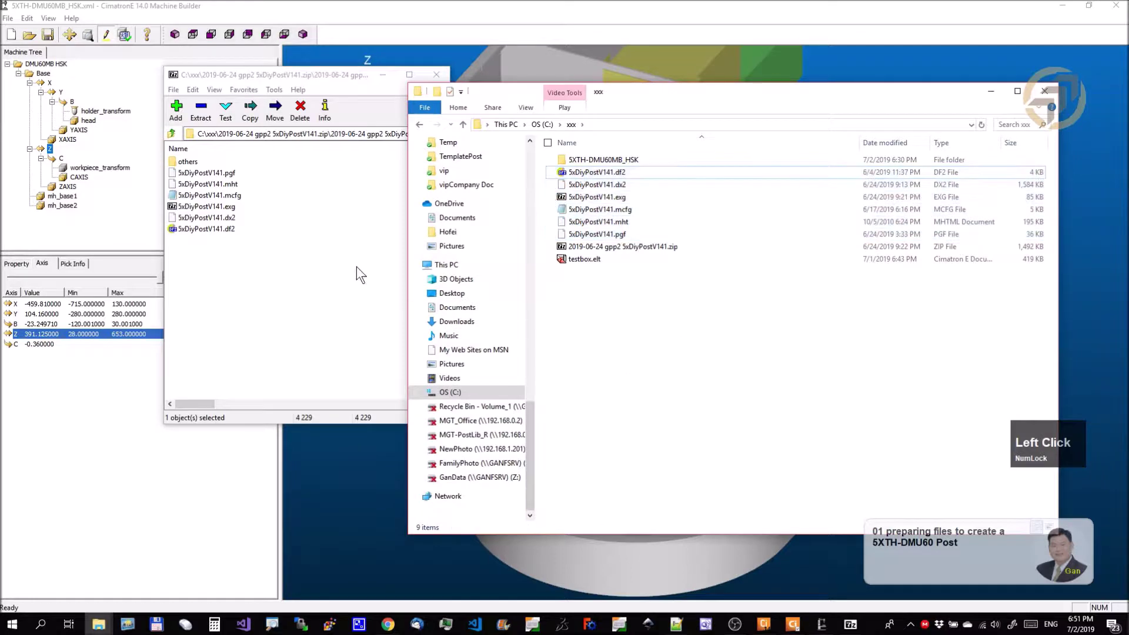
left_click(357, 267)
left_click(445, 72)
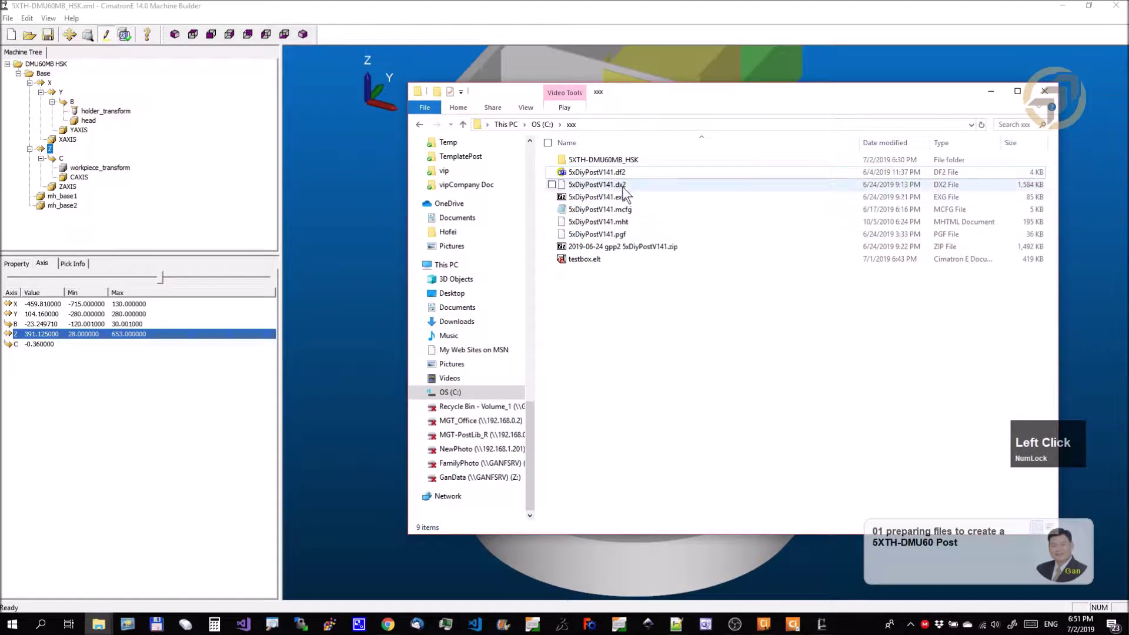
Copy the machine folder's name and rename 5xDiyPostV141.df2 to 5XTH-DMU60MB_HSK.df2.
left_click(645, 161)
right_click(637, 158)
left_click(511, 196)
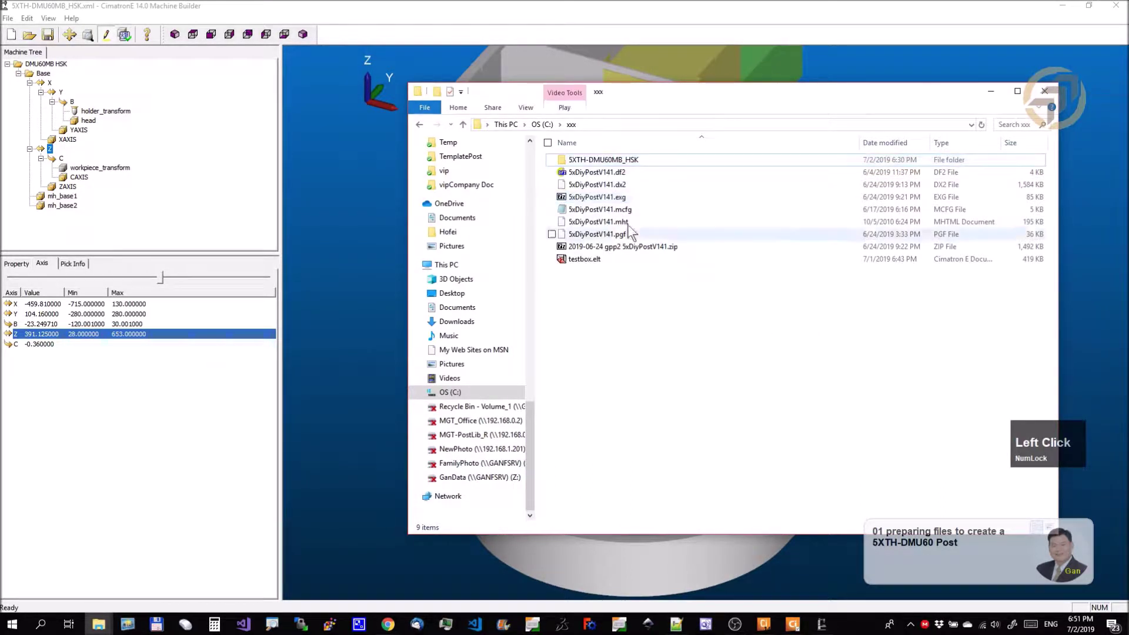
left_click(597, 172)
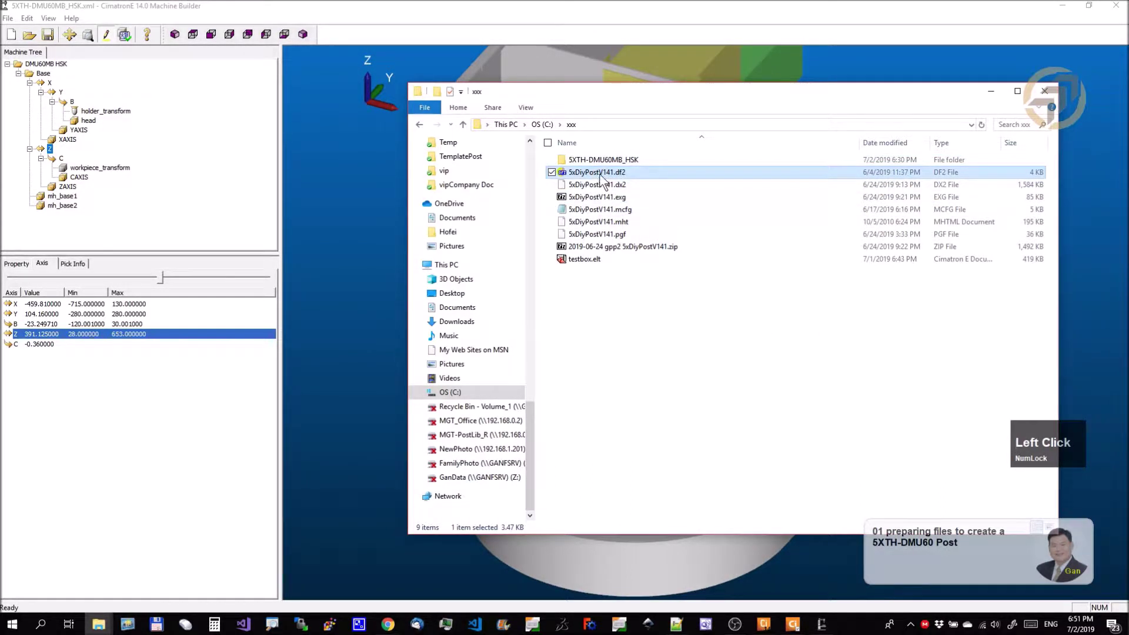
left_click(601, 176)
key("ctrl+v")
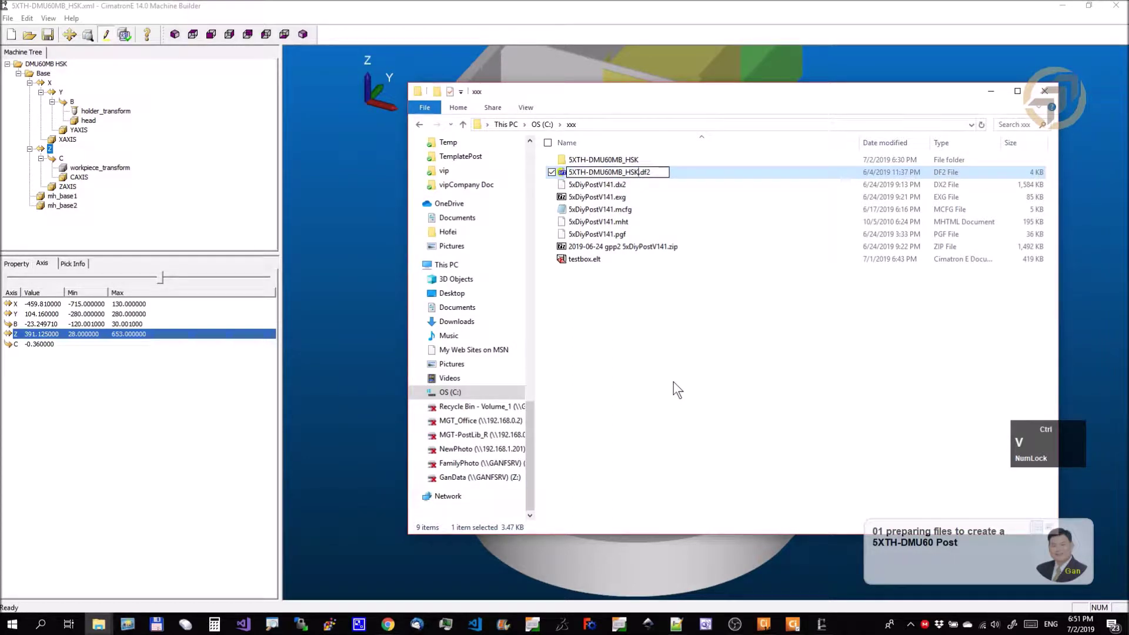
left_click(673, 382)
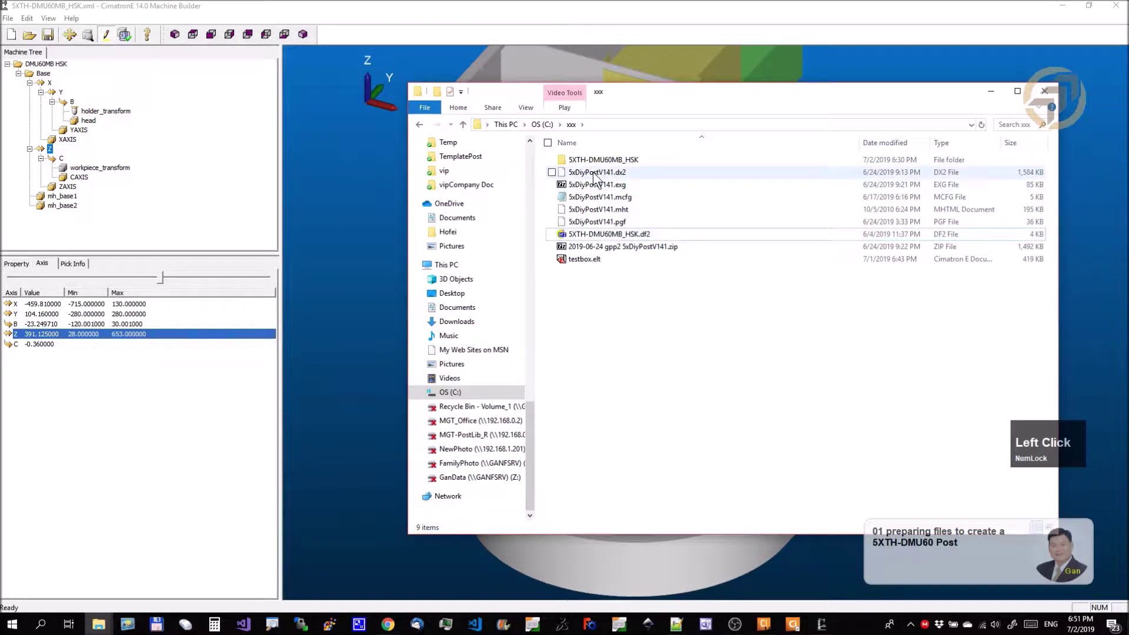
Rename 5xDiyPostV141.dx2 and 5xDiyPostV141.exg to 5XTH-DMU60MB_HSK, keeping their extensions.
left_click(597, 173)
left_click(595, 172)
key("ctrl+v")
left_click(668, 315)
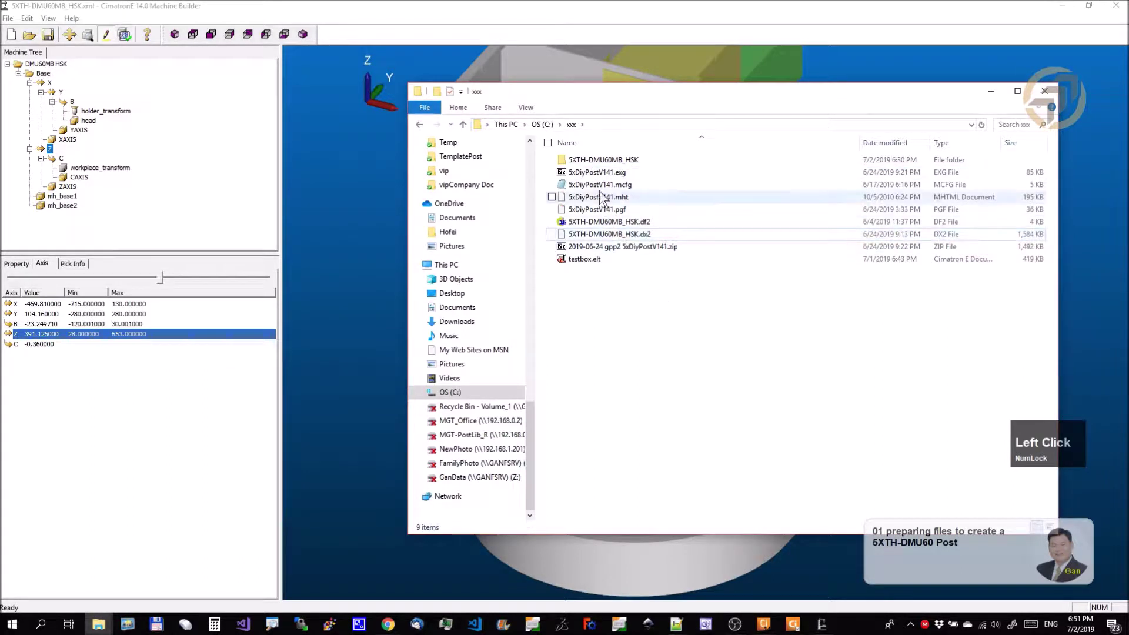
left_click(600, 174)
left_click(593, 174)
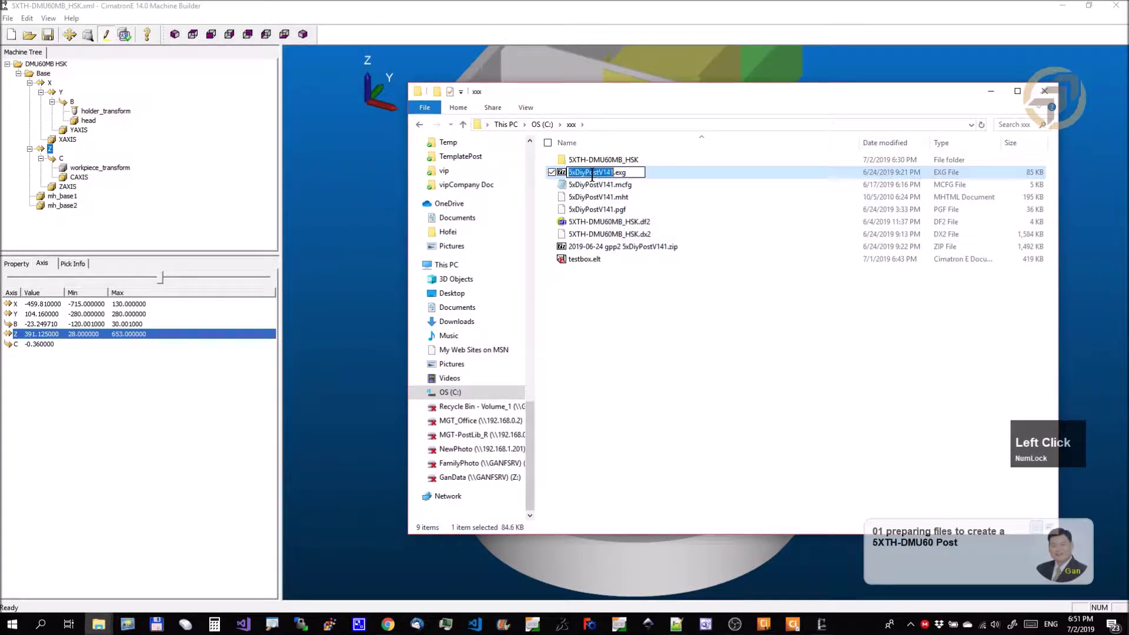
key("ctrl+v")
left_click(609, 278)
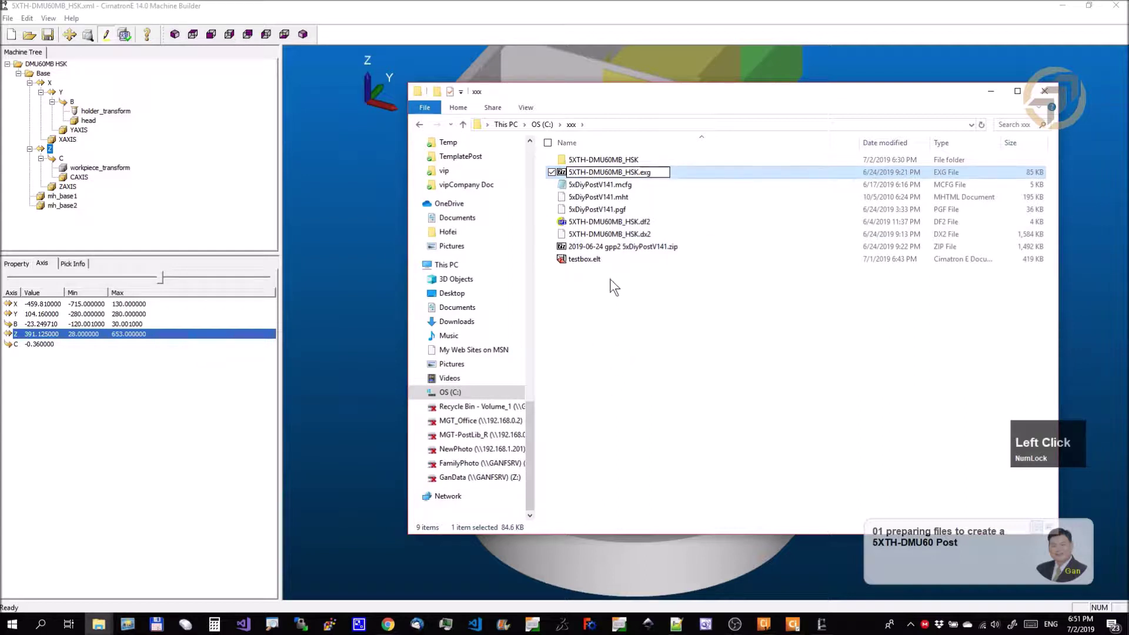
Rename 5xDiyPostV141.mcfg and 5xDiyPostV141.mht to 5XTH-DMU60MB_HSK, keeping their extensions.
left_click(597, 175)
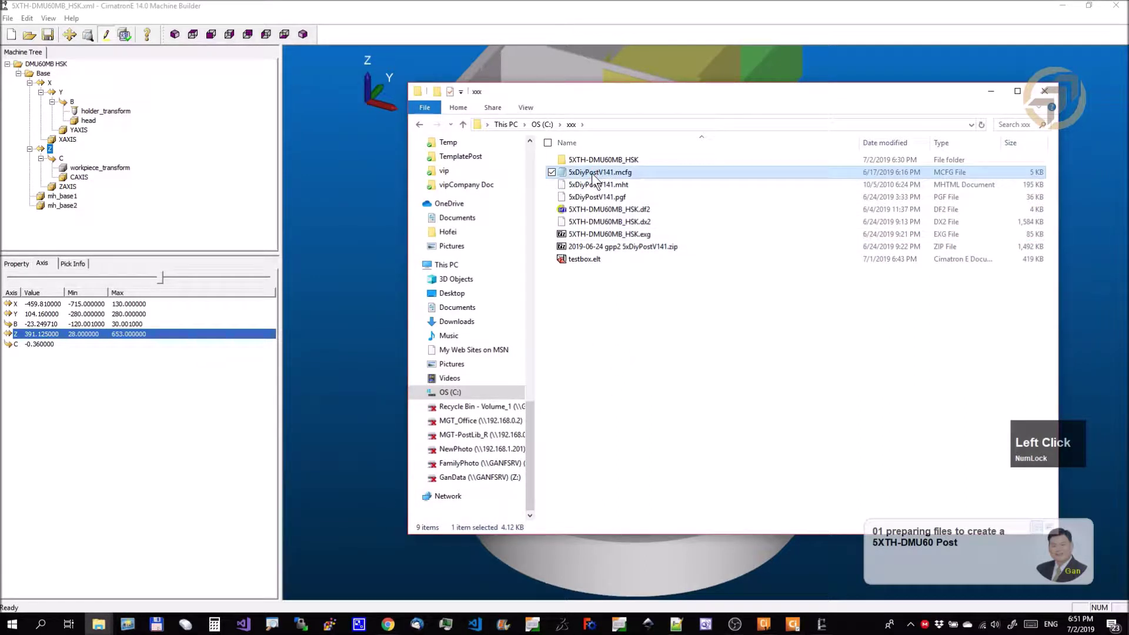
left_click(592, 172)
key("ctrl+v")
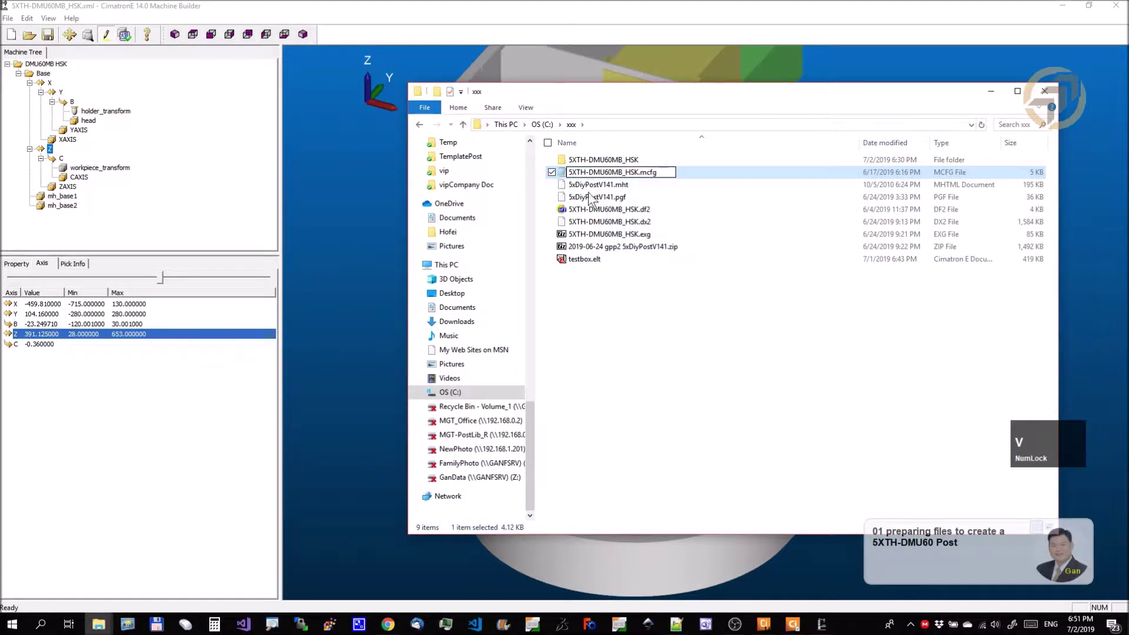
left_click(624, 276)
left_click(582, 174)
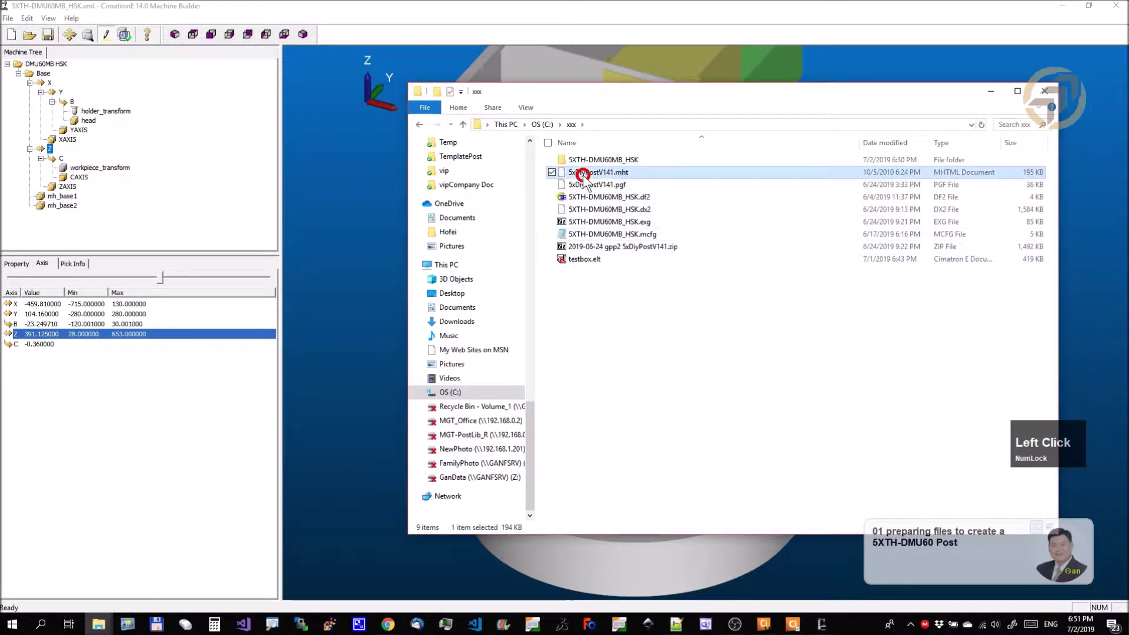
left_click(598, 174)
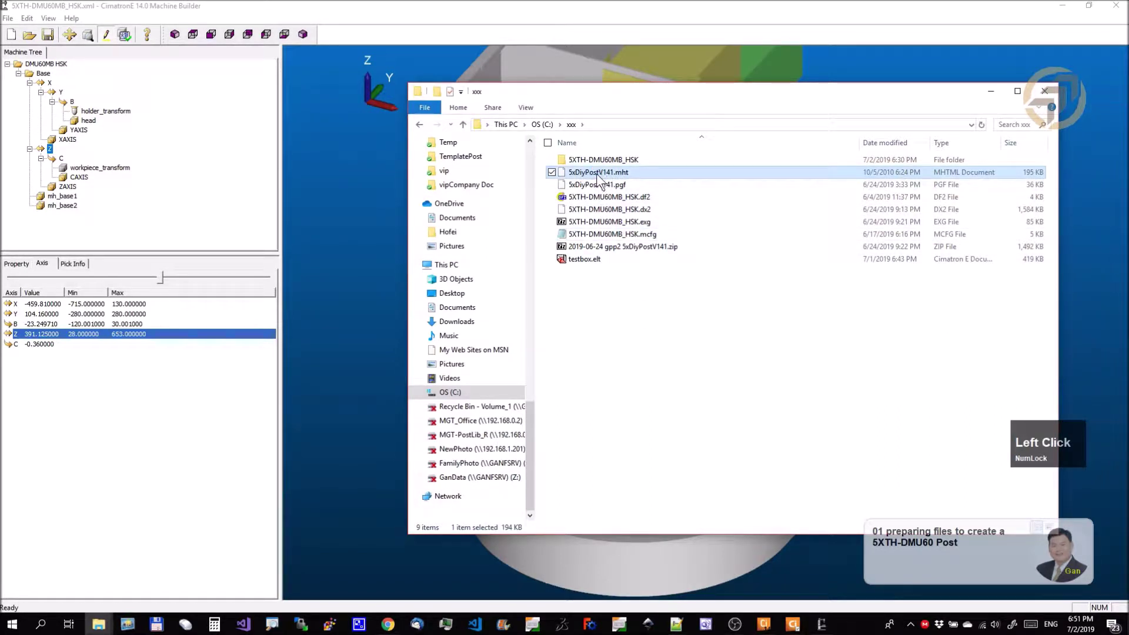
key("ctrl+v")
left_click(700, 407)
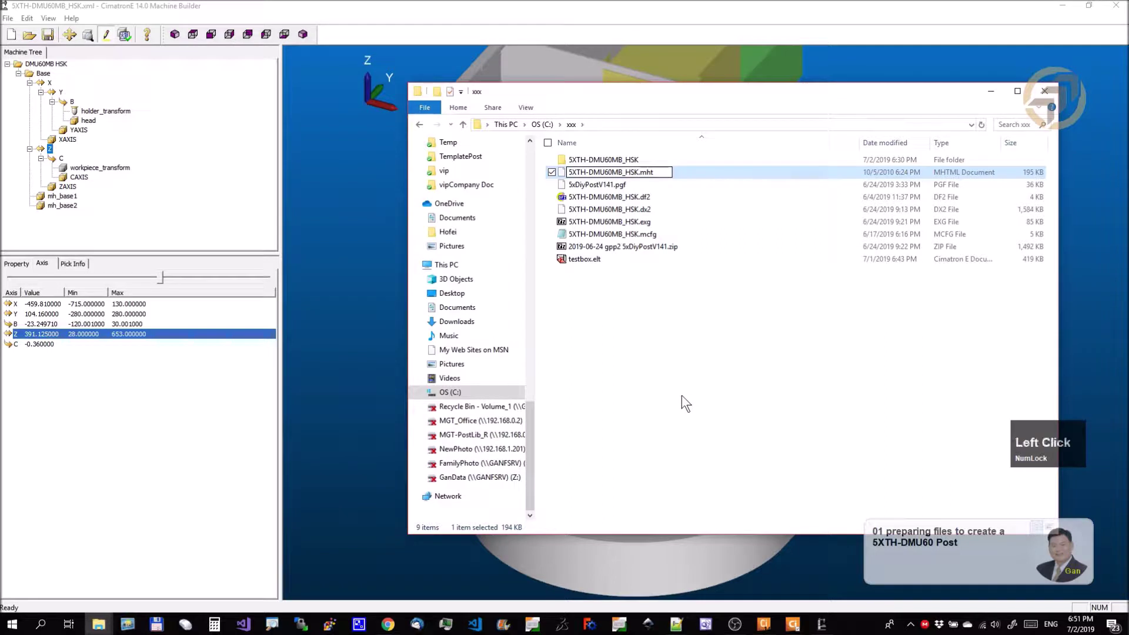
Rename 5xDiyPostV141.pgf to 5XTH-DMU60MB_HSK.pgf.
left_click(595, 172)
left_click(593, 173)
key("ctrl+v")
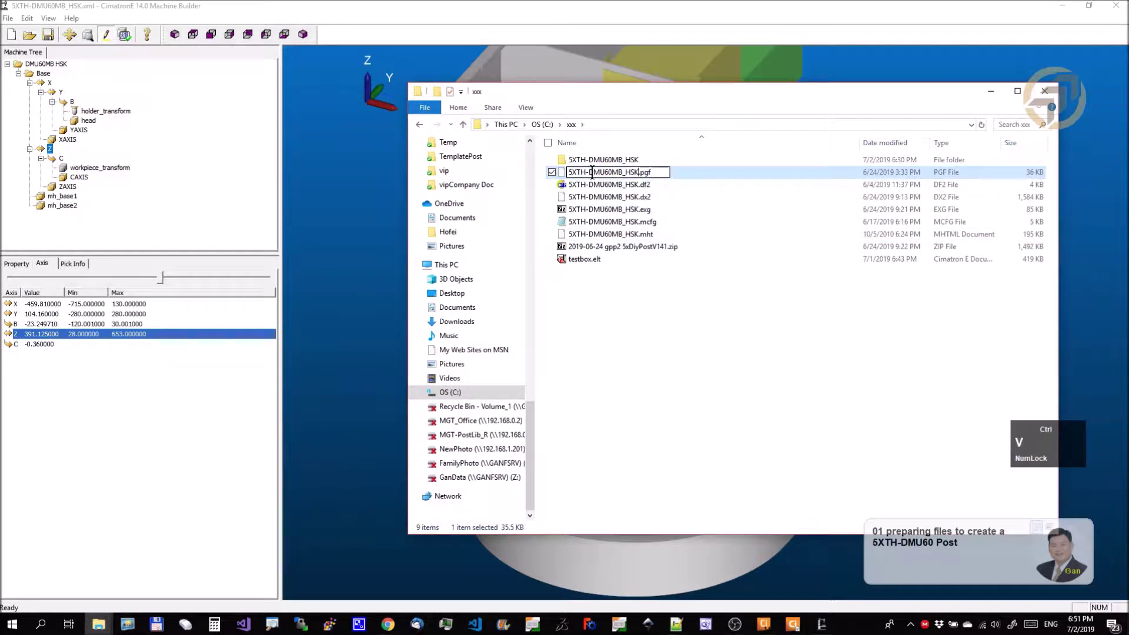
left_click(690, 329)
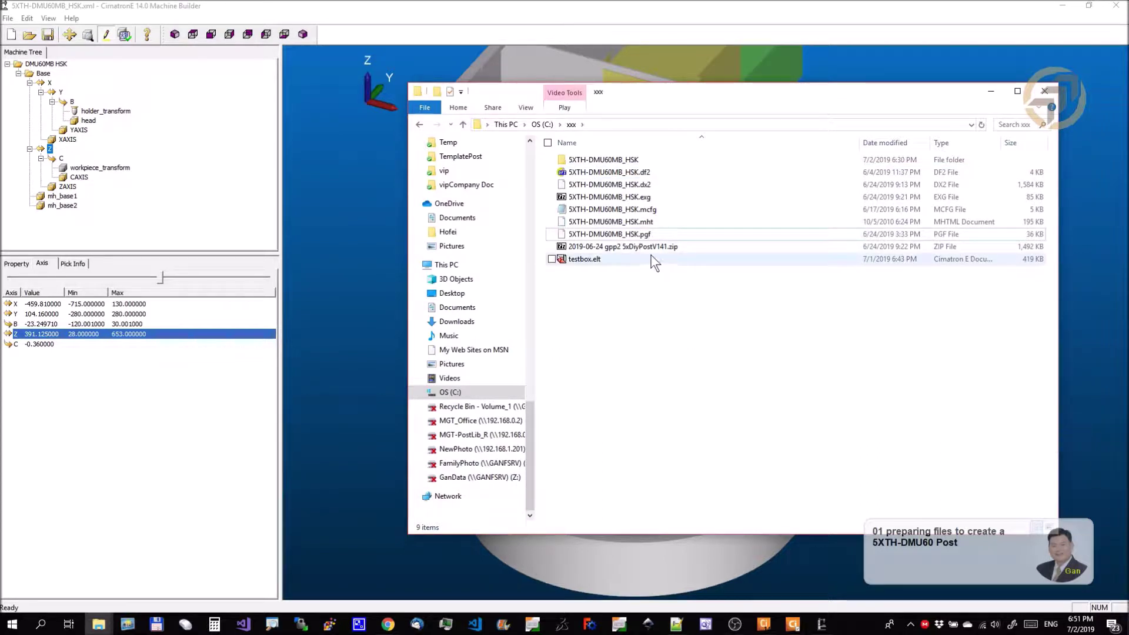
Bring up Cimatron 14.0's Data\It\var\post2 folder, check its full path, and return to the C:\xxx window.
left_click(621, 173)
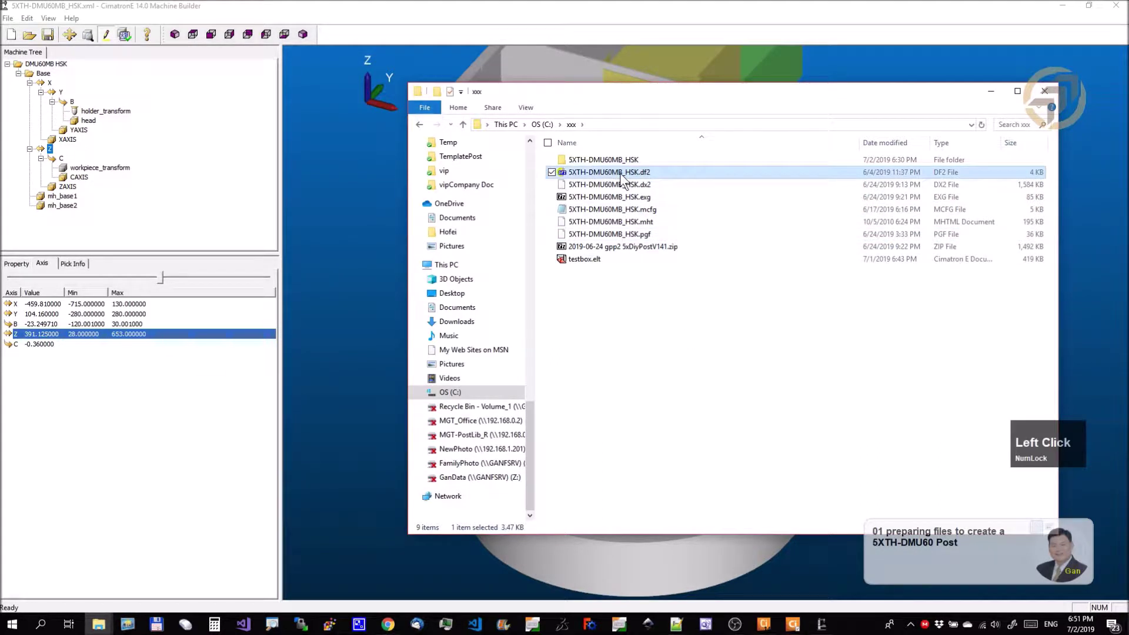
left_click(627, 234, "shift")
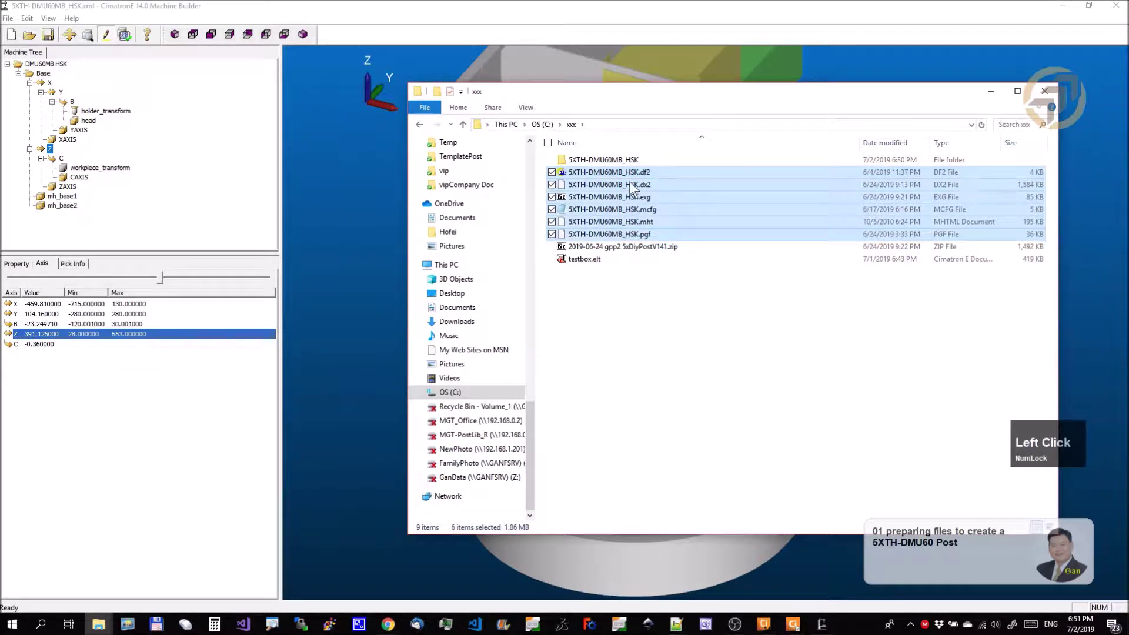
left_click(101, 626)
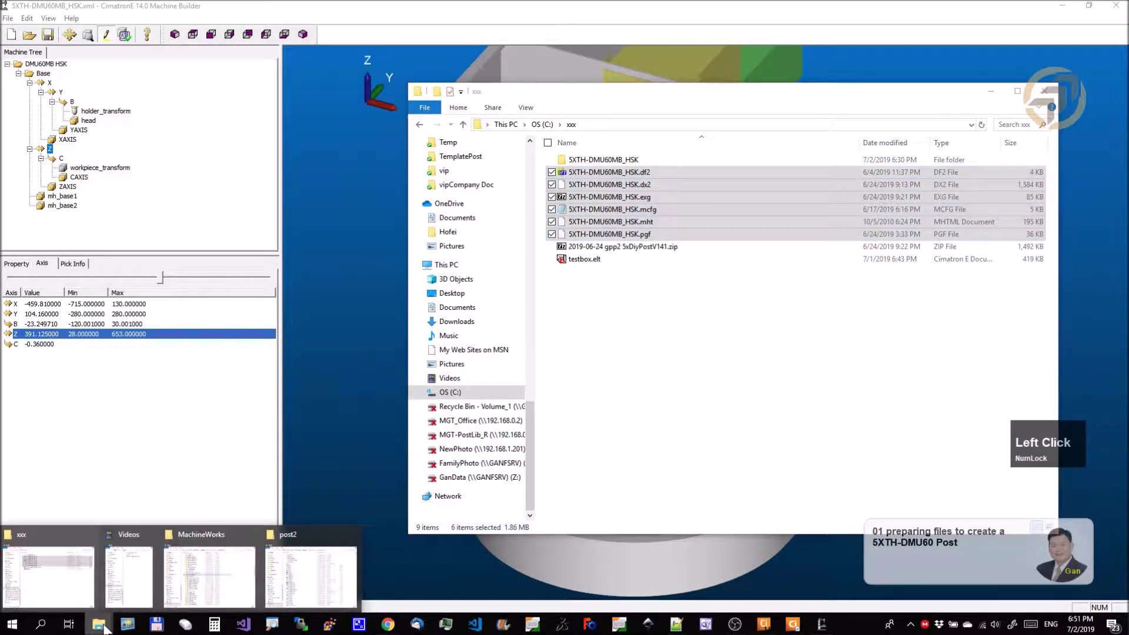
left_click(310, 591)
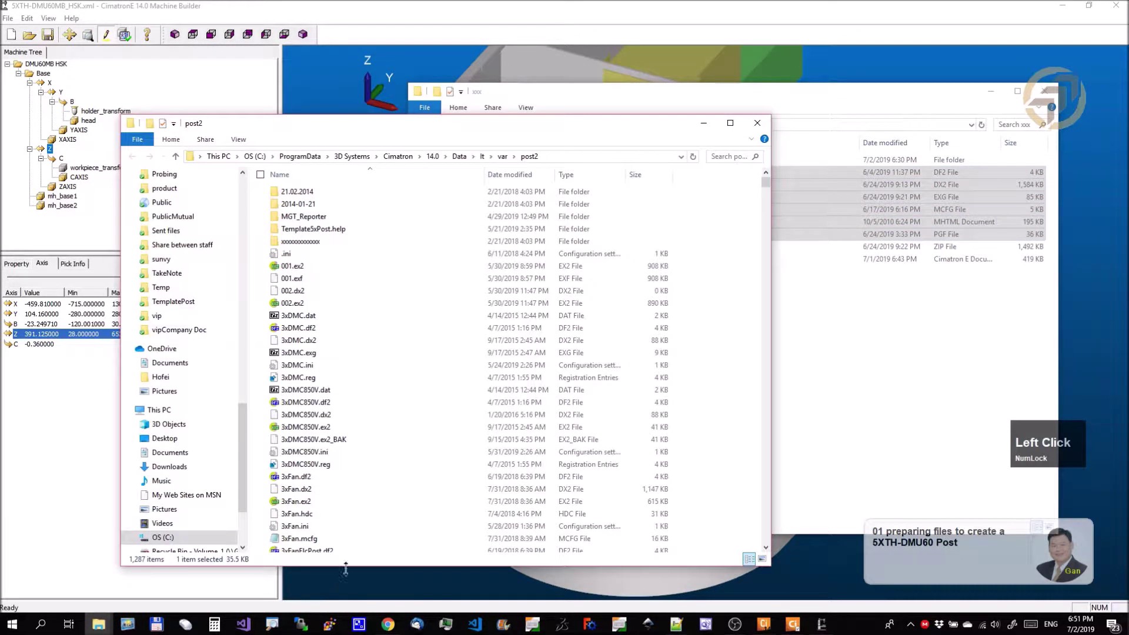
left_click(579, 155)
left_click(401, 157)
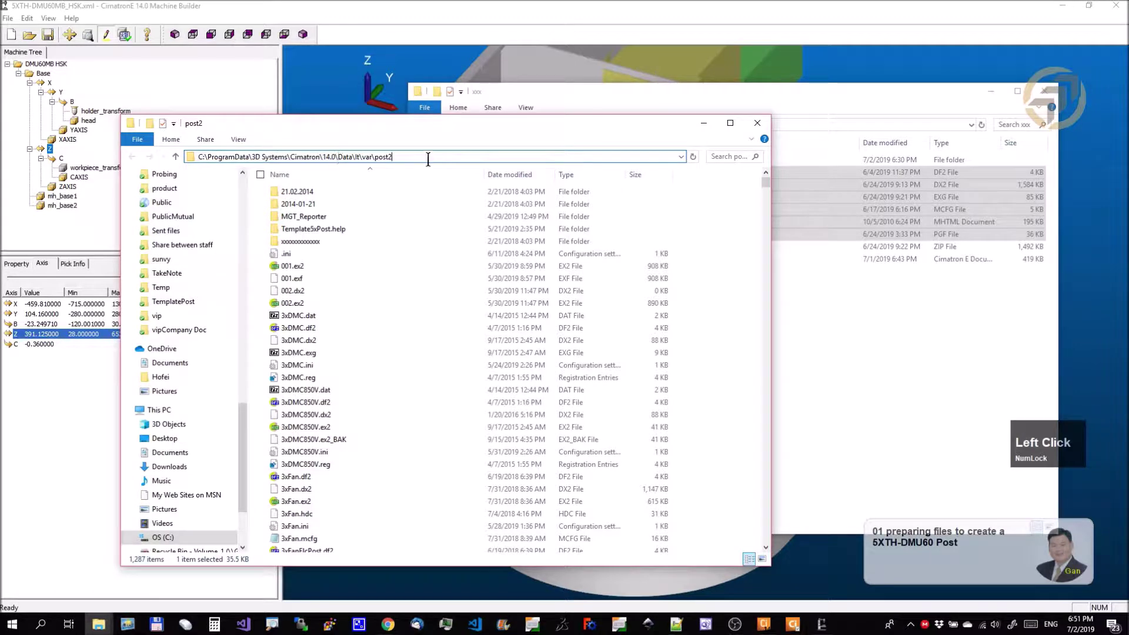
left_click(877, 387)
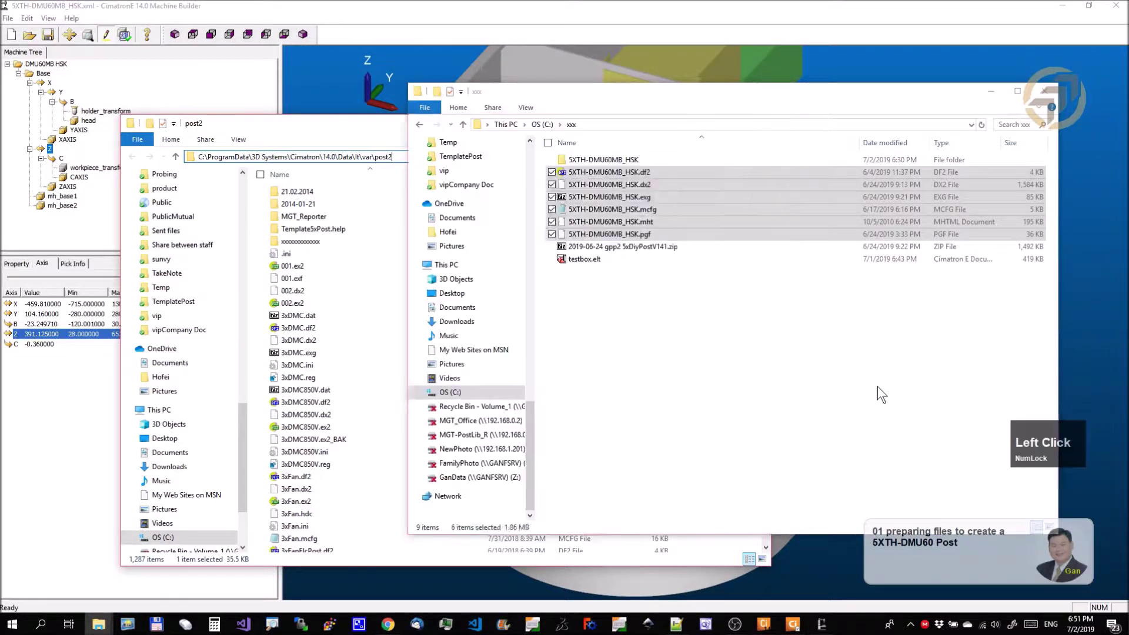
Move the six 5XTH-DMU60MB_HSK post files from C:\xxx into the post2 folder.
left_click(641, 174)
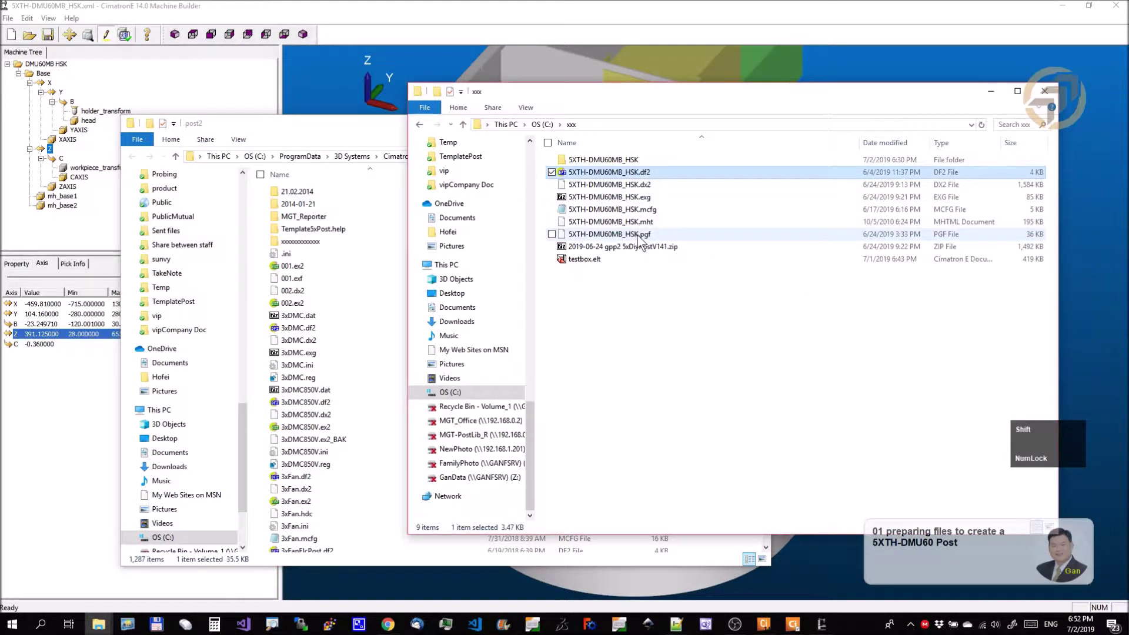
left_click(642, 234, "shift")
left_click_drag(620, 215, 384, 486)
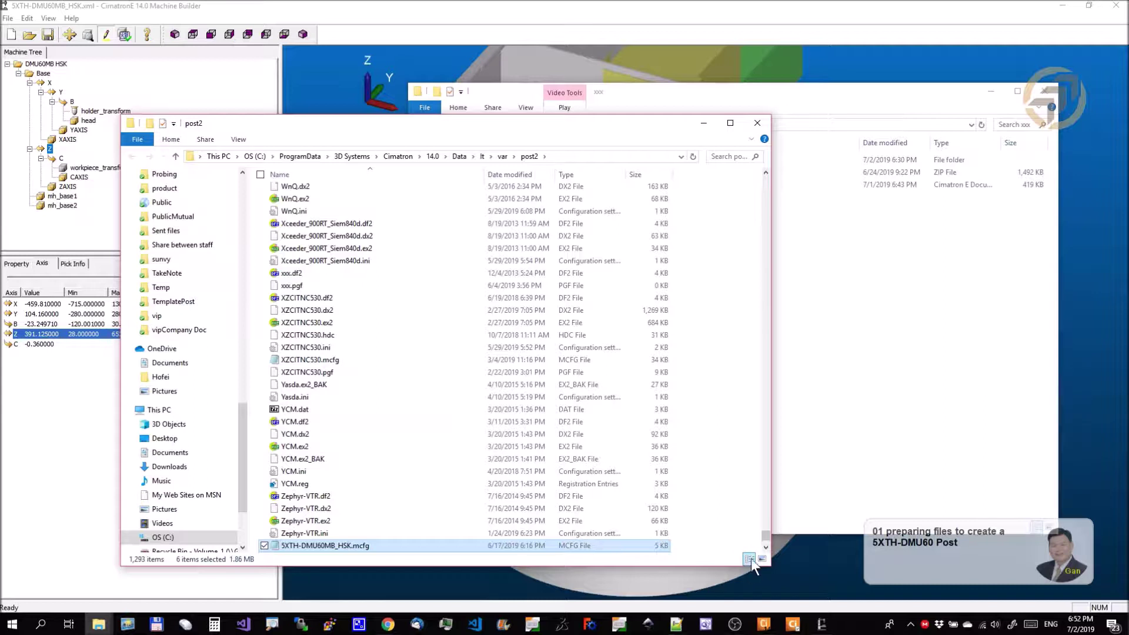
left_click(766, 549)
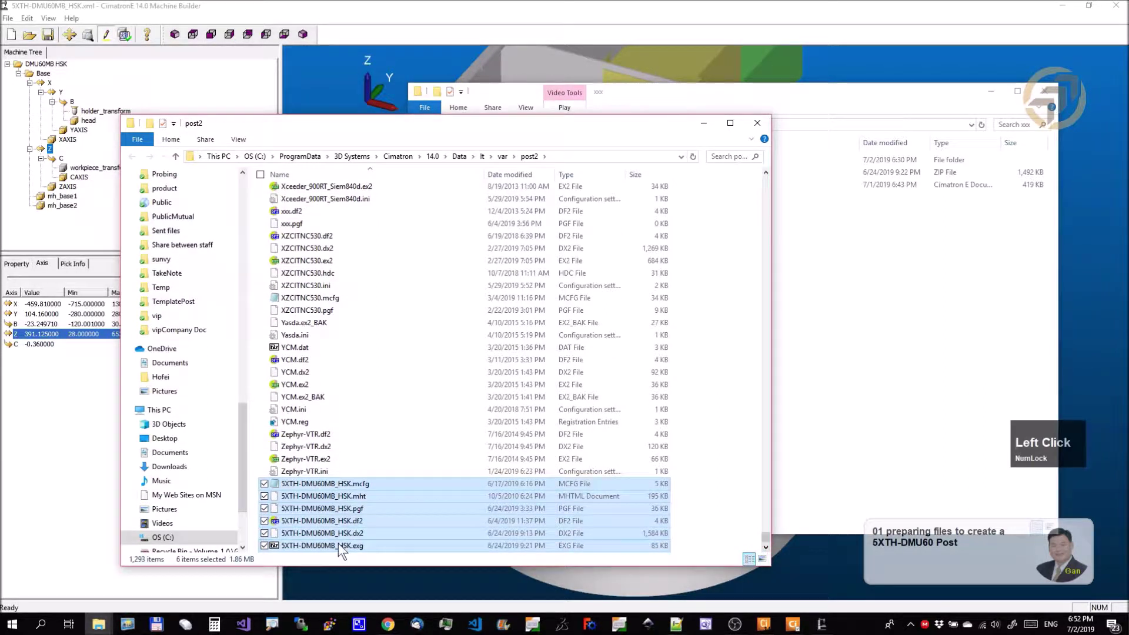
Open 5XTH-DMU60MB_HSK.mcfg and 5XTH-DMU60MB_HSK.pgf from the post2 folder in Notepad++.
left_click(371, 486)
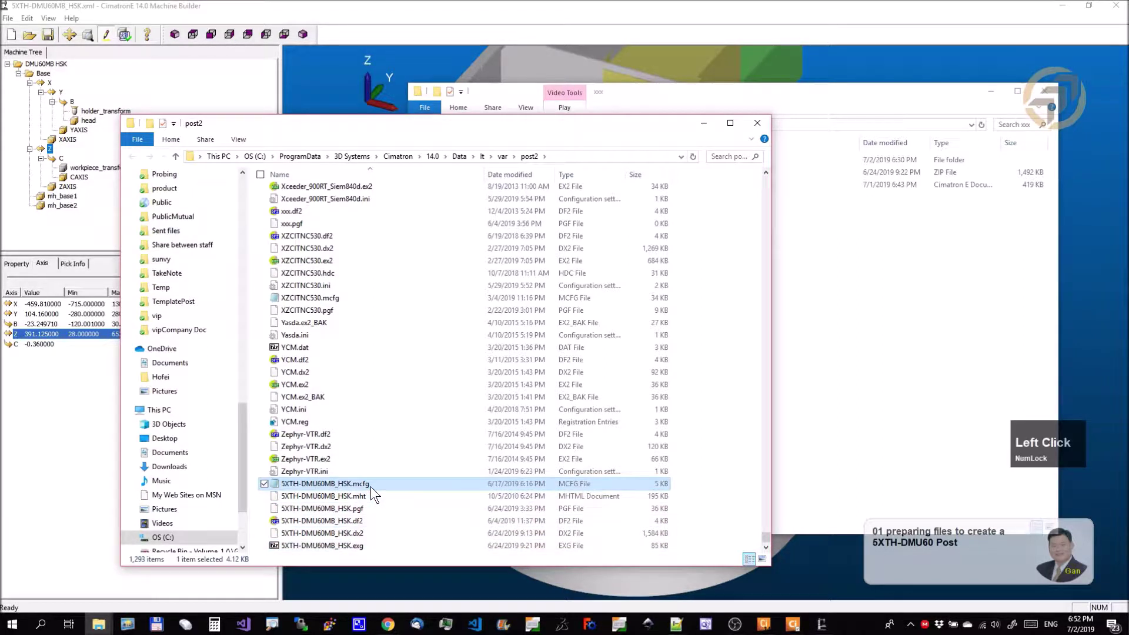
left_click(362, 508, "ctrl")
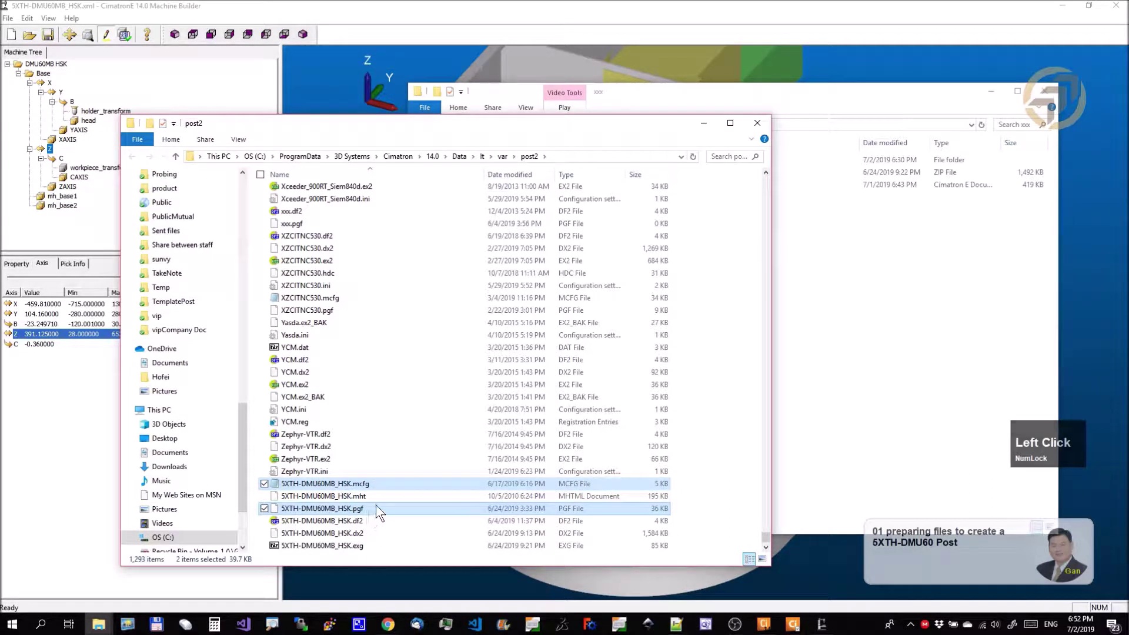
left_click_drag(369, 508, 727, 293)
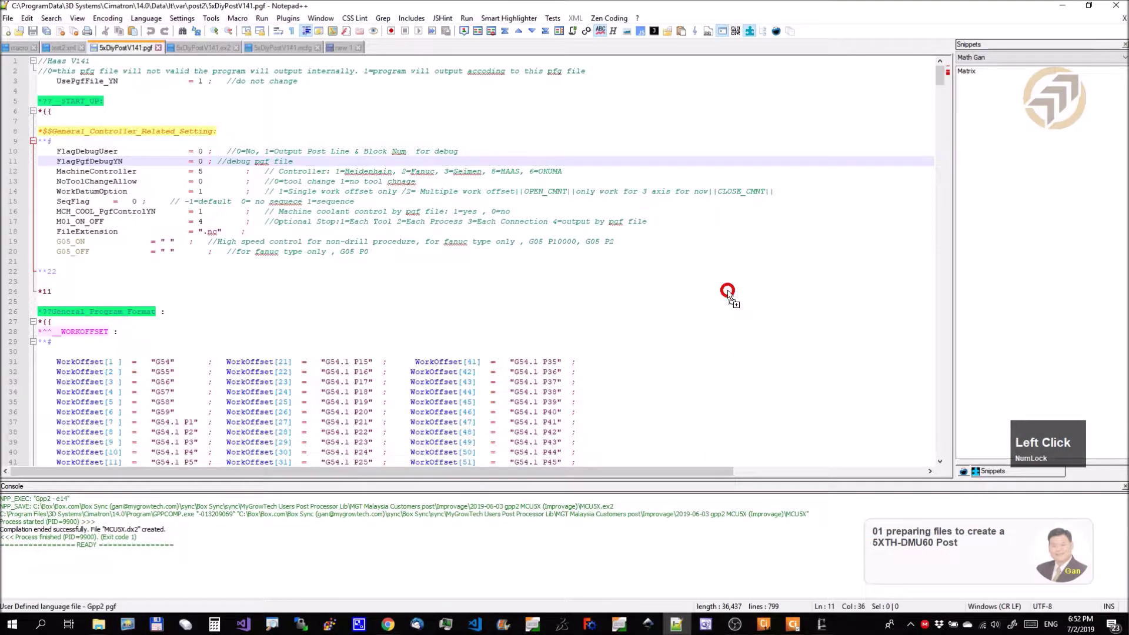
scroll(721, 318, "up", 2)
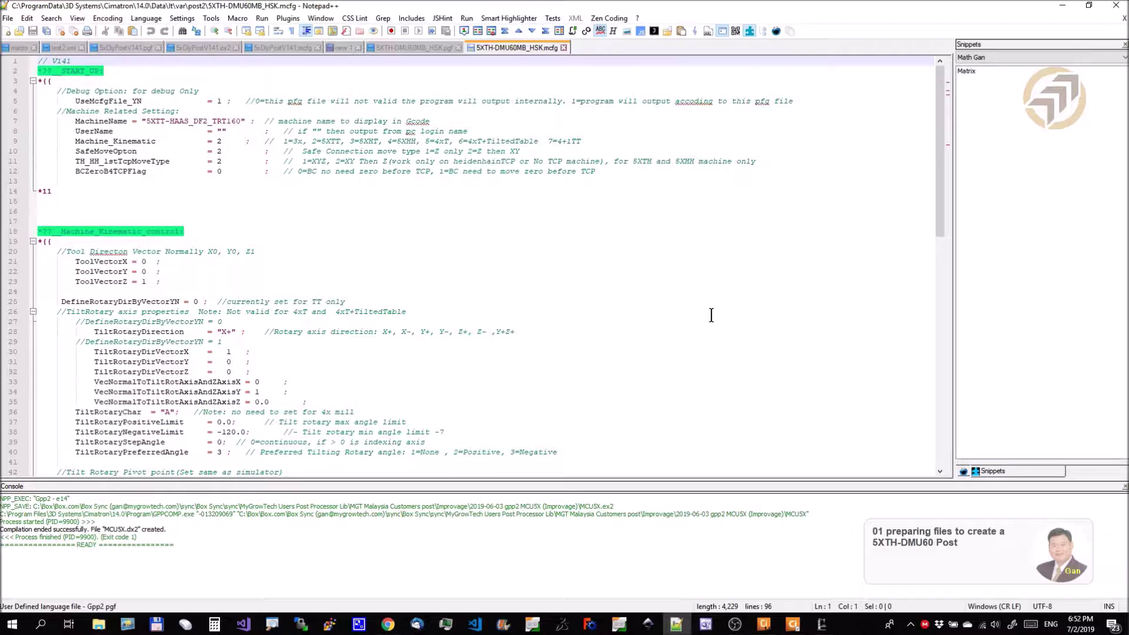
Look at the Cimatron DIY GPP2 post processor playlist on YouTube in Chrome, and return to 5XTH-DMU60MB_HSK.mcfg in Notepad++.
left_click(388, 624)
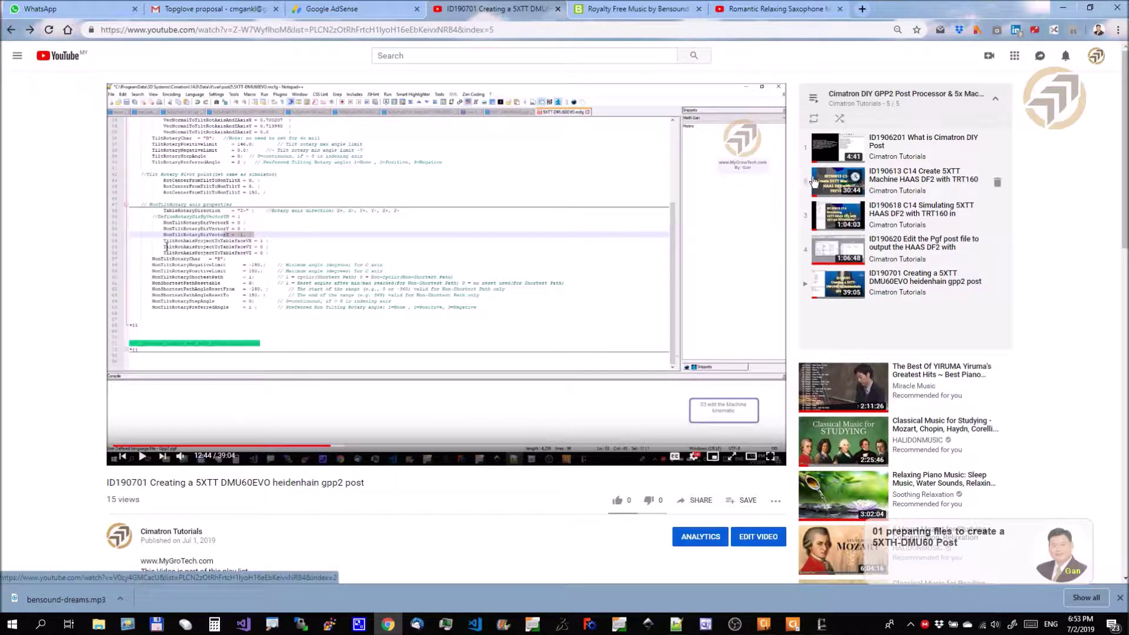
left_click(1060, 5)
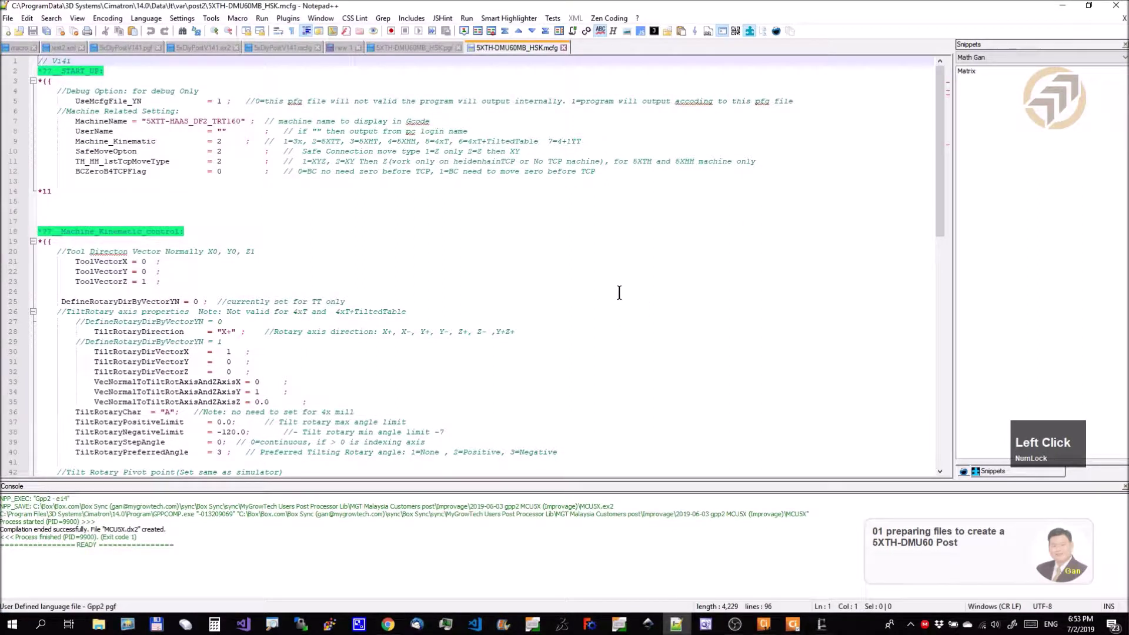
left_click(617, 201)
scroll(644, 291, "up", 1)
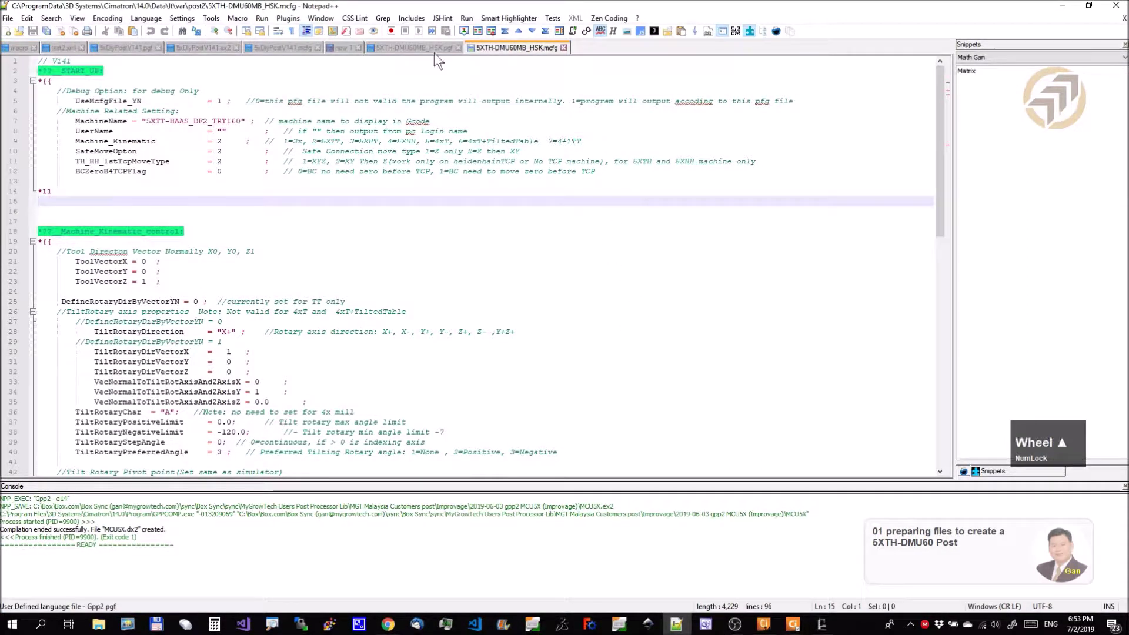
left_click(502, 48)
scroll(614, 297, "up", 1)
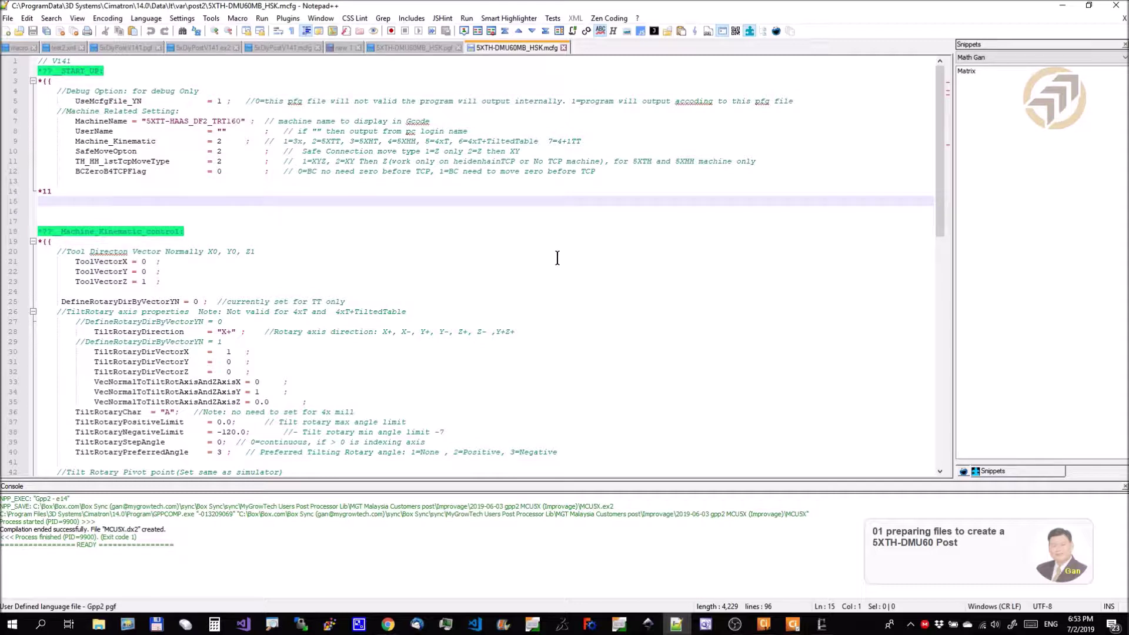
Collapse all sections of 5XTH-DMU60MB_HSK.mcfg to their headings.
key("F1")
key("ctrl+c")
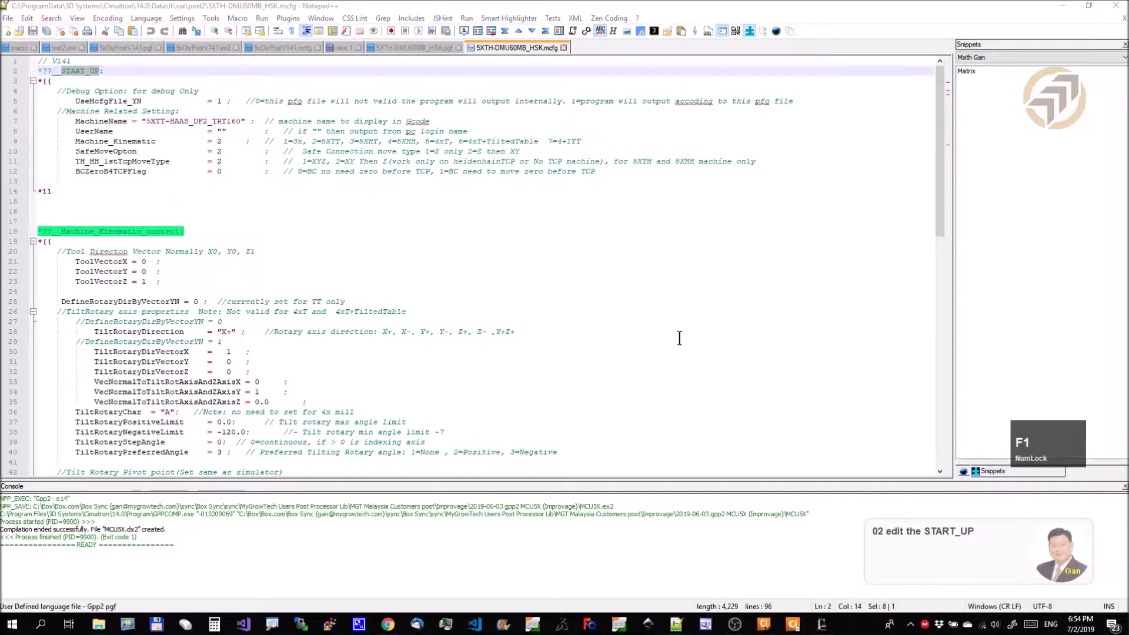
left_click_drag(644, 247, 644, 246)
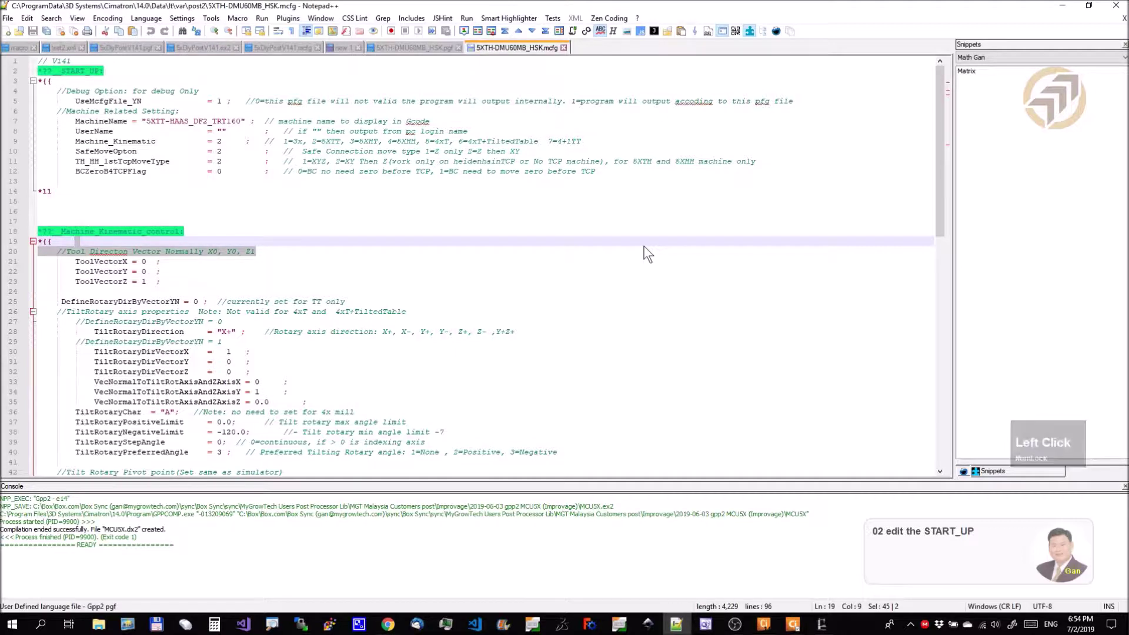
key("alt+0")
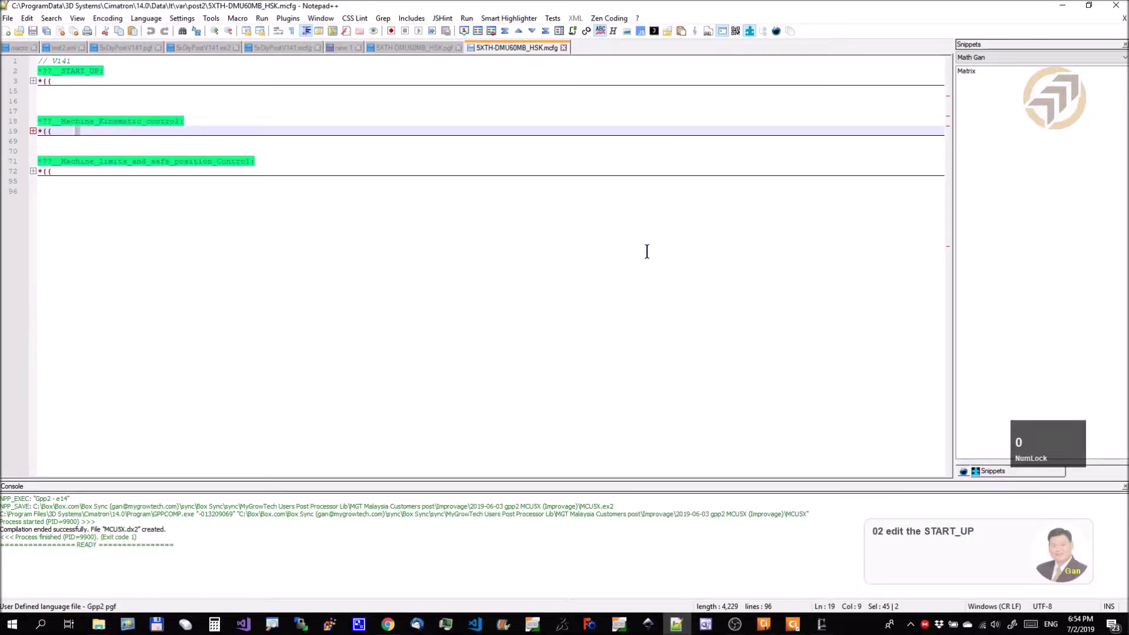
left_click(644, 246)
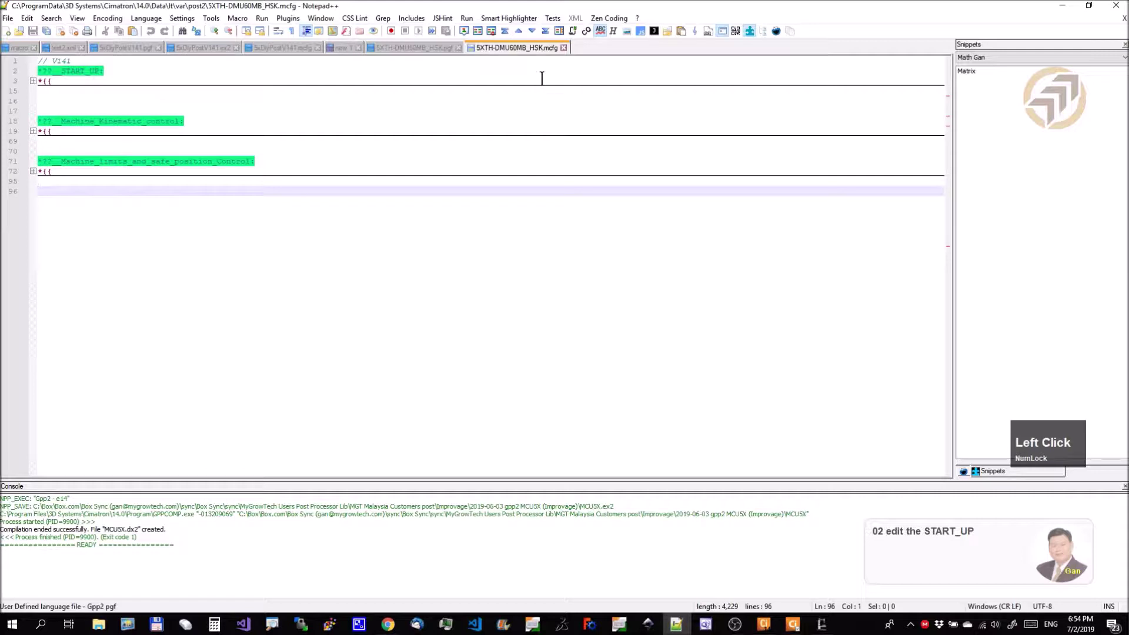
Check which syntax language the mcfg file uses, and expand its START_UP section.
left_click(526, 51)
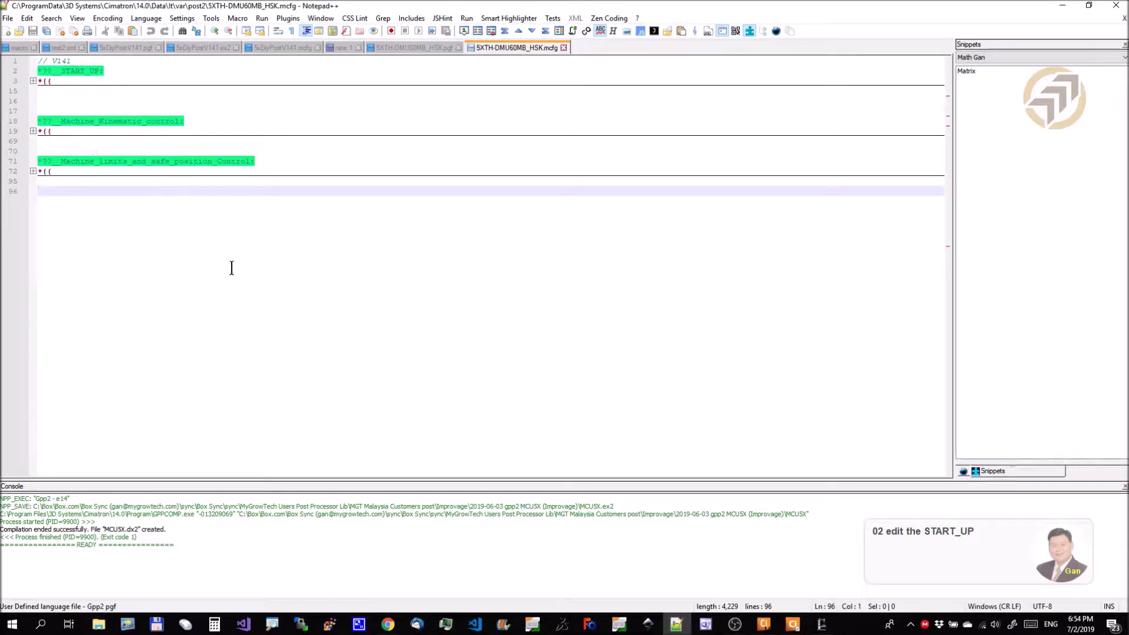
left_click(147, 18)
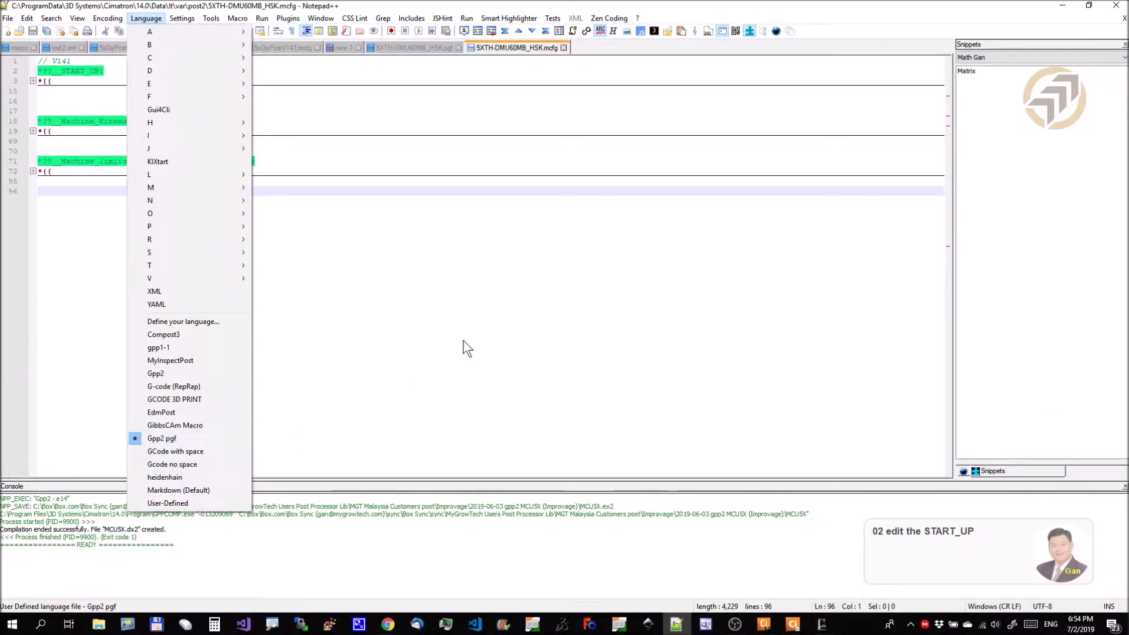
left_click(251, 254)
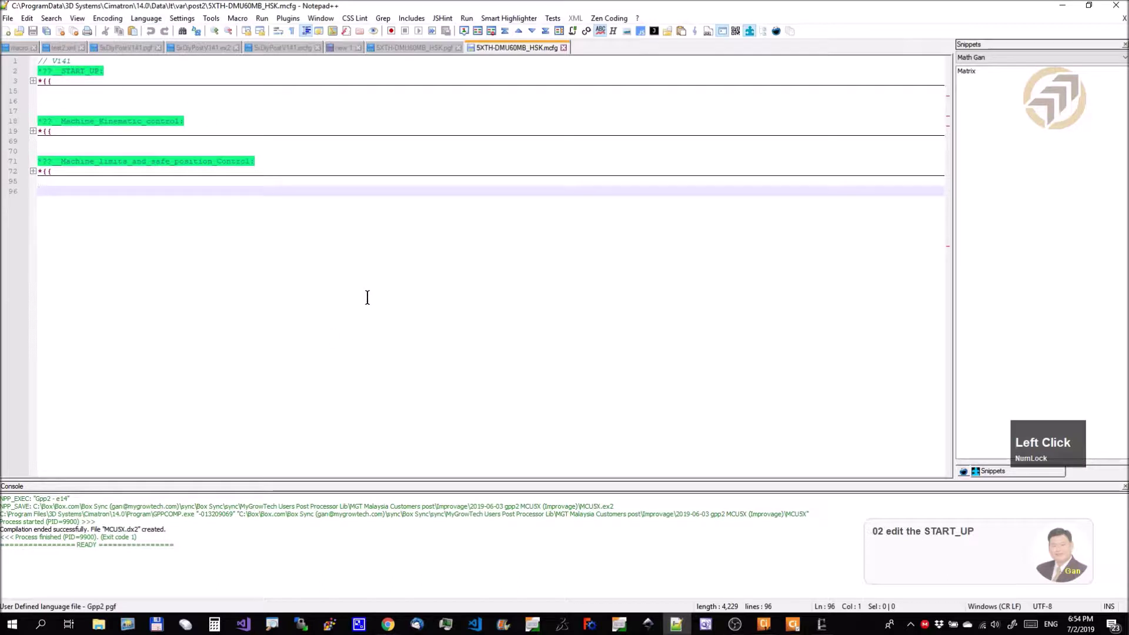
left_click(33, 81)
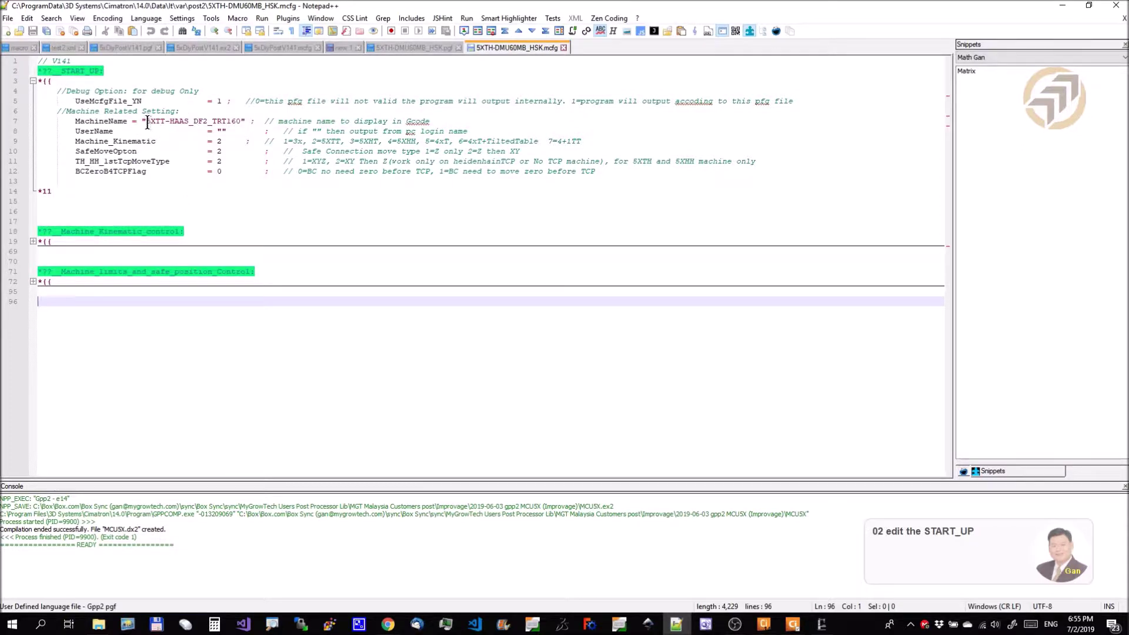
Clear the existing machine name between the quotes of MachineName in the START_UP section.
left_click_drag(147, 121, 241, 121)
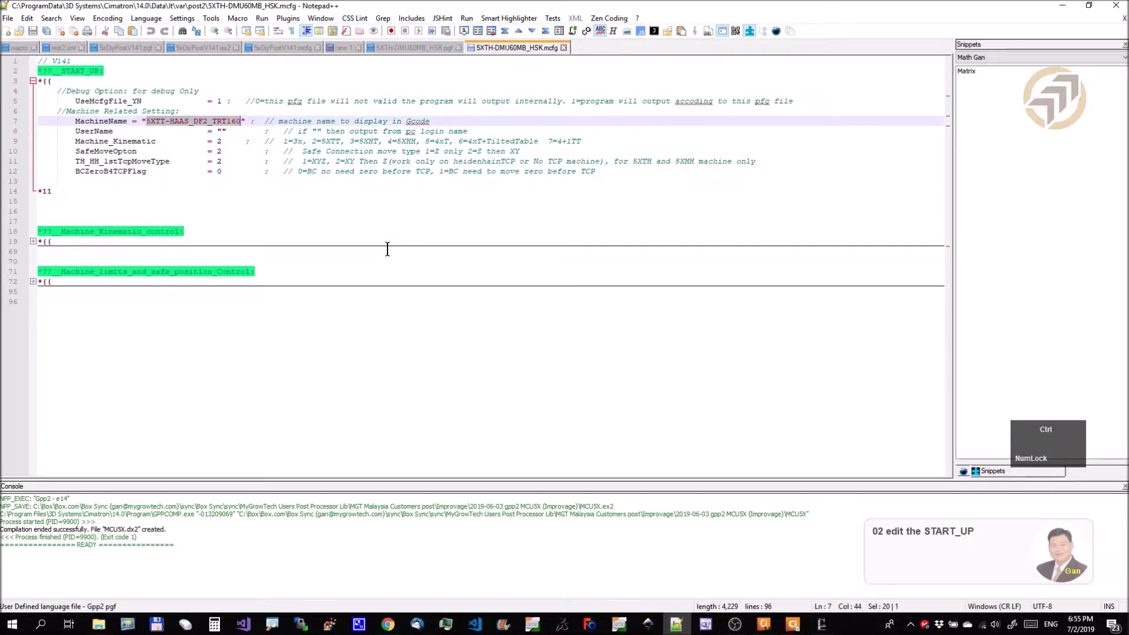
key("ctrl+v")
key("BackSpace")
key("BackSpace")
key("BackSpace")
key("BackSpace")
key("BackSpace")
key("BackSpace")
key("BackSpace")
key("BackSpace")
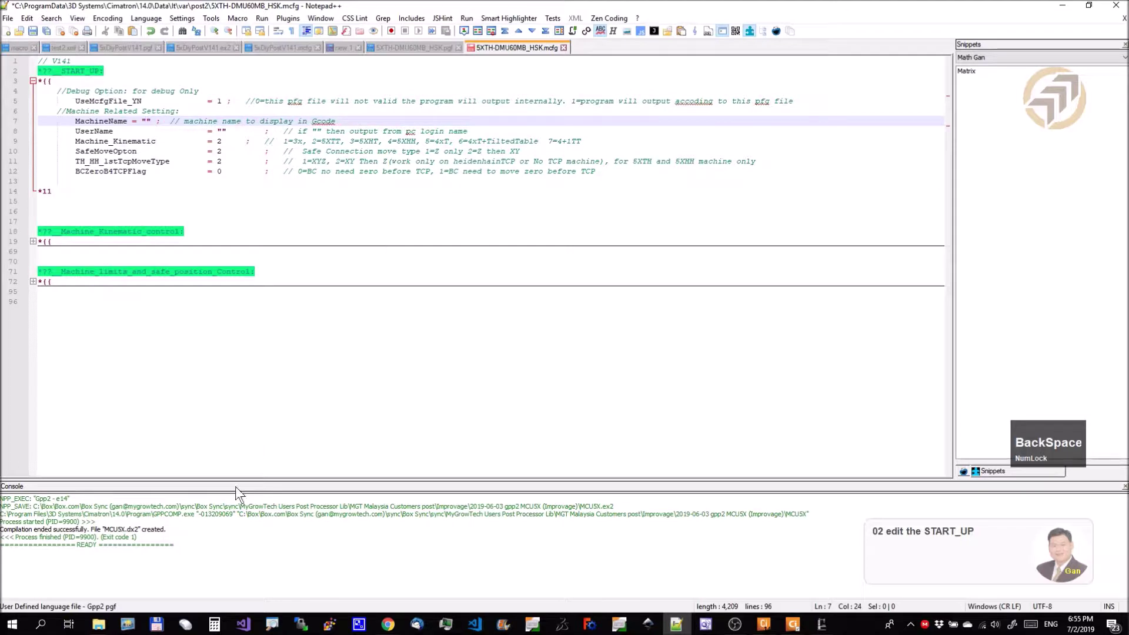
Copy the folder name 5XTH-DMU60MB_HSK from the xxx folder in File Explorer and paste it as the MachineName value in Notepad++.
left_click(99, 625)
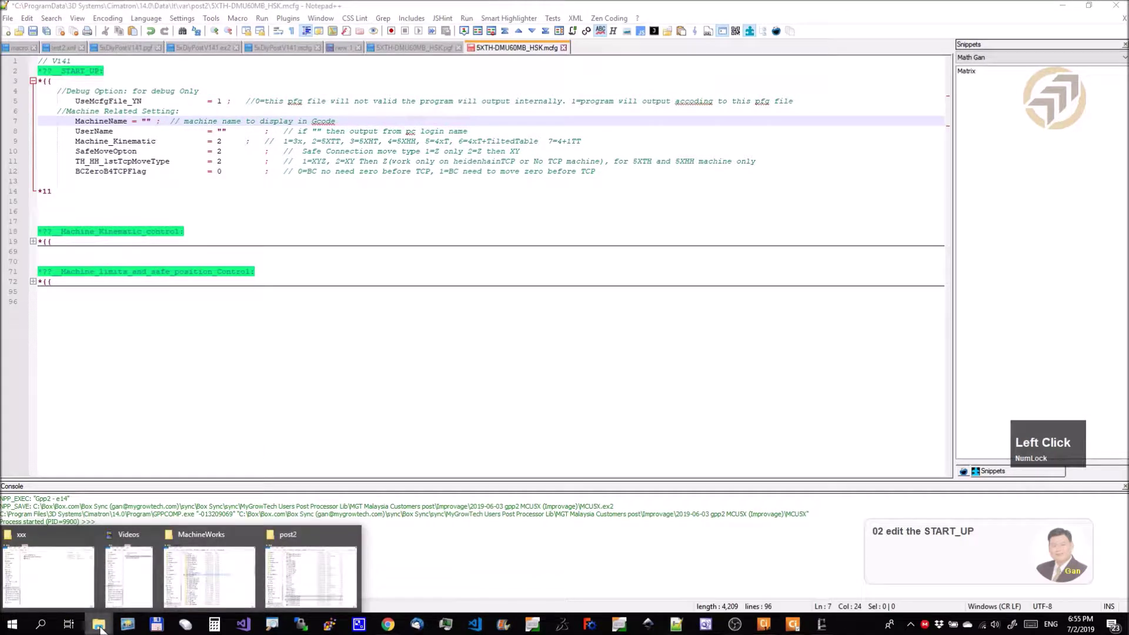
left_click(53, 576)
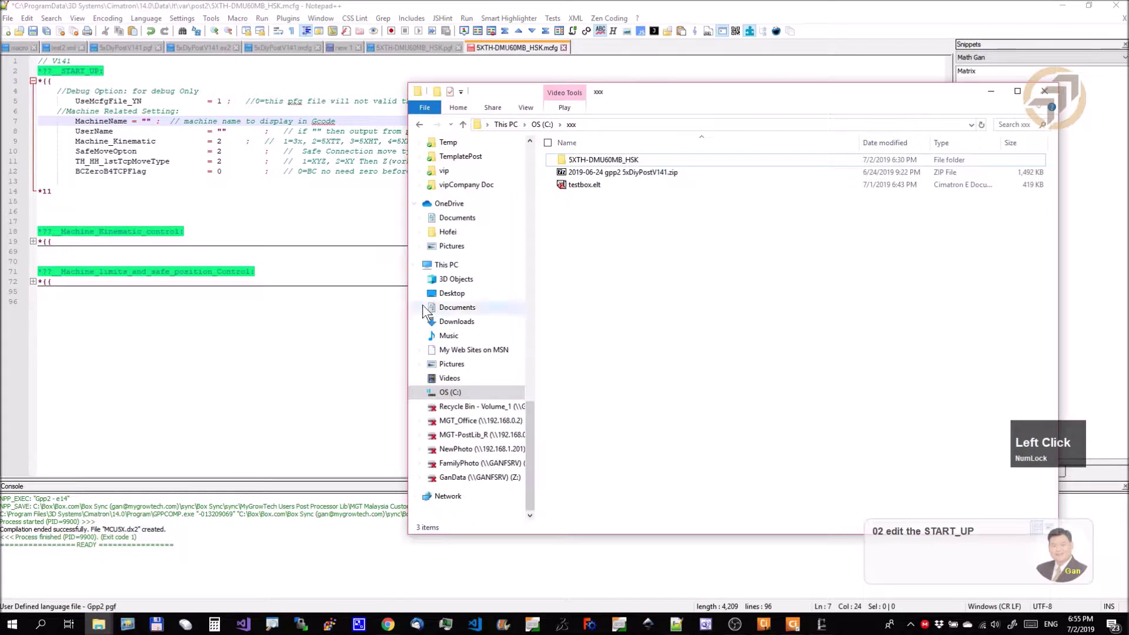
left_click(622, 163)
left_click(637, 160)
right_click(637, 161)
left_click(519, 201)
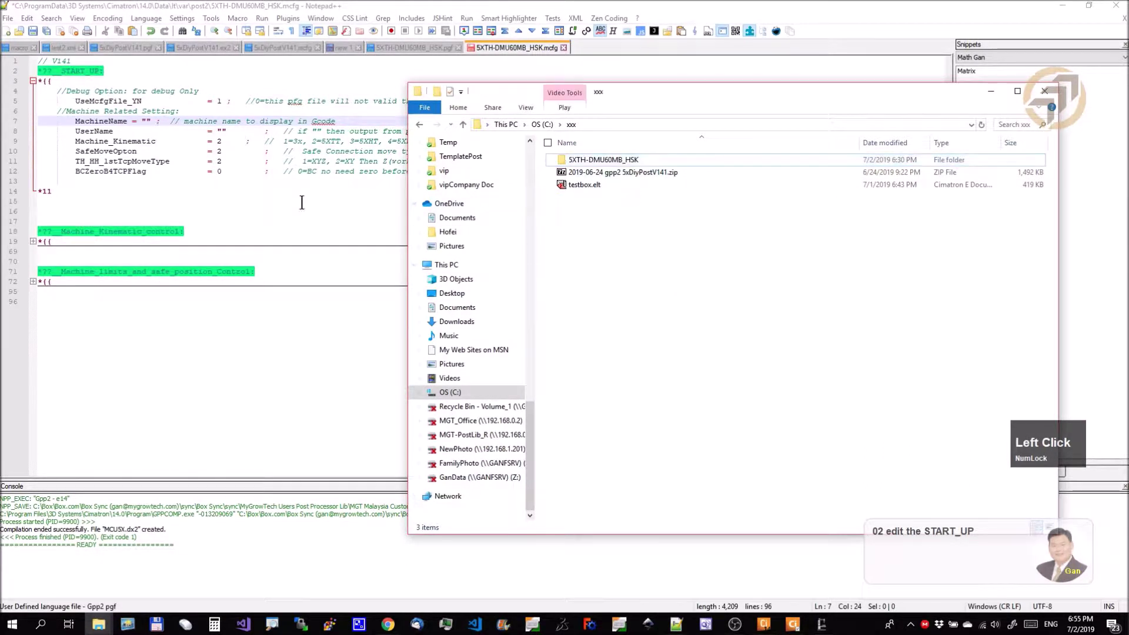
left_click(146, 120)
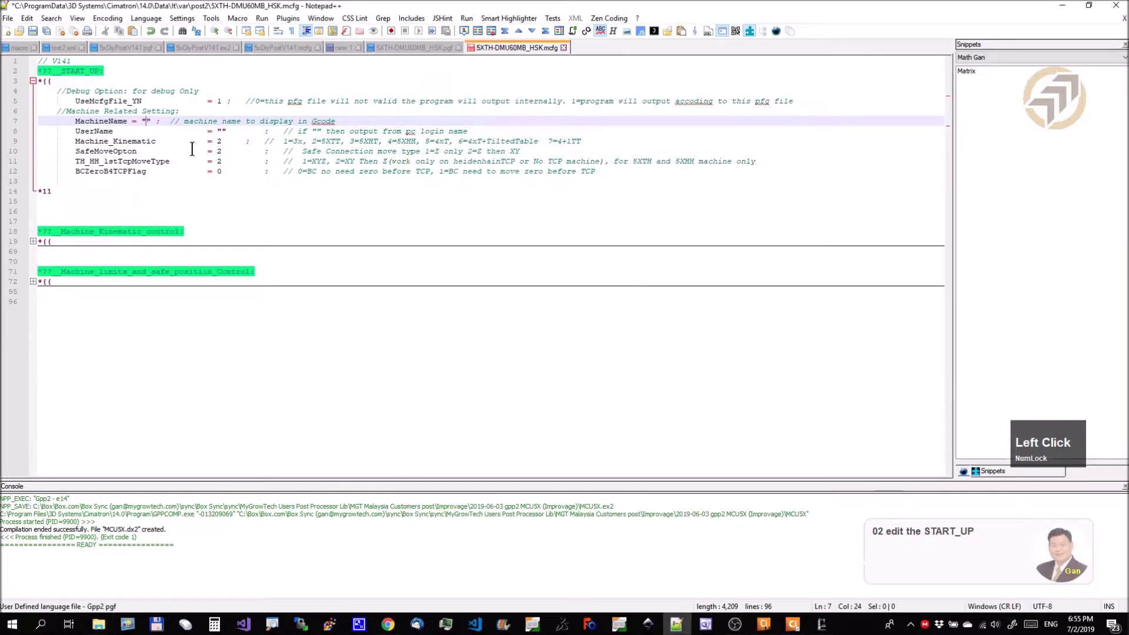
key("ctrl+v")
left_click(319, 200)
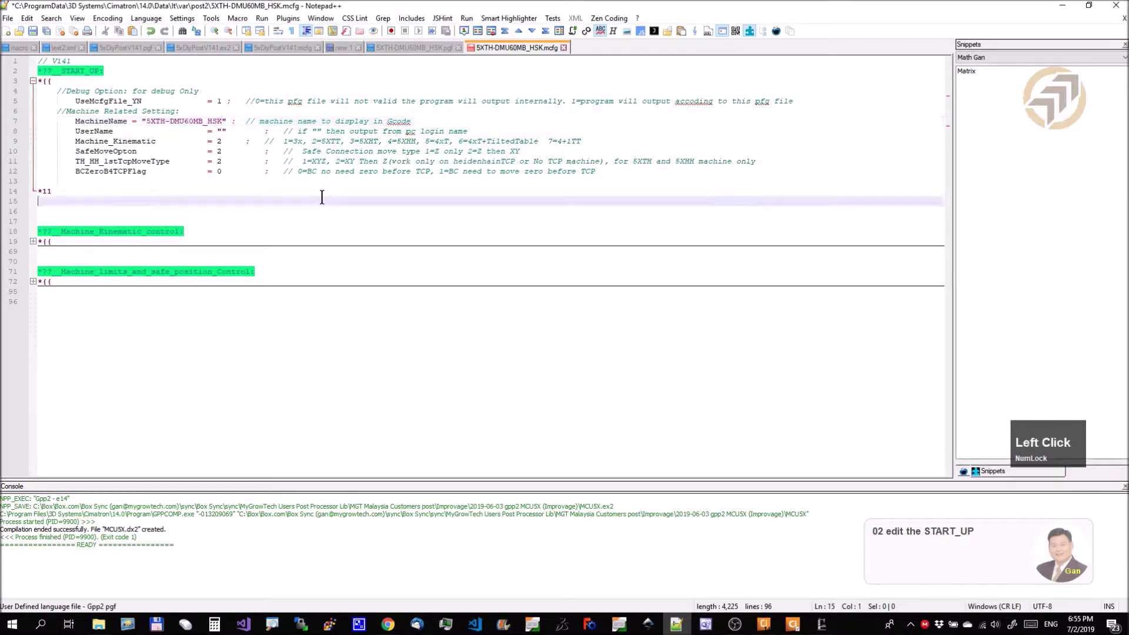
Set Machine_Kinematic to 3 for the 5XHT machine type in the START_UP section.
left_click(136, 141)
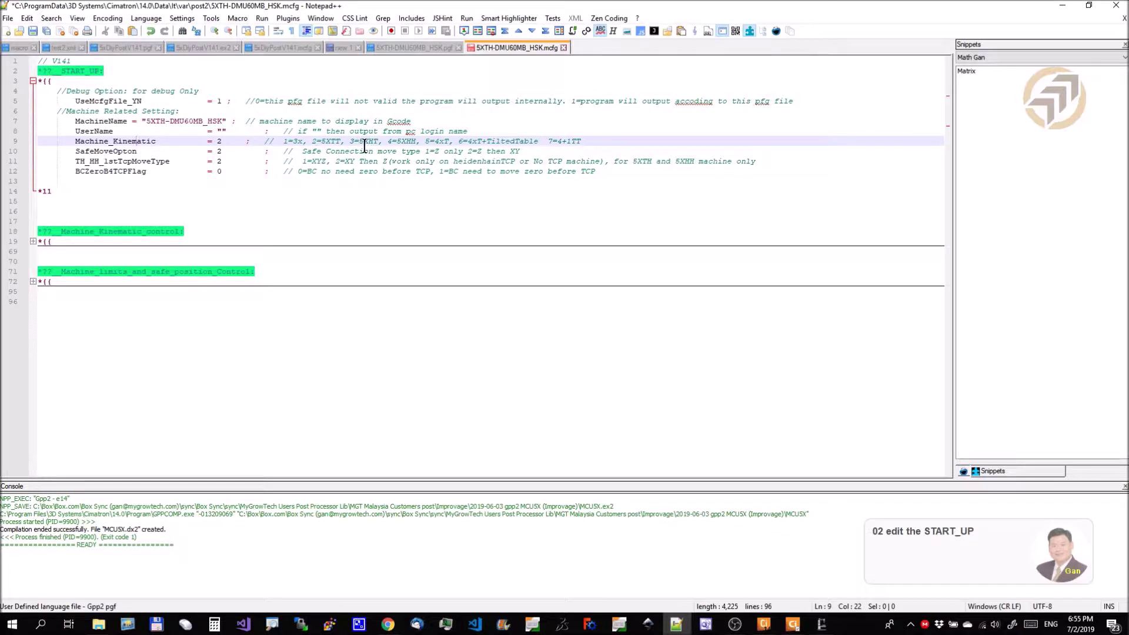
left_click(226, 142)
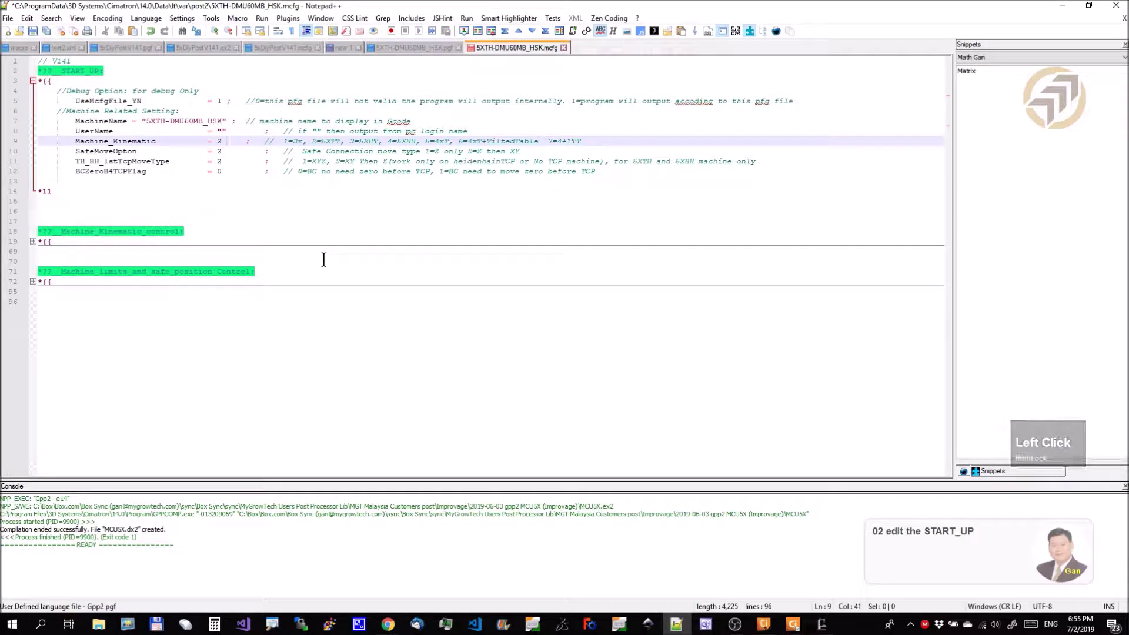
key("Left")
key("BackSpace")
type("3")
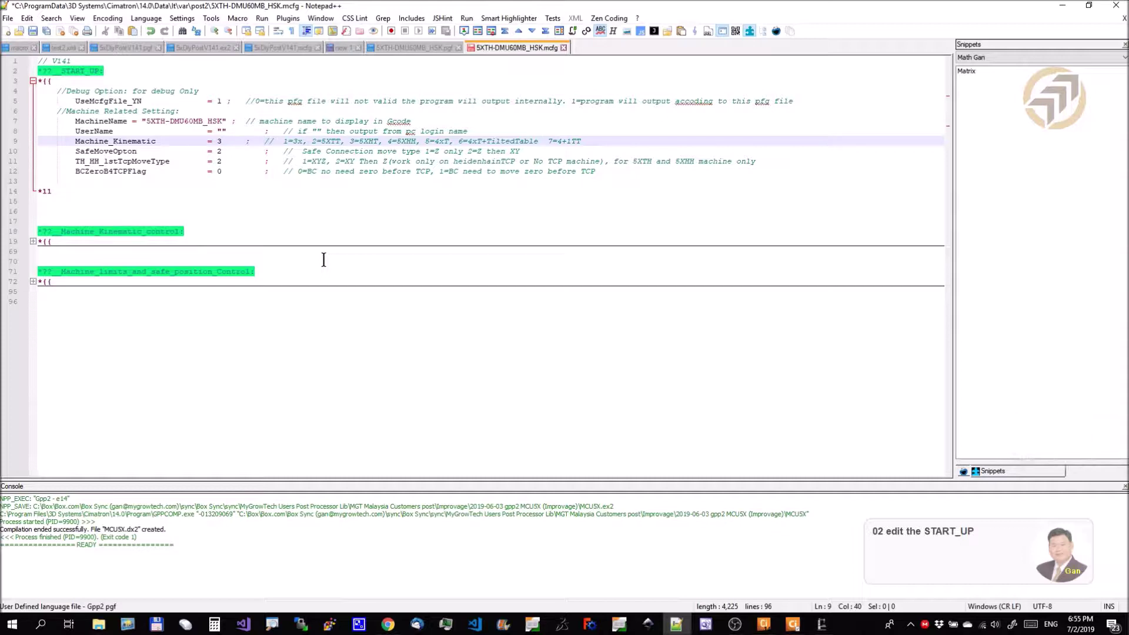
Review the value options of SafeMoveOpton, TH_HH_1stTcpMoveType and BCZeroB4TCPFlag in the START_UP section.
key("Down")
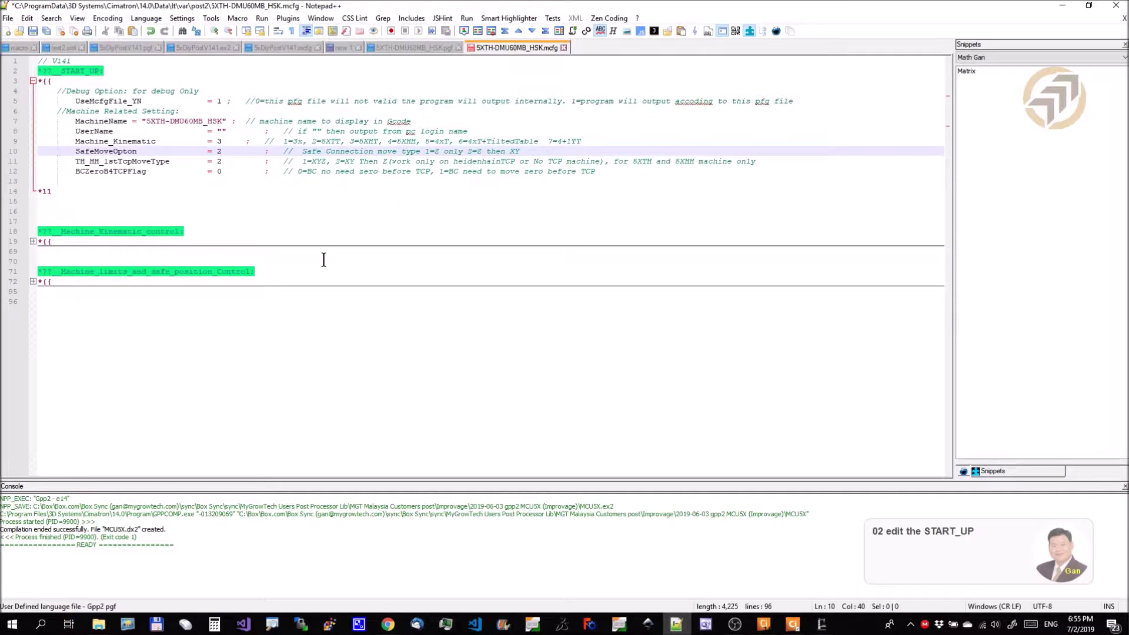
left_click(478, 151)
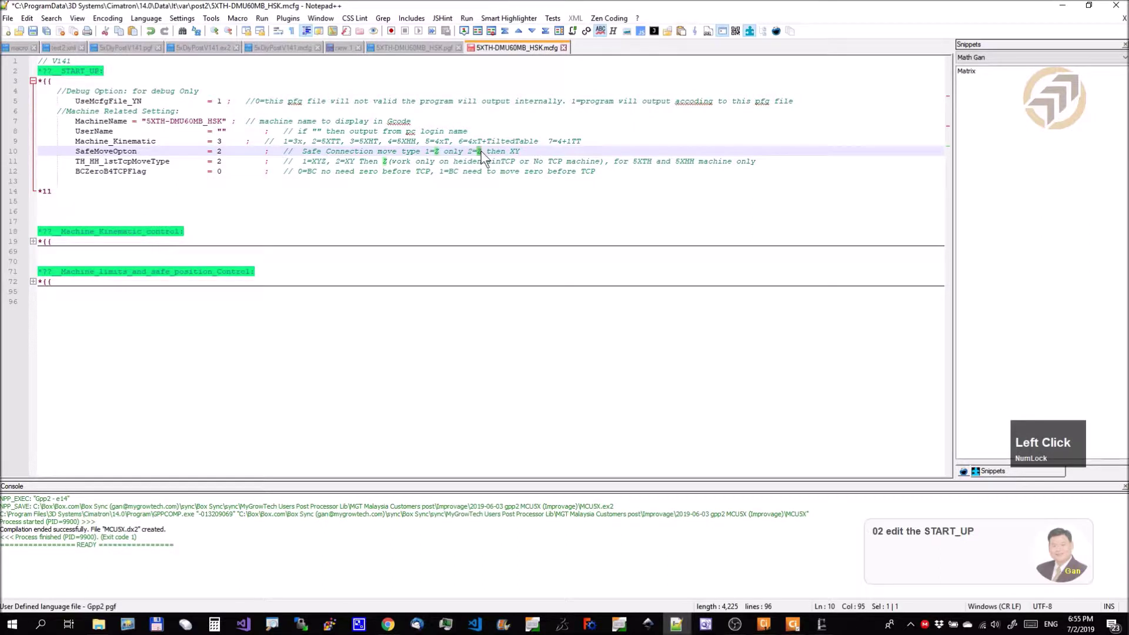
left_click(511, 152)
double_click(515, 151)
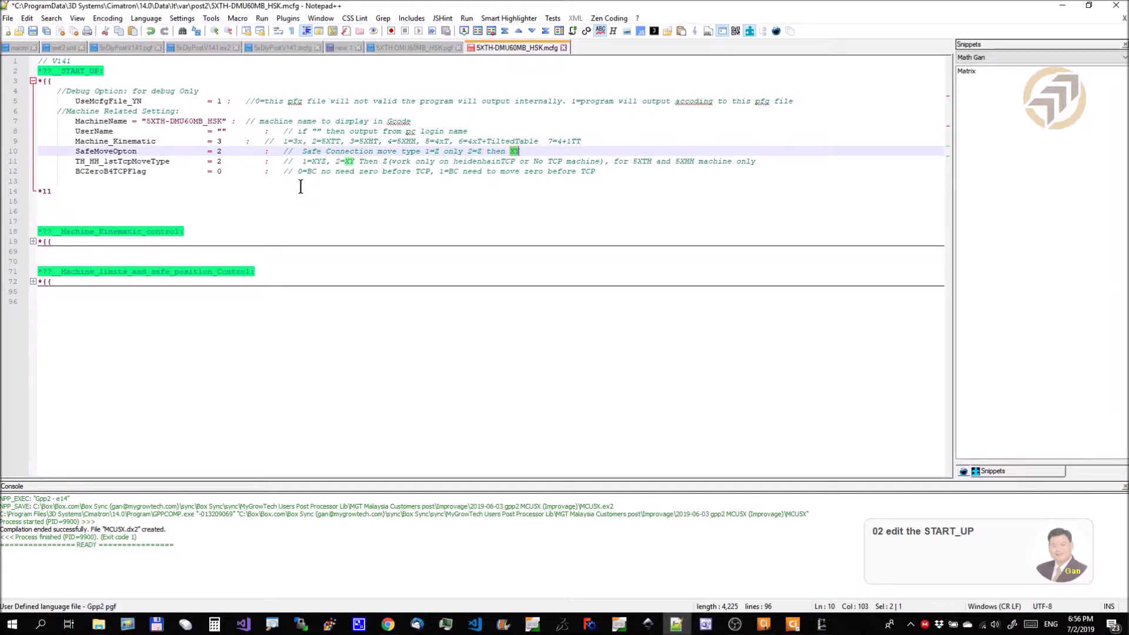
left_click(277, 191)
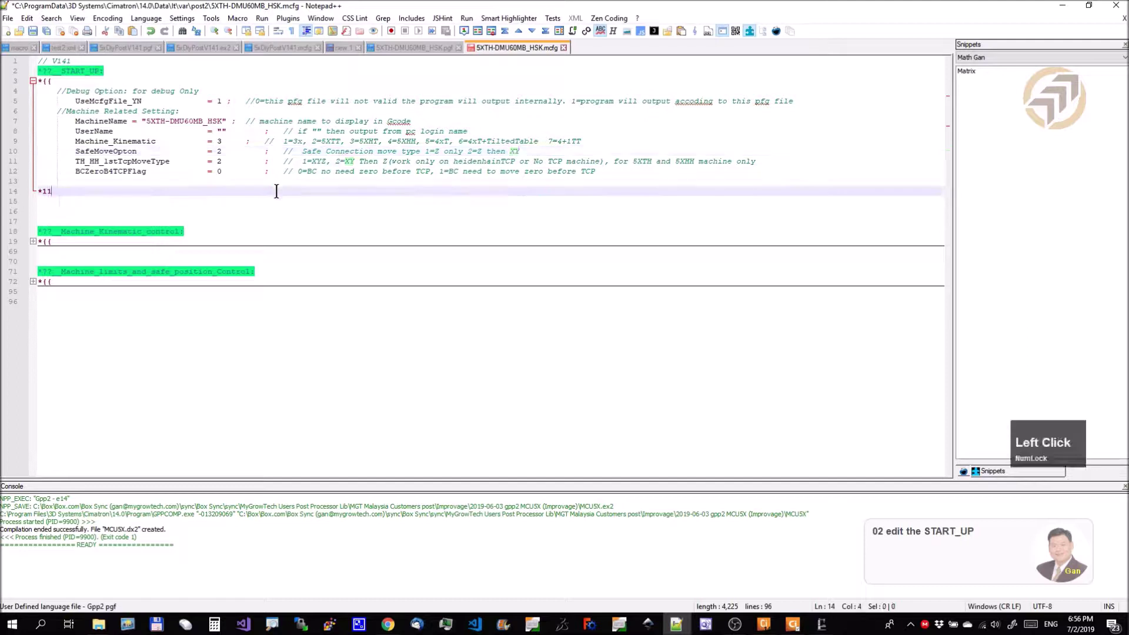
left_click(228, 161)
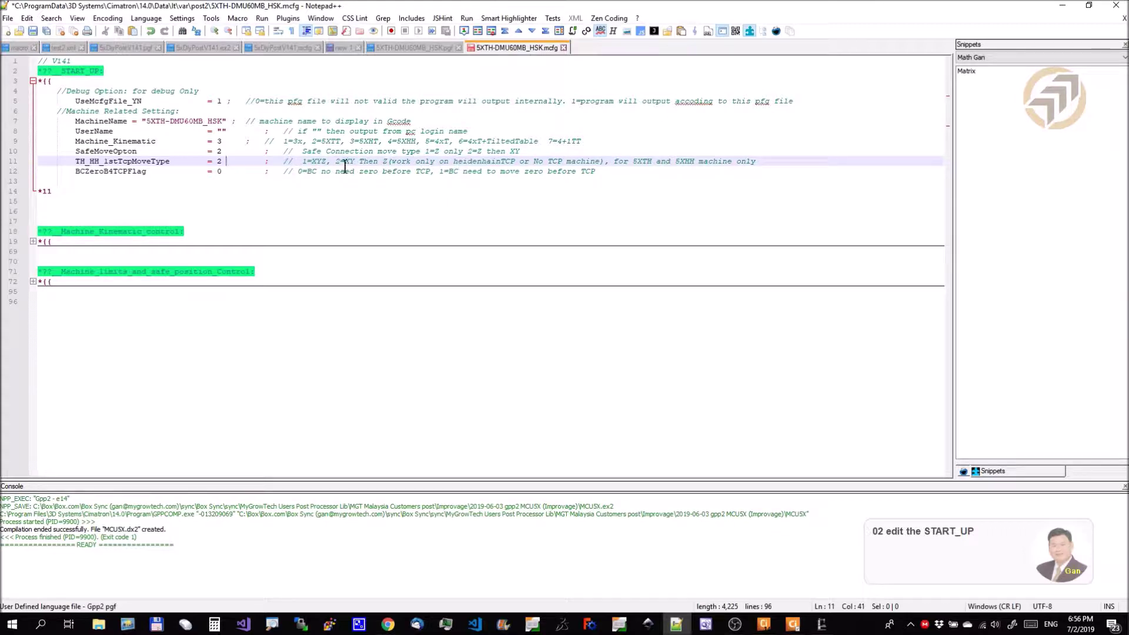
left_click_drag(340, 161, 600, 161)
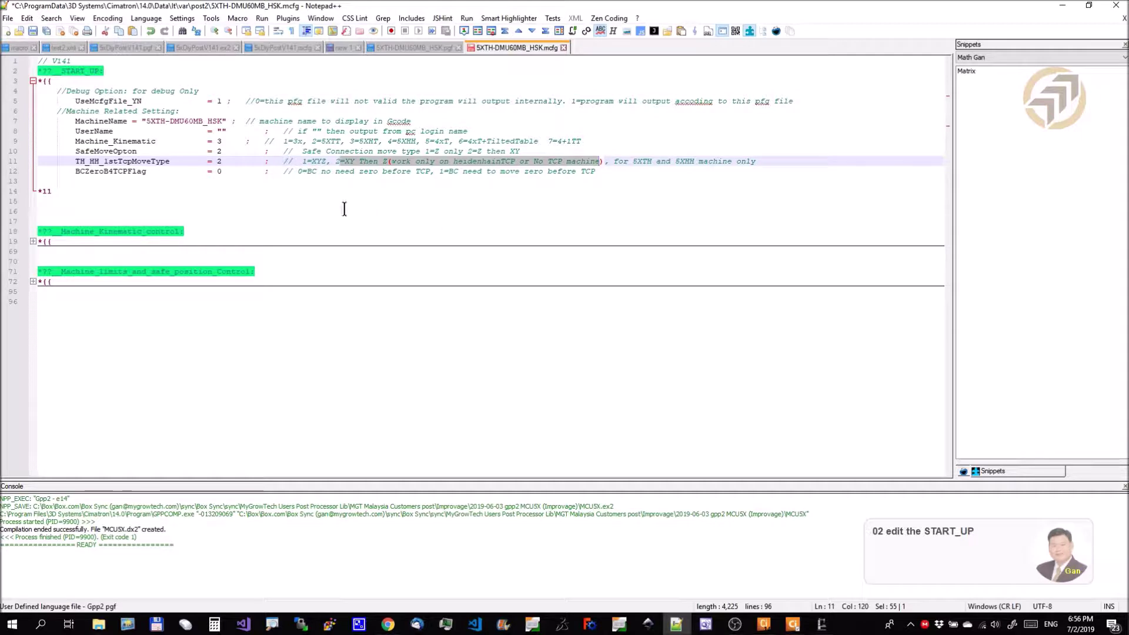
left_click_drag(303, 161, 325, 161)
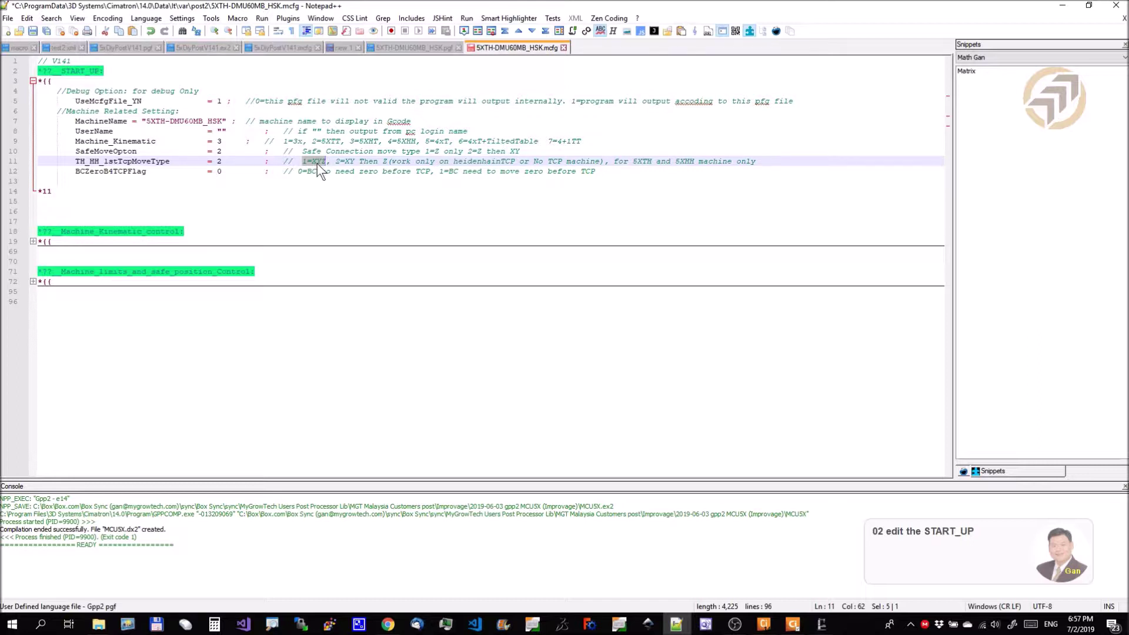
left_click(334, 161)
left_click(222, 161)
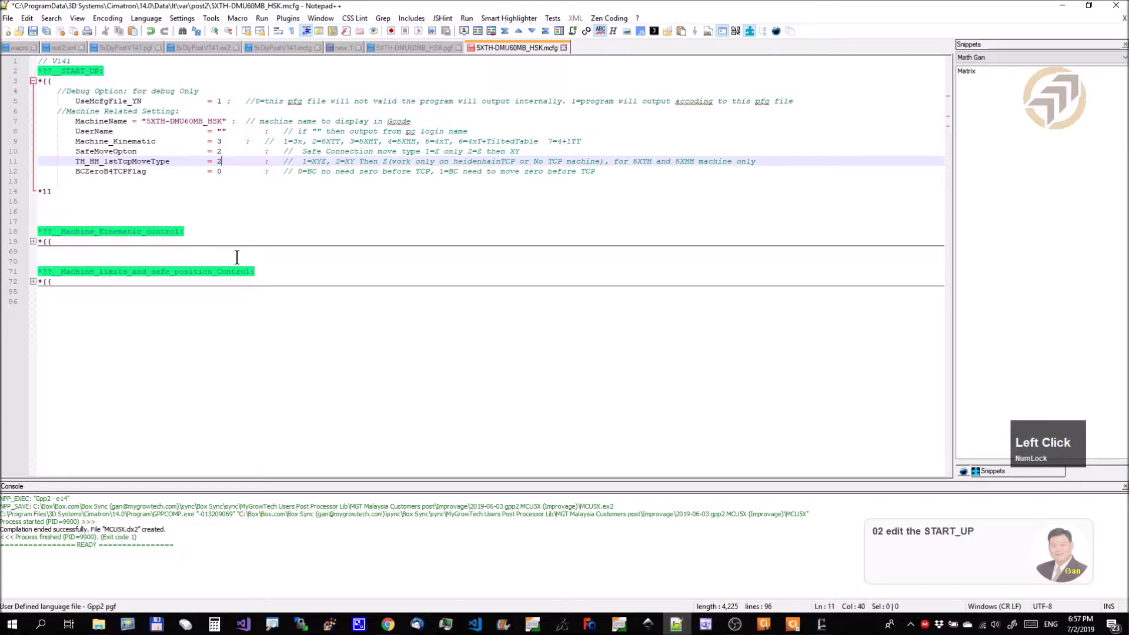
left_click(91, 172)
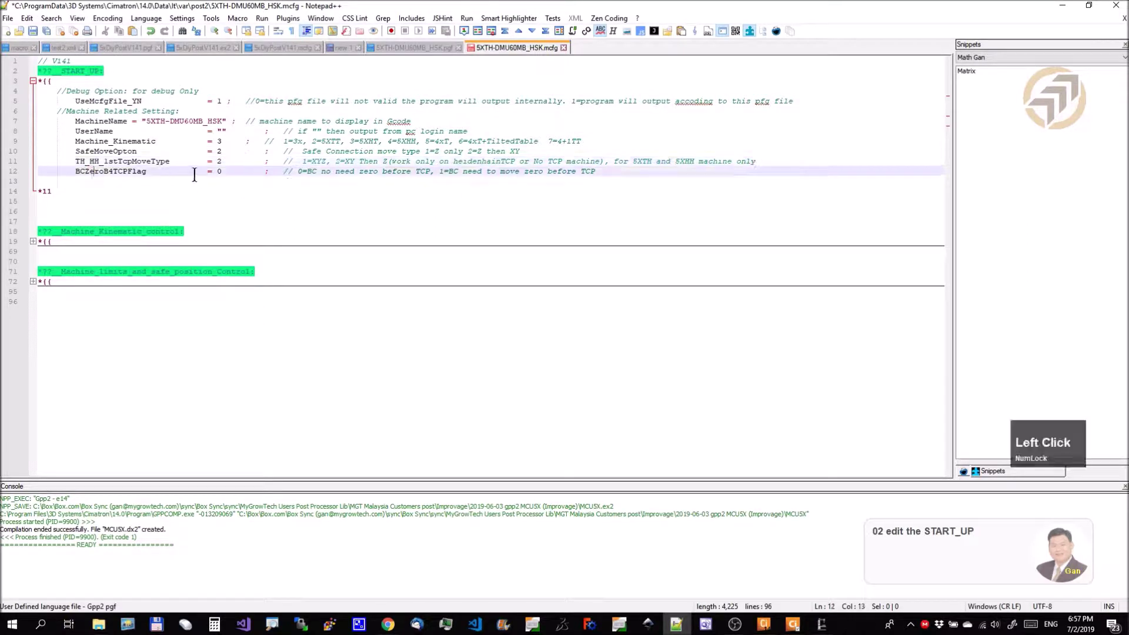
left_click(221, 171)
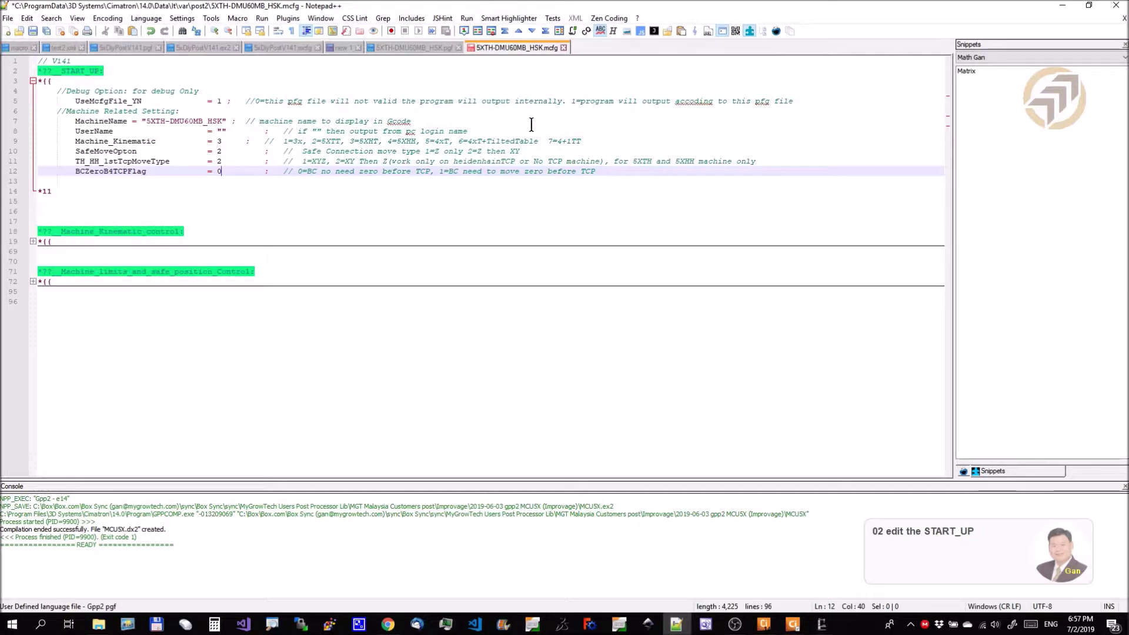
key("F1")
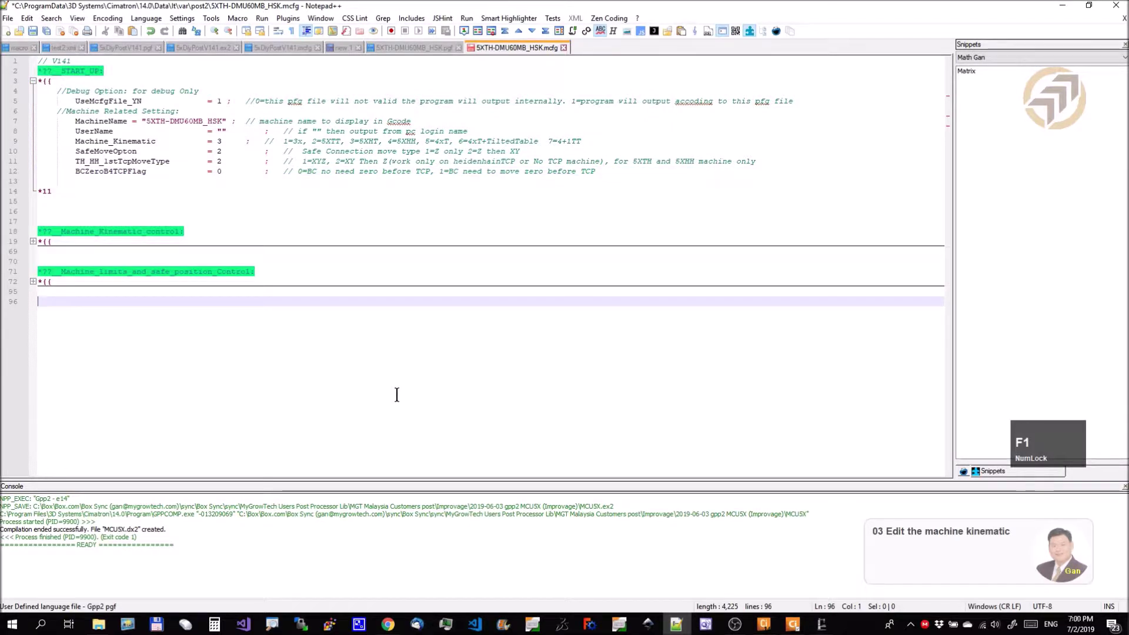
Collapse the START_UP section, expand Machine_Kinematic_control and check its tool direction vector.
left_click(33, 80)
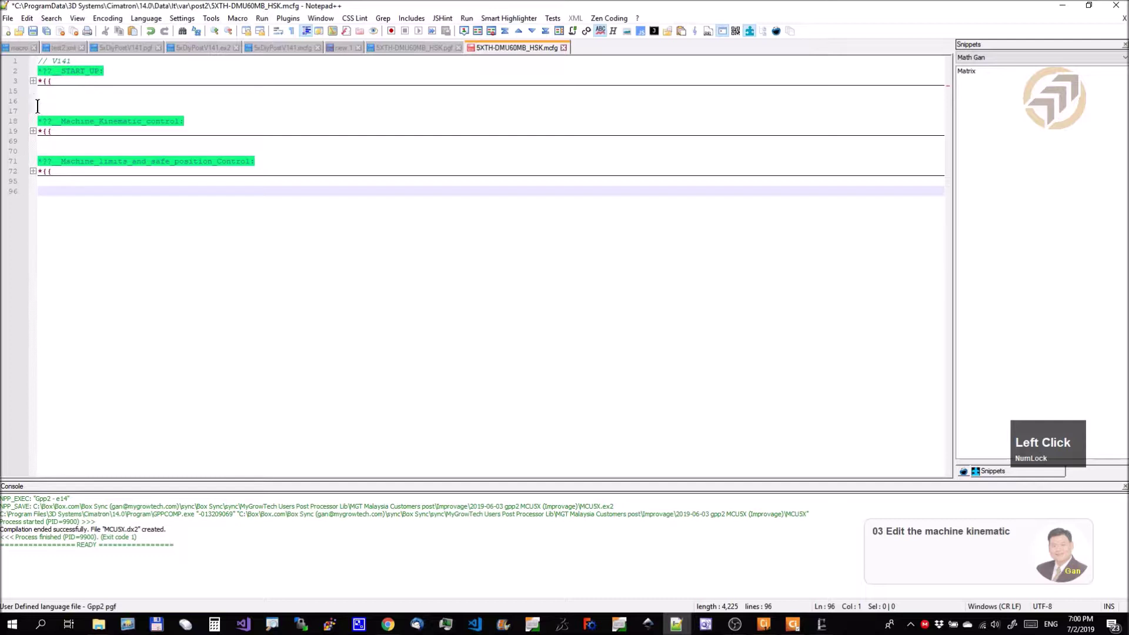
left_click(33, 132)
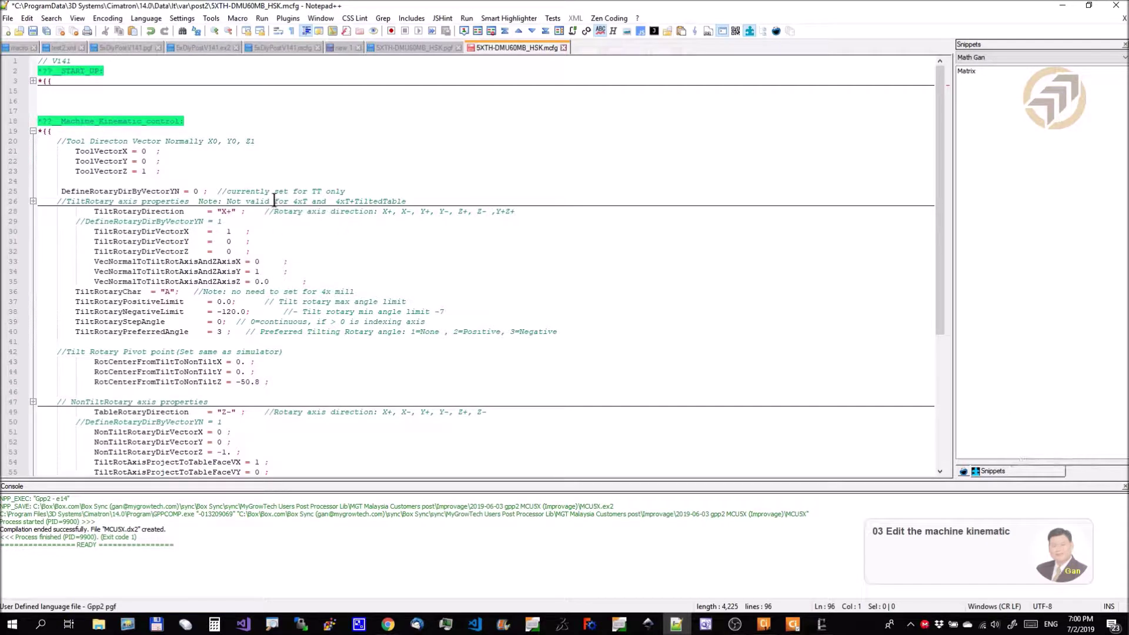
left_click(162, 153)
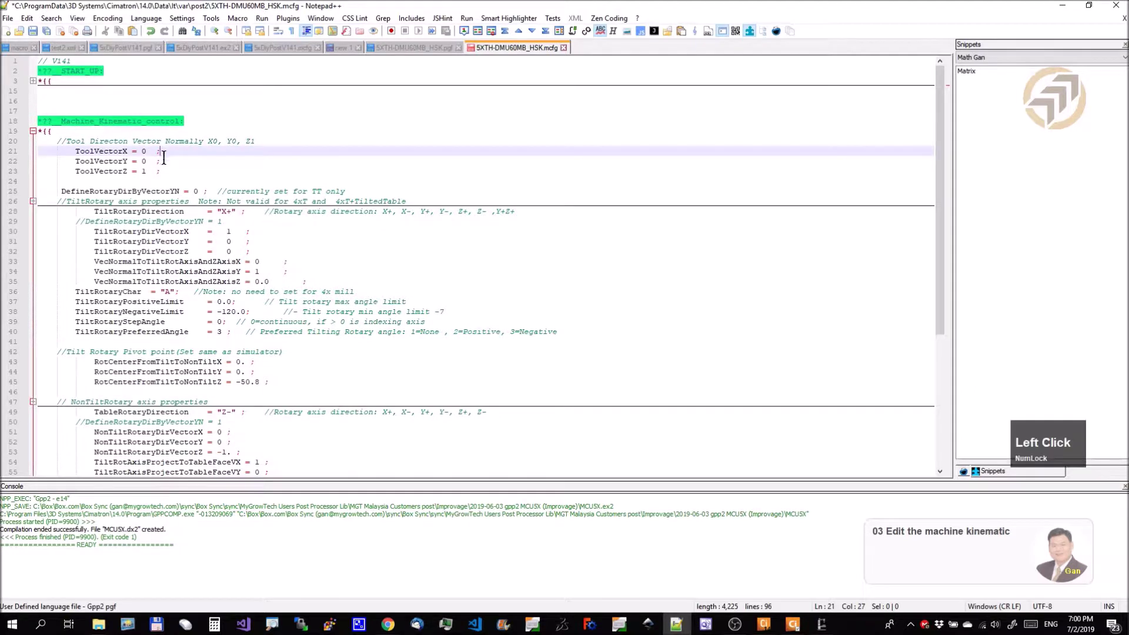
left_click(165, 171)
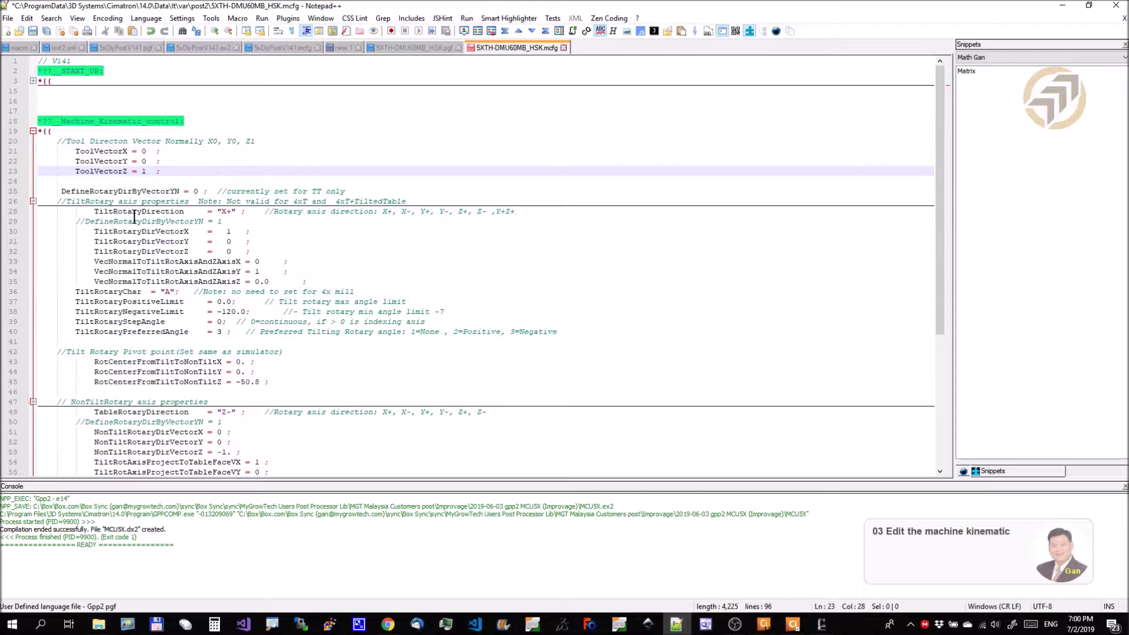
Switch to CimatronE Machine Builder, examine the rotation properties of the B and C axes, and return to the mcfg file in Notepad++.
left_click(827, 627)
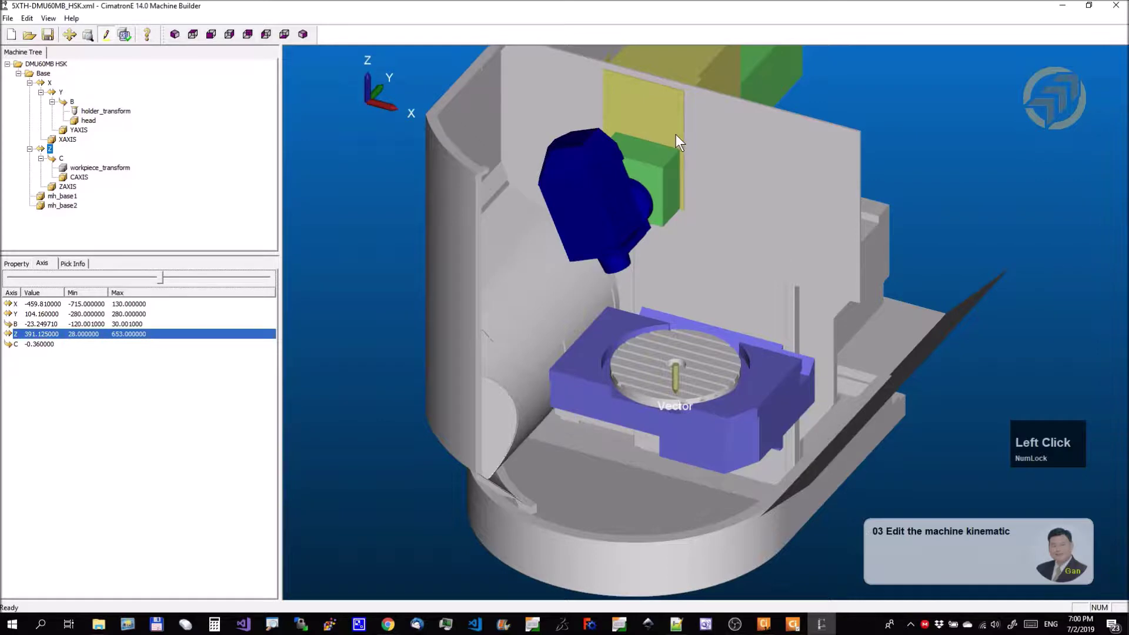
left_click(72, 102)
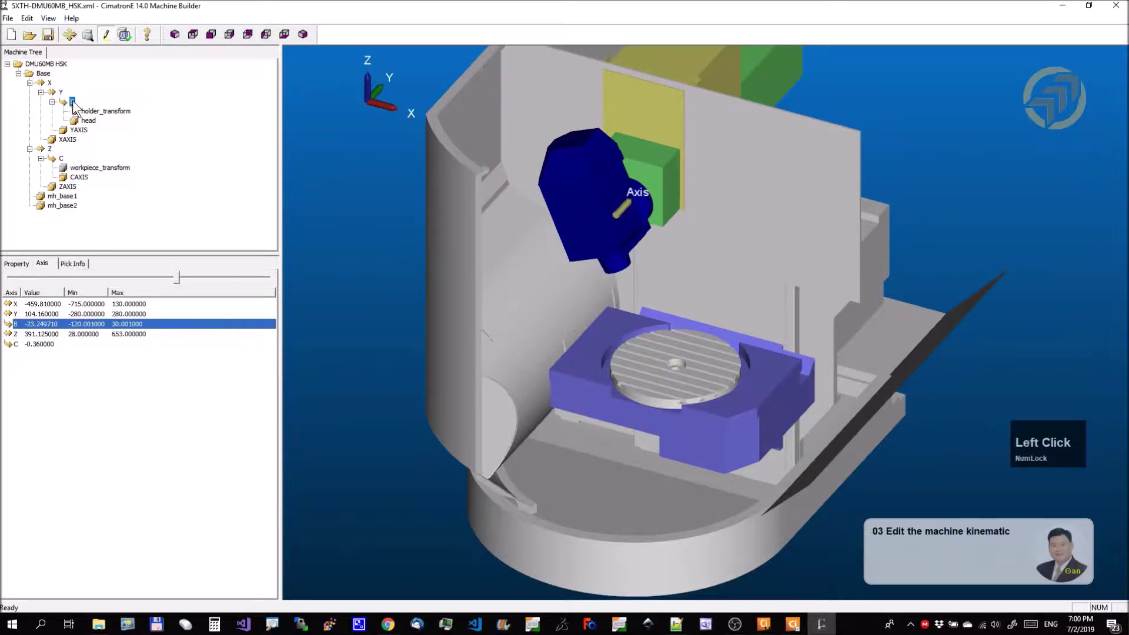
left_click(17, 267)
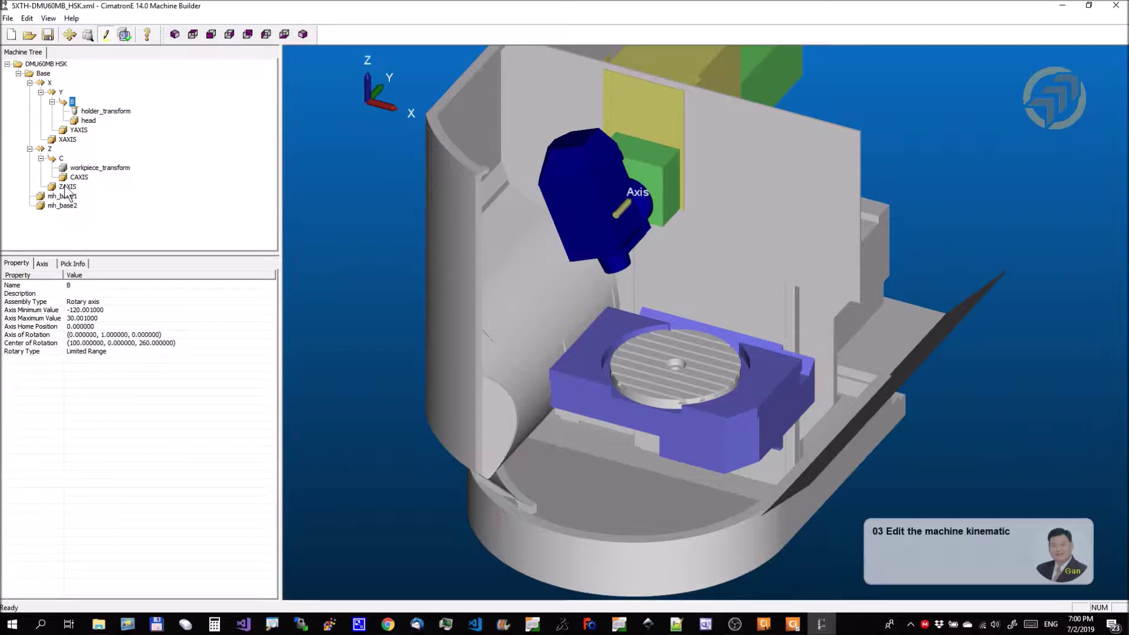
left_click(62, 158)
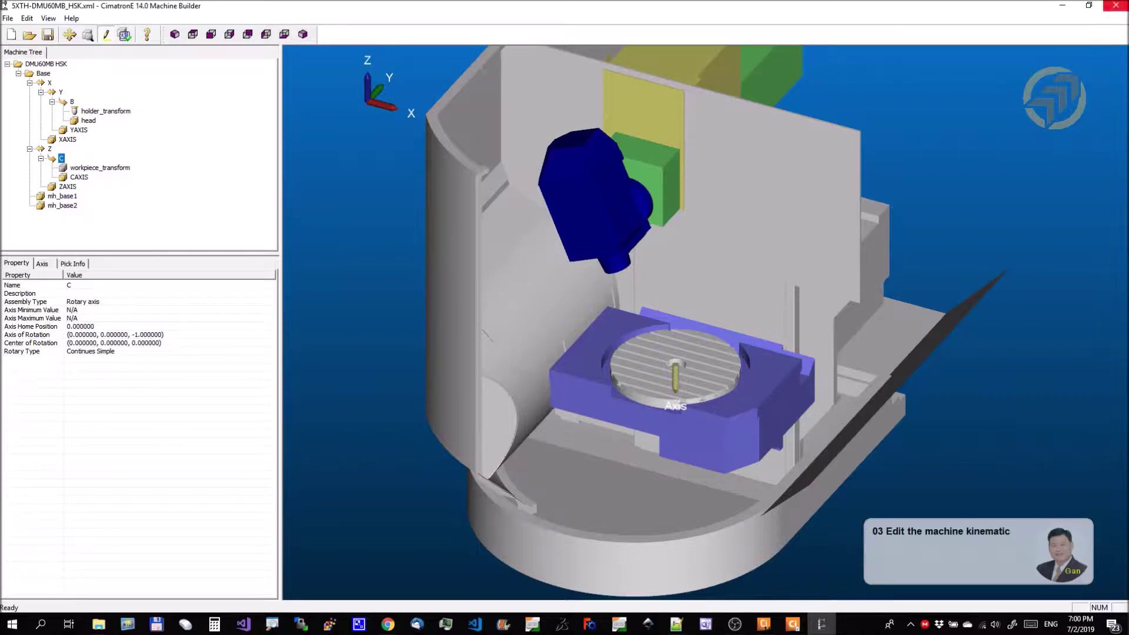
left_click(1062, 6)
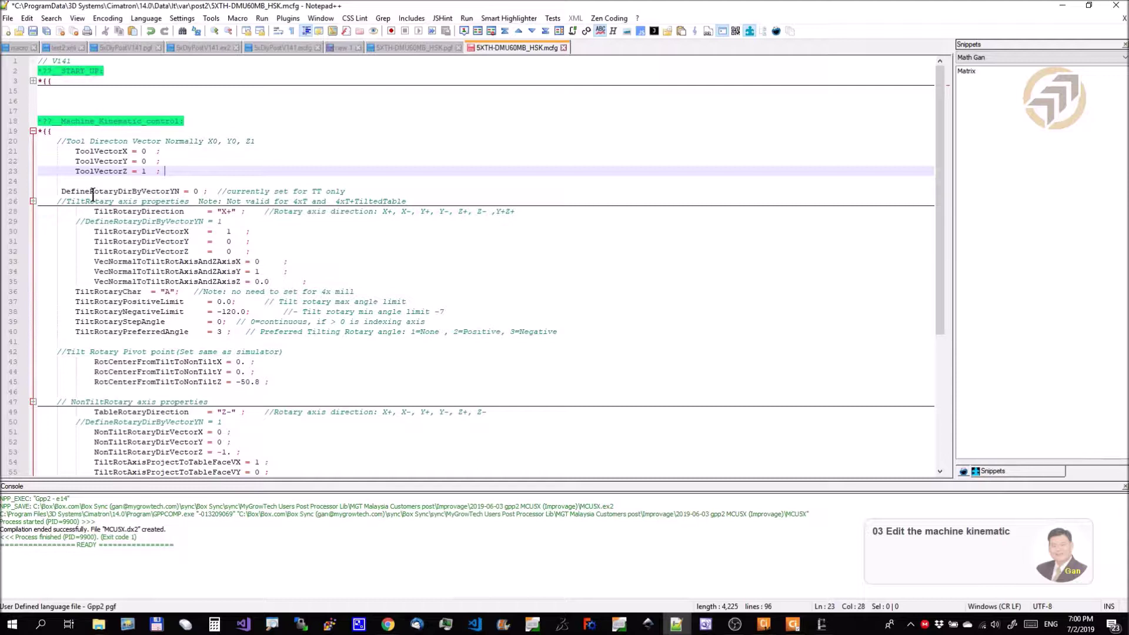
Set TiltRotaryDirection to "Y+" in the tilt rotary axis properties, after checking the DefineRotaryDirByVectorYN setting.
left_click_drag(208, 191, 180, 192)
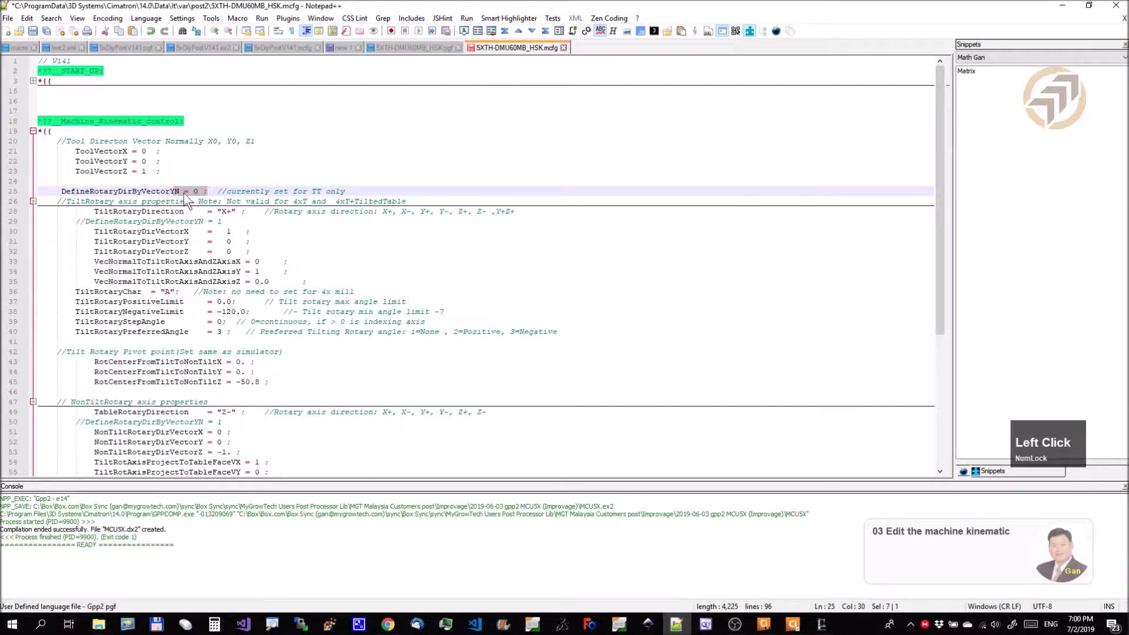
left_click(252, 212)
left_click_drag(252, 211, 140, 212)
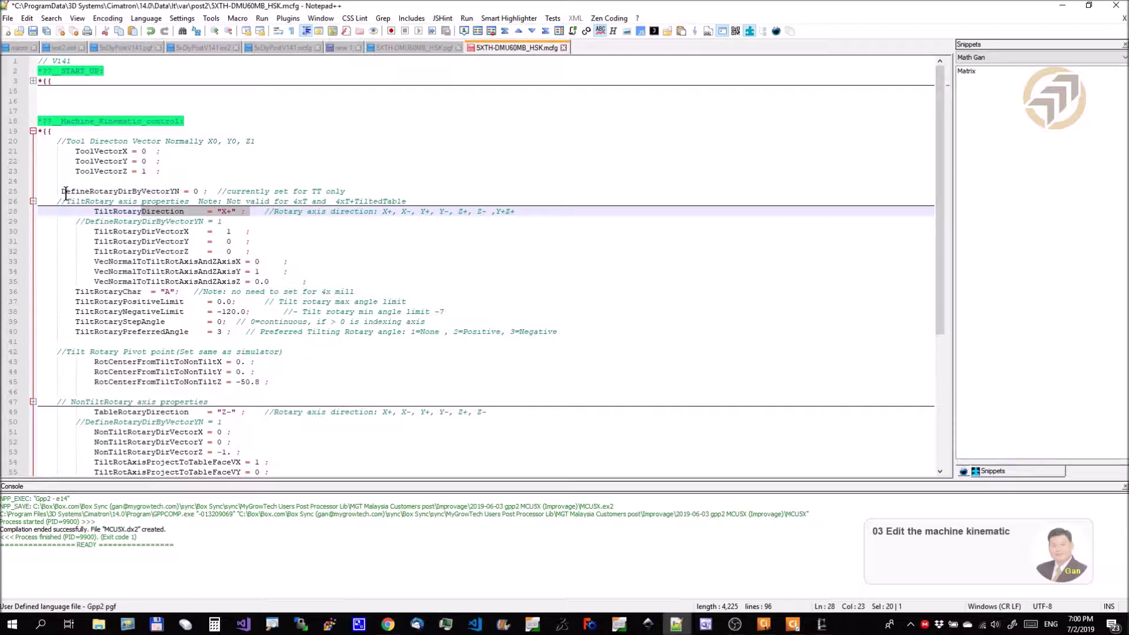
left_click_drag(61, 193, 231, 194)
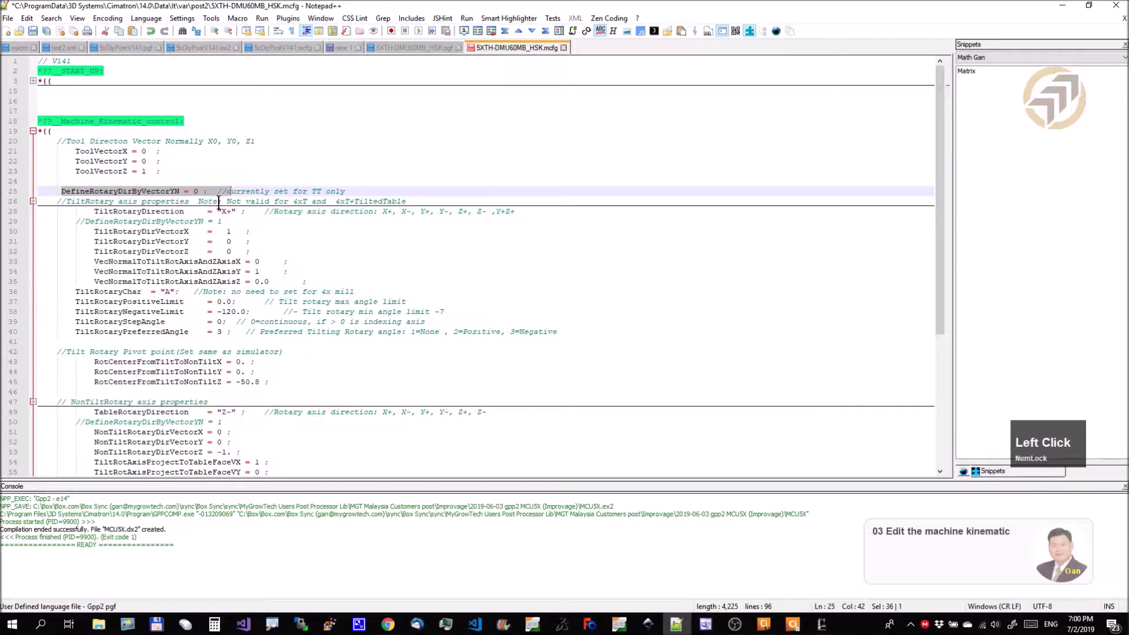
left_click(236, 211)
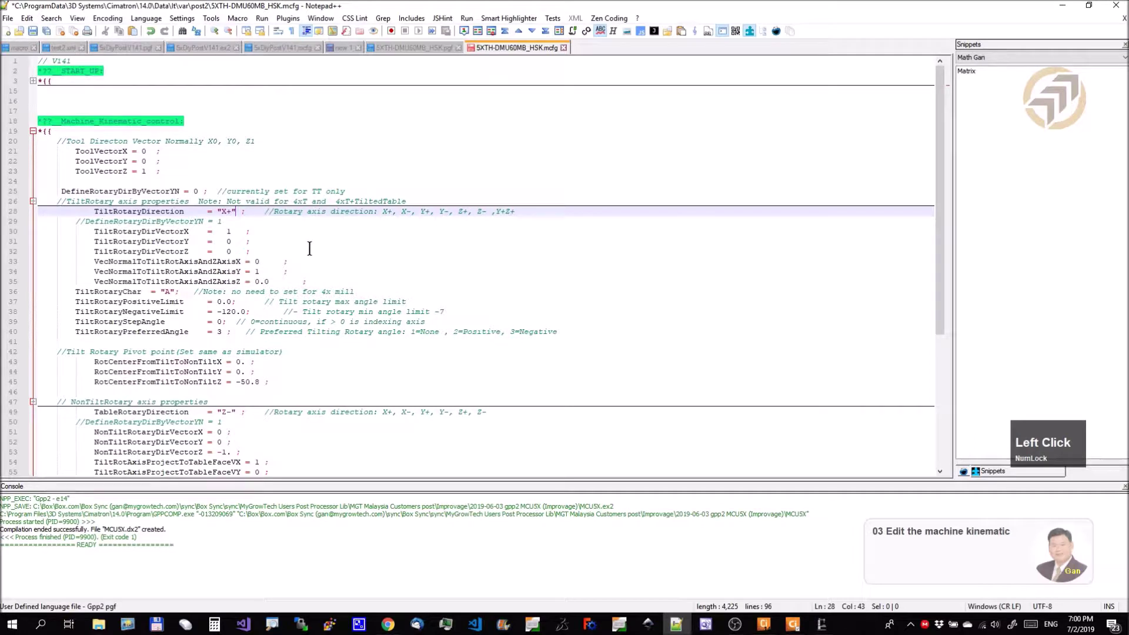
key("Left")
key("Left")
key("BackSpace")
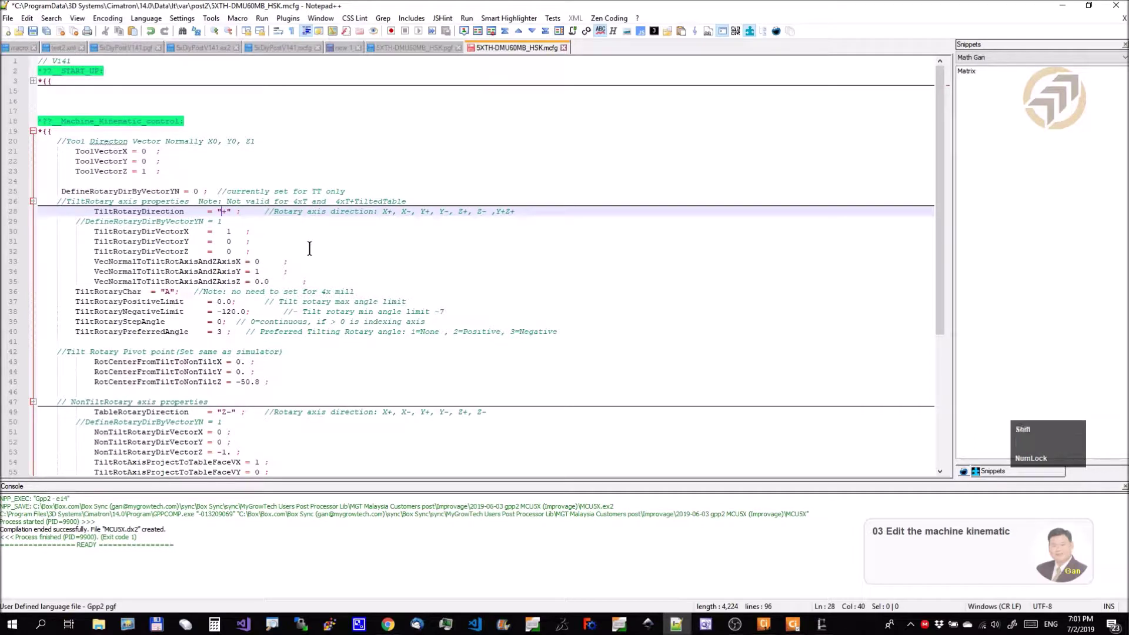
type("Y")
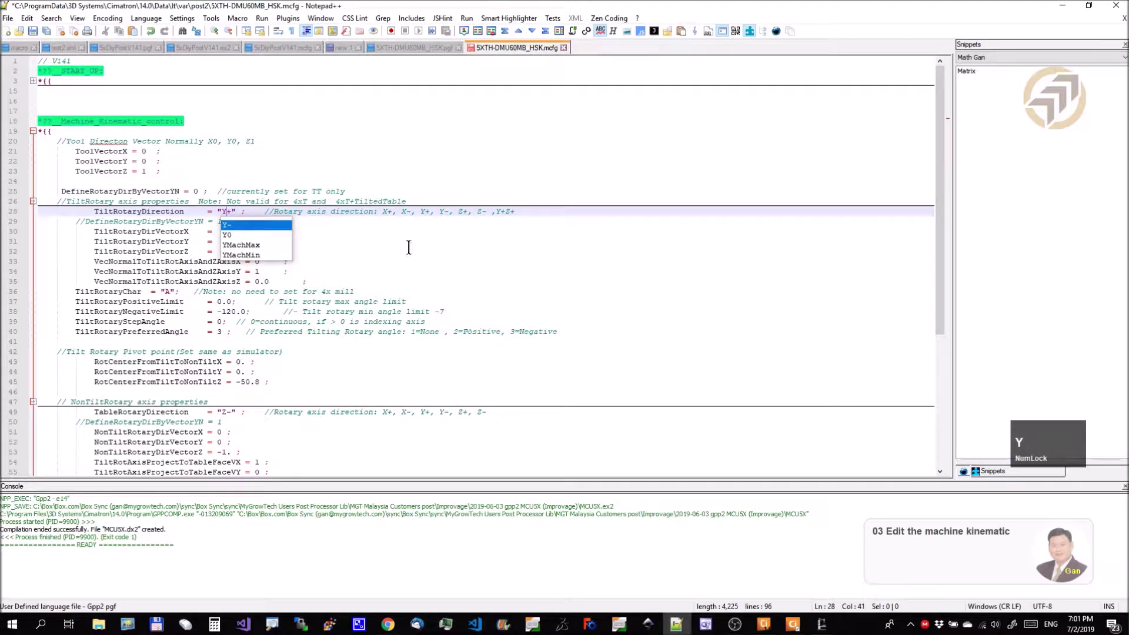
left_click(373, 212)
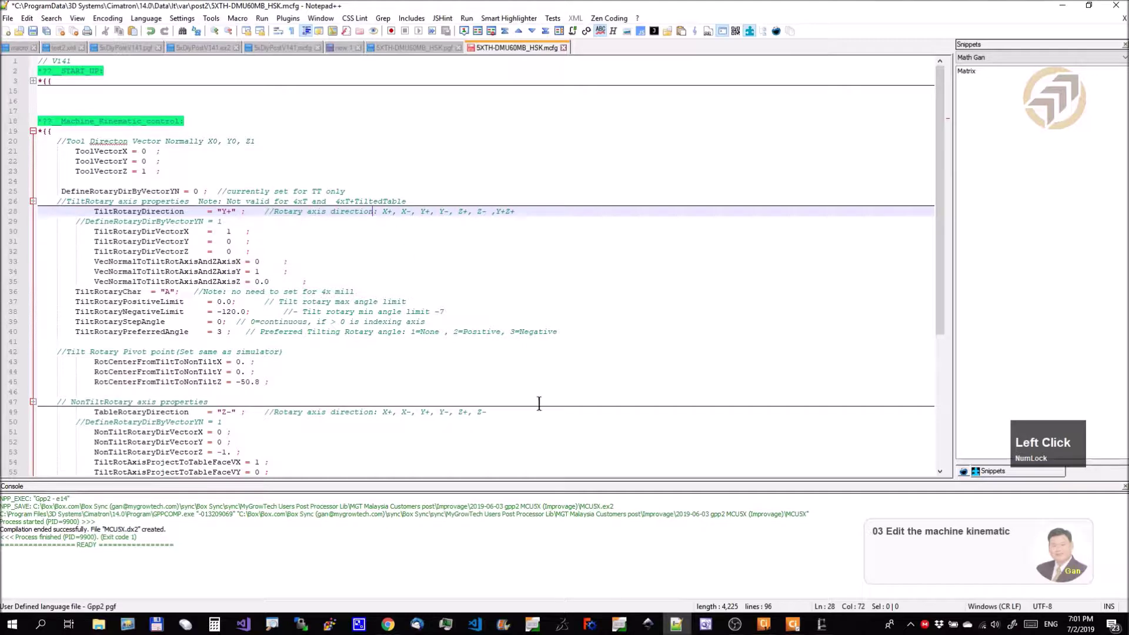
Switch to CimatronE Machine Builder, inspect the B axis's rotation vector, and return to the mcfg file in Notepad++.
left_click(821, 625)
left_click(65, 102)
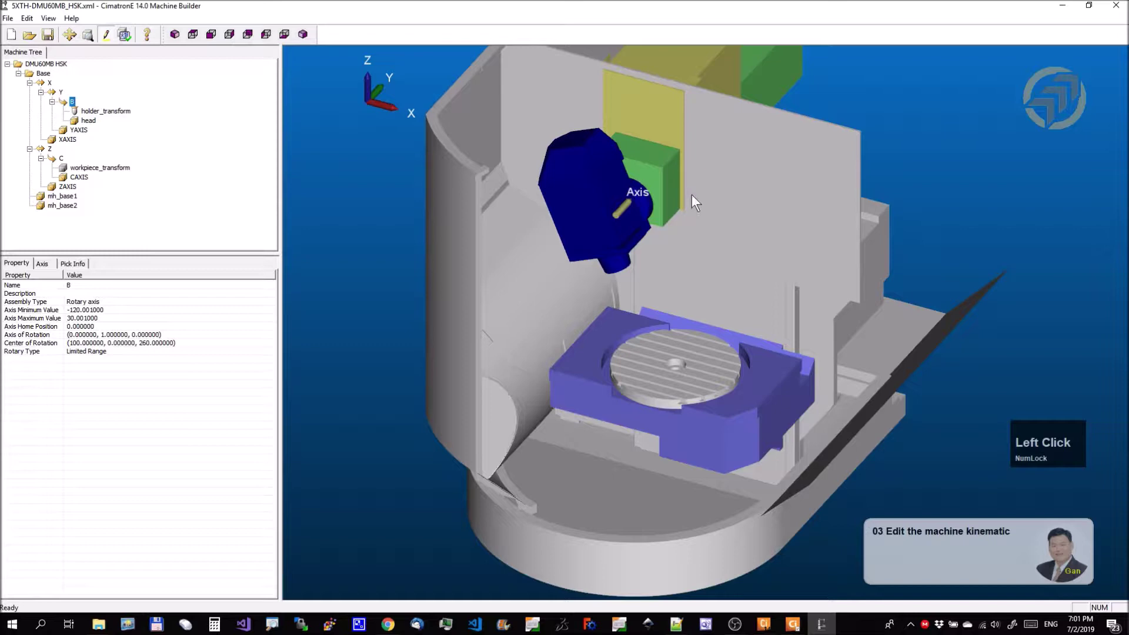
left_click(93, 336)
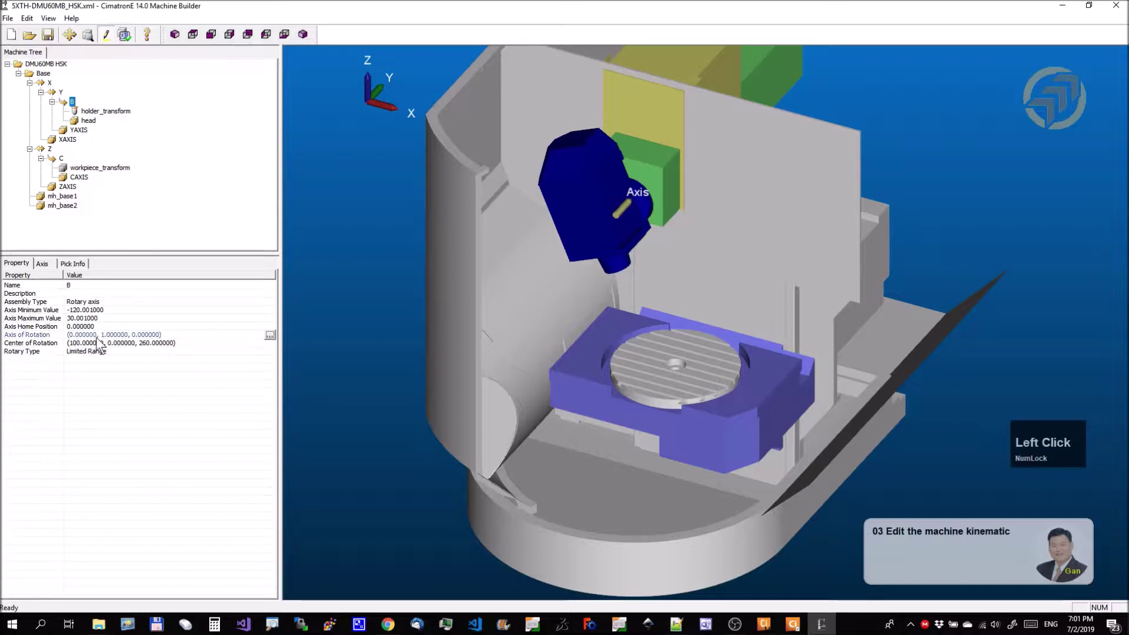
left_click(270, 335)
left_click_drag(574, 299, 531, 301)
left_click(604, 343)
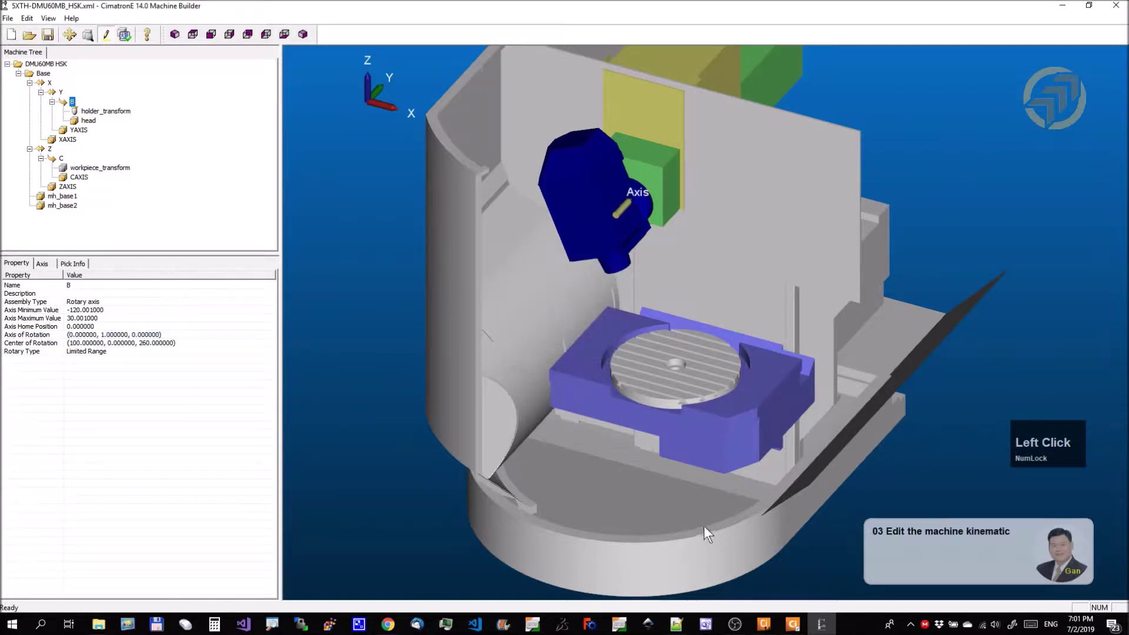
left_click(677, 627)
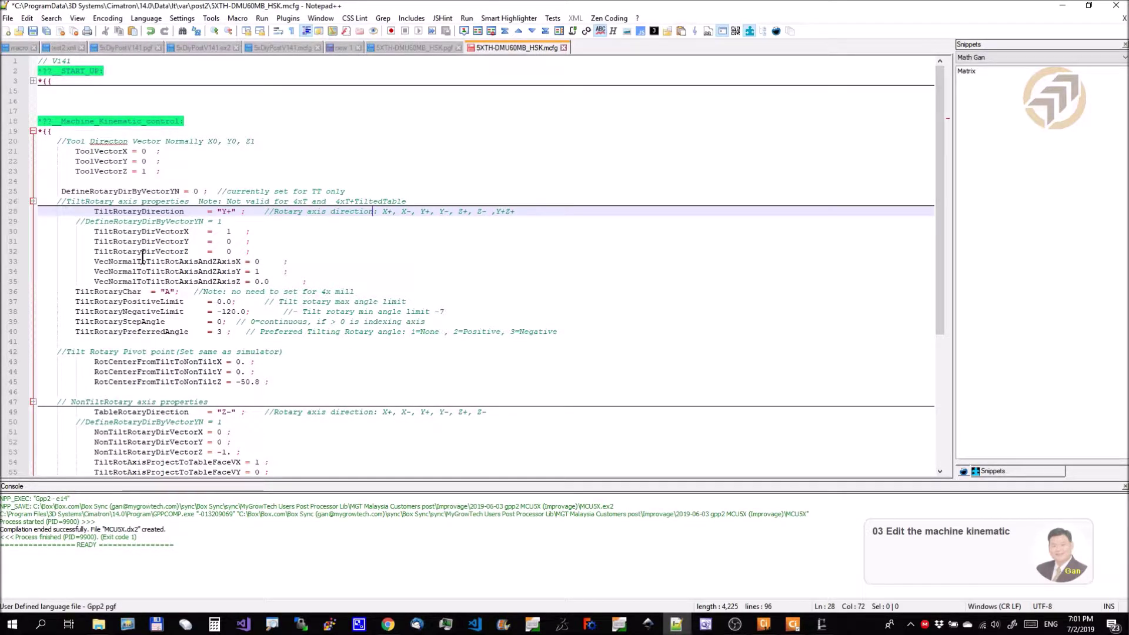
Review the TiltRotaryDirVector and VecNormalToTiltRotAxisAndZAxis lines together with the DefineRotaryDirByVectorYN setting that governs them.
left_click_drag(311, 281, 23, 230)
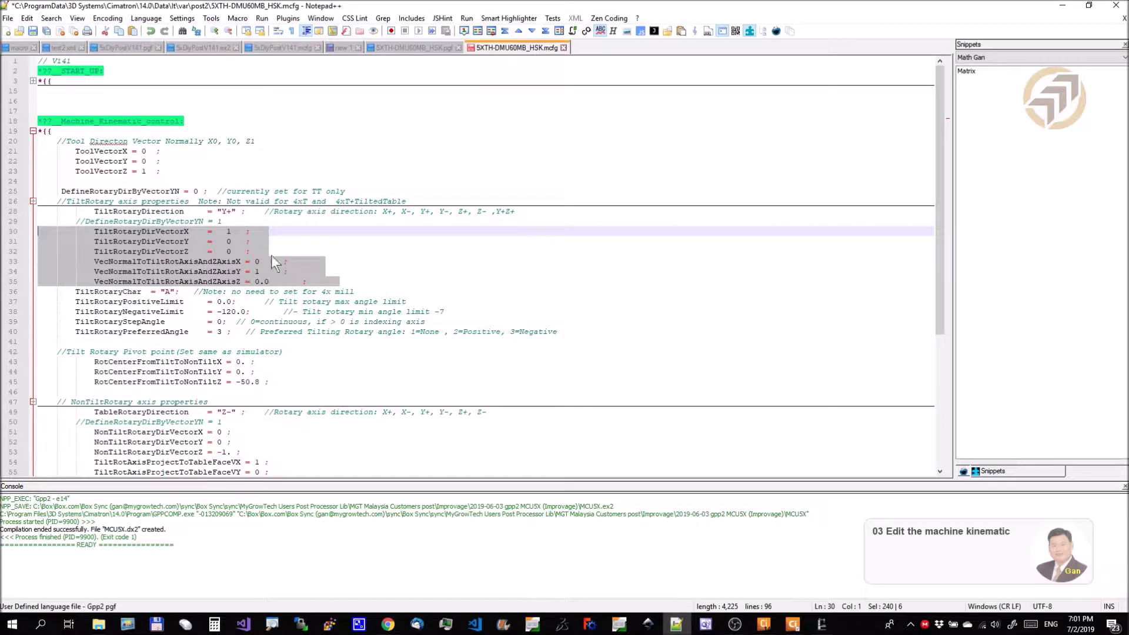
left_click_drag(329, 282, 154, 232)
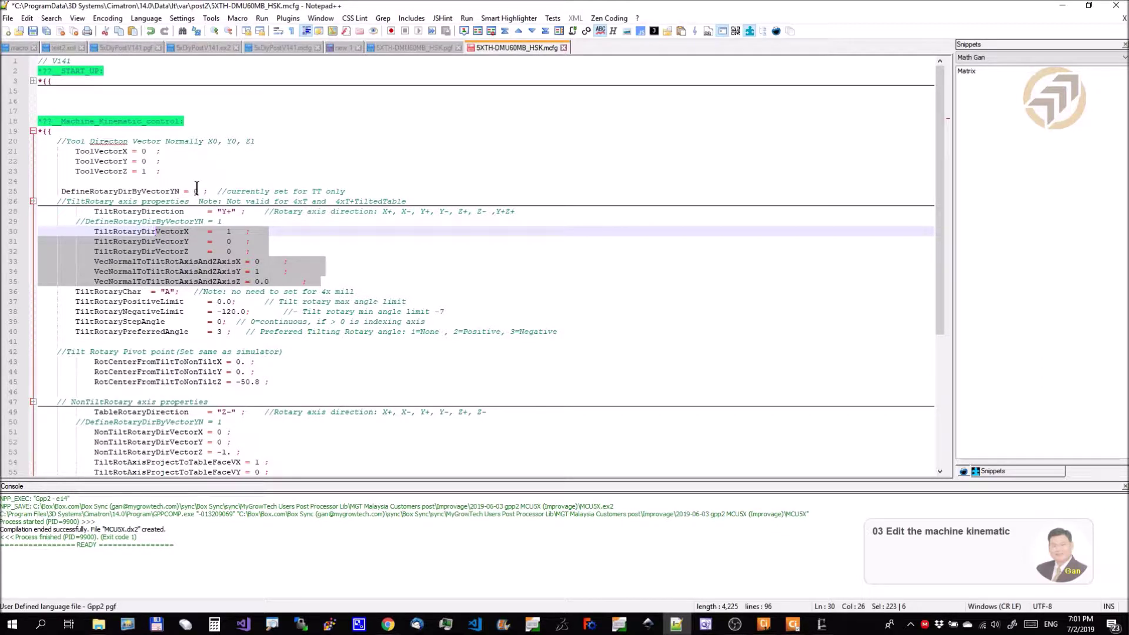
left_click(196, 190)
left_click(286, 251)
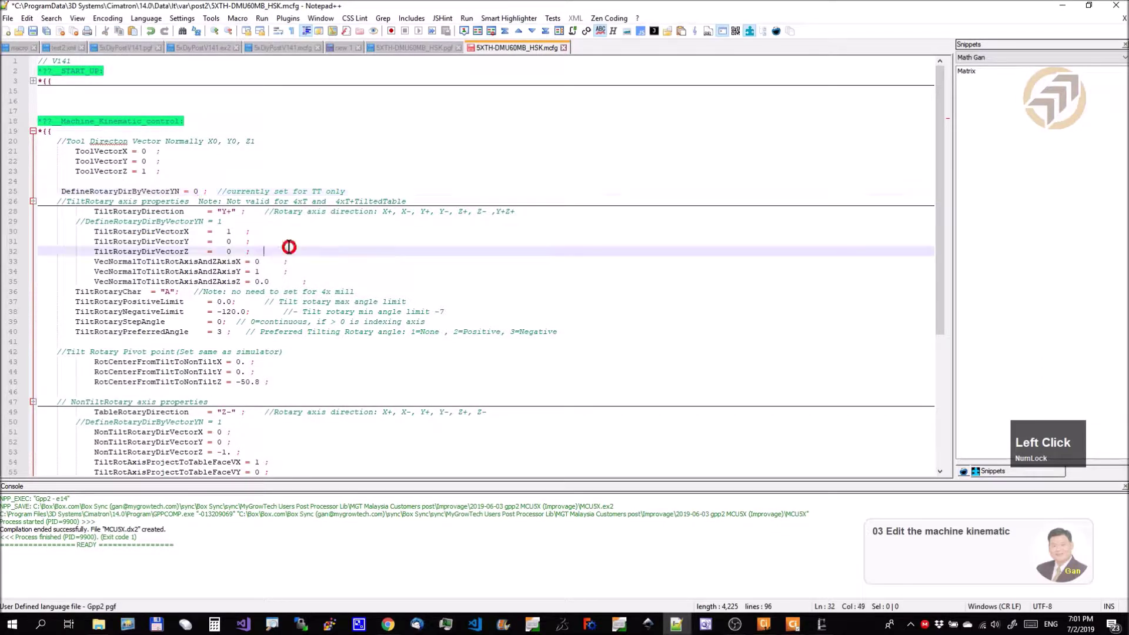
left_click_drag(325, 282, 147, 233)
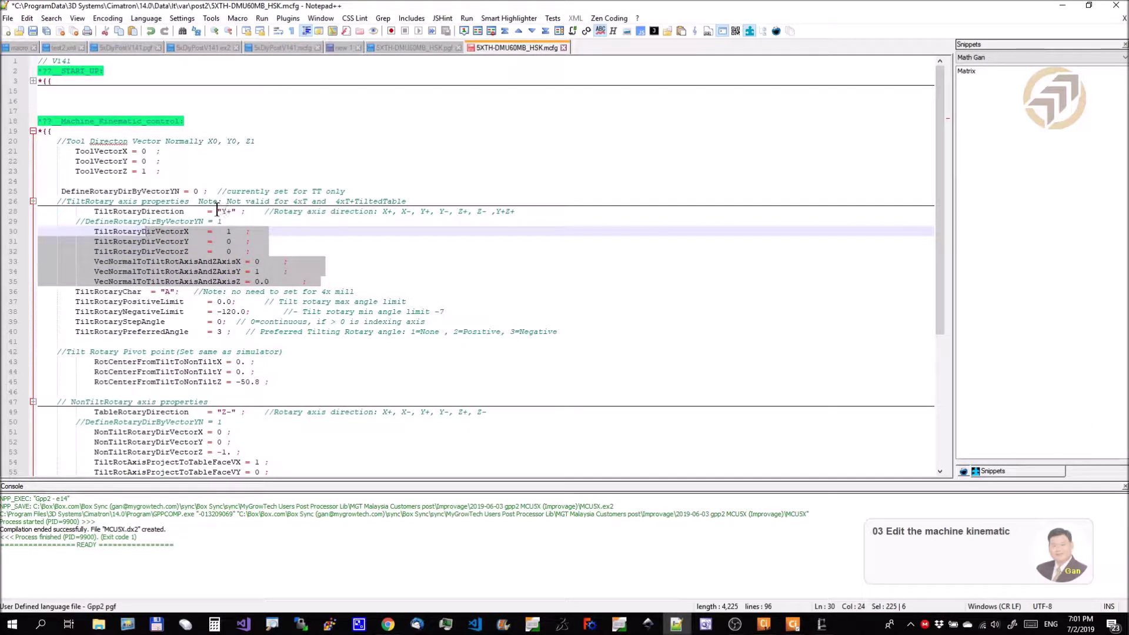
left_click(268, 241)
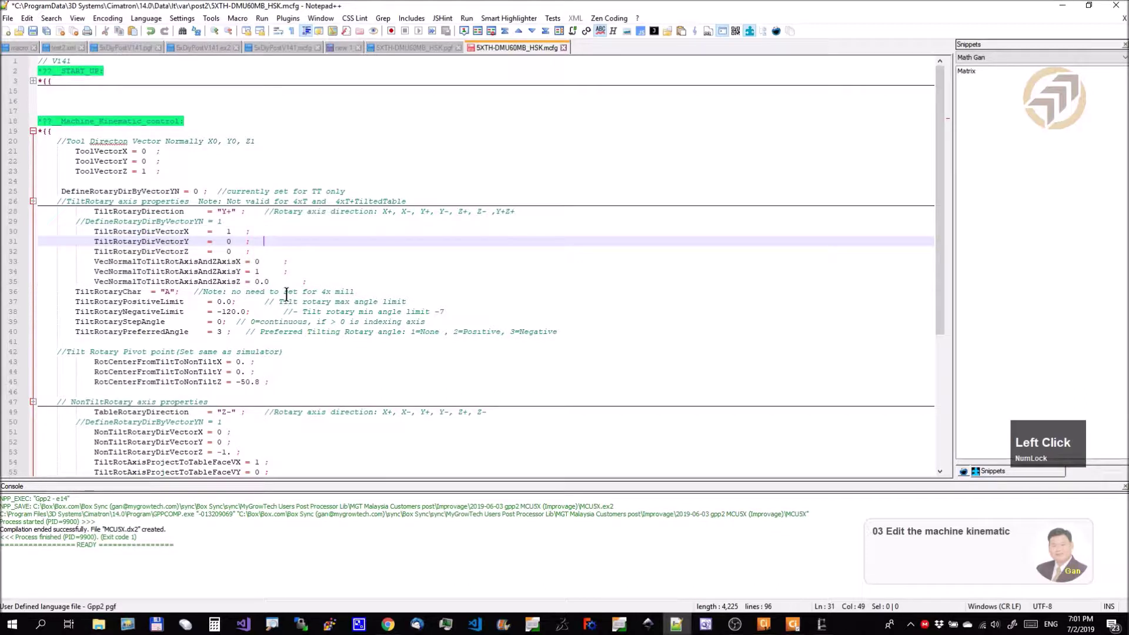
Set TiltRotaryChar to "B" in the tilt rotary axis properties.
left_click(170, 292)
key("BackSpace")
type("B")
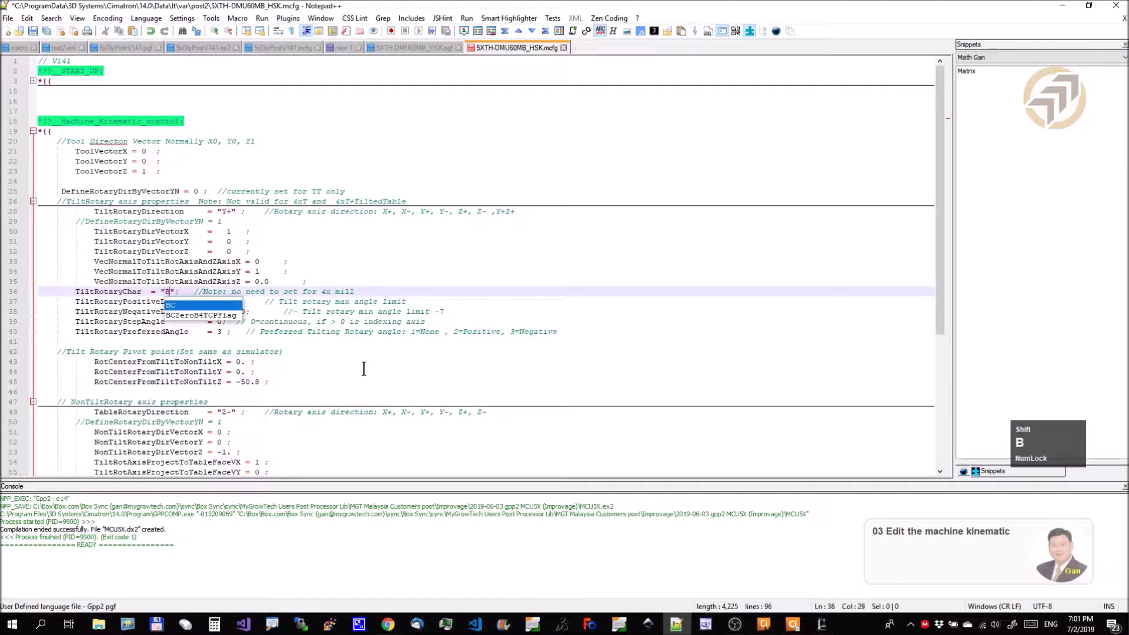
left_click(376, 273)
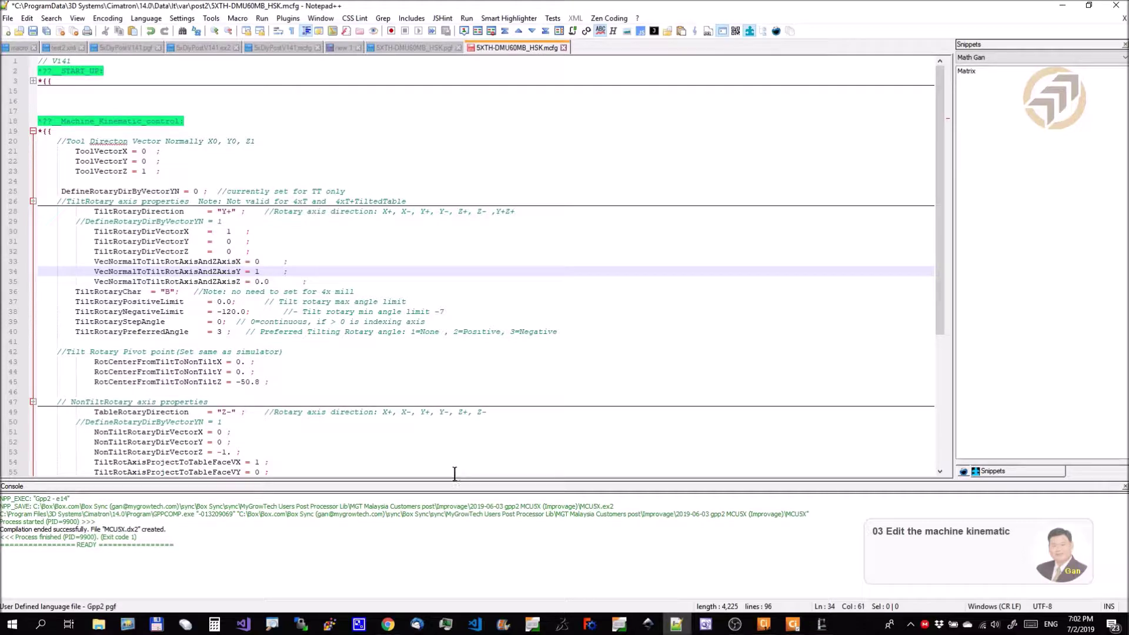
Check the B axis limits in Machine Builder, return to Notepad++, and add 30 to the start of the TiltRotaryPositiveLimit comment.
left_click(823, 627)
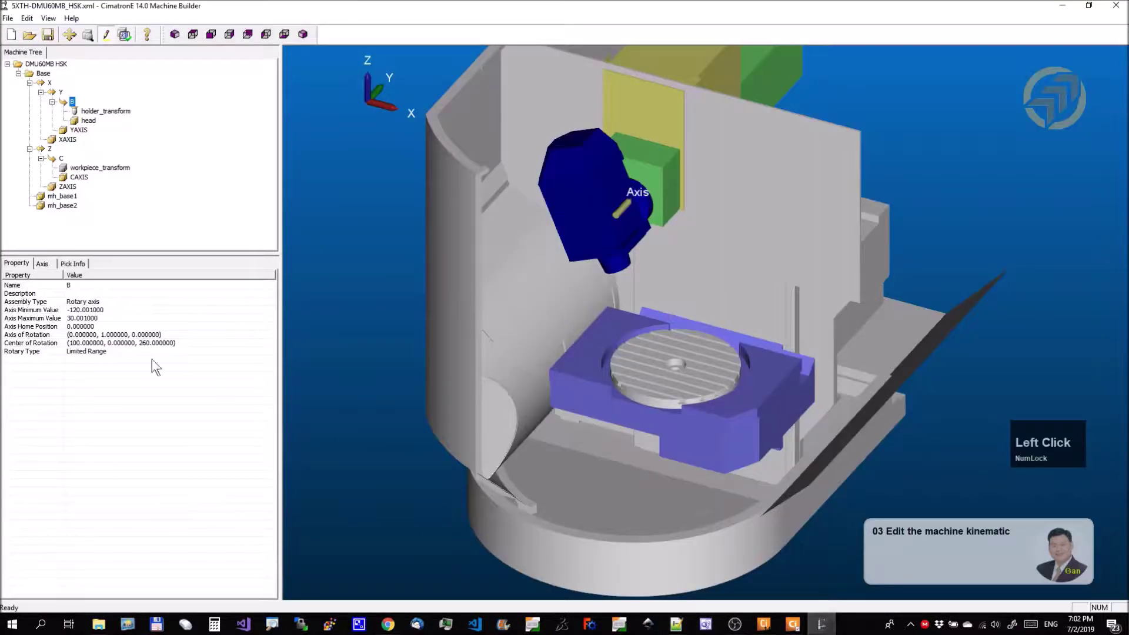
left_click(1061, 4)
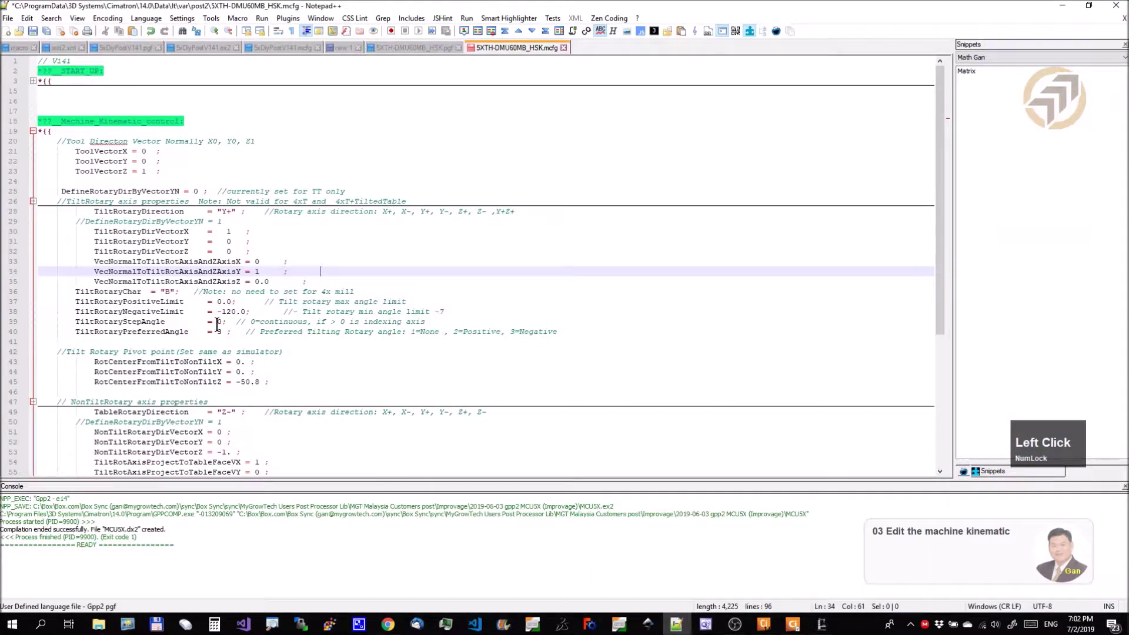
left_click(281, 302)
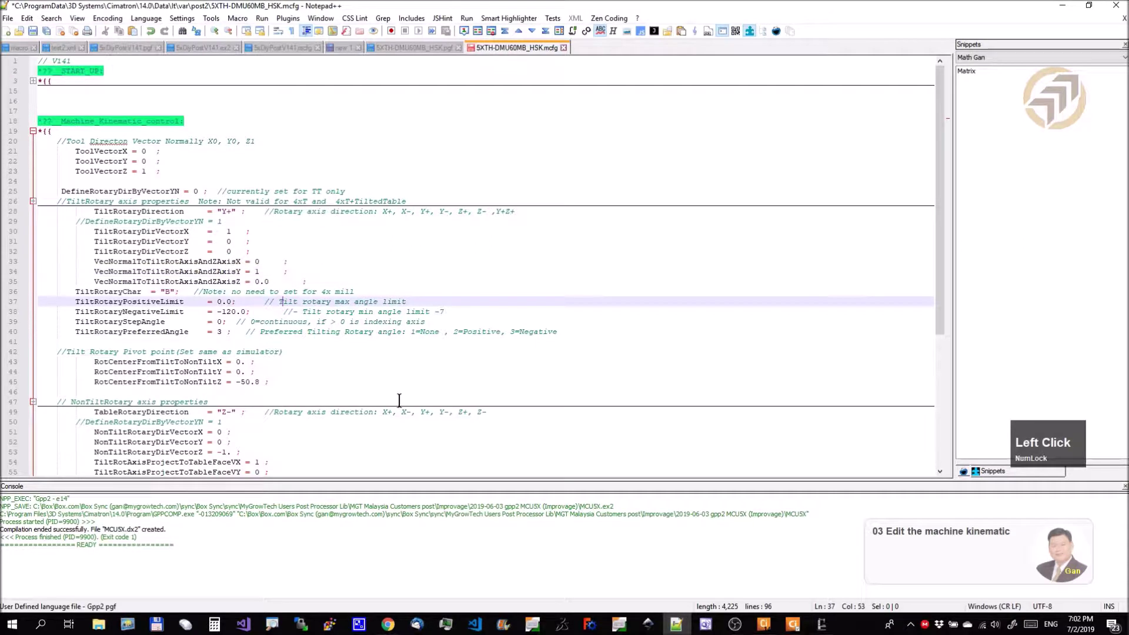
type("30")
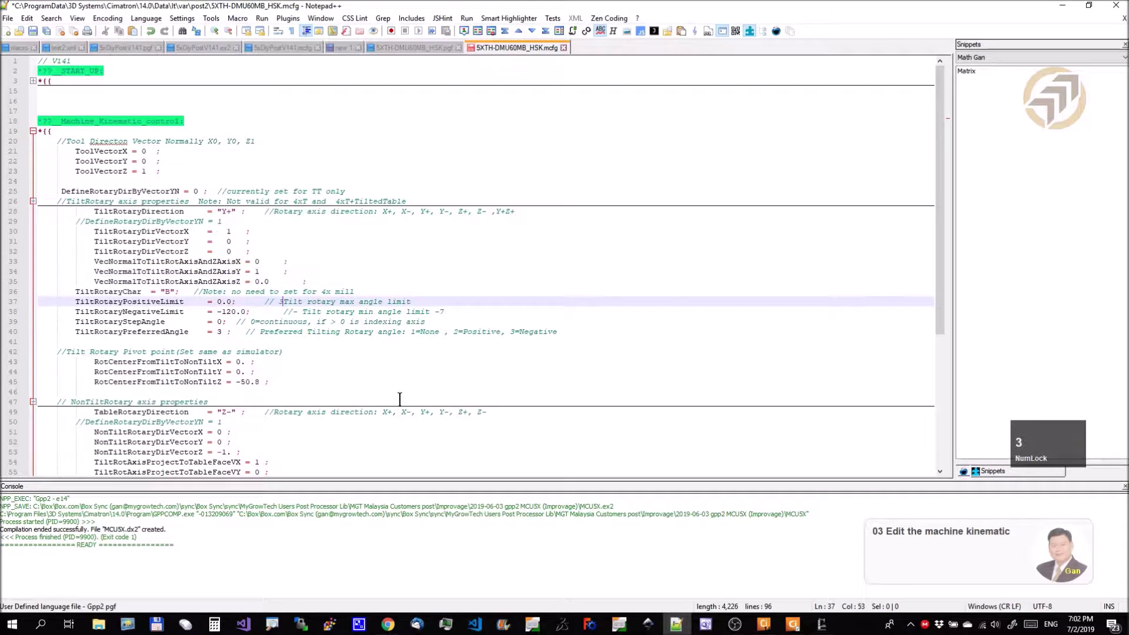
key("Left")
key("Left")
key("Left")
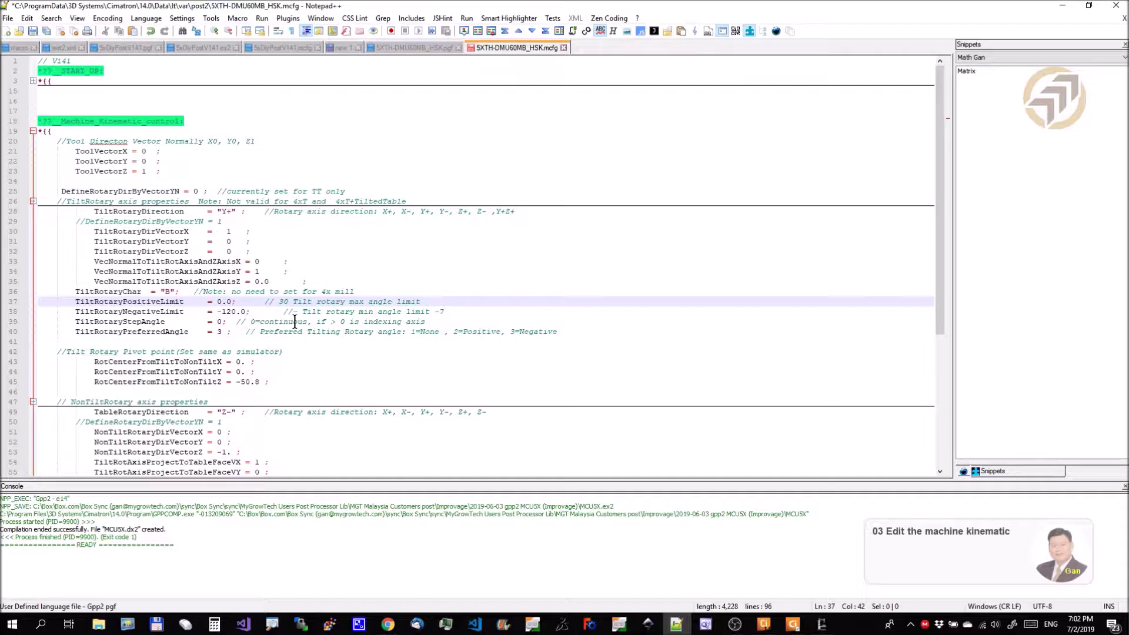
Review the TiltRotaryStepAngle and TiltRotaryPreferredAngle settings and their value options.
left_click_drag(147, 322, 227, 322)
left_click_drag(304, 321, 131, 322)
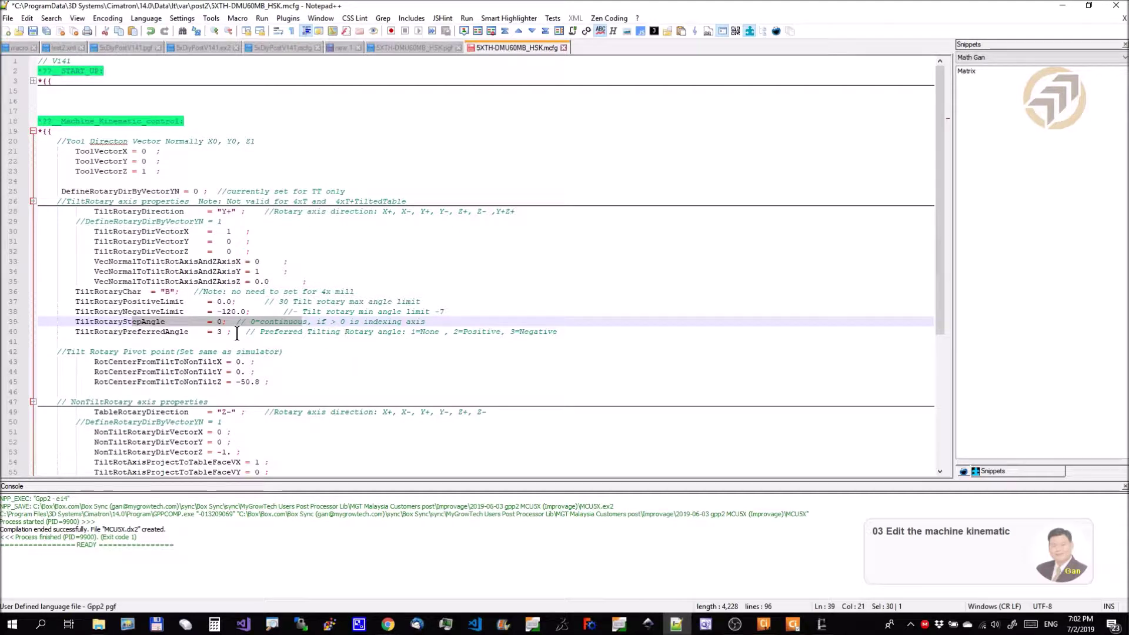
left_click(180, 331)
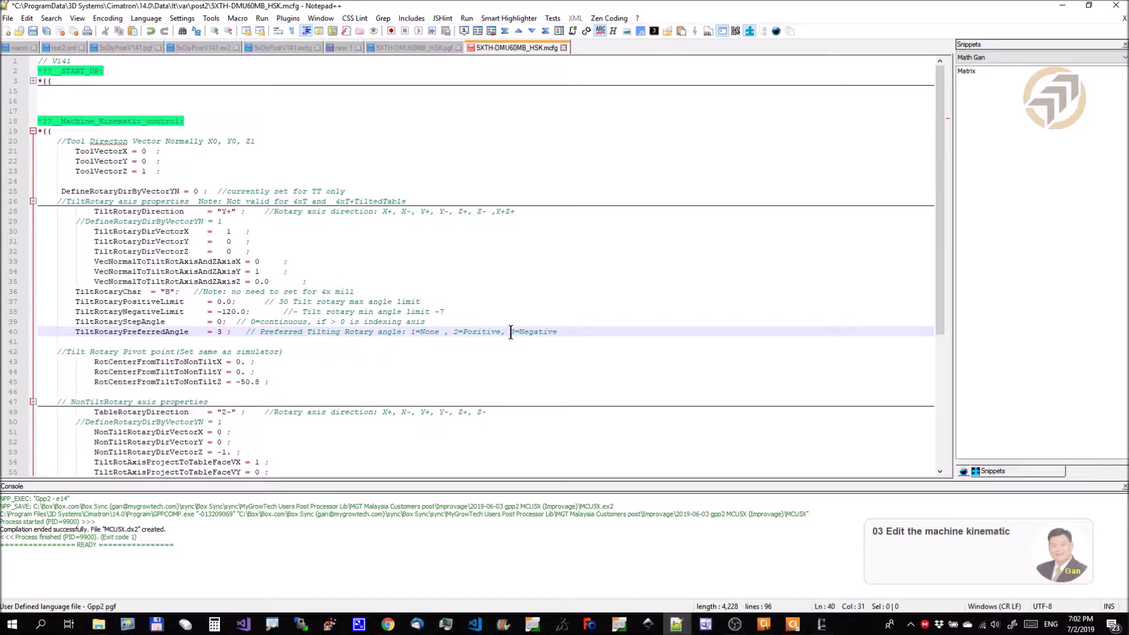
left_click_drag(510, 332, 558, 332)
left_click(224, 331)
Review the tilt rotary pivot point lines, switch to Machine Builder, and move the B axis to its zero position.
left_click_drag(295, 382, 76, 351)
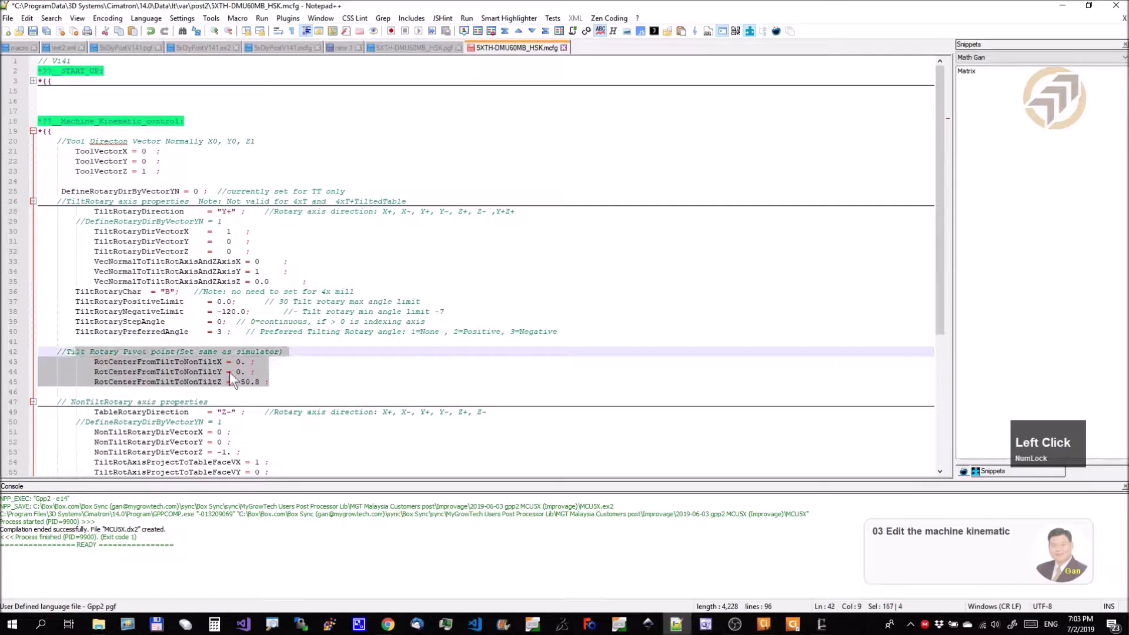
left_click(823, 625)
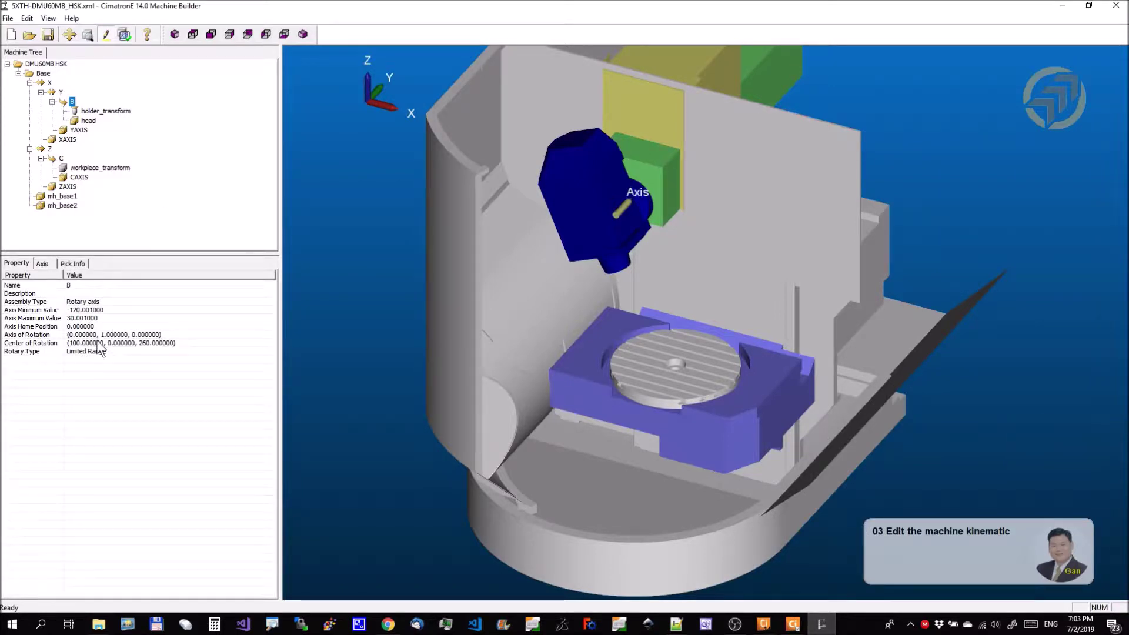
left_click(48, 344)
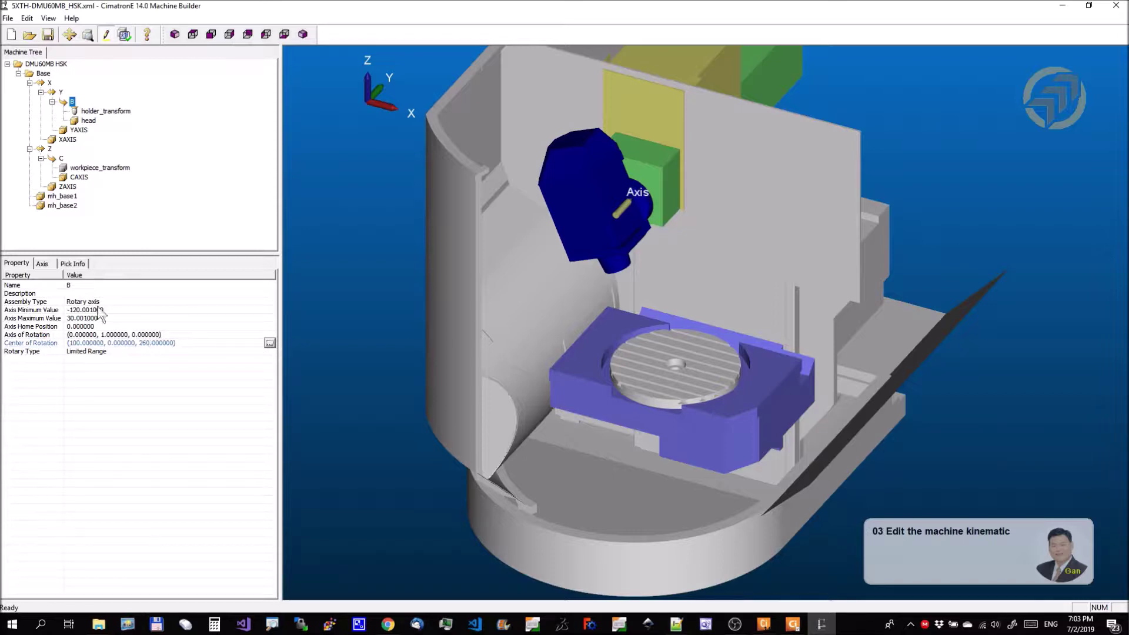
left_click(48, 262)
right_click(65, 323)
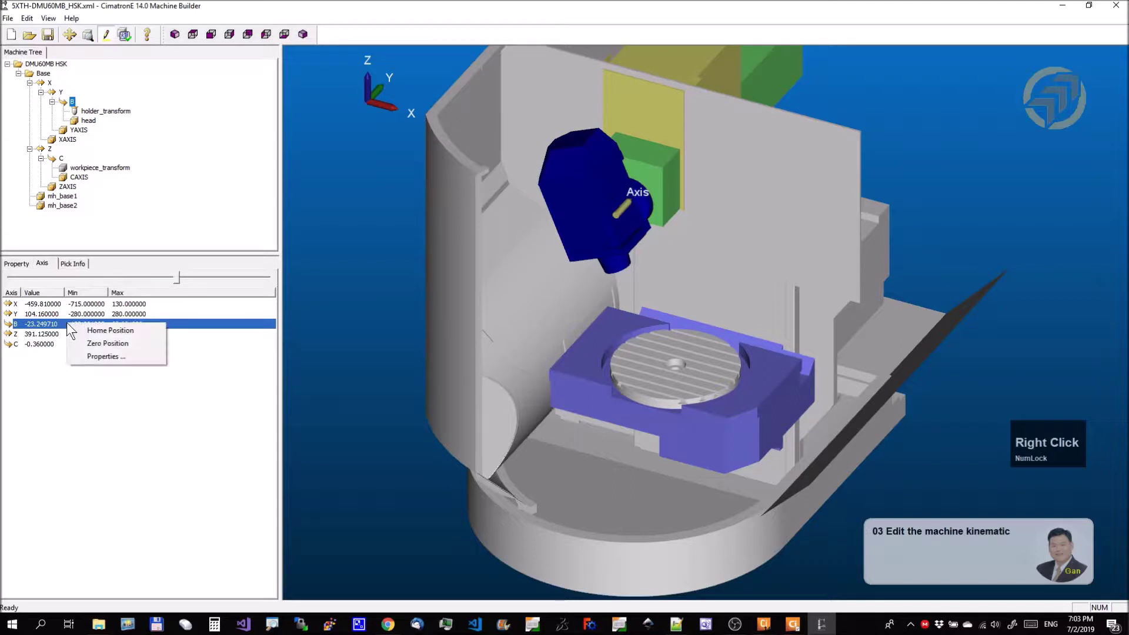
left_click(118, 344)
left_click(16, 263)
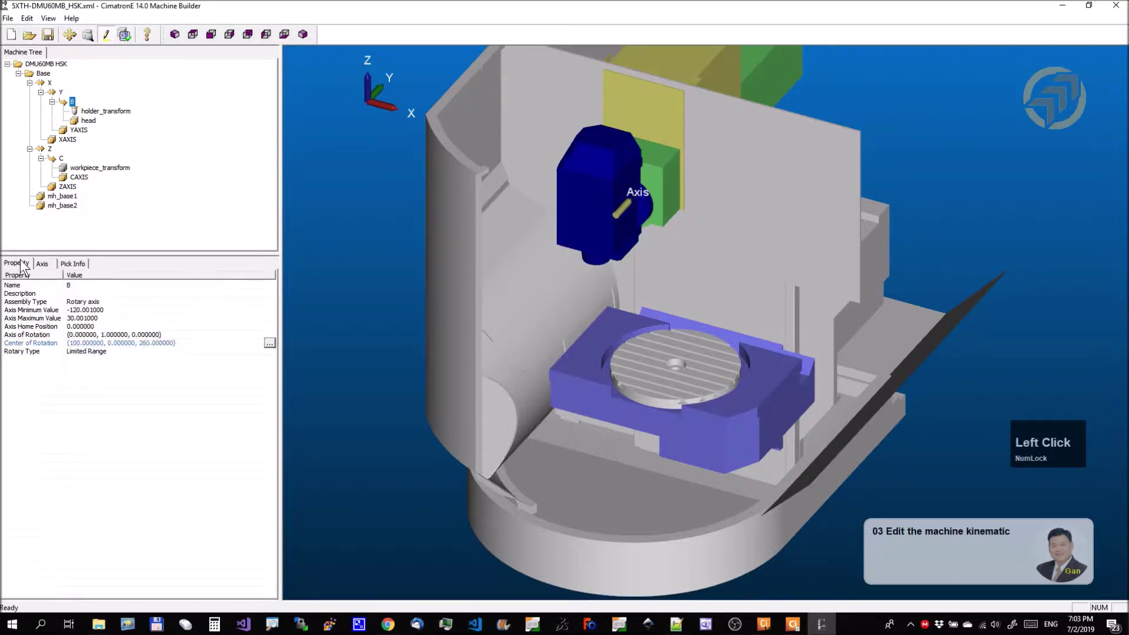
View the machine head from the front, examine the B axis pivot location, and open its Center of Rotation vector.
left_click(165, 341)
middle_click_drag(650, 321, 639, 301)
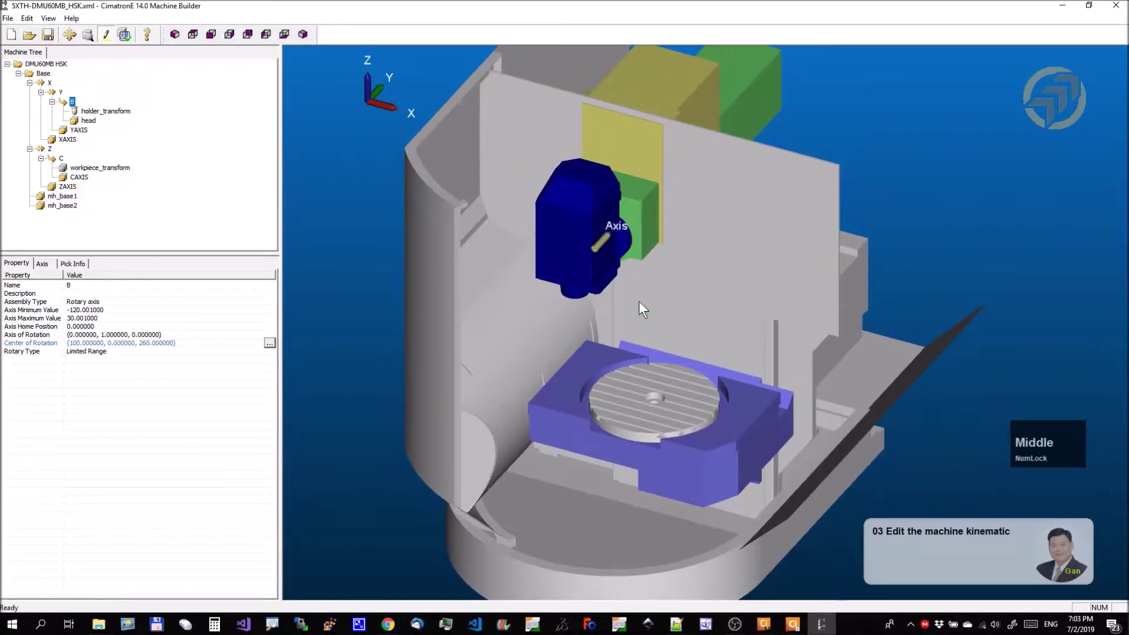
left_click(210, 37)
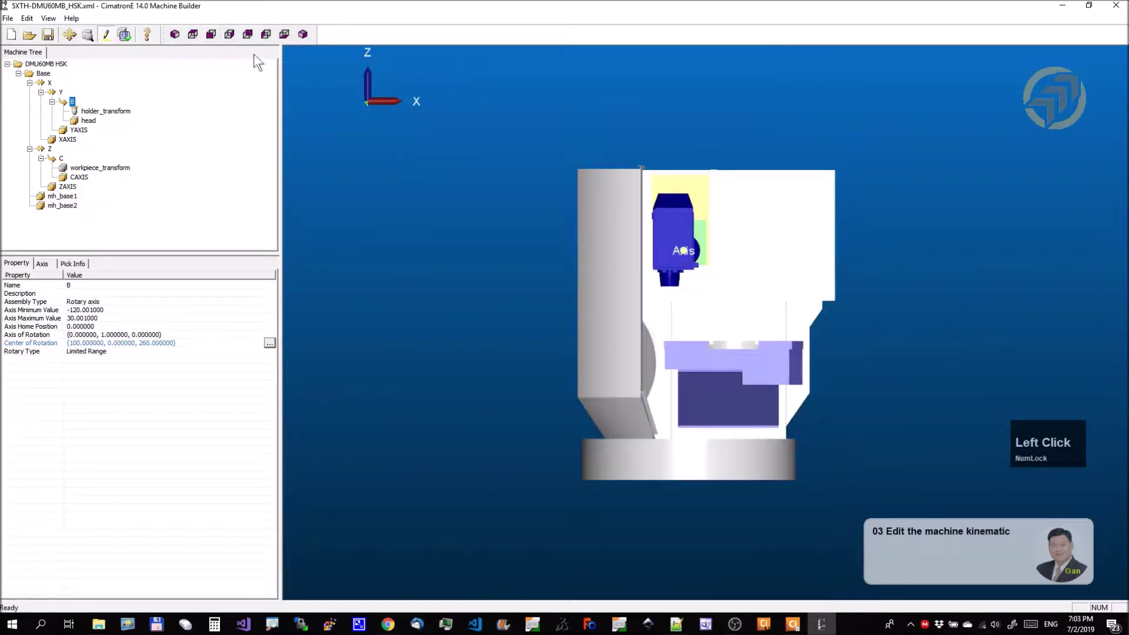
scroll(659, 222, "down", 5)
scroll(770, 401, "down", 3)
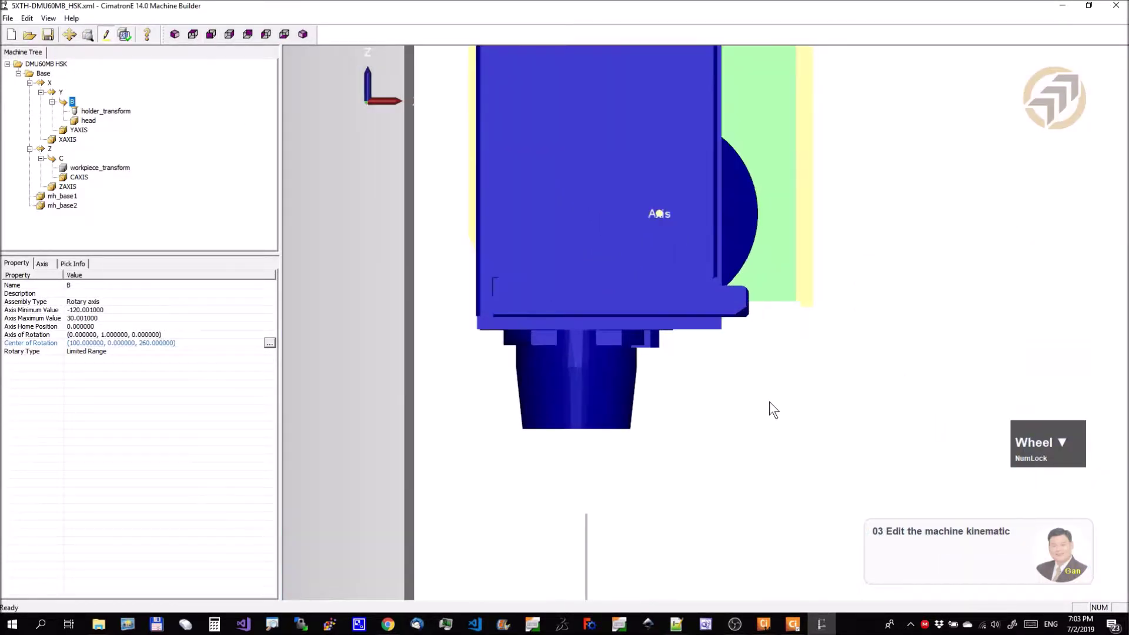
scroll(769, 401, "up", 2)
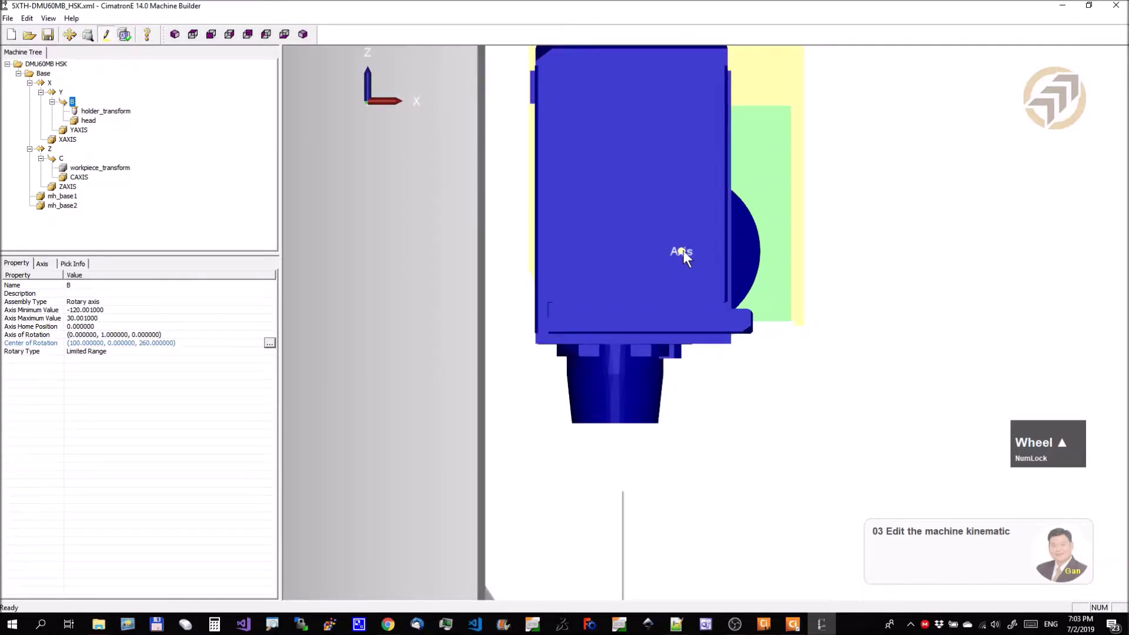
left_click(269, 344)
left_click_drag(573, 249, 331, 269)
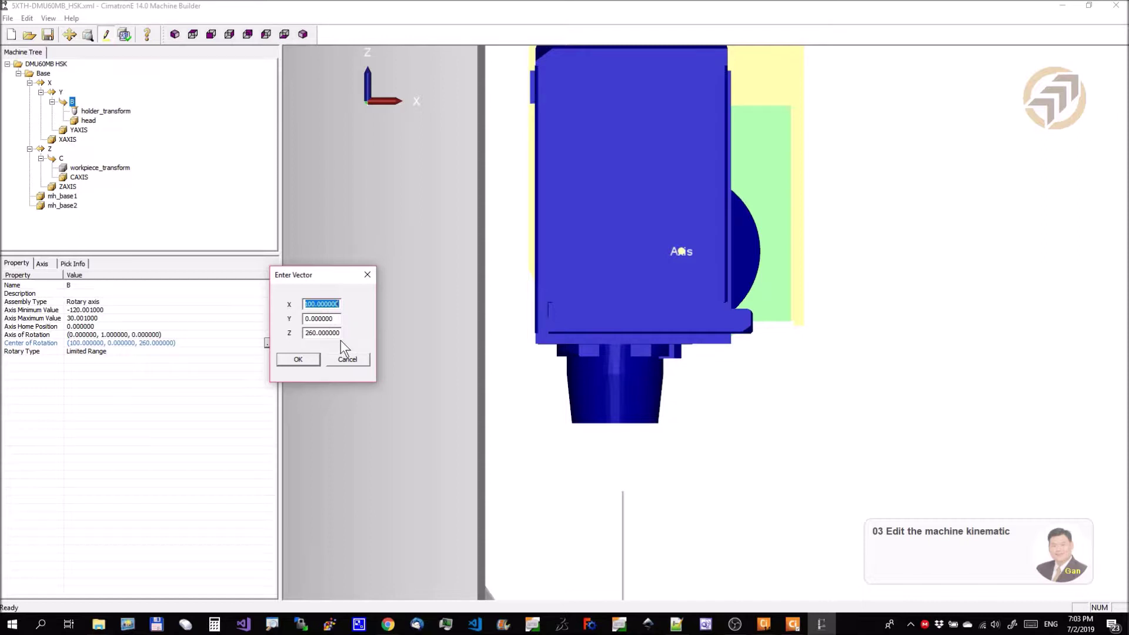
Draw a screen markup dimensioning the vertical distance from the B axis centre to the spindle nose as 260.
key("ctrl")
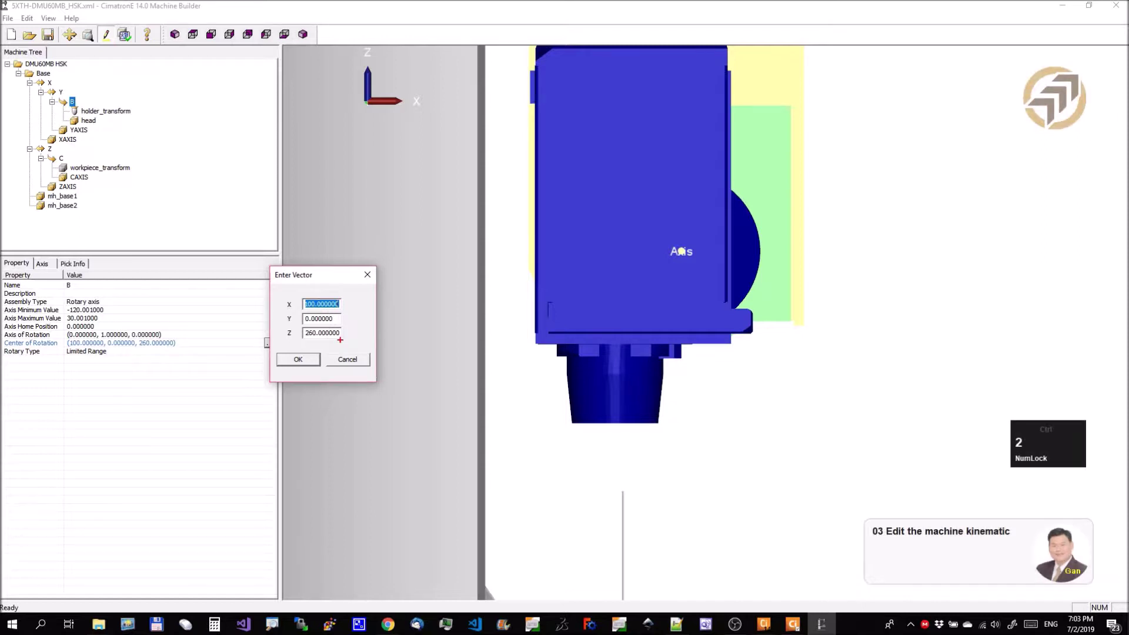
key("ctrl")
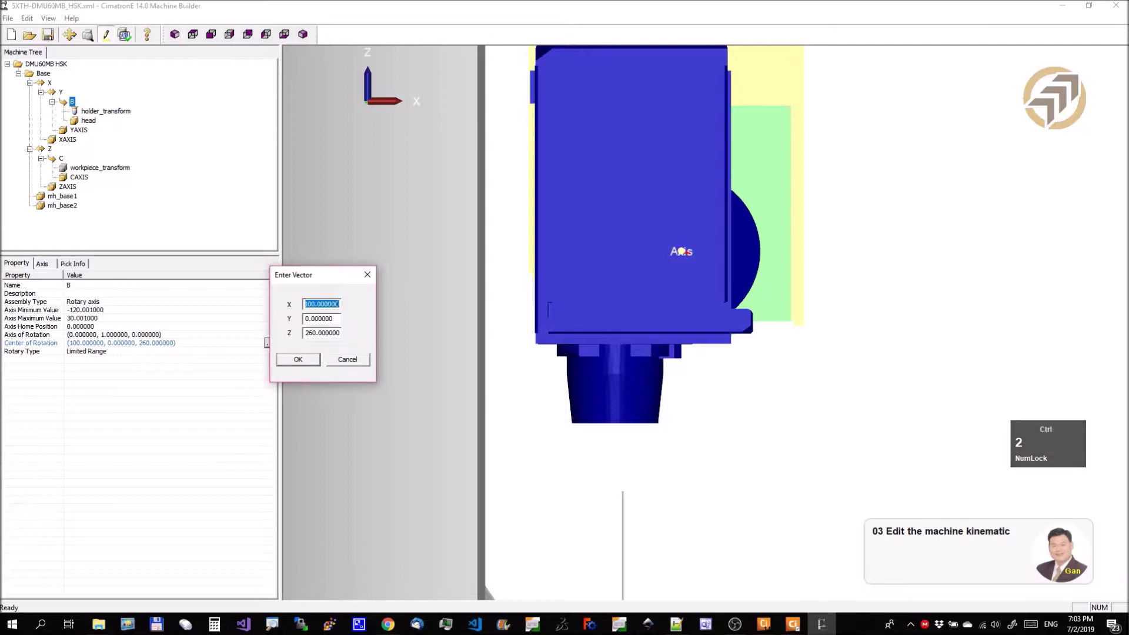
left_click_drag(685, 251, 852, 248)
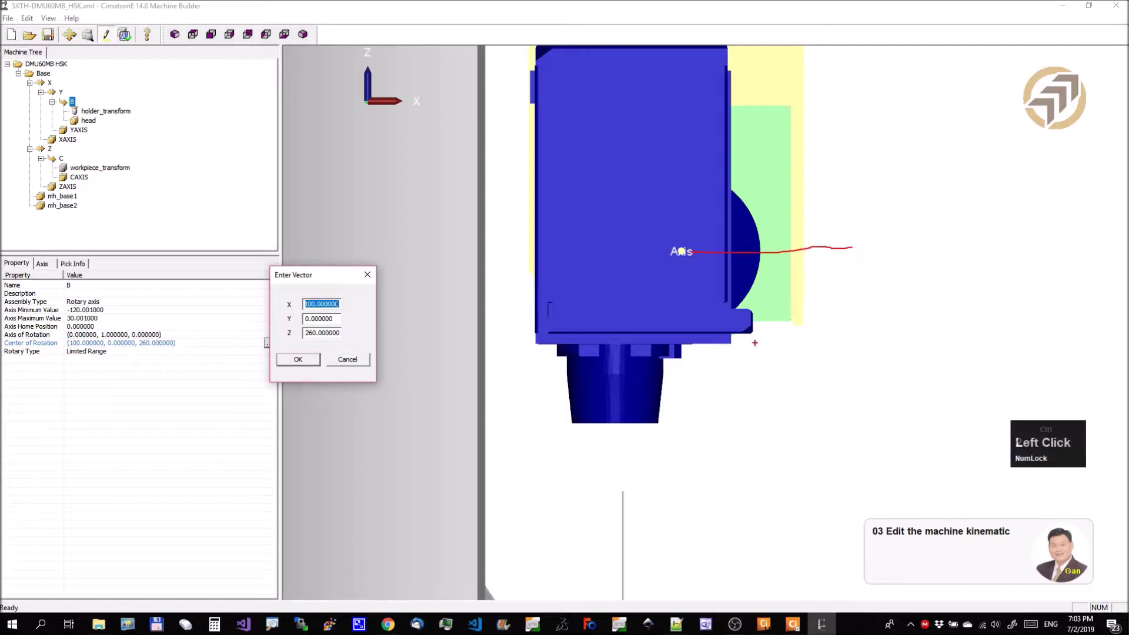
left_click_drag(660, 423, 888, 422)
mouse_move(801, 250)
left_mouse_down()
mouse_move(809, 411)
mouse_move(797, 402)
mouse_move(810, 414)
mouse_move(820, 398)
left_mouse_up()
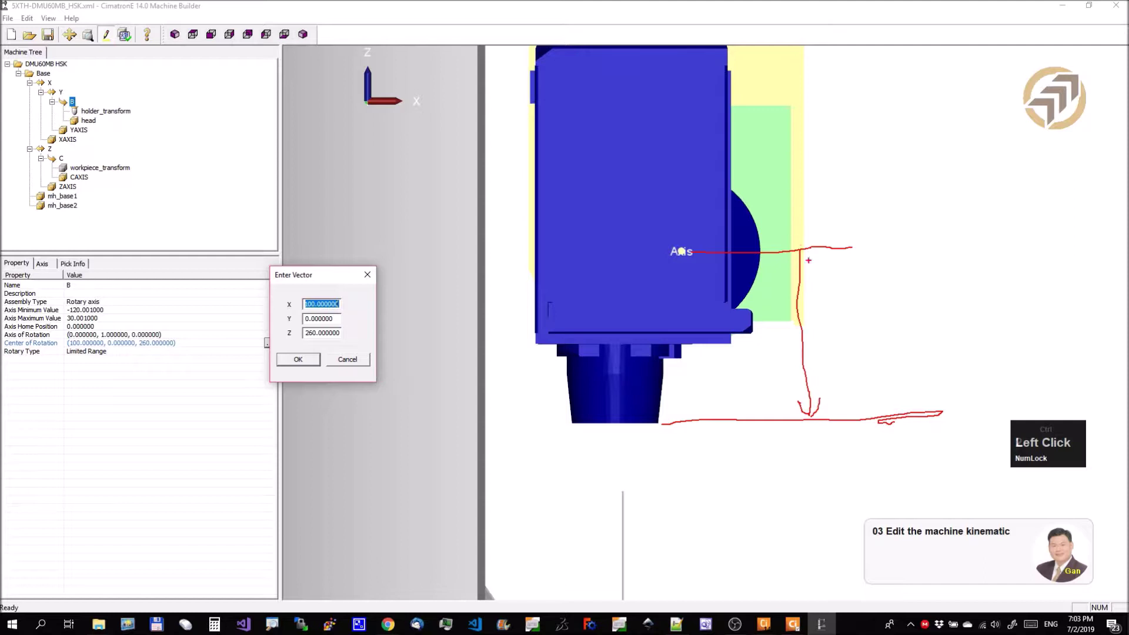
mouse_move(802, 262)
left_mouse_down()
mouse_move(794, 269)
mouse_move(807, 270)
left_mouse_up()
mouse_move(832, 320)
left_mouse_down()
mouse_move(848, 321)
mouse_move(841, 336)
mouse_move(852, 338)
mouse_move(899, 327)
mouse_move(904, 309)
mouse_move(906, 321)
left_mouse_up()
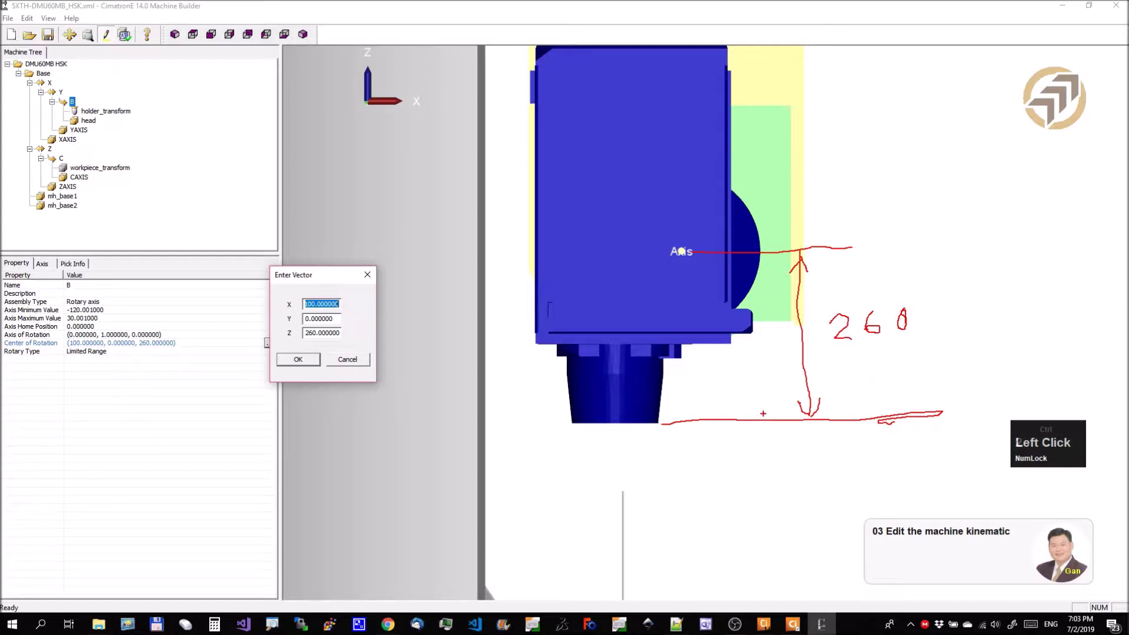
Draw a screen markup dimensioning the horizontal offset between the spindle centreline and B axis centre as 100, and clear all markup.
key("ctrl+2")
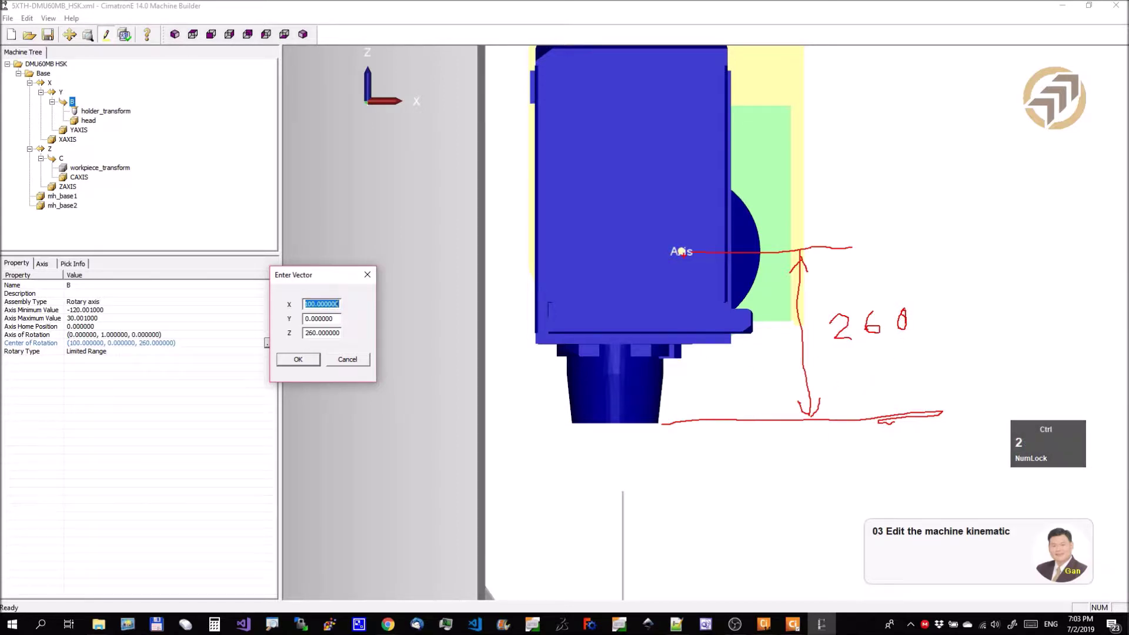
left_click_drag(682, 251, 695, 540)
left_click_drag(615, 424, 618, 540)
left_click_drag(540, 478, 801, 473)
left_click_drag(611, 473, 615, 483)
left_click_drag(706, 471, 712, 486)
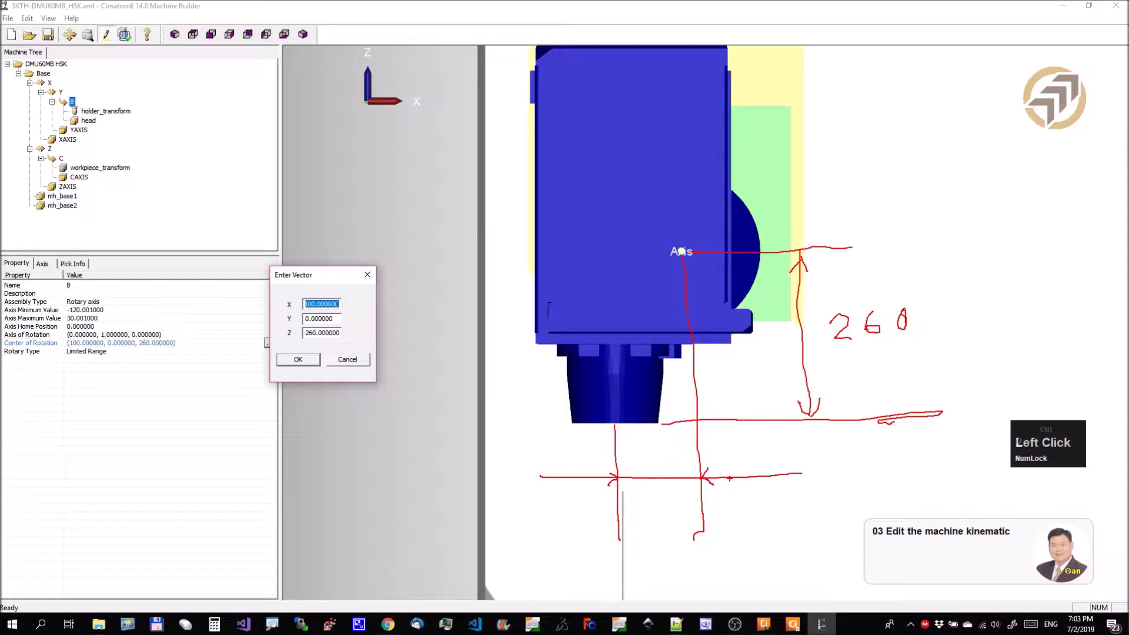
key("ctrl+2")
mouse_move(735, 450)
left_mouse_down()
mouse_move(741, 471)
mouse_move(761, 454)
mouse_move(802, 453)
mouse_move(784, 452)
left_mouse_up()
key("ctrl+2")
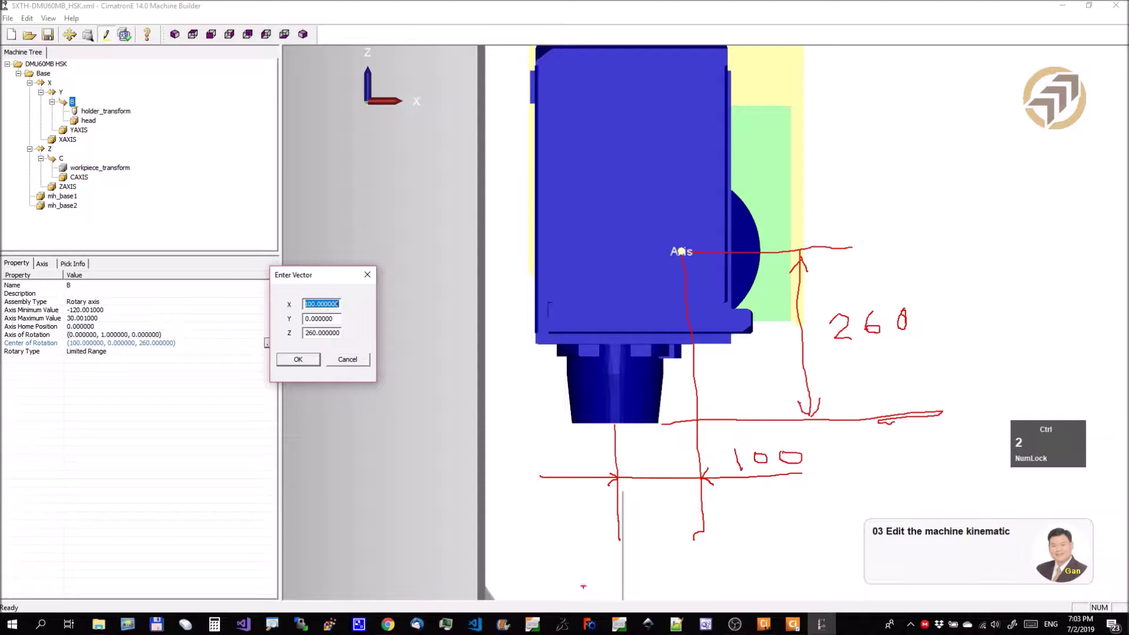
key("Escape")
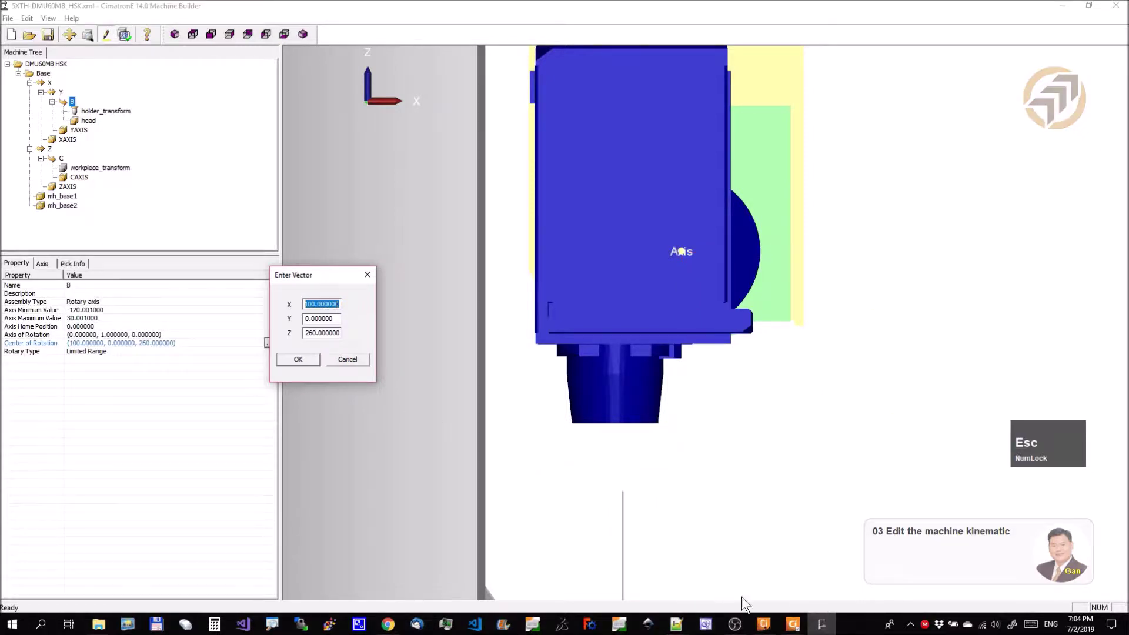
Switch to Notepad++ and set RotCenterFromTiltToNonTiltX to 100. in the tilt rotary pivot point settings.
left_click(677, 624)
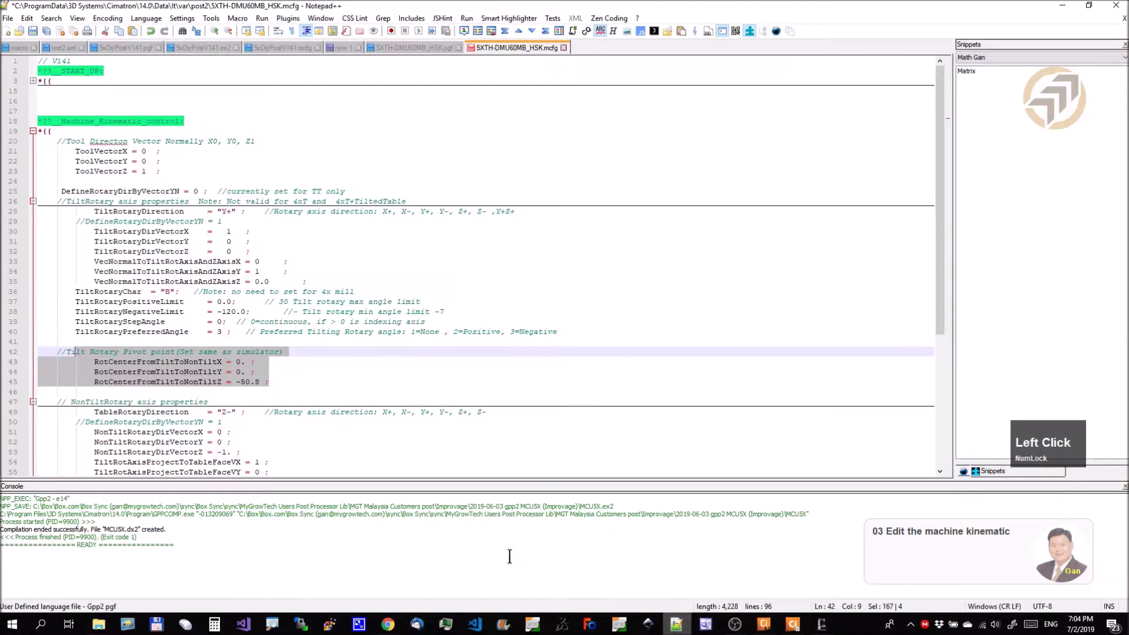
left_click(239, 361)
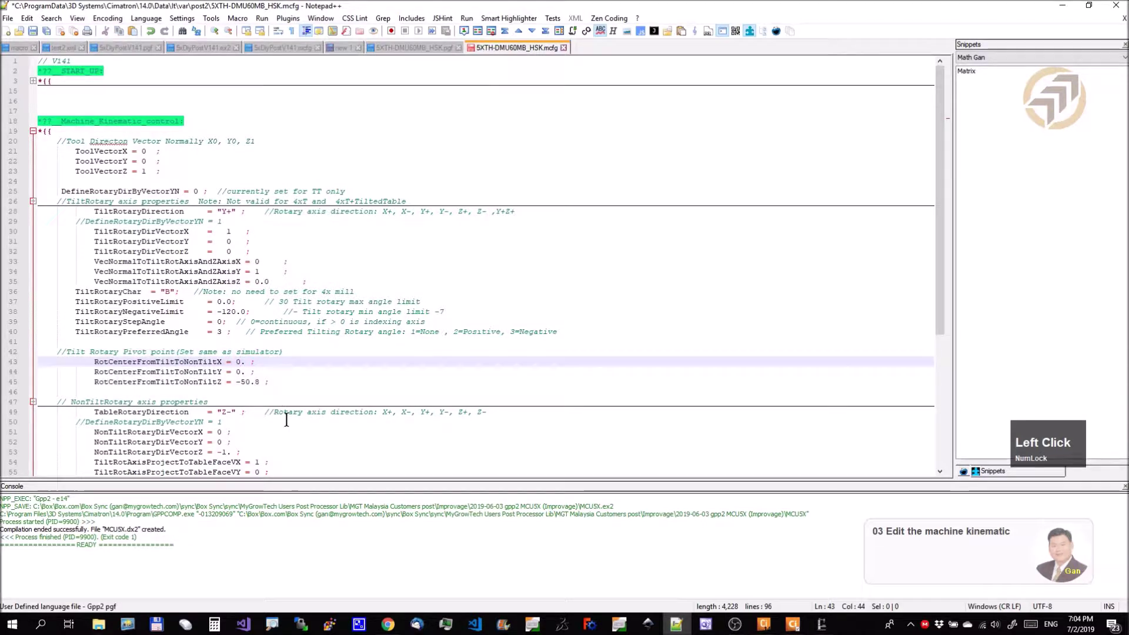
key("Left")
type("100")
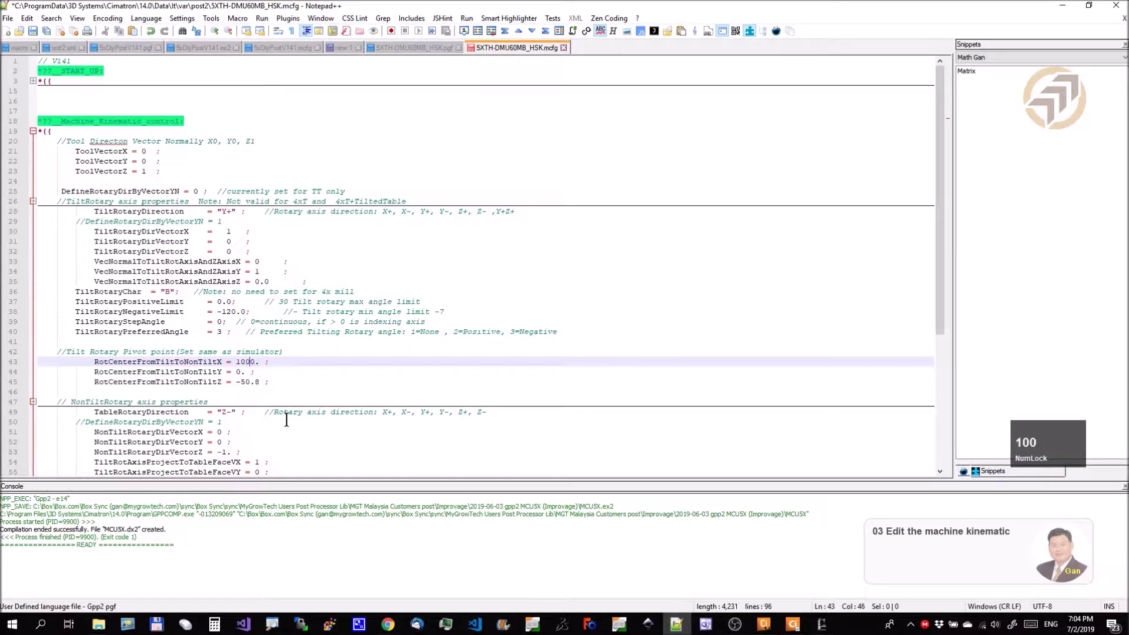
key("BackSpace")
Set RotCenterFromTiltToNonTiltZ to 260.0 in the tilt rotary pivot point settings.
key("Down")
key("Down")
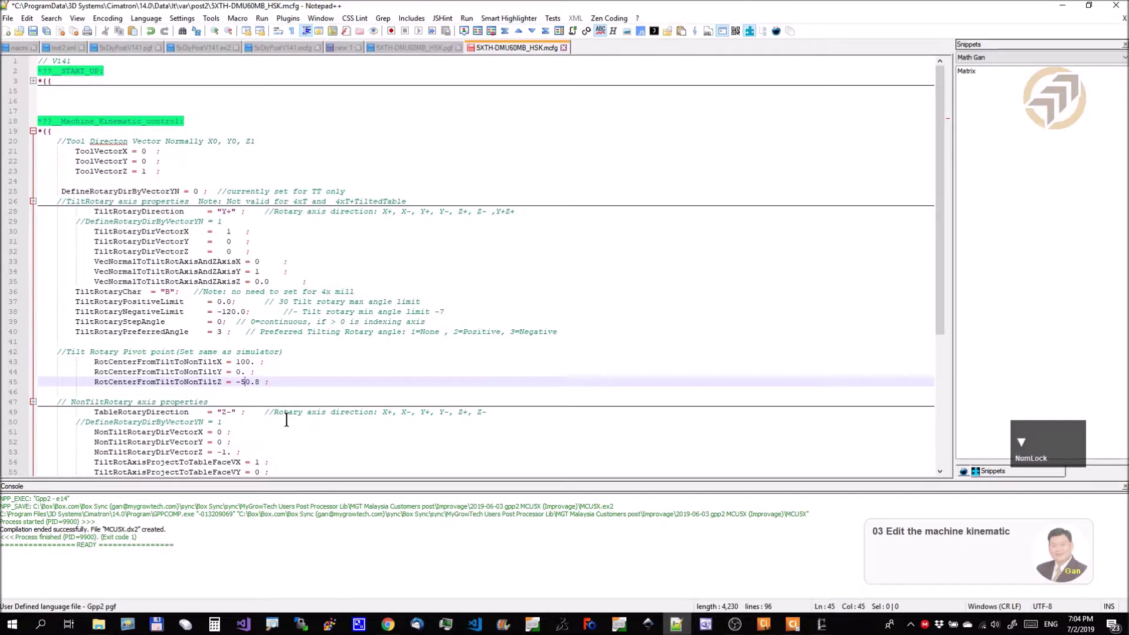
key("BackSpace")
key("BackSpace")
type("26")
key("Right")
key("Right")
key("BackSpace")
type("0")
Cancel the open Center of Rotation vector in Machine Builder, return to Notepad++, and review the tilt rotary axis and pivot point lines.
left_click(821, 628)
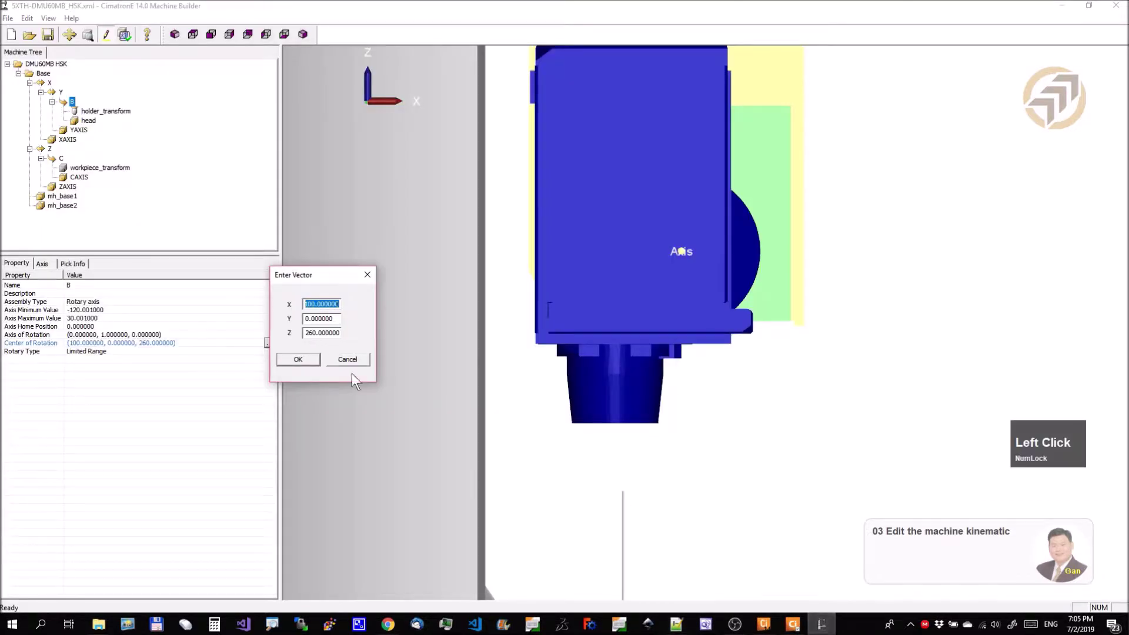
left_click(361, 362)
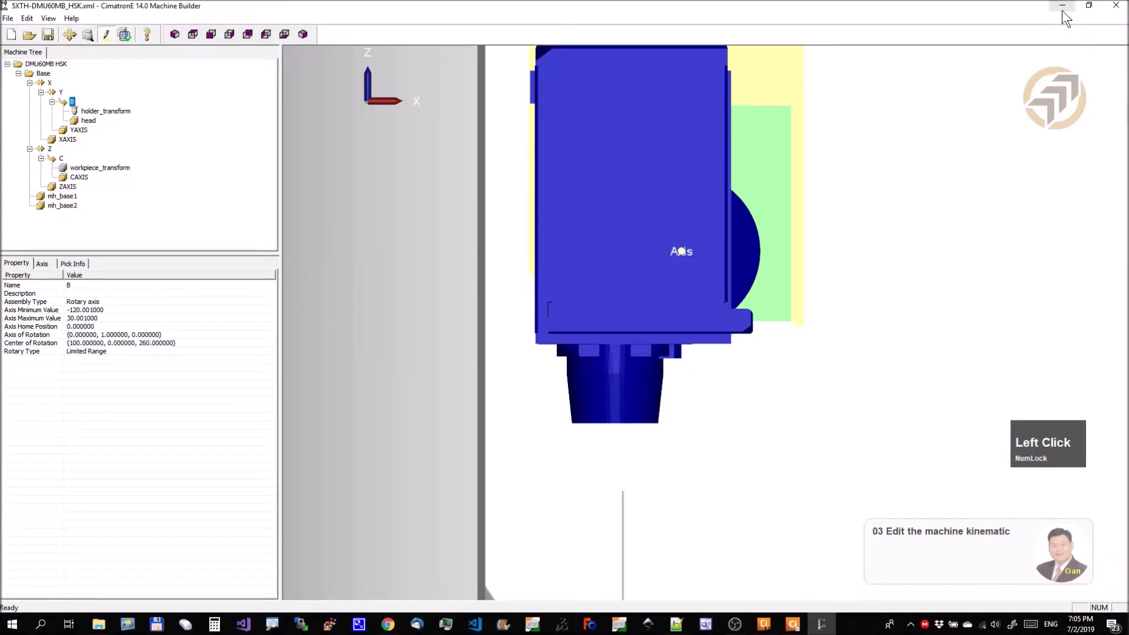
left_click(676, 623)
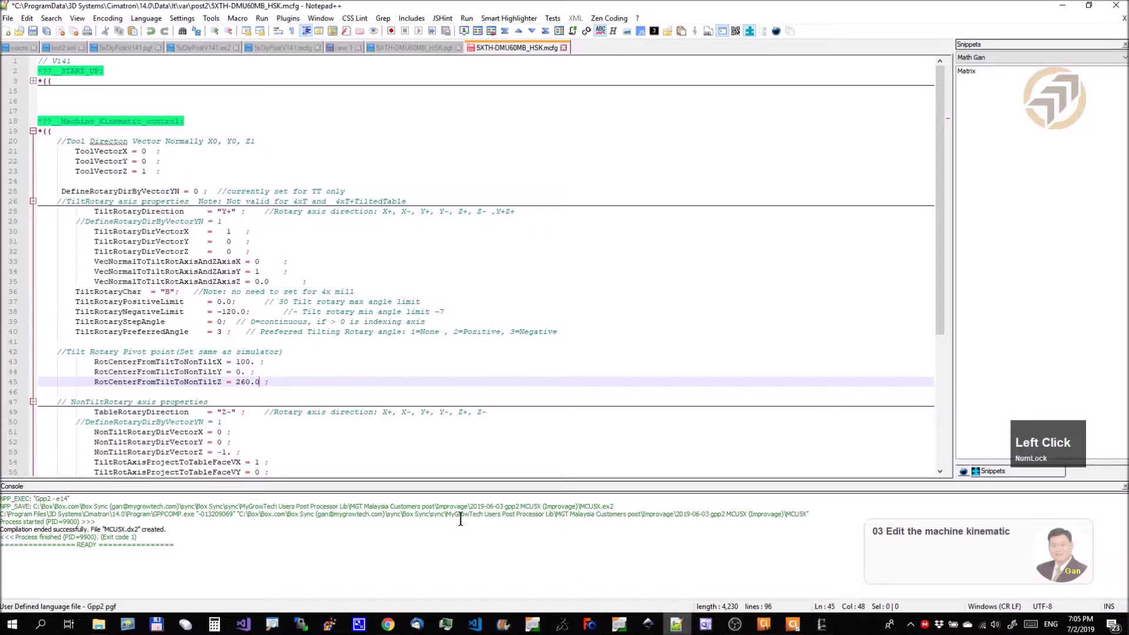
left_click(310, 383)
left_click_drag(271, 382, 36, 212)
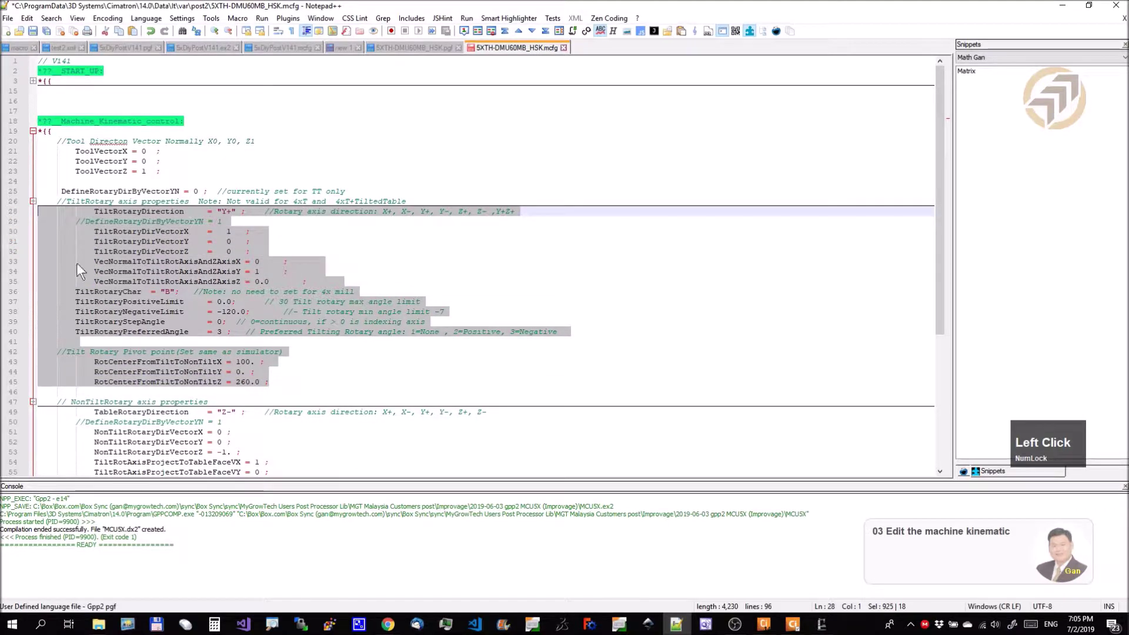
Locate TableRotaryDirection in the NonTiltRotary axis properties and check it against the C axis Axis of Rotation vector in Machine Builder.
scroll(274, 340, "down", 6)
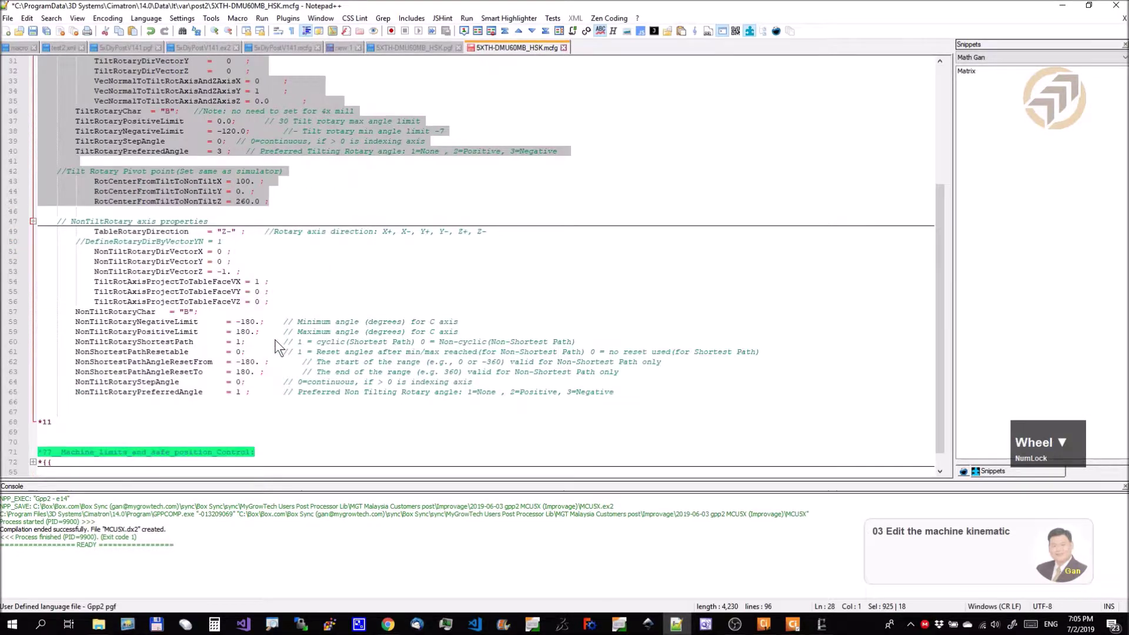
left_click(295, 259)
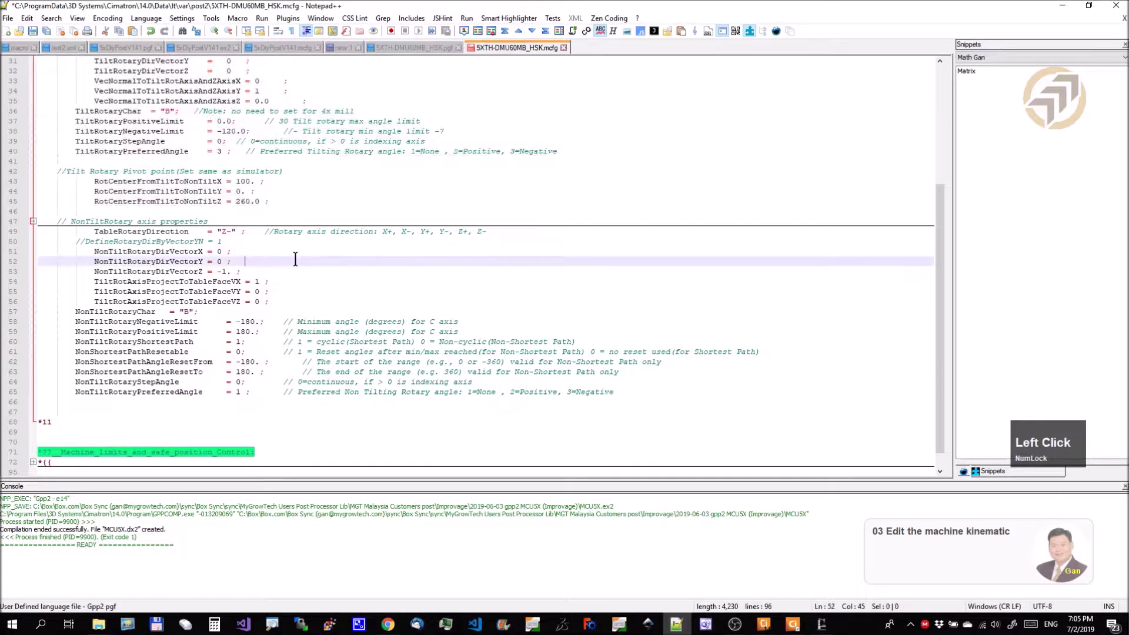
left_click(217, 231)
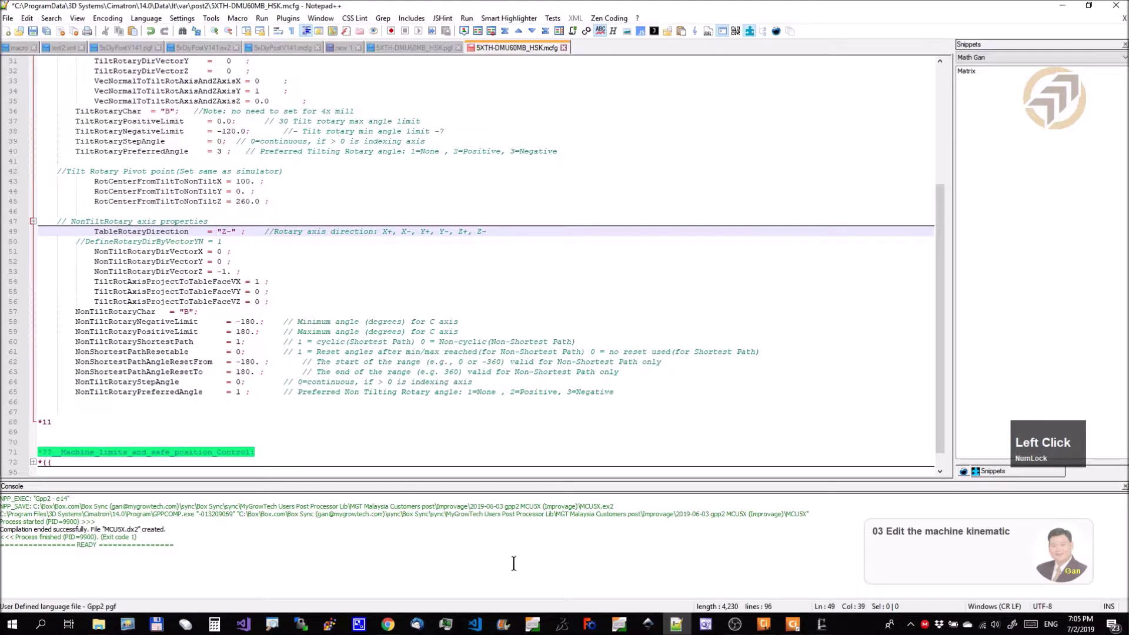
left_click(822, 624)
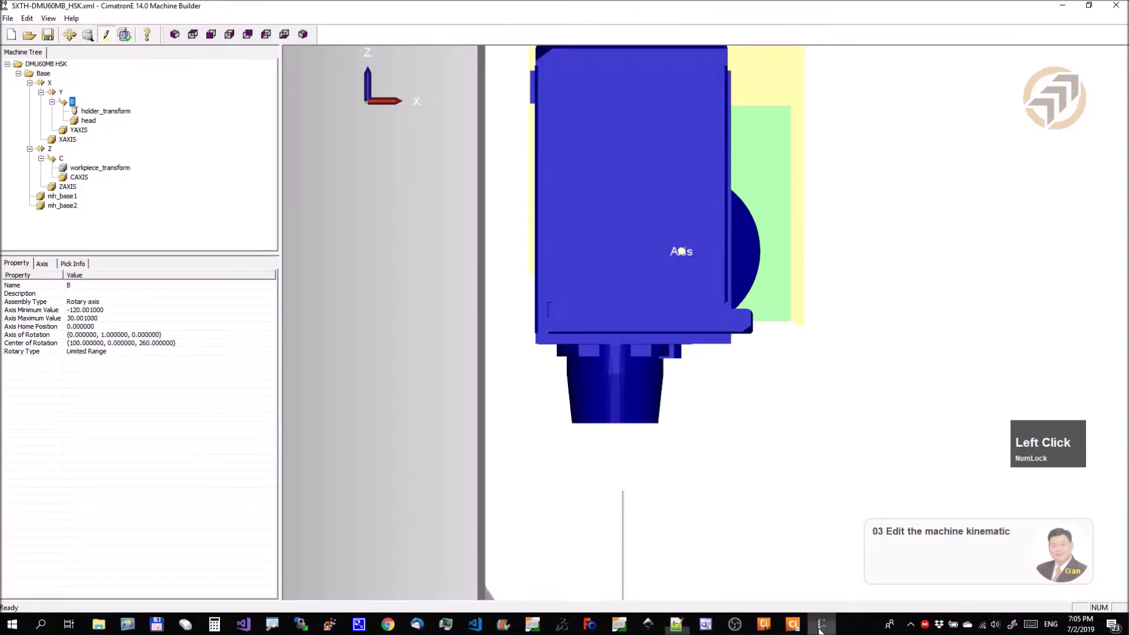
left_click(62, 159)
left_click(117, 336)
left_click(270, 335)
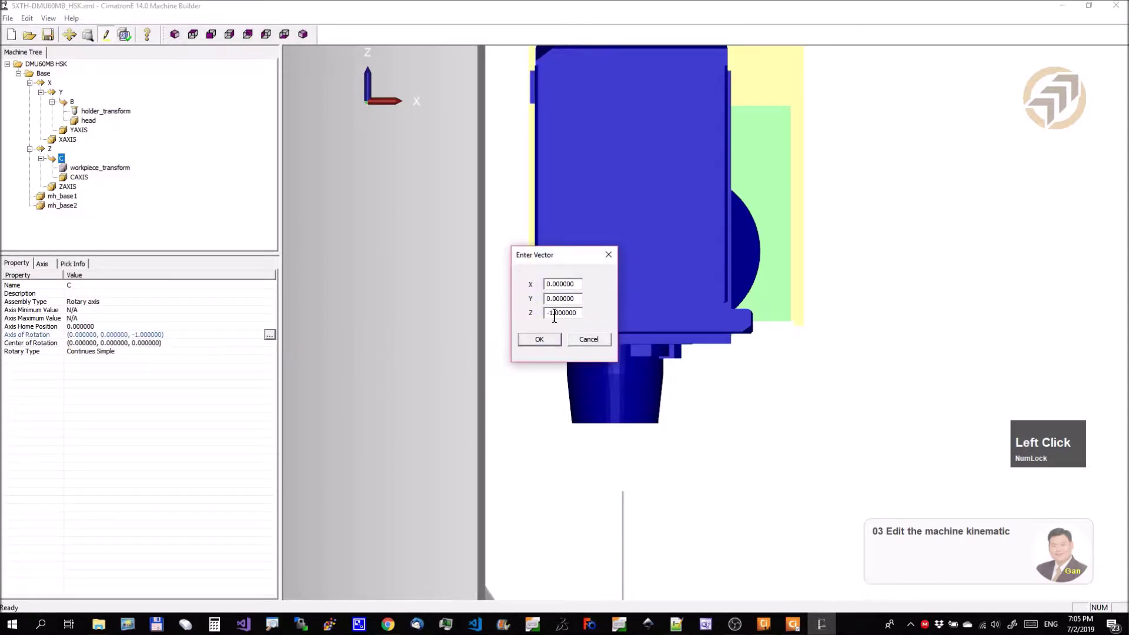
left_click(601, 339)
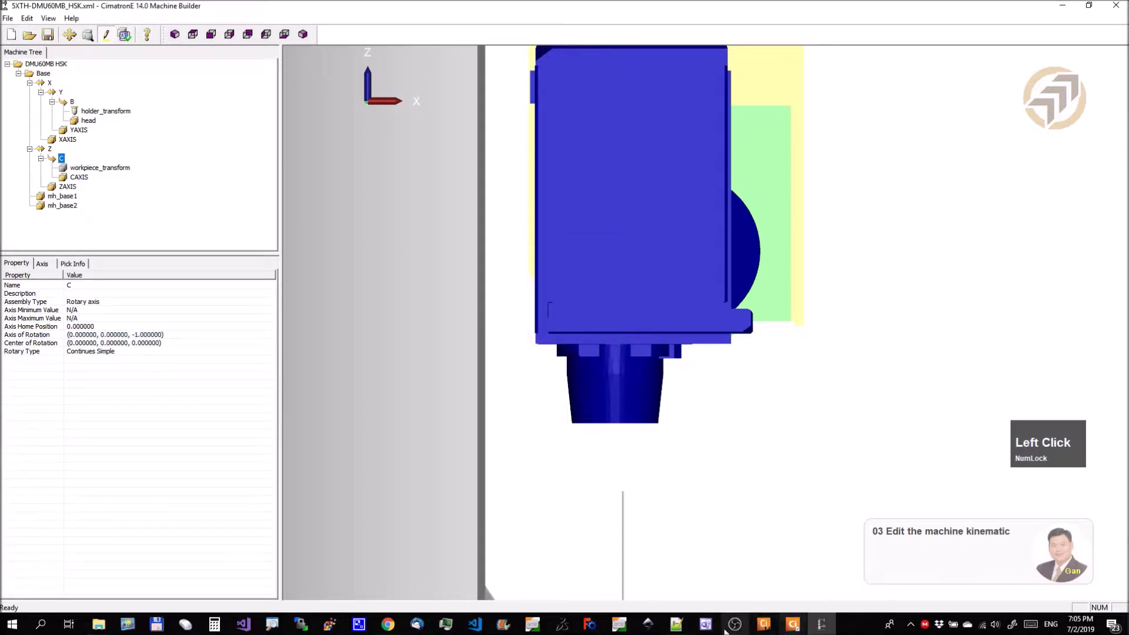
Return to Notepad++ and review TableRotaryDirection, the non-tilt rotary vector lines, and the DefineRotaryDirByVectorYN setting that governs them.
left_click(677, 625)
left_click(230, 232)
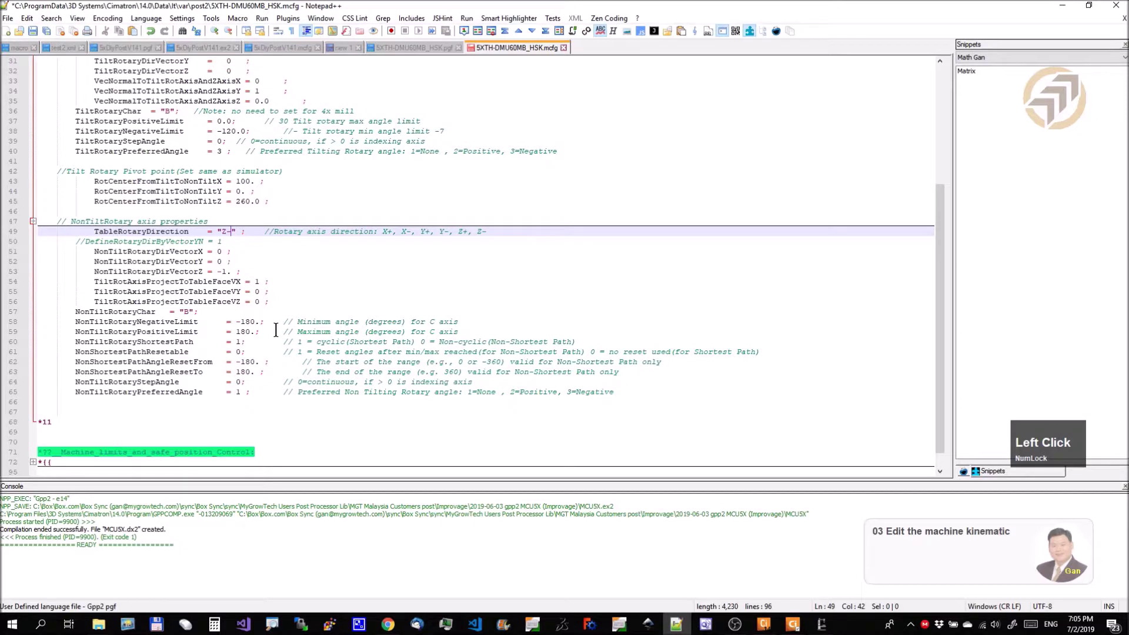
left_click_drag(276, 302, 111, 249)
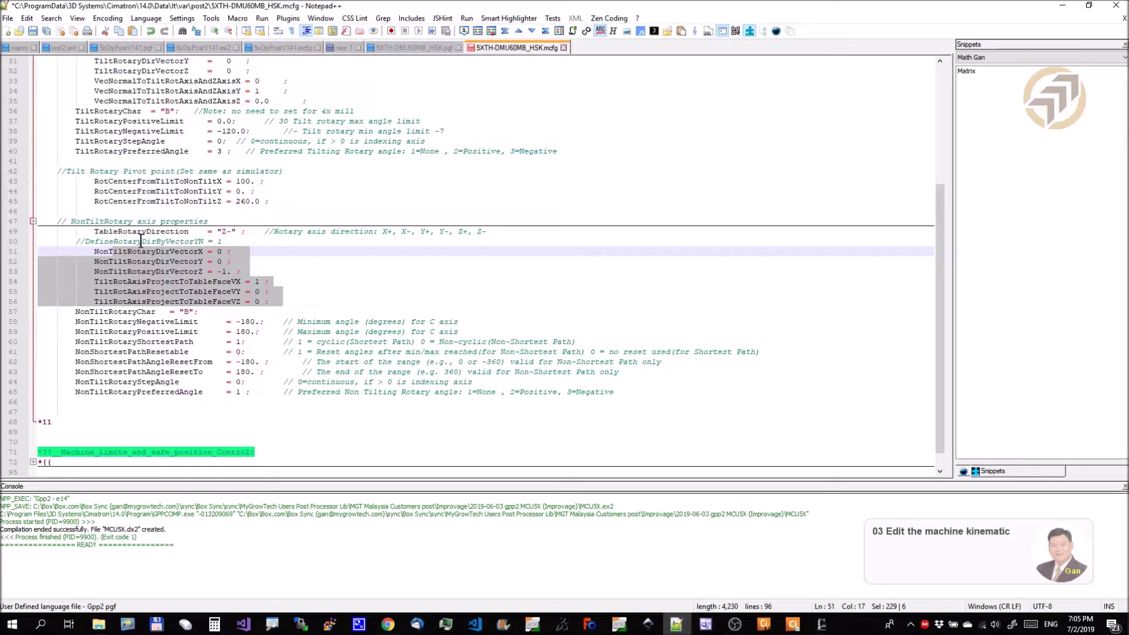
scroll(181, 258, "up", 6)
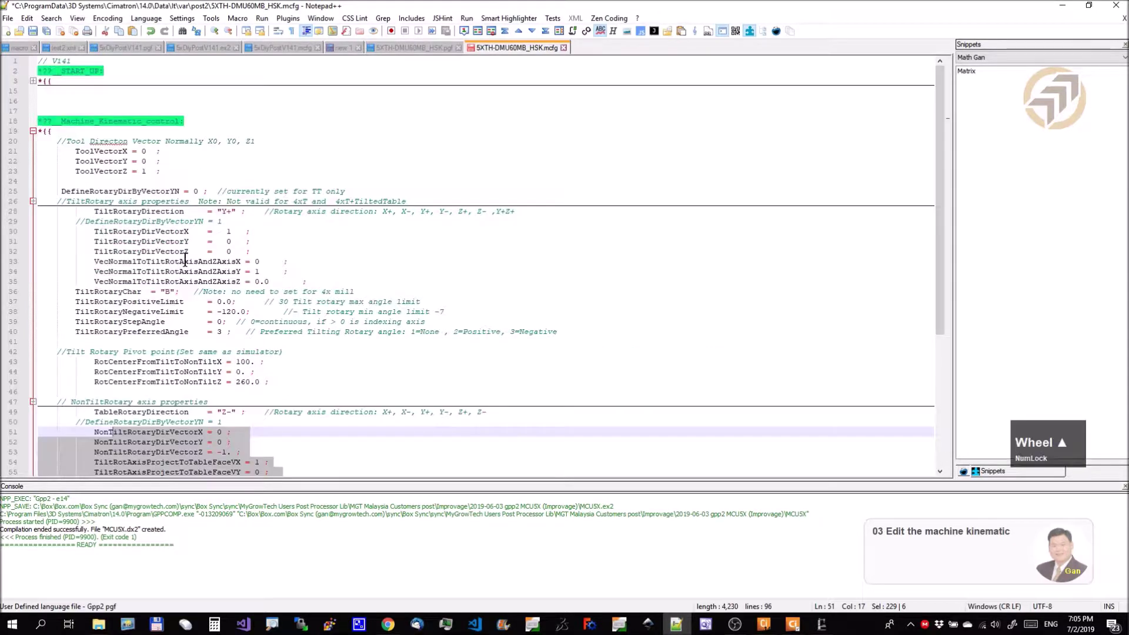
left_click(150, 193)
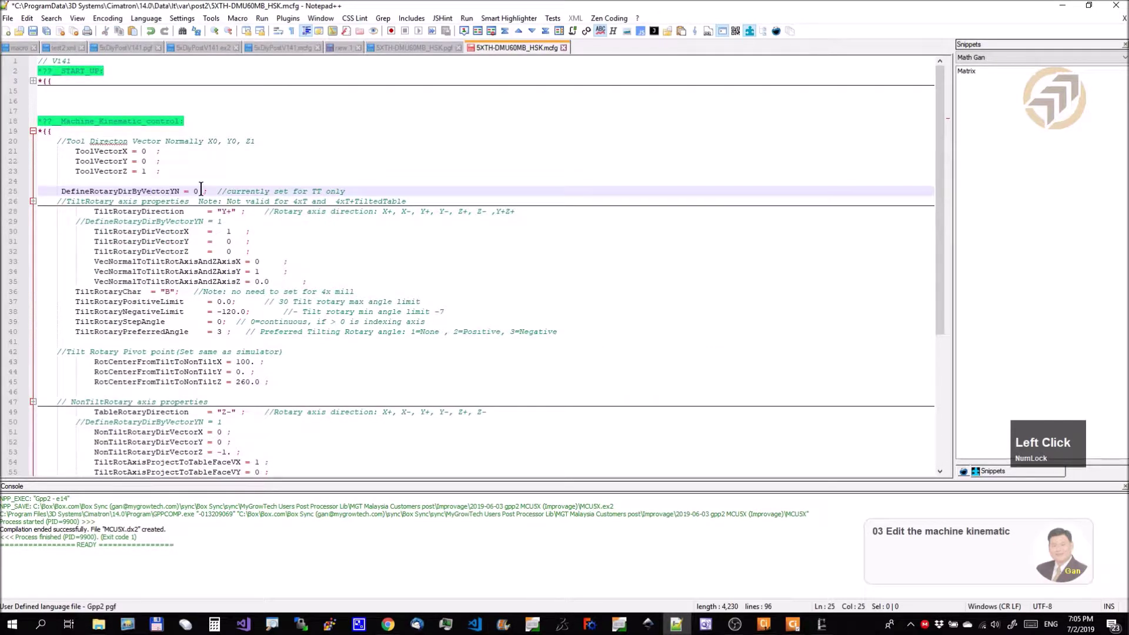
scroll(309, 321, "down", 7)
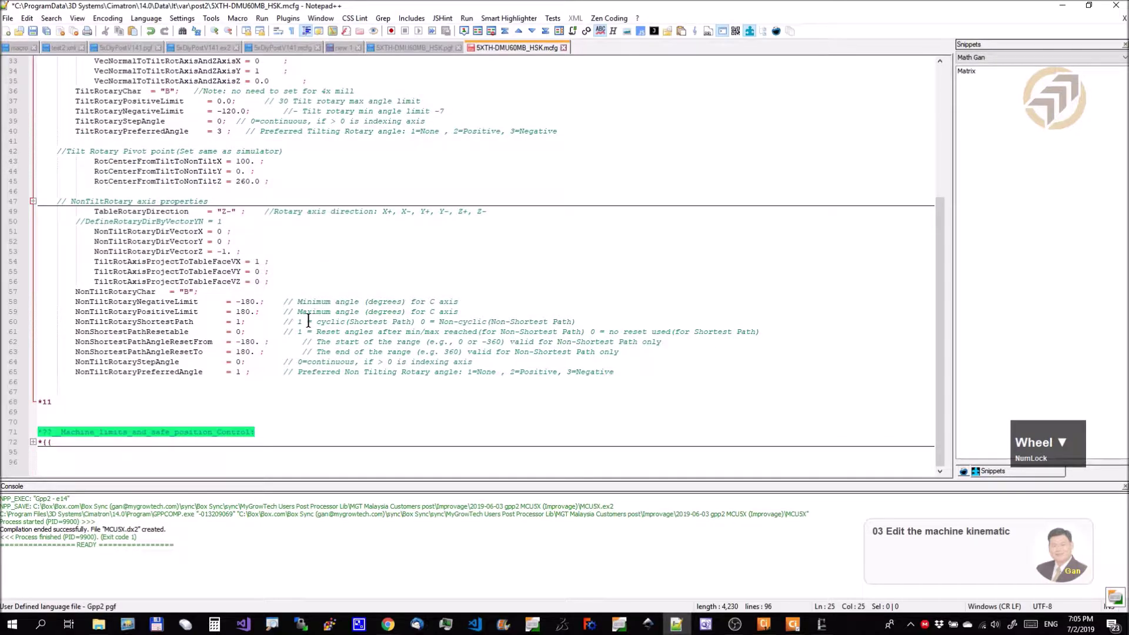
left_click(223, 215)
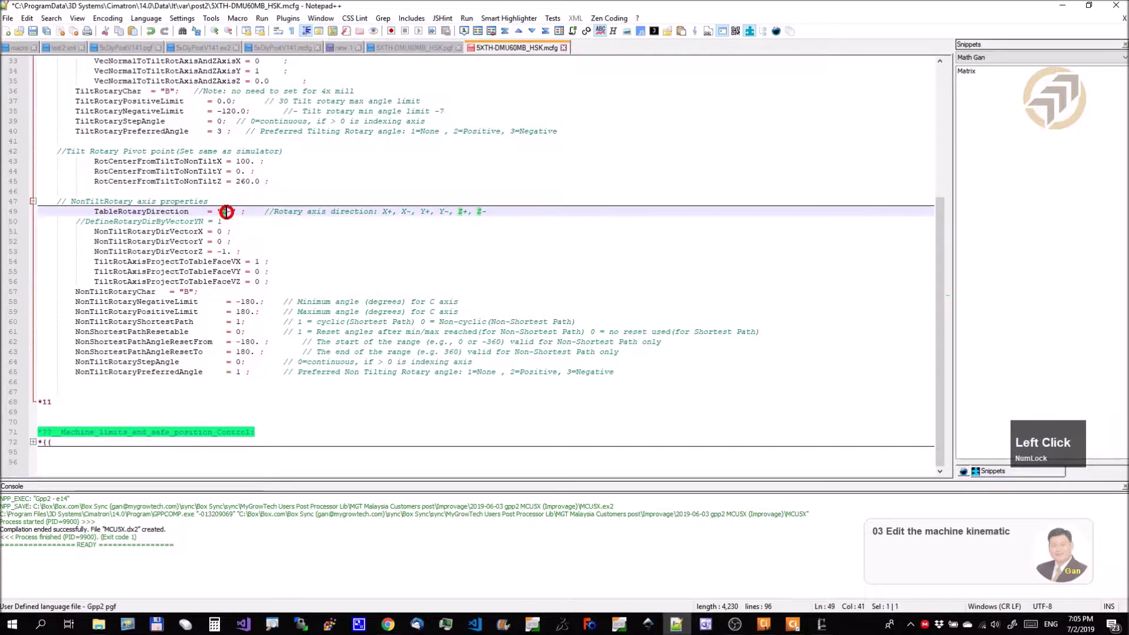
left_click(260, 222)
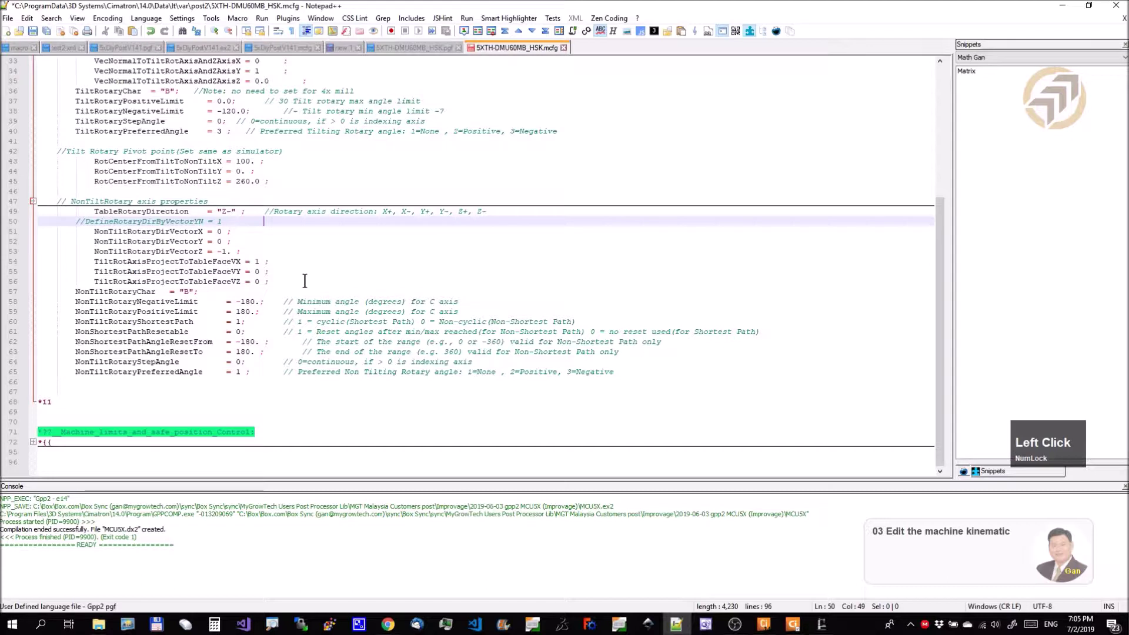
Set NonTiltRotaryChar to "C" in the NonTiltRotary axis properties.
left_click(123, 291)
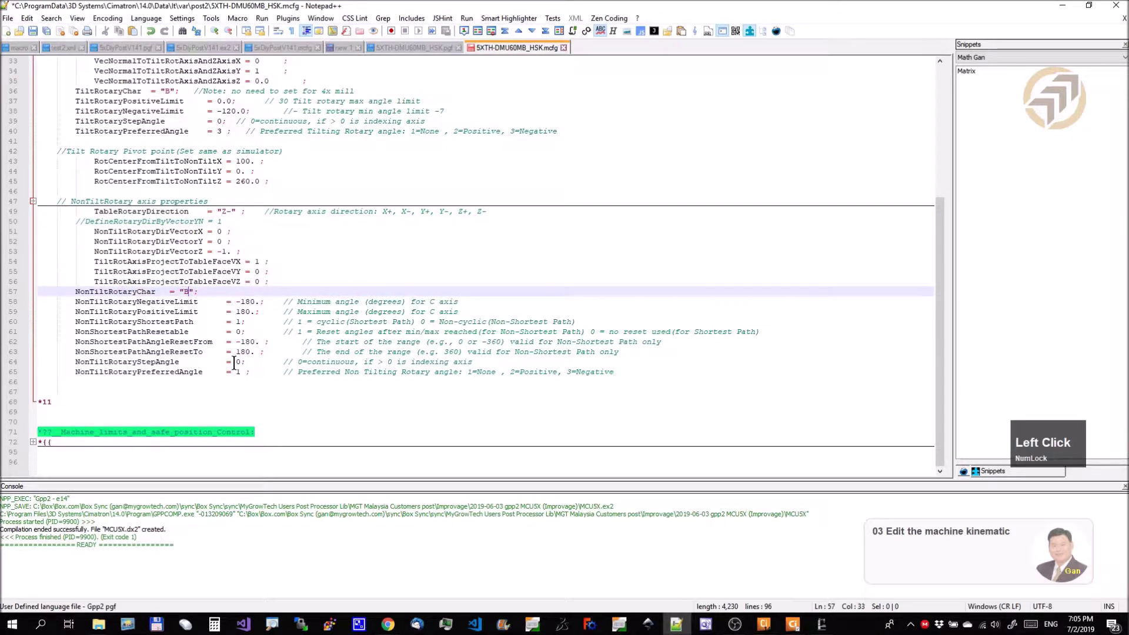
key("BackSpace")
type("C")
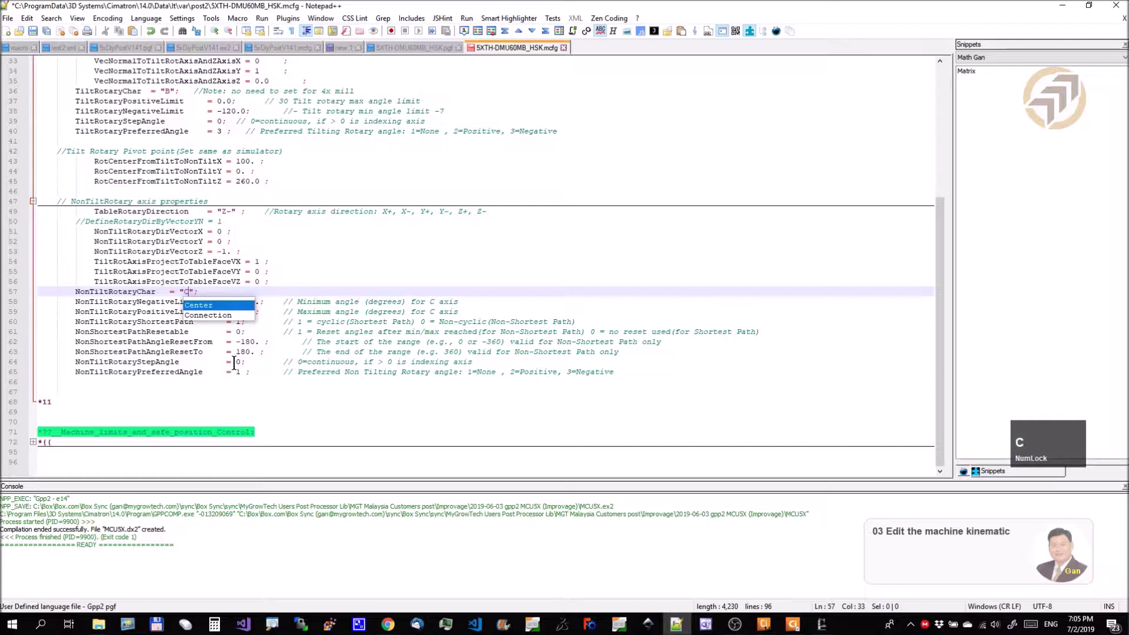
left_click(259, 359)
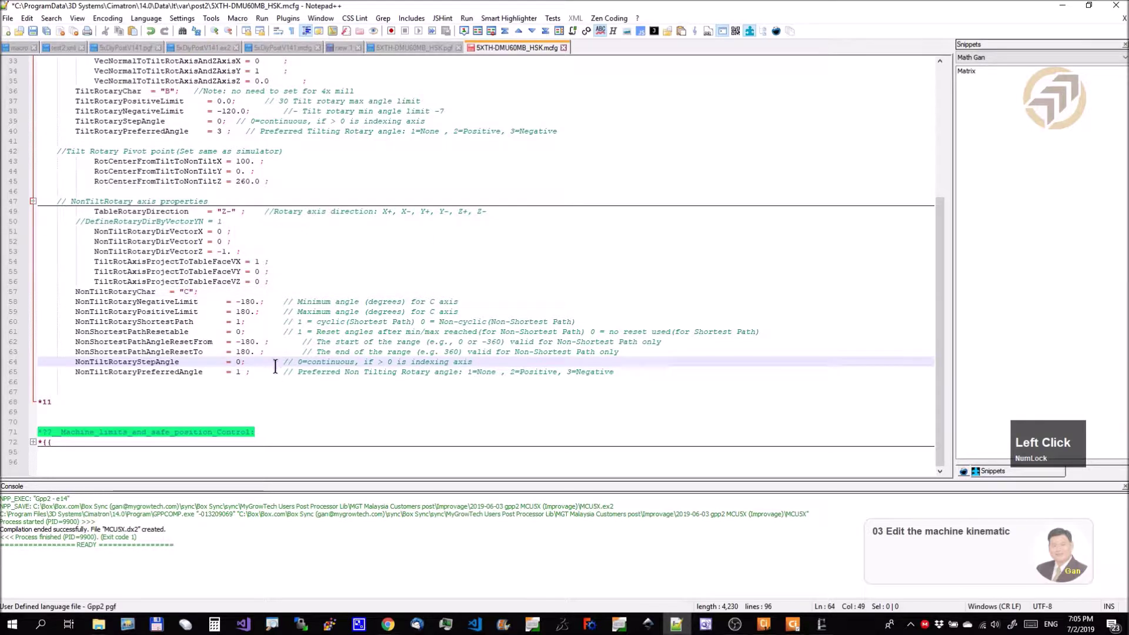
left_click(279, 398)
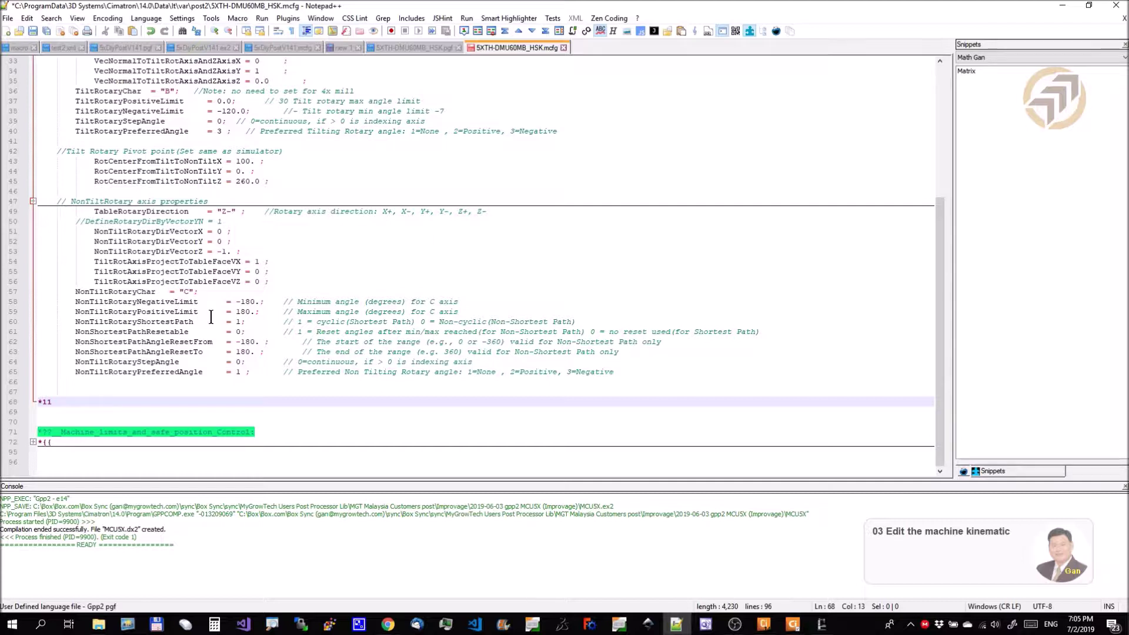
Review the C axis negative and positive limits, and append M126 to the NonTiltRotaryShortestPath comment.
left_click(251, 302)
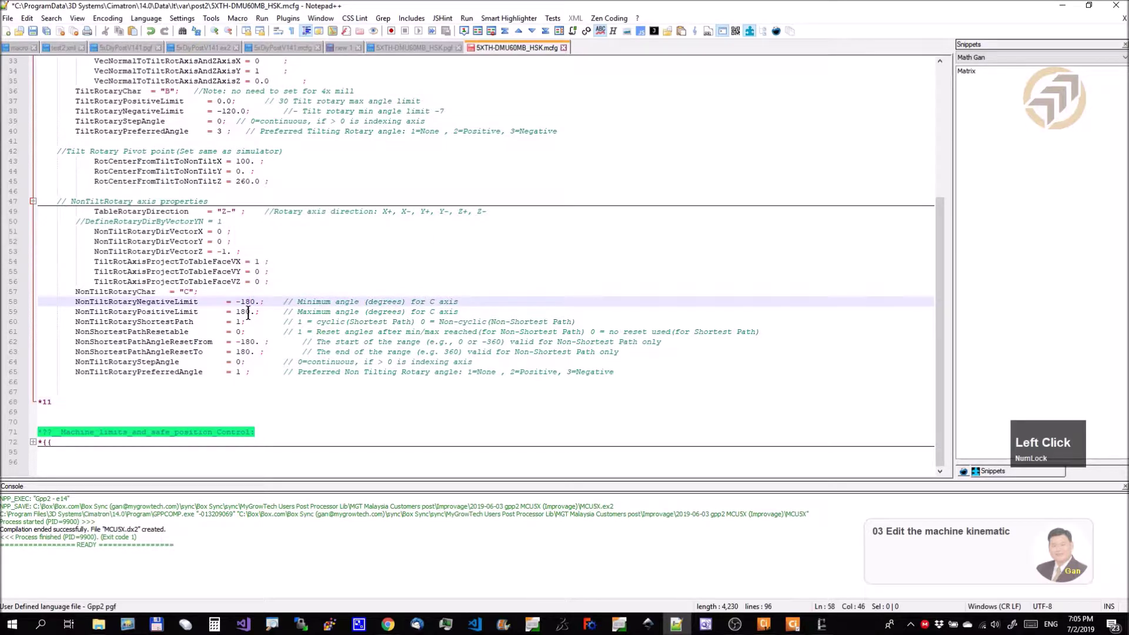
left_click(248, 313)
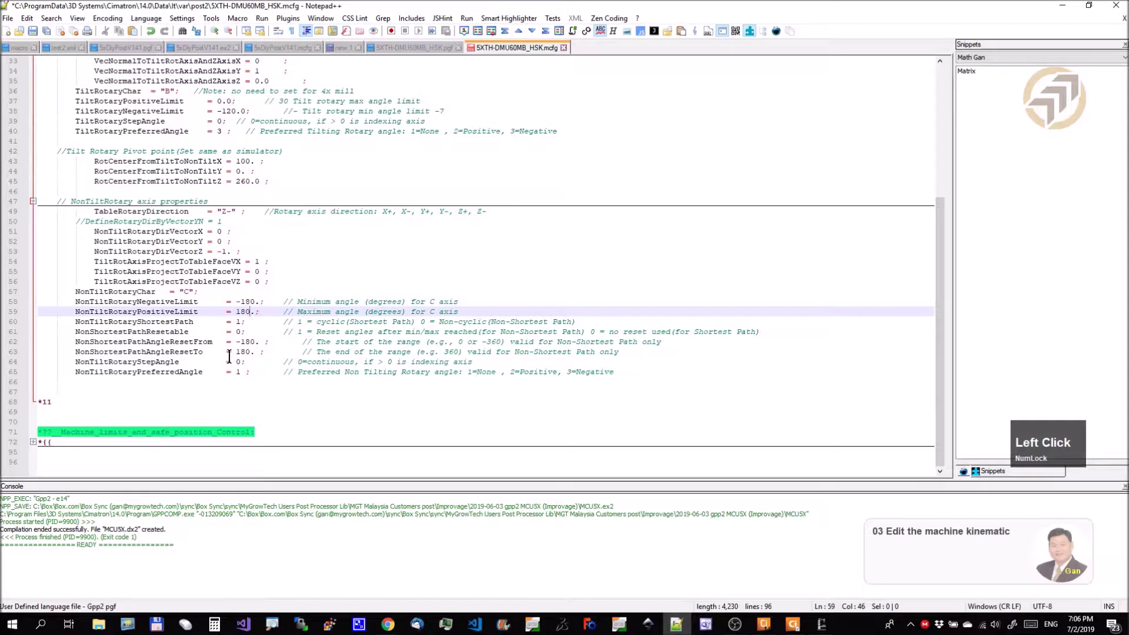
left_click(179, 322)
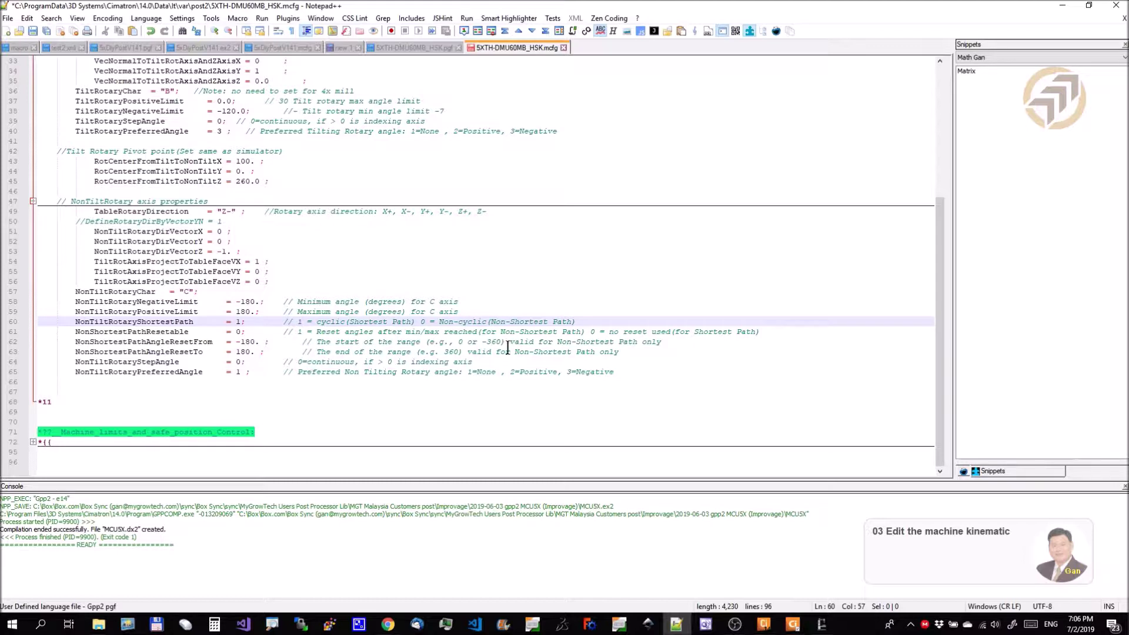
left_click(585, 322)
type("M")
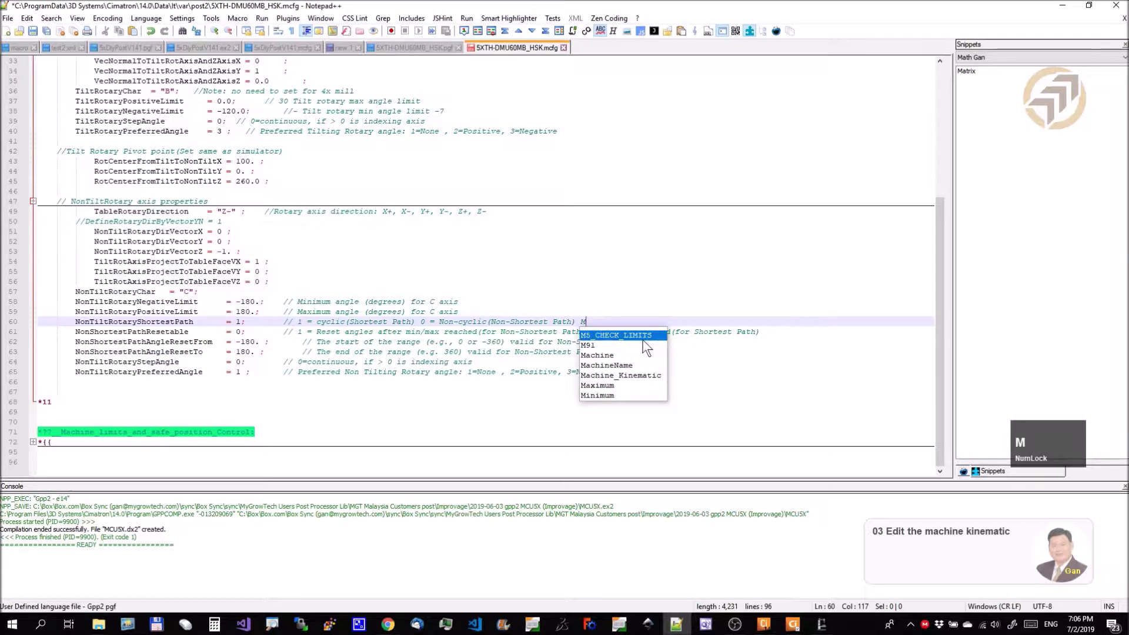
type("126")
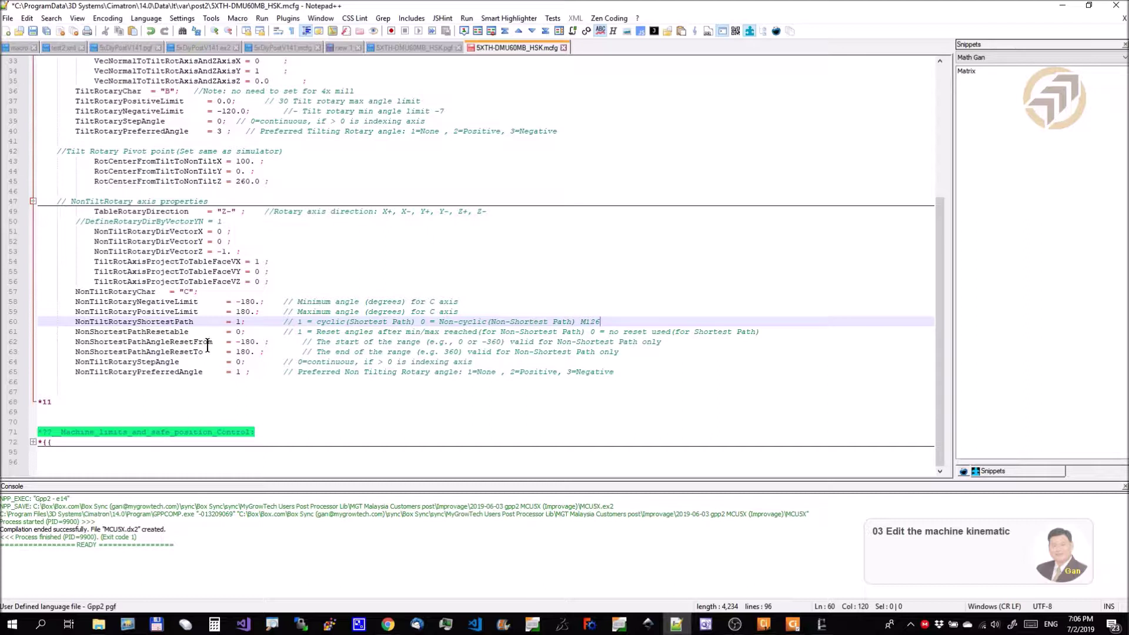
Review the non-shortest-path reset lines, NonTiltRotaryStepAngle, and the NonTiltRotaryPreferredAngle options.
left_click_drag(244, 333, 156, 333)
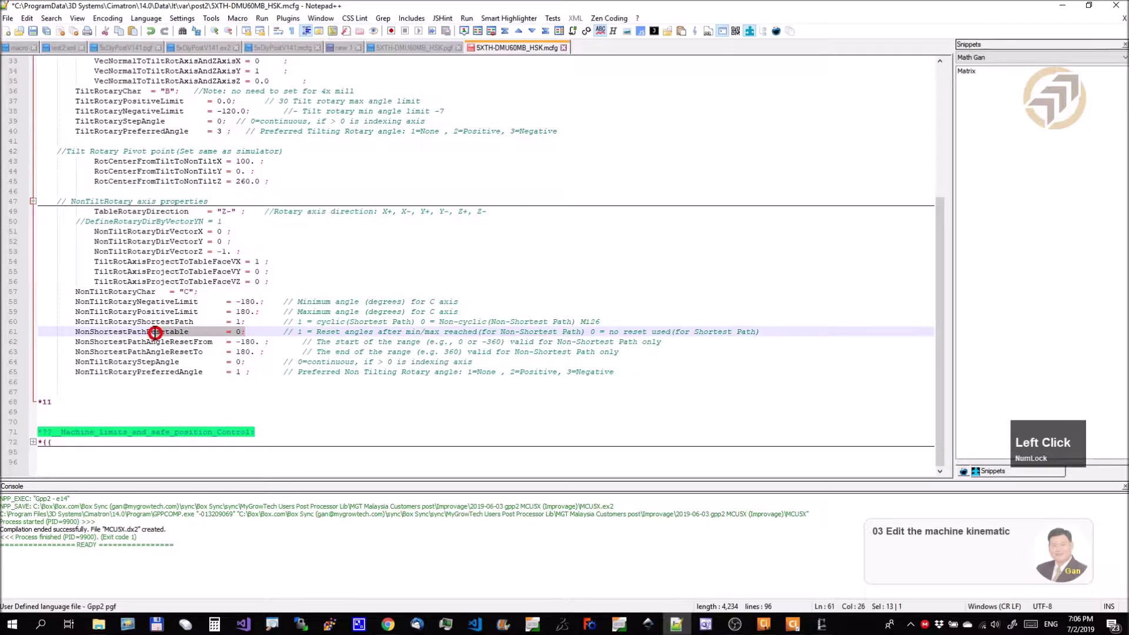
left_click_drag(270, 352, 189, 332)
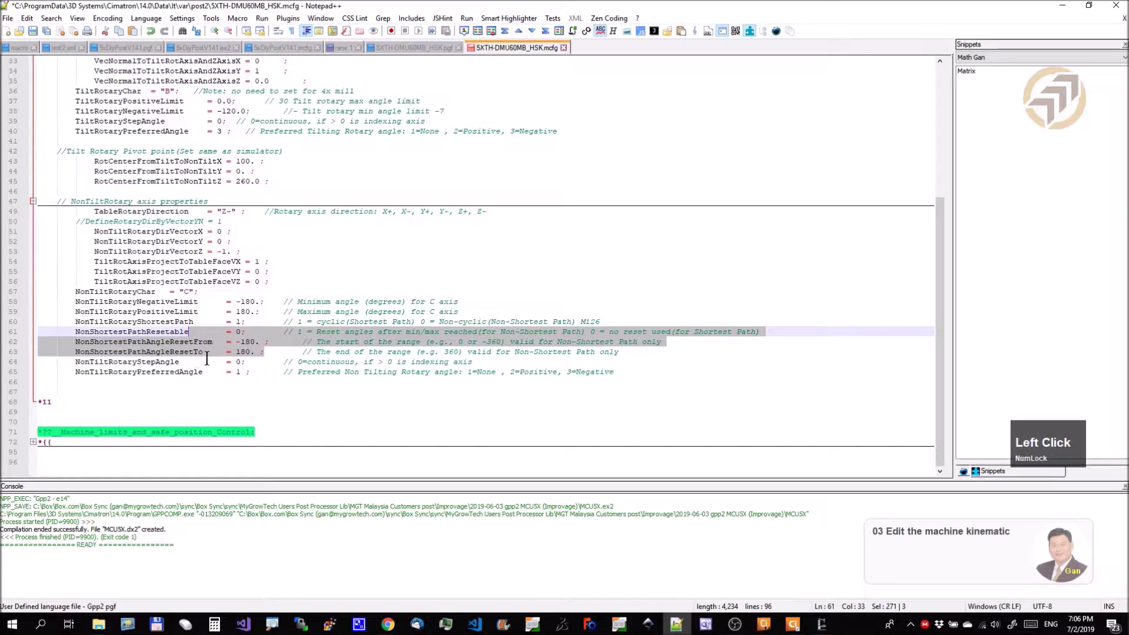
left_click_drag(266, 362, 141, 362)
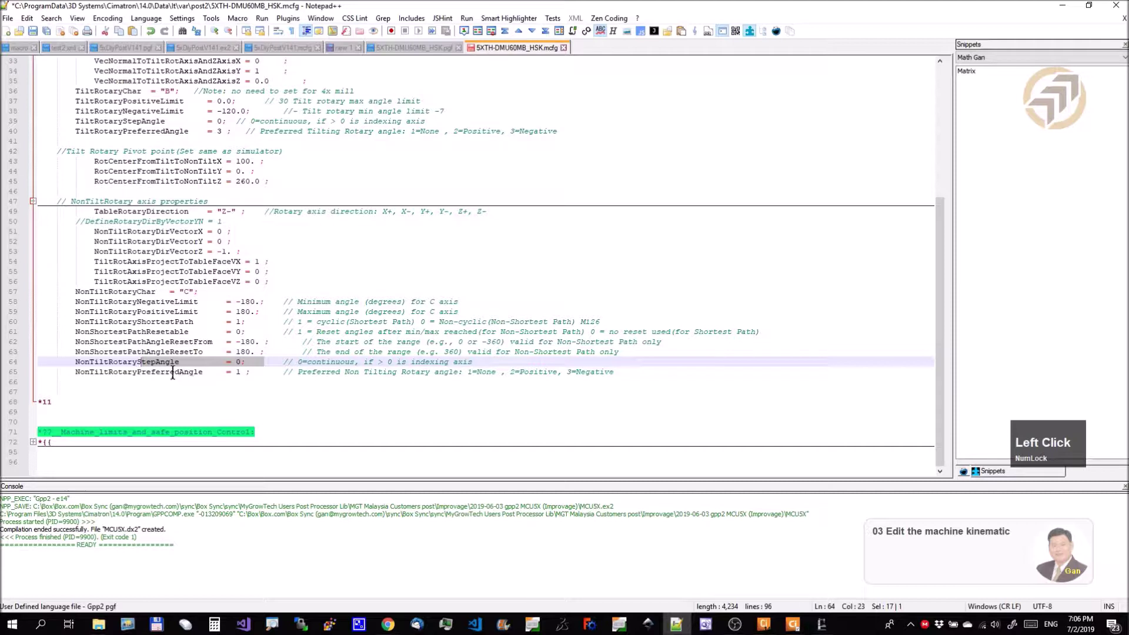
left_click_drag(174, 371, 358, 370)
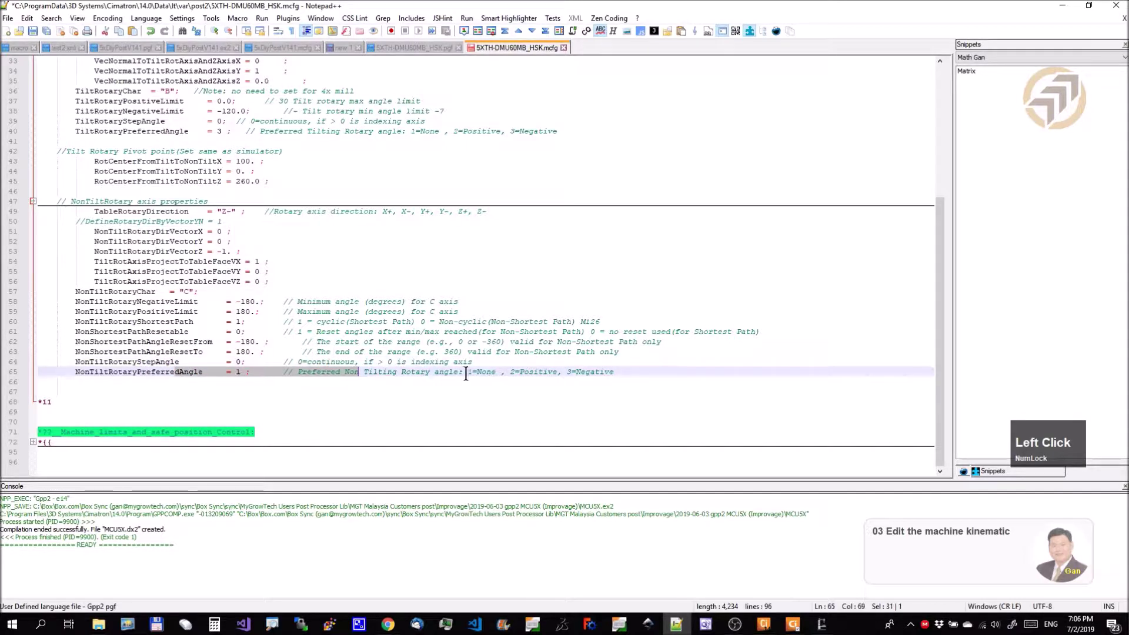
left_click(241, 372)
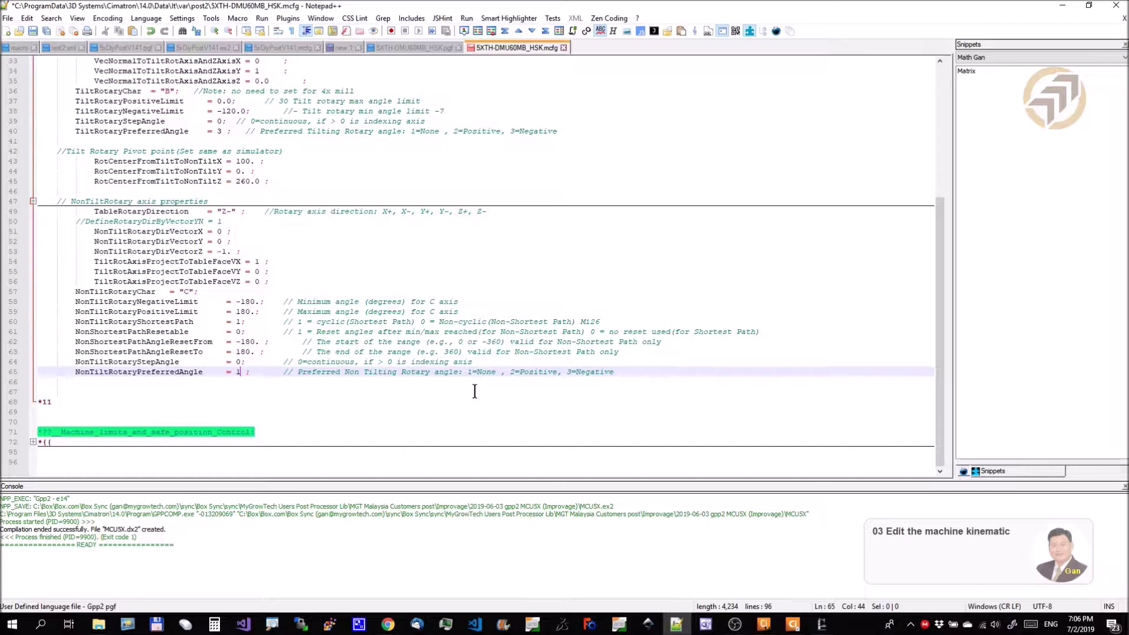
key("shift")
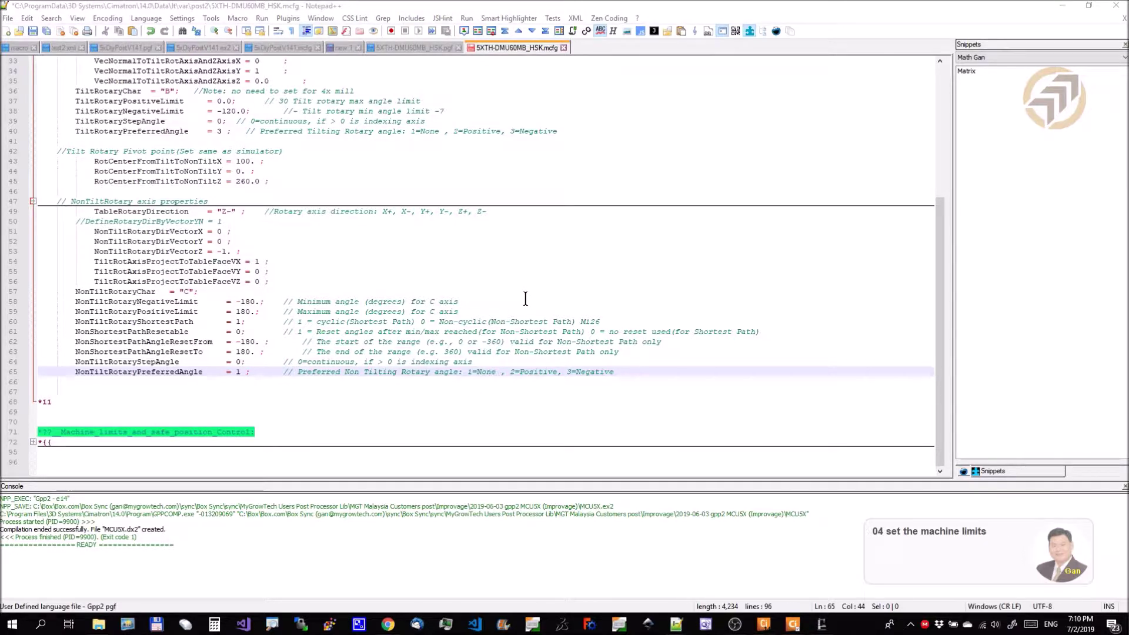
Collapse the Machine_Kinematic_control section, expand Machine_limits_and_safe_position_Control, and highlight the X, Y and Z machine axis limit lines.
scroll(527, 300, "up", 7)
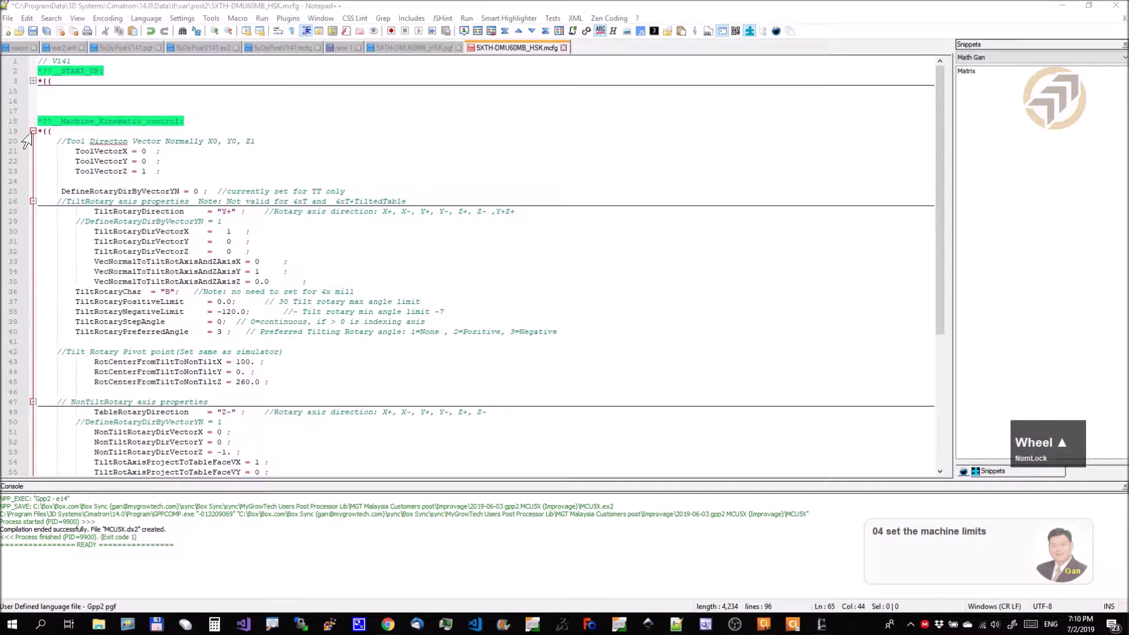
left_click(33, 132)
left_click(32, 171)
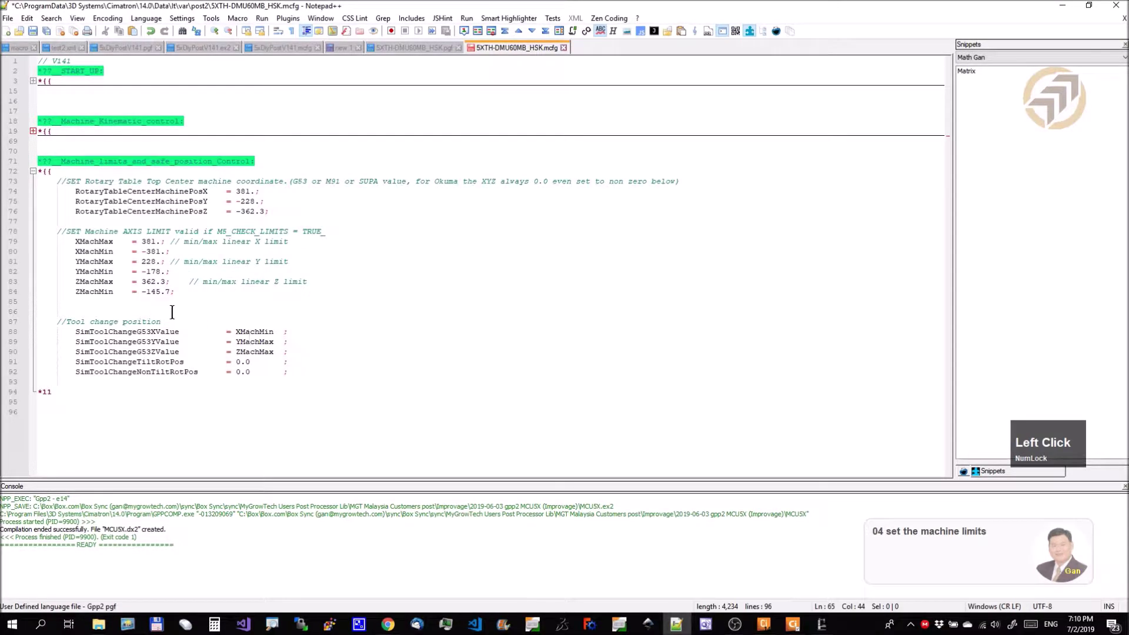
left_click_drag(194, 291, 15, 241)
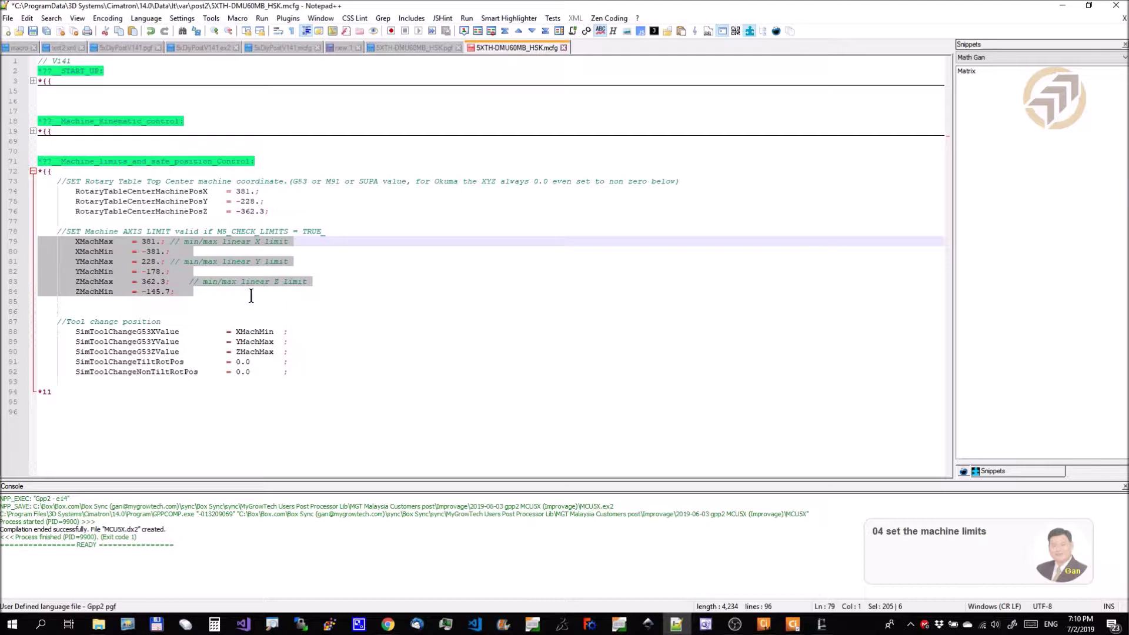
Look up the X axis limits in Machine Builder, return to Notepad++, and set XMachMin to -715.
left_click(821, 624)
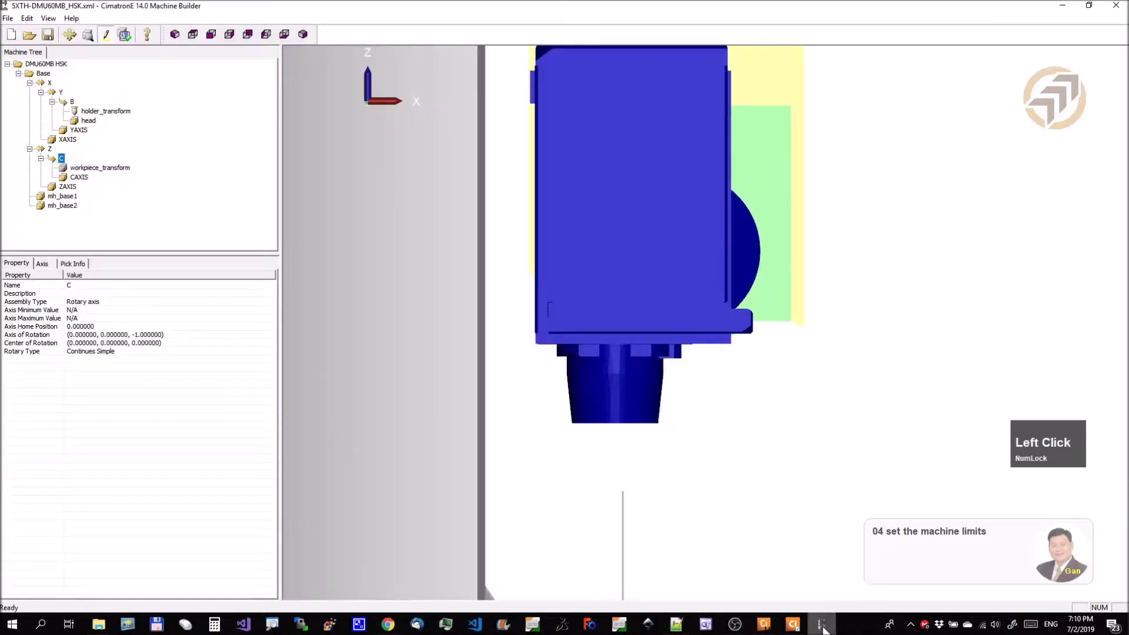
left_click(48, 82)
left_click(50, 82)
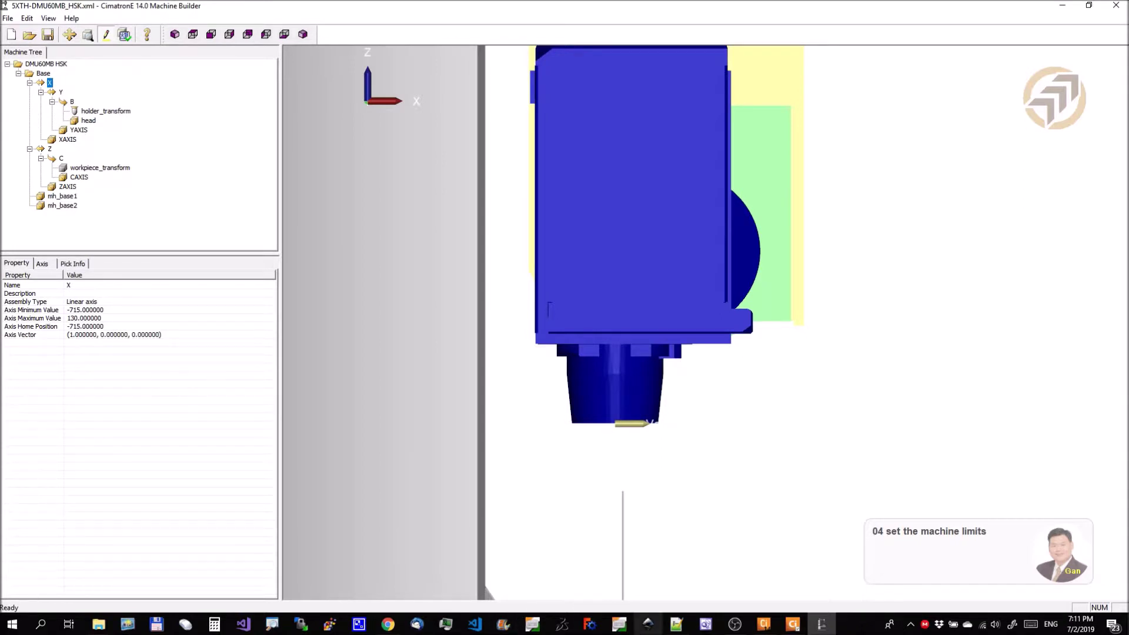
left_click(676, 624)
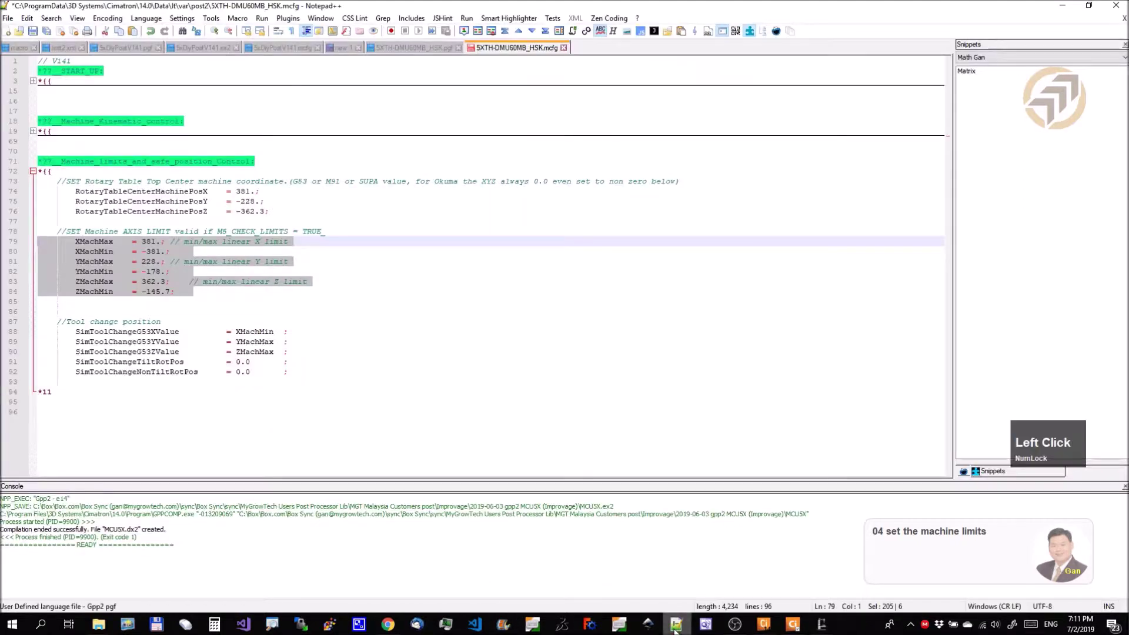
left_click(151, 243)
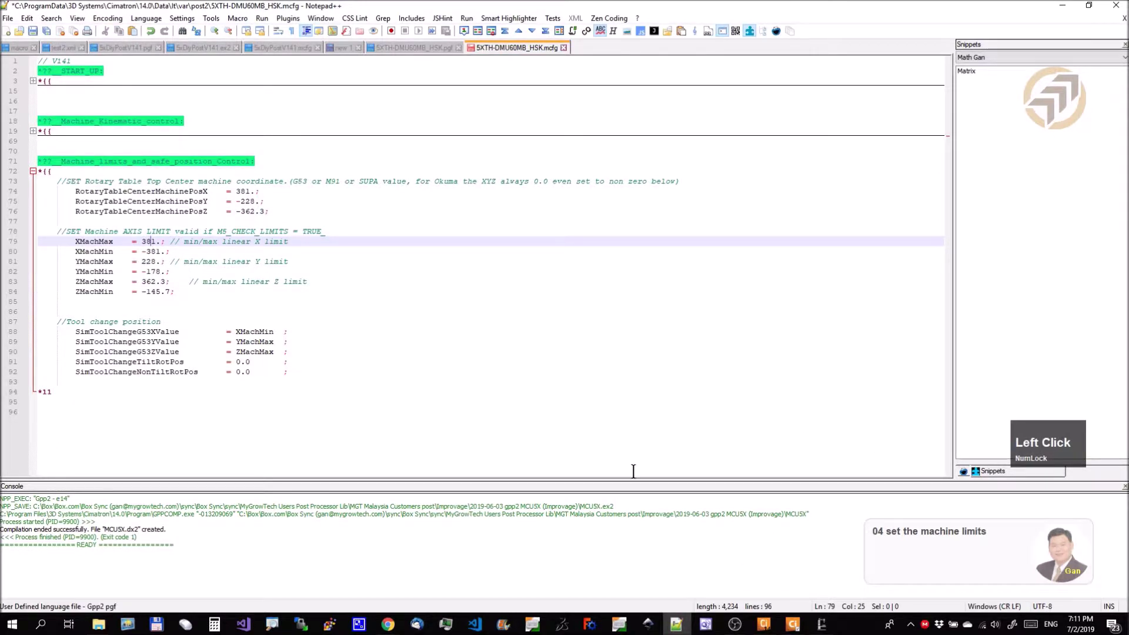
key("Down")
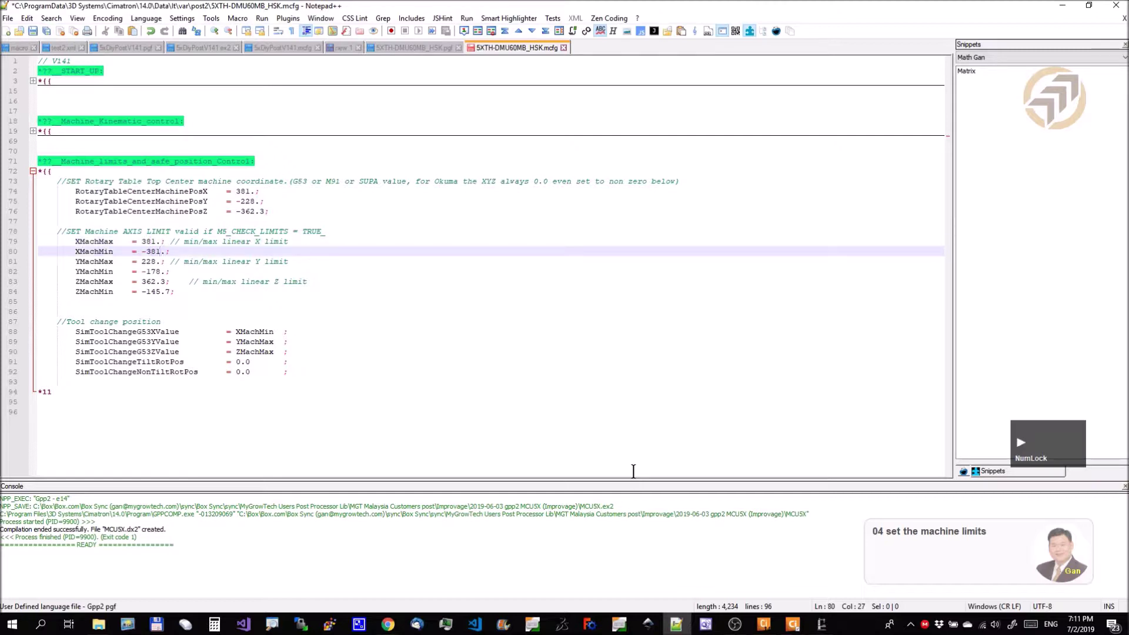
key("BackSpace")
key("BackSpace")
key("BackSpace")
type("715")
Recheck the X axis maximum in Machine Builder and set XMachMax to 130 in Notepad++.
left_click(824, 626)
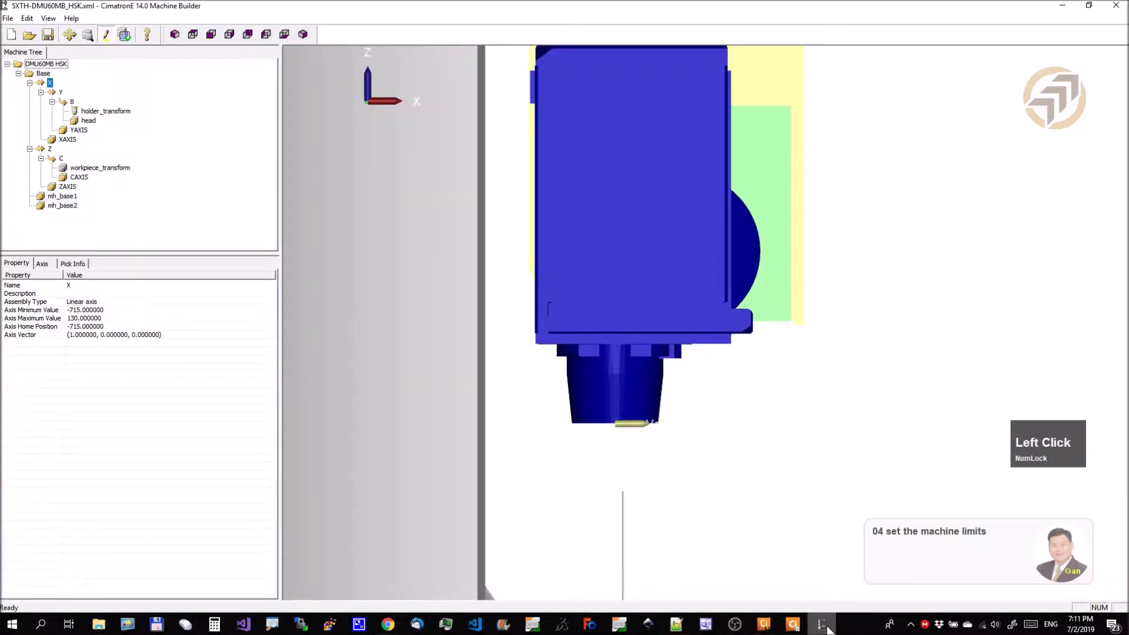
left_click(823, 625)
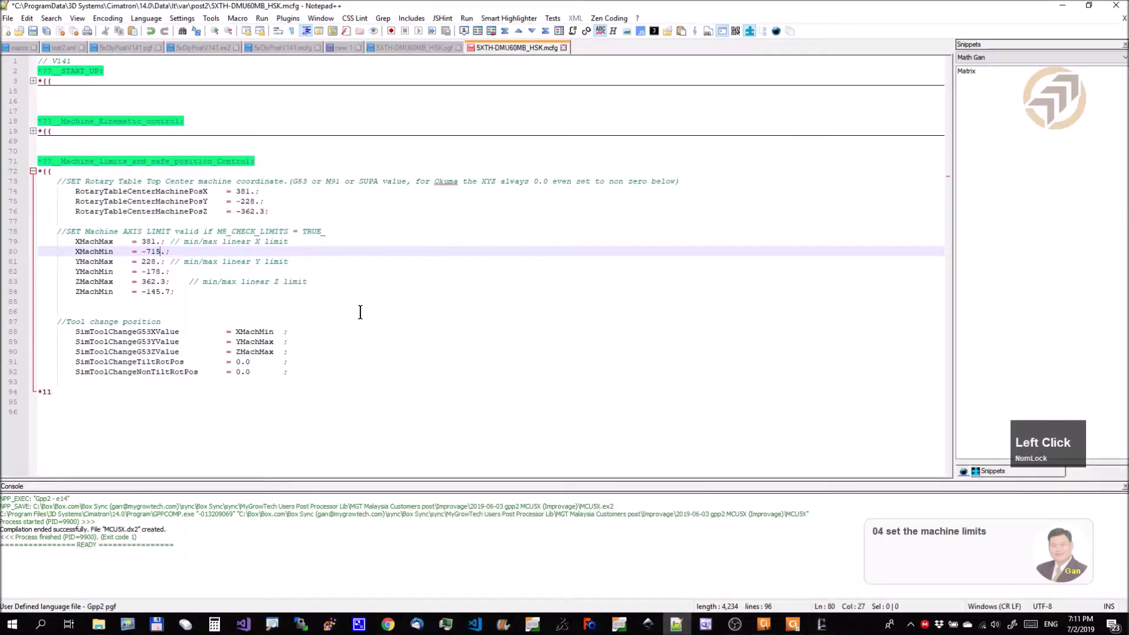
left_click(156, 242)
key("BackSpace")
key("BackSpace")
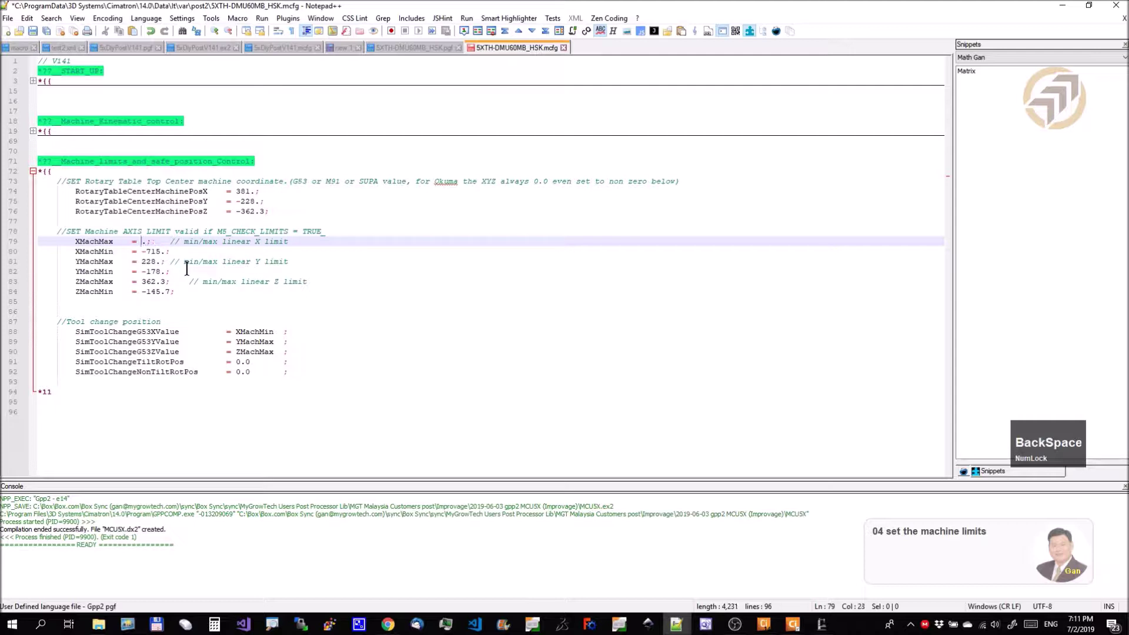
type("130")
Look up the Y axis limits in Machine Builder, then set YMachMax to 280 and YMachMin to -280 in Notepad++.
left_click(822, 625)
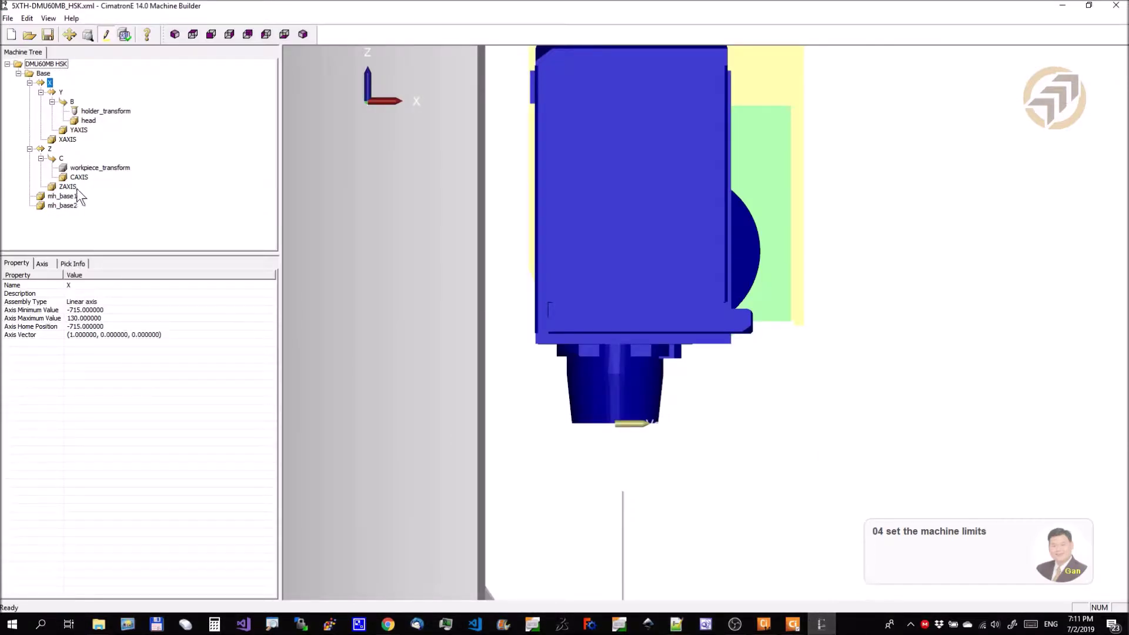
left_click(60, 93)
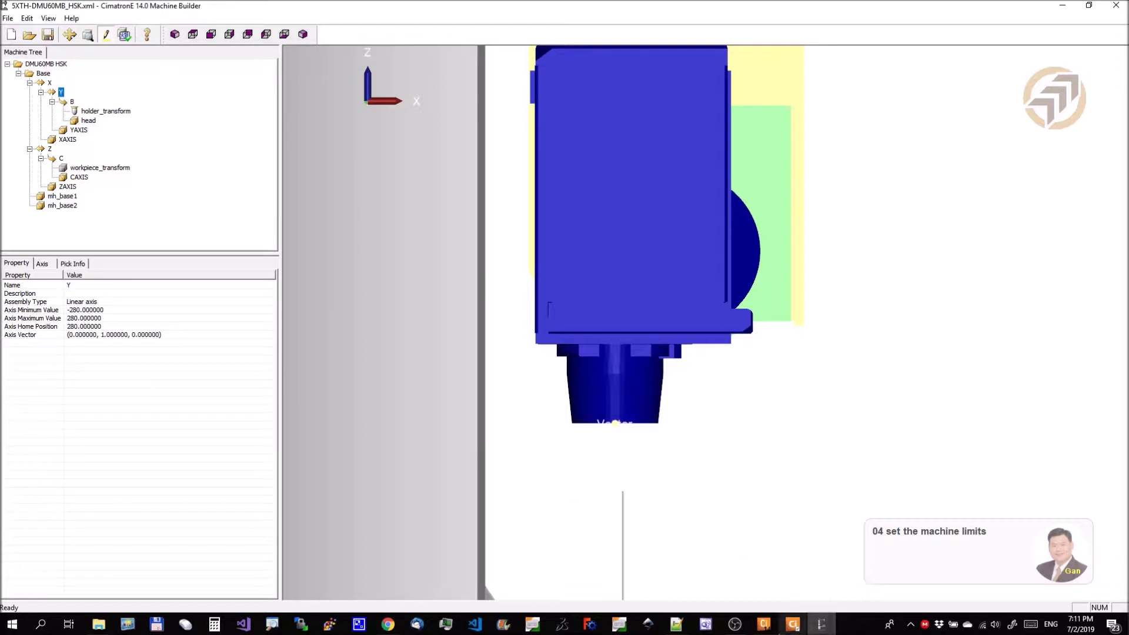
left_click(676, 625)
left_click(155, 265)
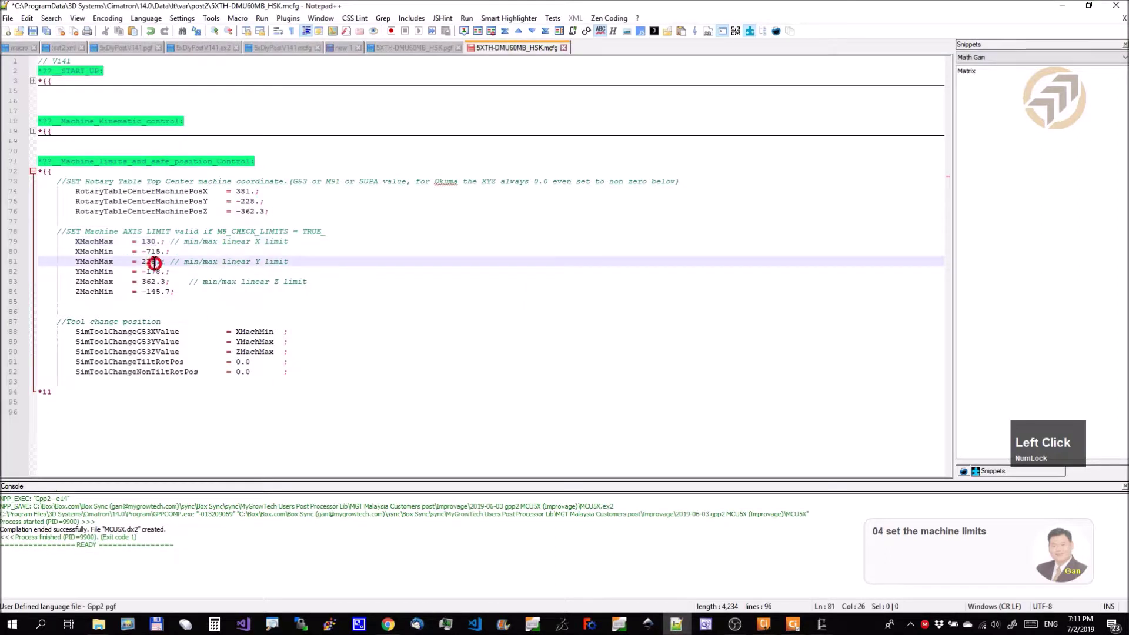
key("BackSpace")
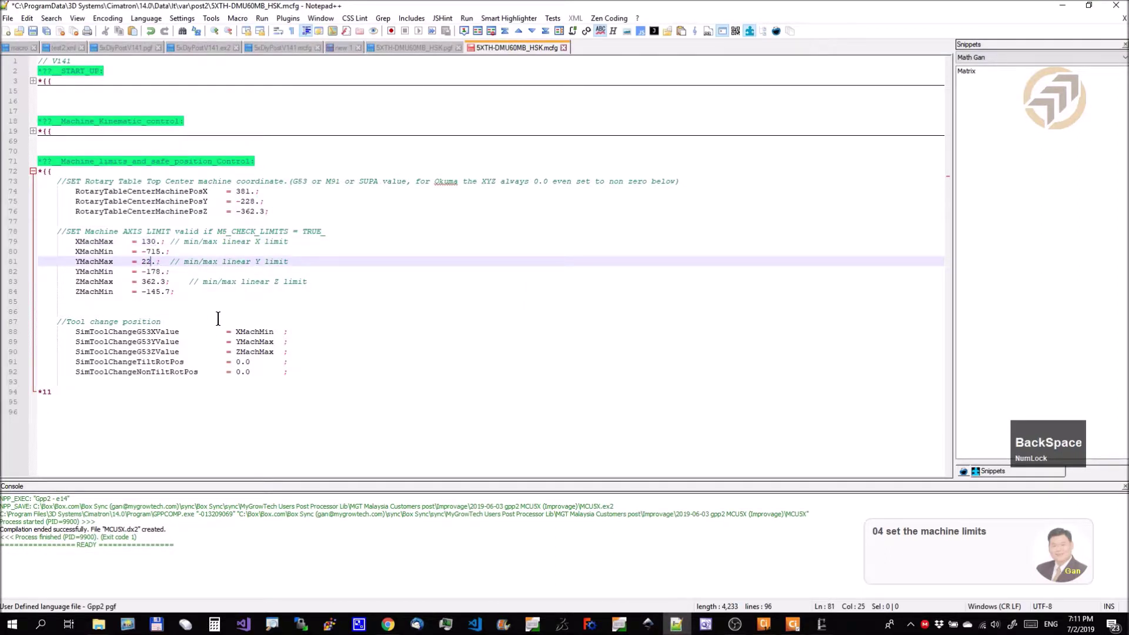
type("80")
key("Down")
key("Right")
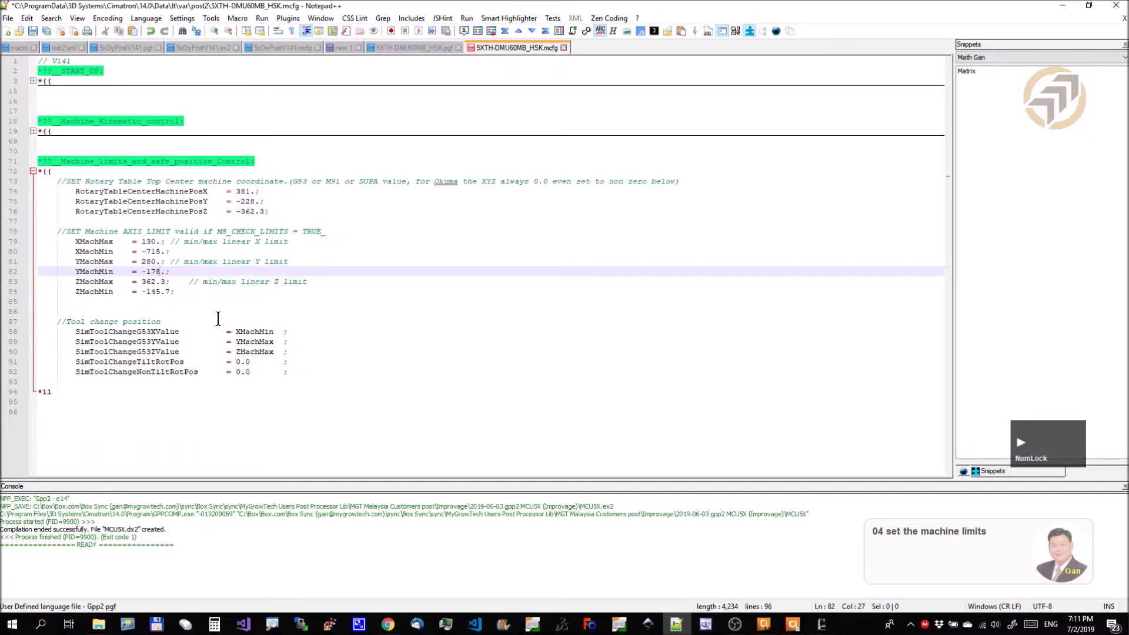
key("BackSpace")
key("BackSpace")
type("280")
Look up the Z axis limits in Machine Builder, return to Notepad++, and set ZMachMax to 653.
left_click(821, 627)
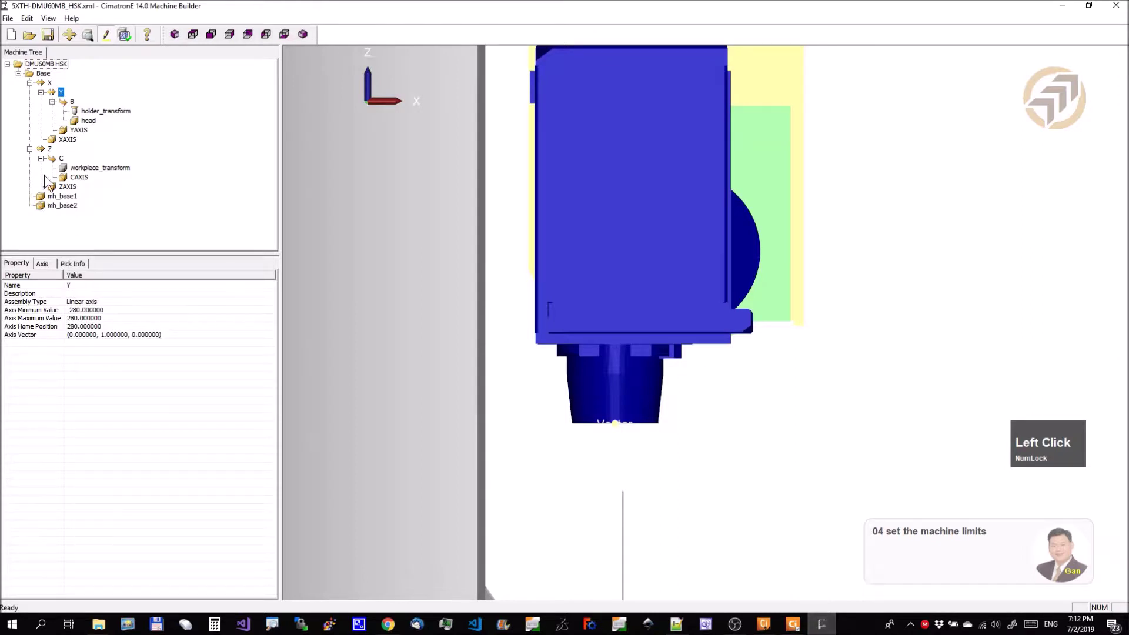
left_click(50, 149)
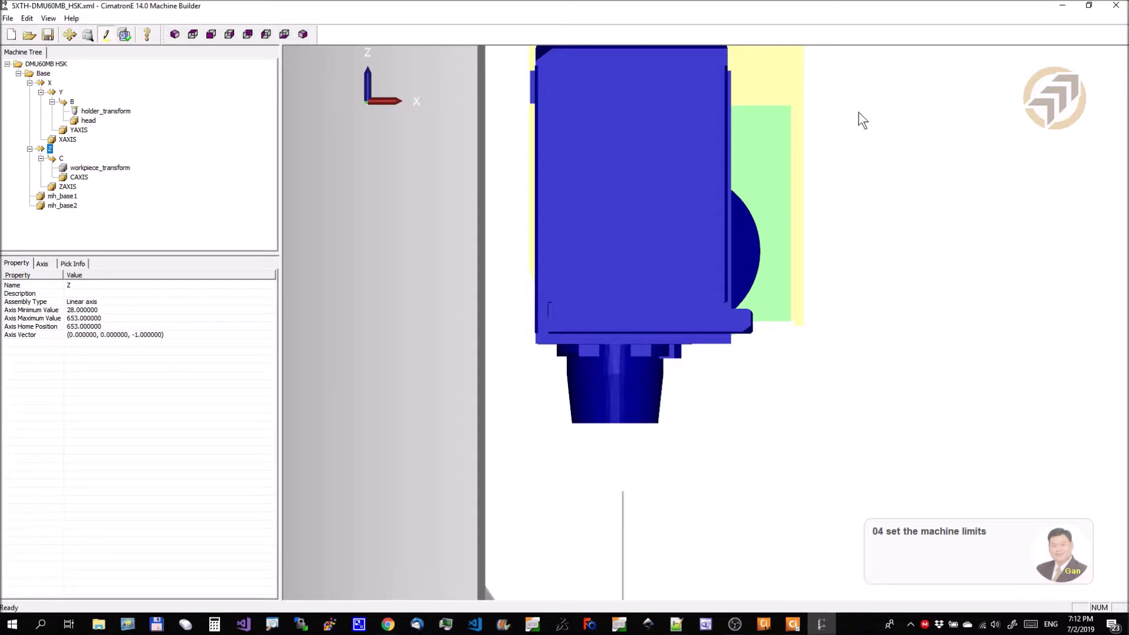
left_click(1062, 6)
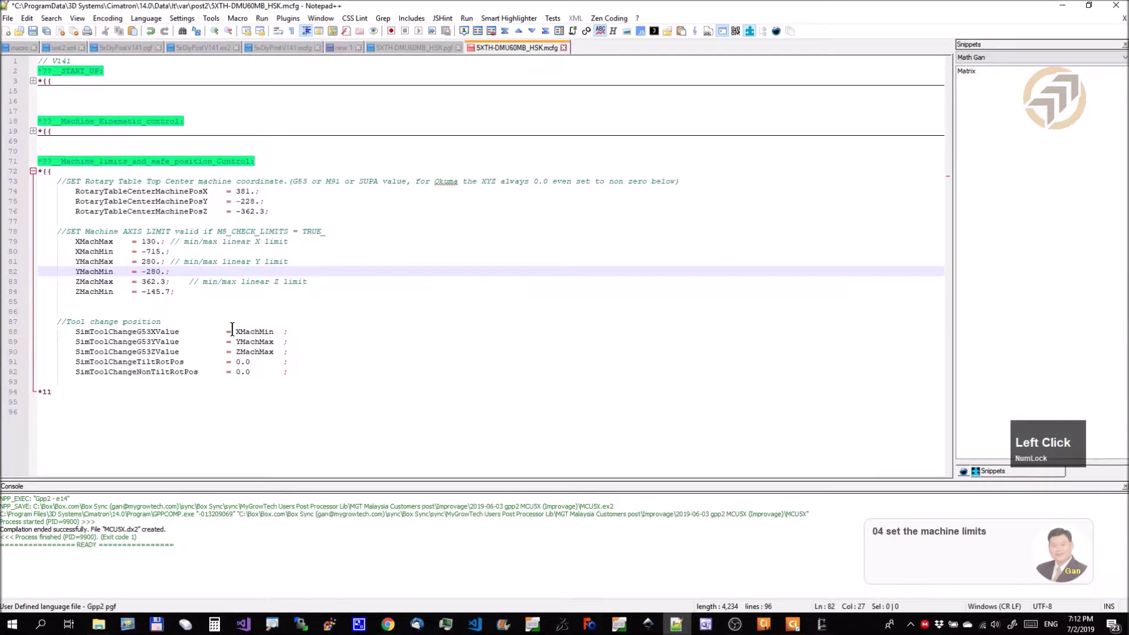
left_click(156, 282)
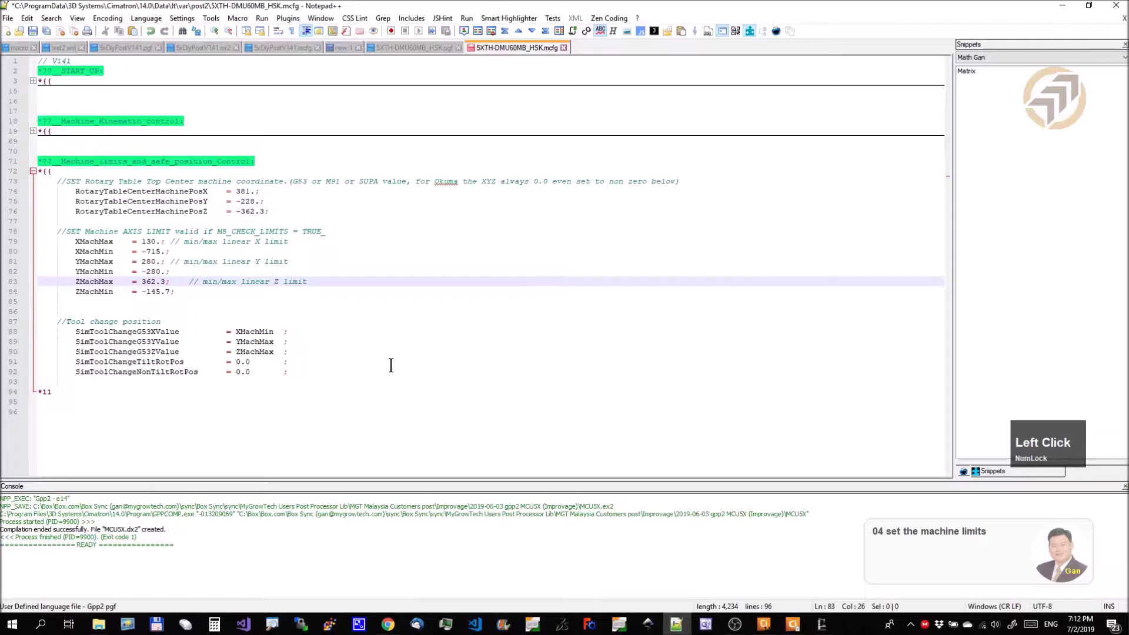
key("Right")
key("Right")
key("BackSpace")
key("BackSpace")
key("BackSpace")
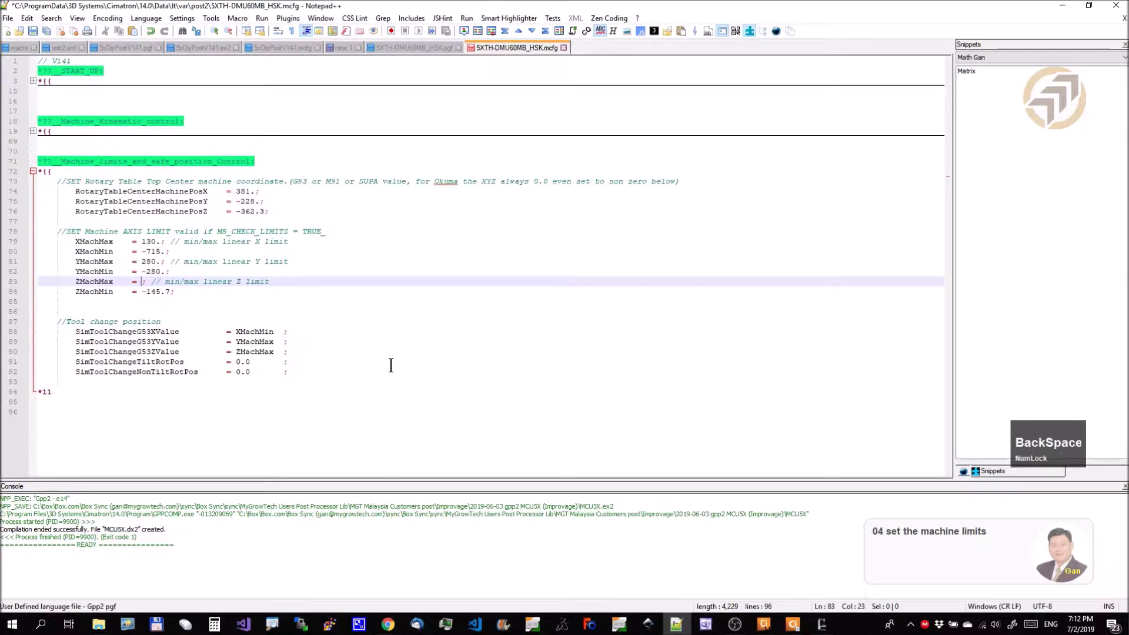
type("65")
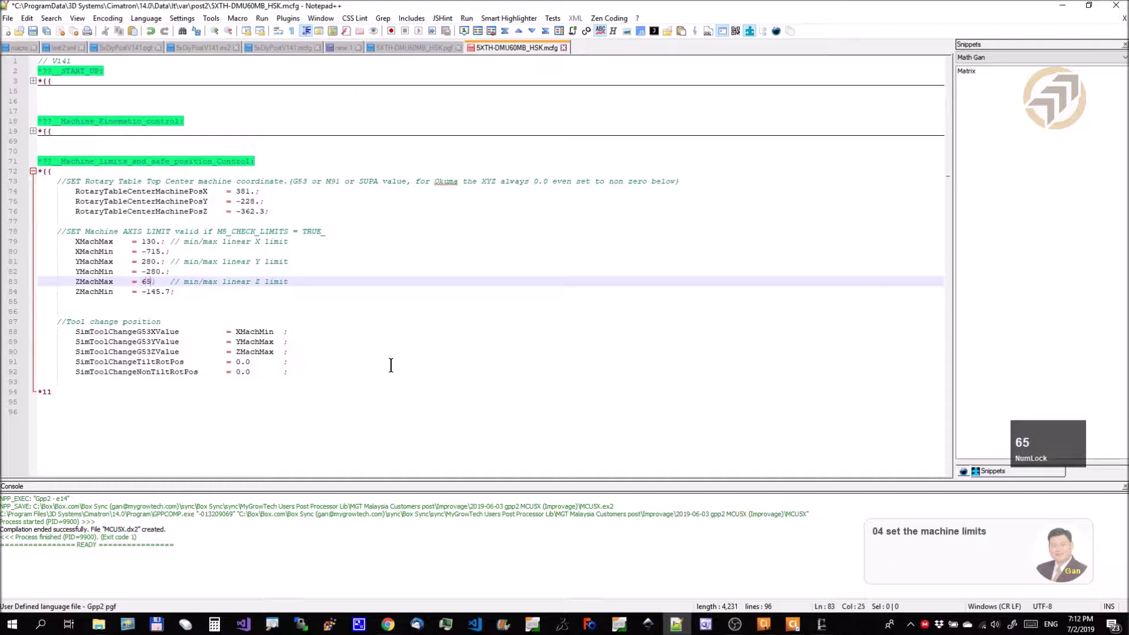
type("3.")
Set ZMachMin to 28 in the machine axis limits.
key("Down")
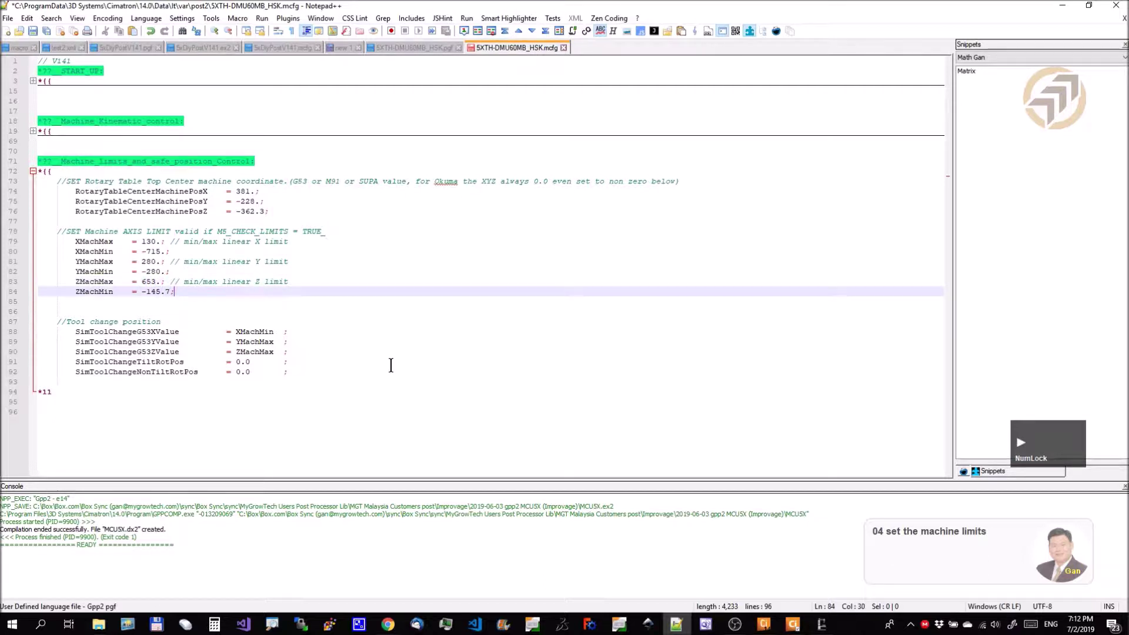
key("BackSpace")
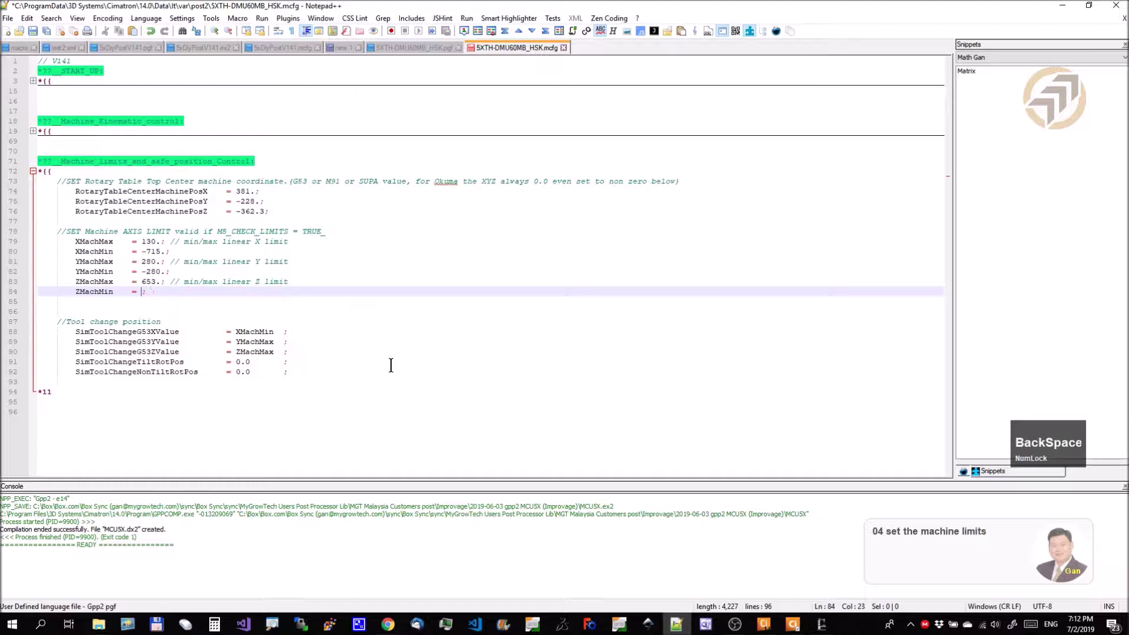
type("28")
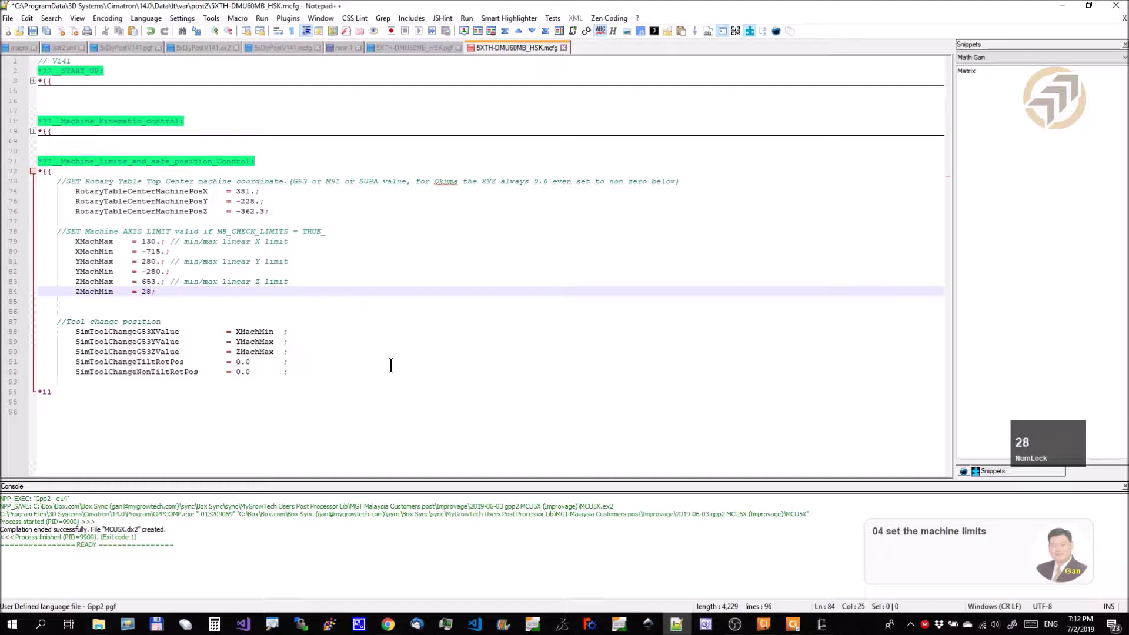
type(".")
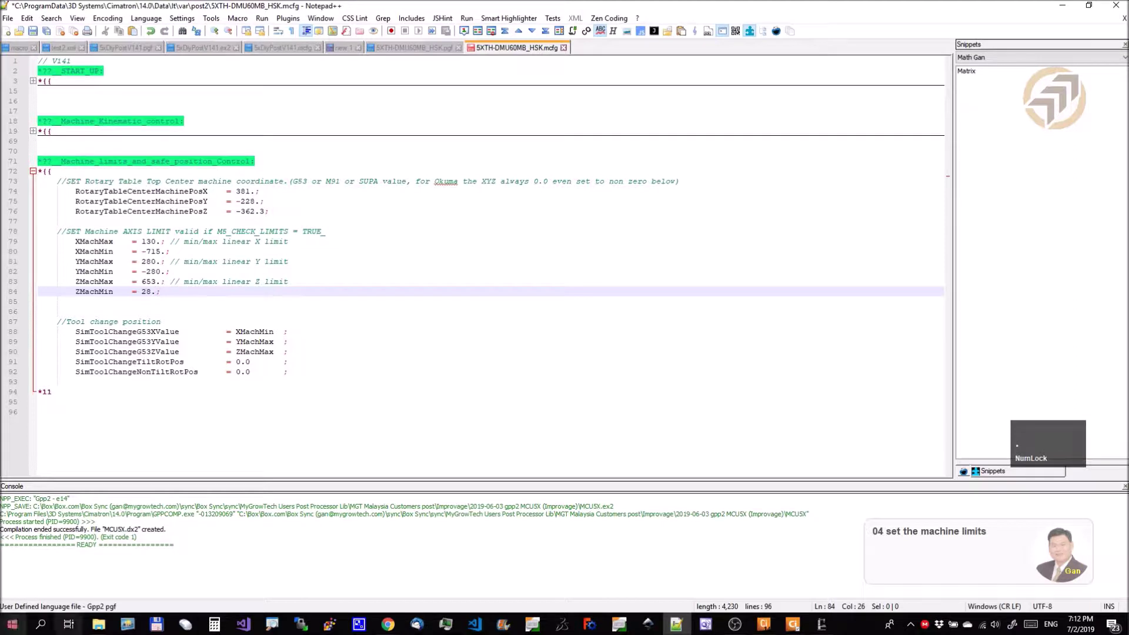
left_click(261, 392)
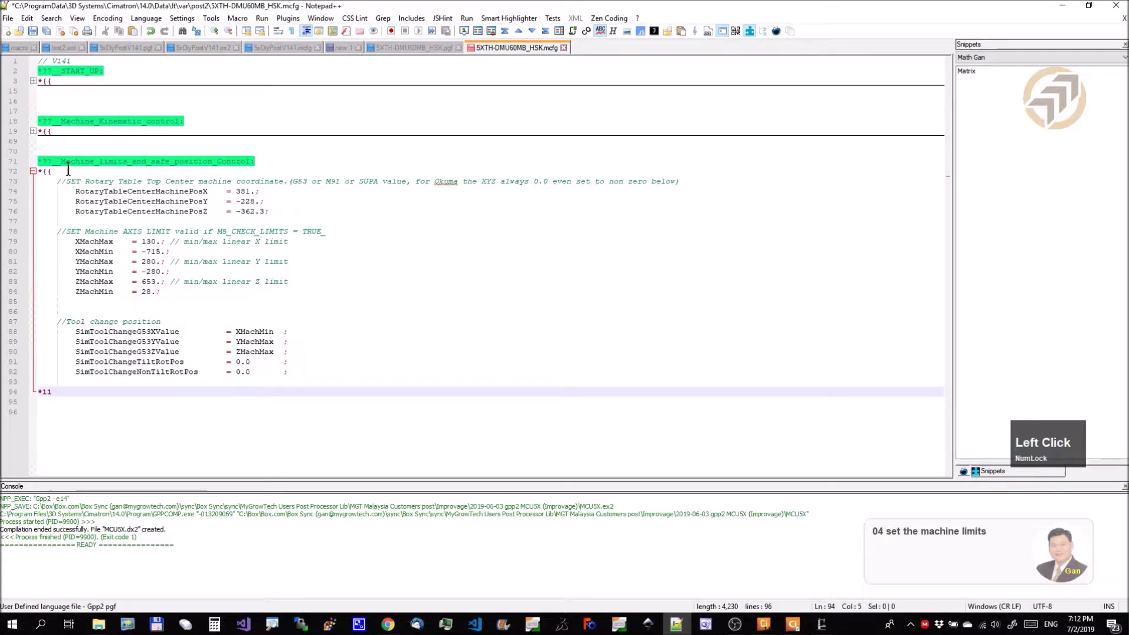
Review the G53 X, Y and Z tool change position assignments against the machine model in Machine Builder.
left_click(146, 331)
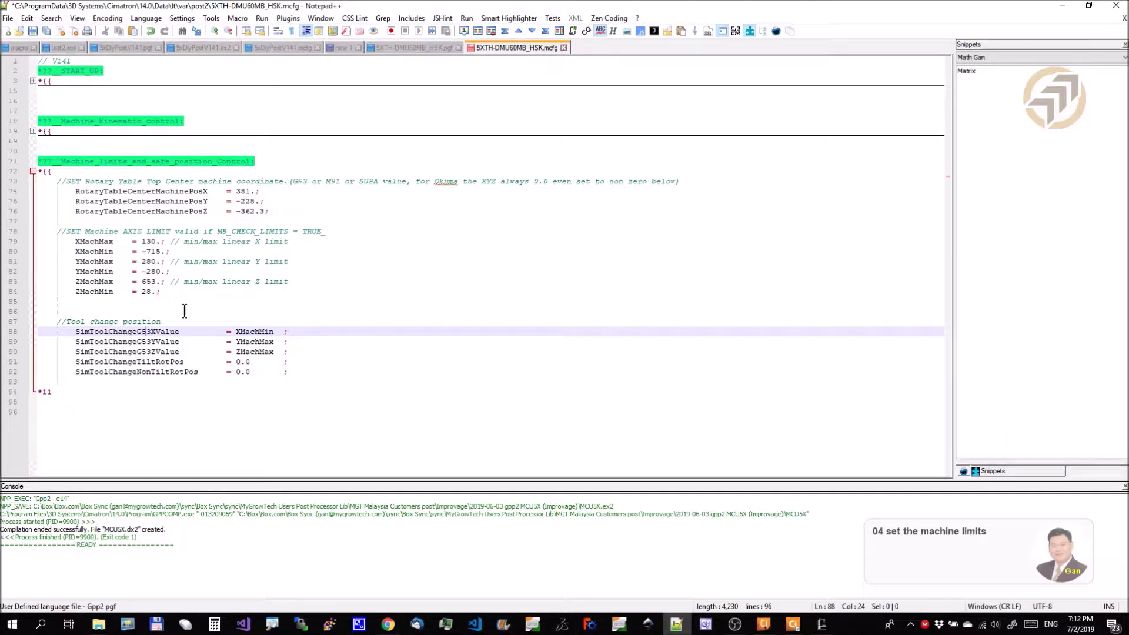
double_click(100, 252)
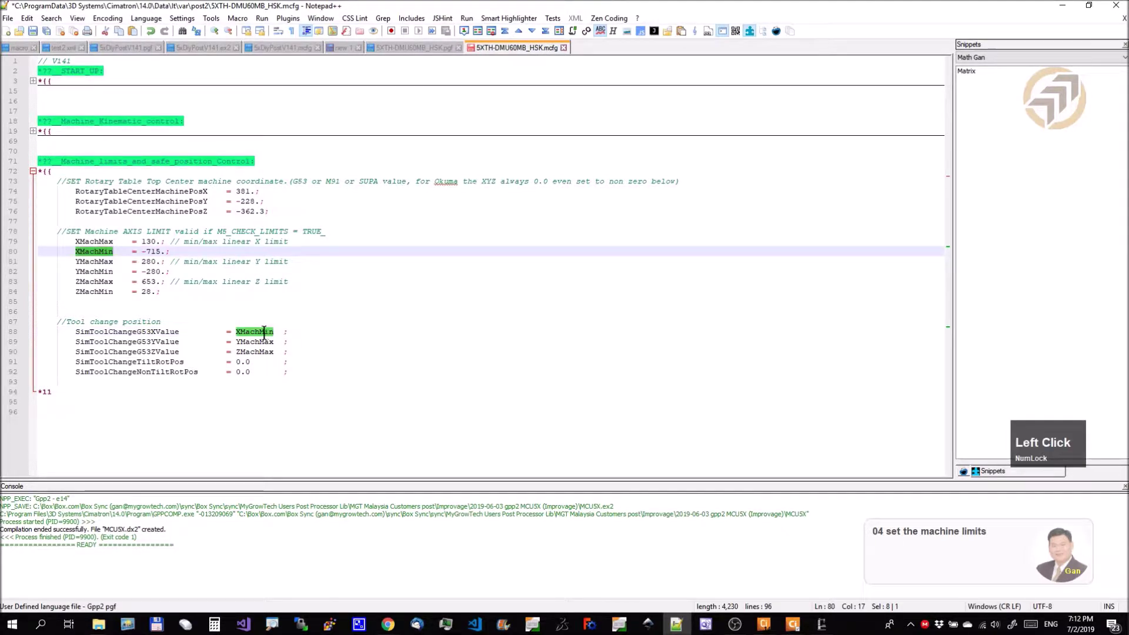
left_click(822, 625)
scroll(804, 369, "up", 2)
scroll(824, 379, "down", 3)
middle_click_drag(862, 404, 736, 378)
left_click_drag(729, 373, 676, 338)
scroll(676, 340, "down", 4)
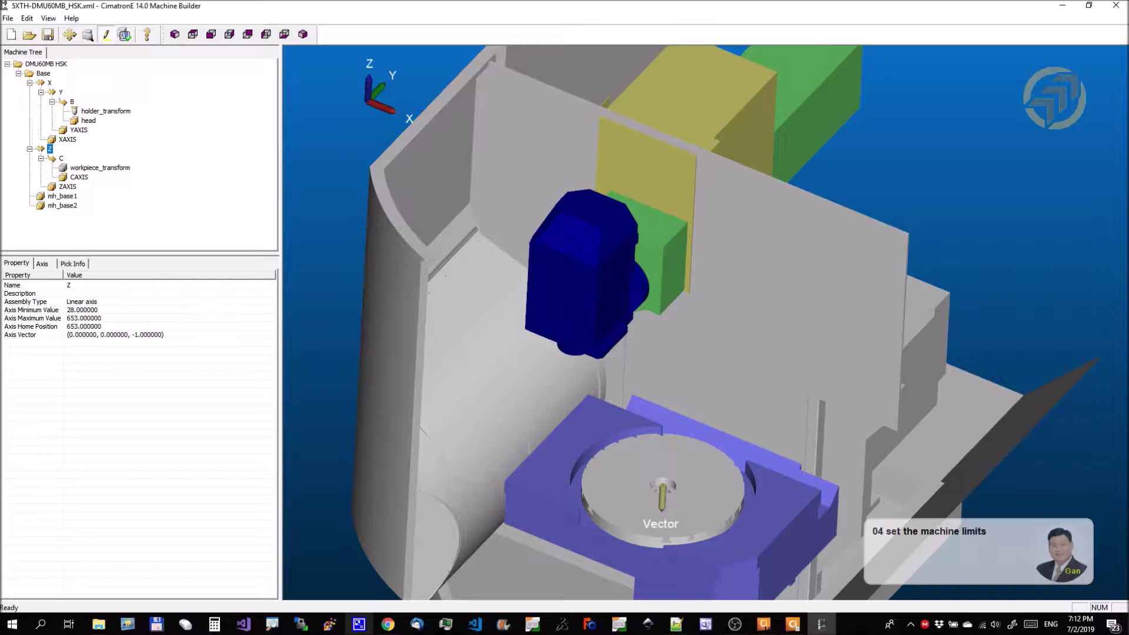
left_click(676, 624)
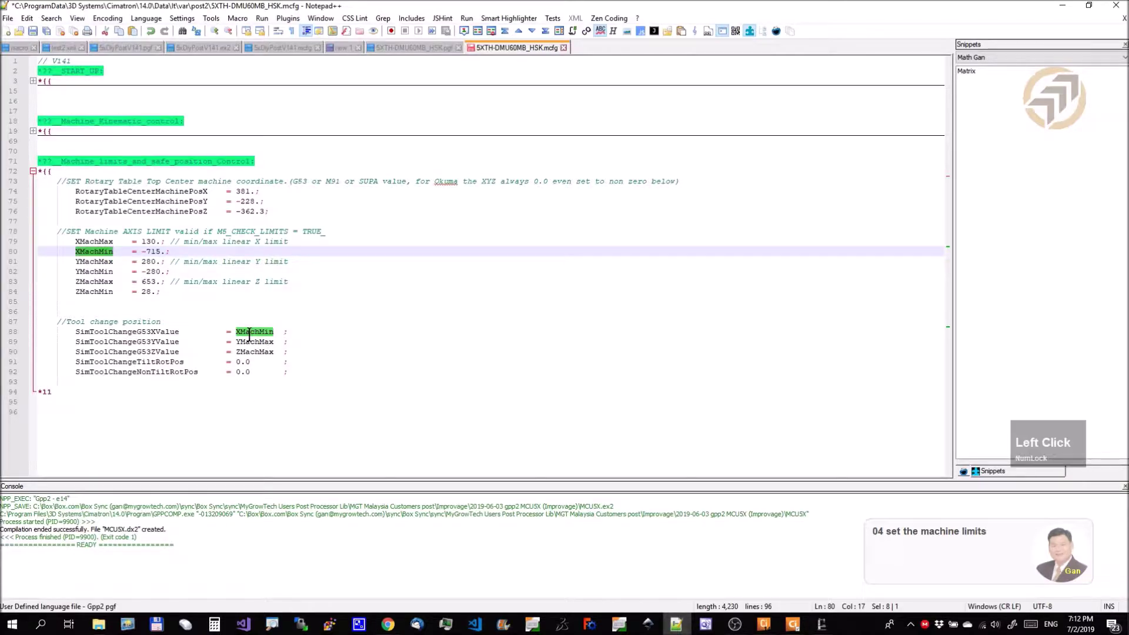
left_click(257, 332)
left_click(263, 343)
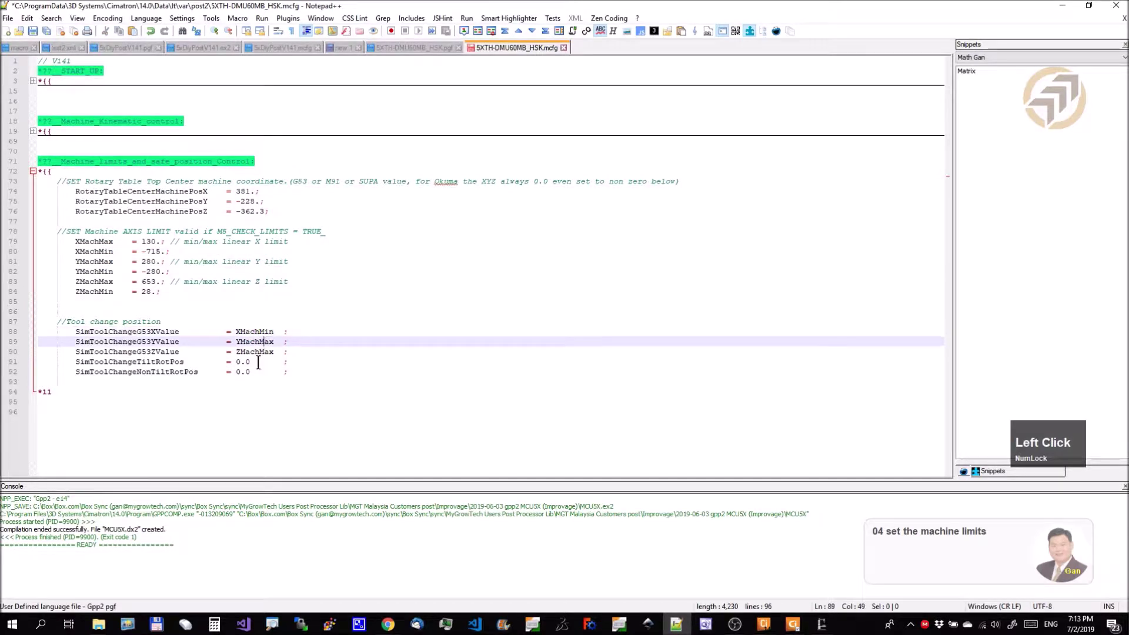
left_click(259, 352)
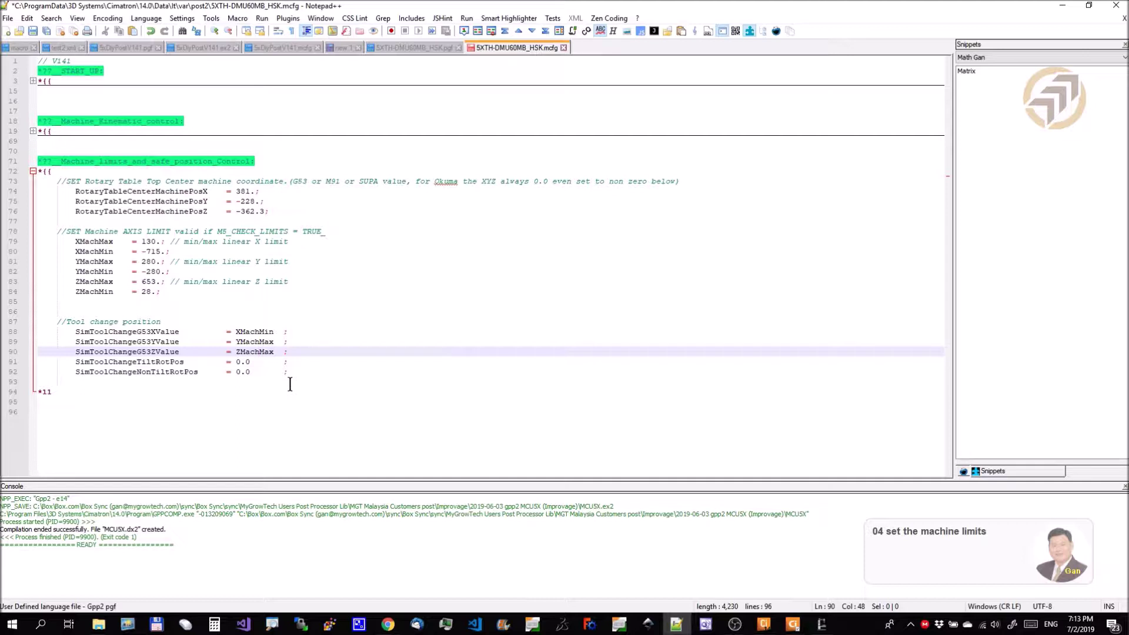
Highlight the three RotaryTableCenterMachinePos lines and check the rotary table center in the Machine Builder model.
left_click(338, 302)
left_click_drag(311, 210, 2, 194)
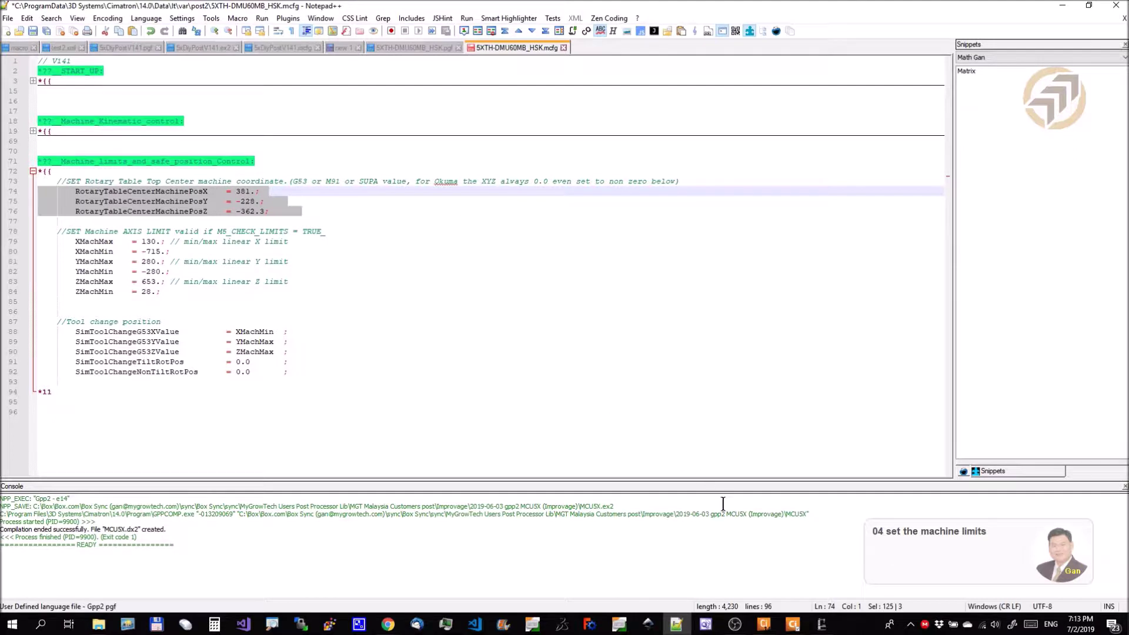
left_click(821, 623)
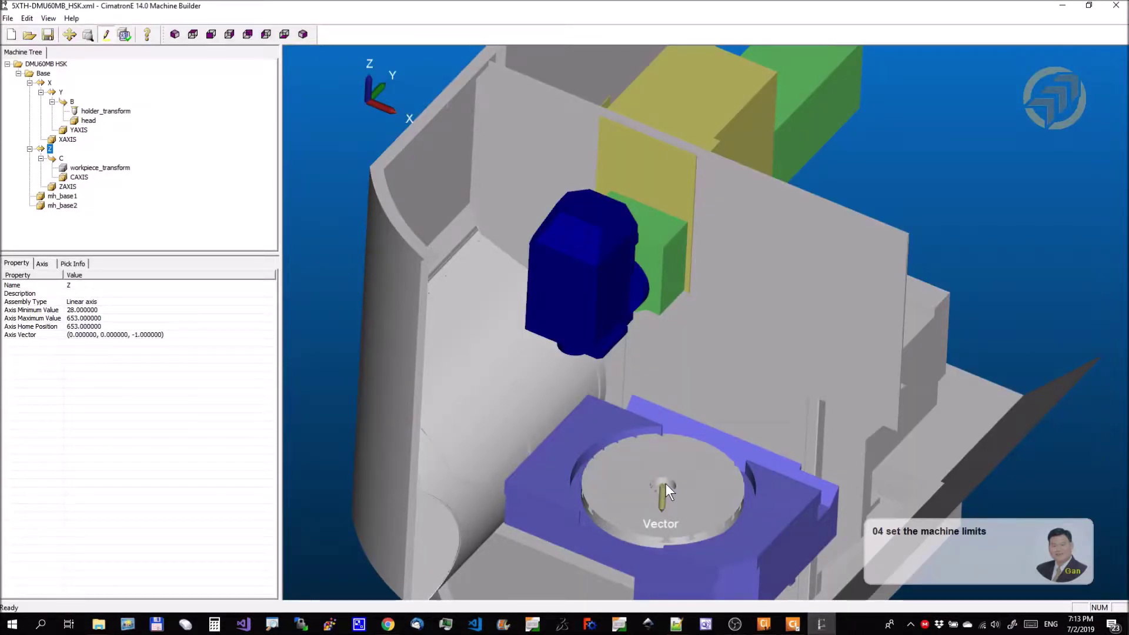
left_click(1063, 5)
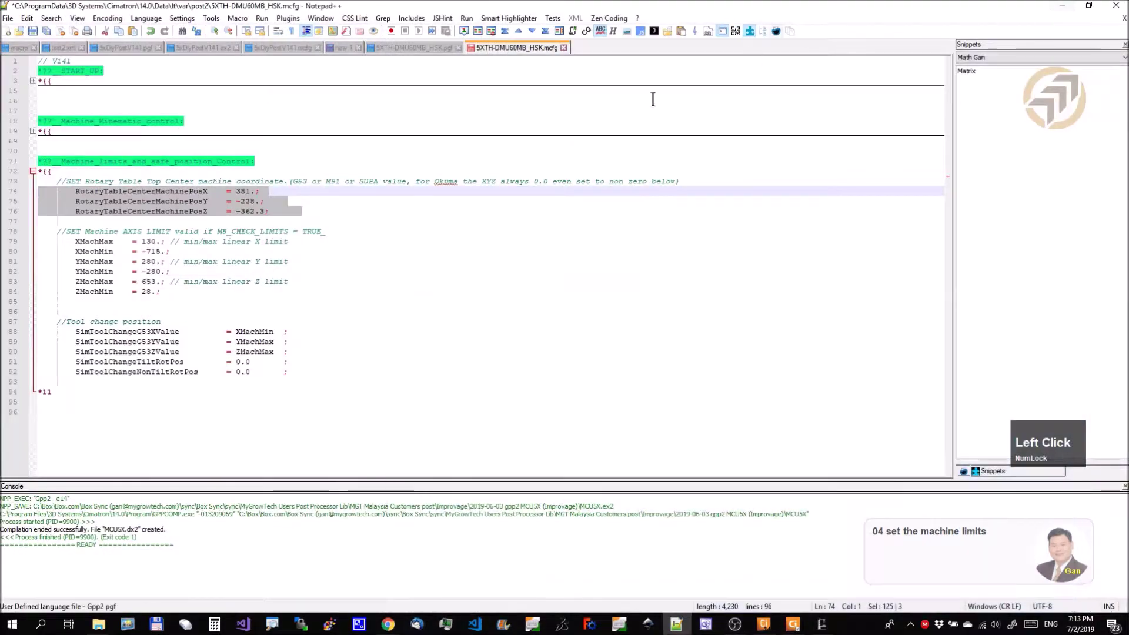
Set RotaryTableCenterMachinePosZ to -653 in Notepad++.
left_click(249, 191)
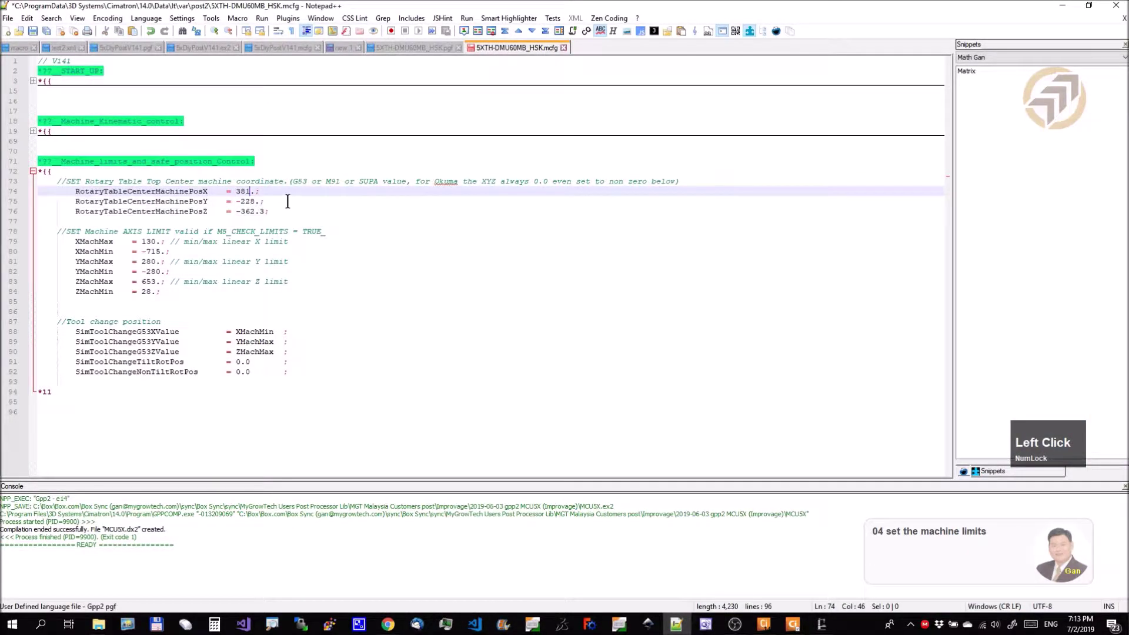
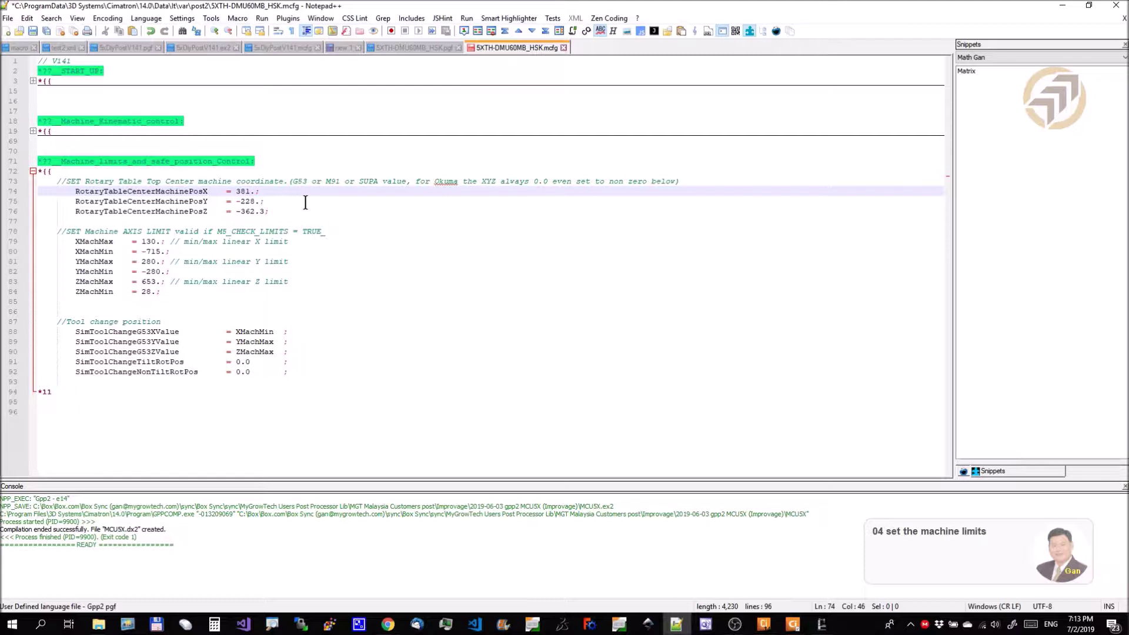
key("Down")
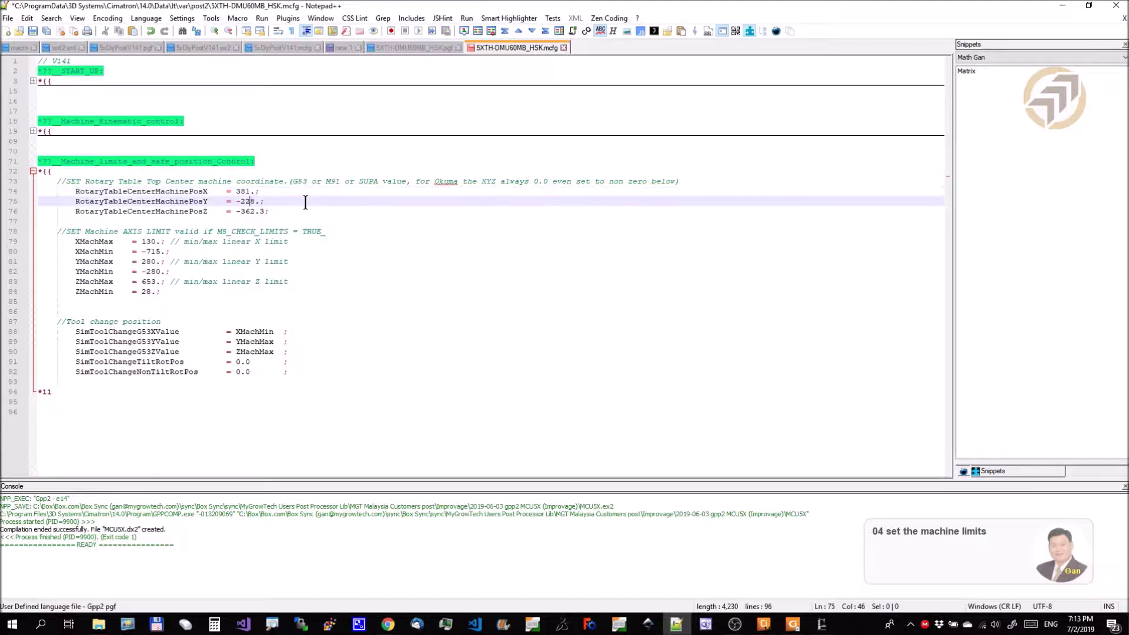
key("Num_Lock")
key("Down")
key("Right")
key("Right")
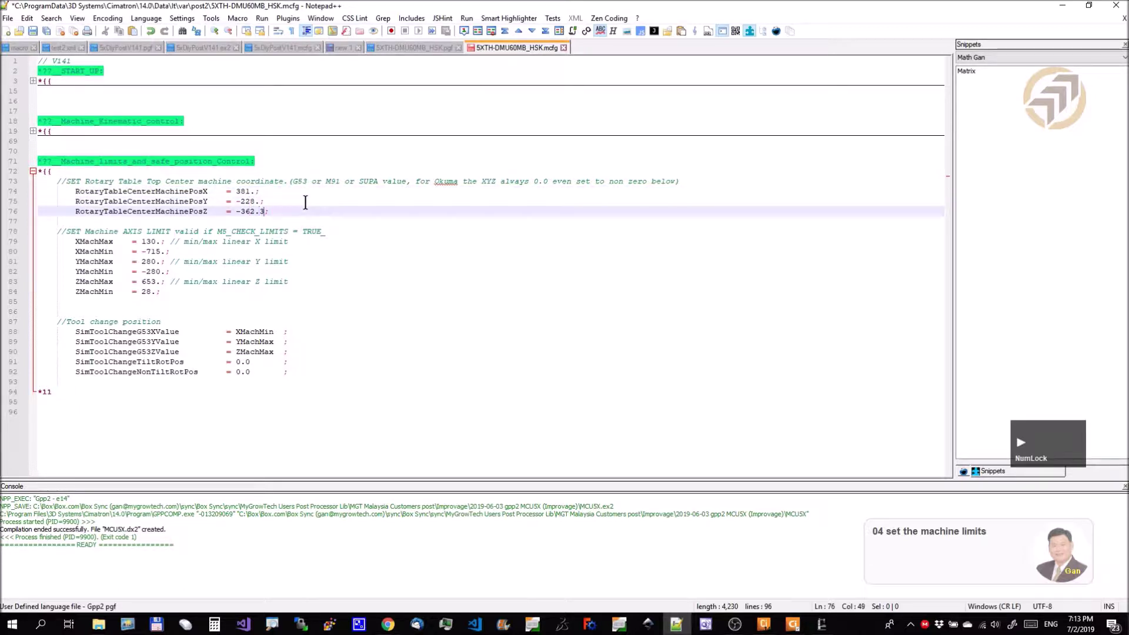
key("BackSpace")
key("BackSpace")
key("BackSpace")
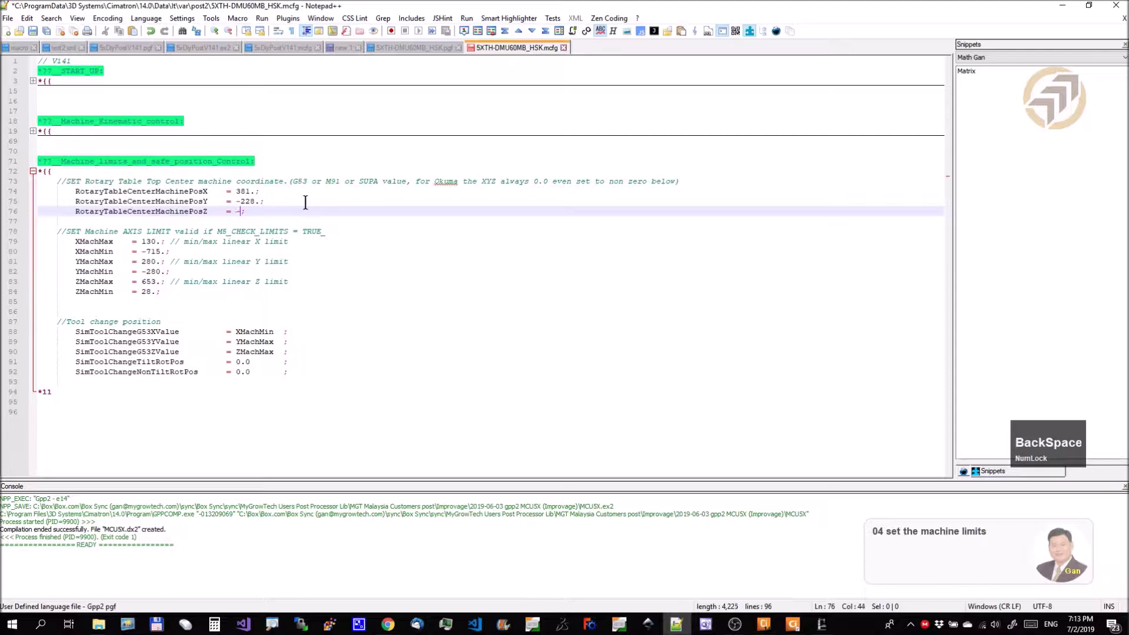
type("653")
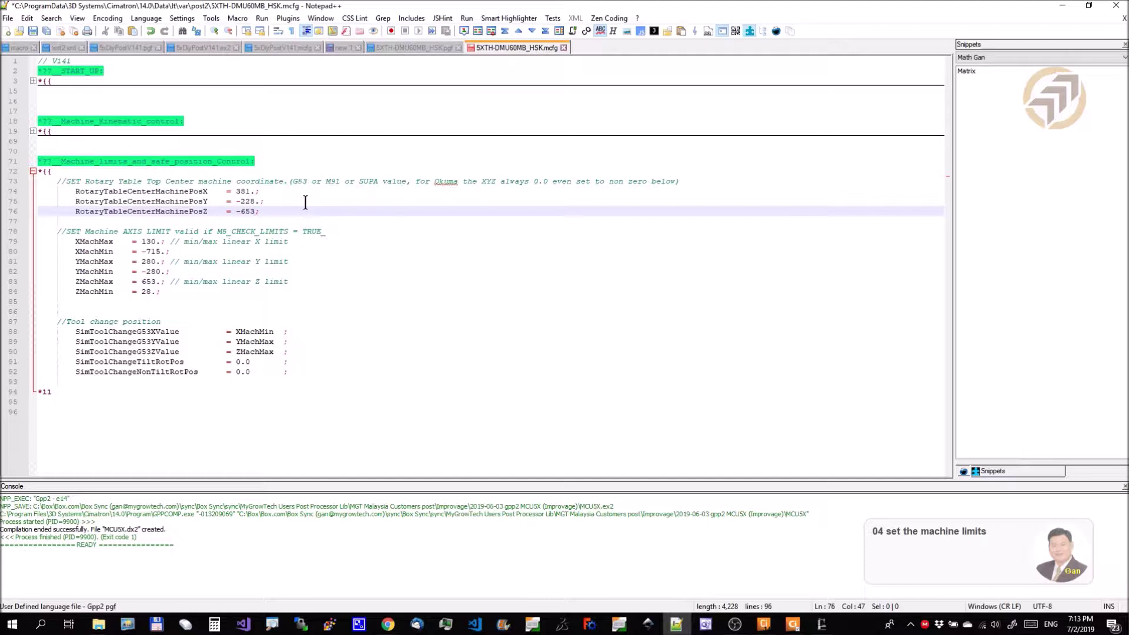
type(".")
Set RotaryTableCenterMachinePosY to -280.
key("Up")
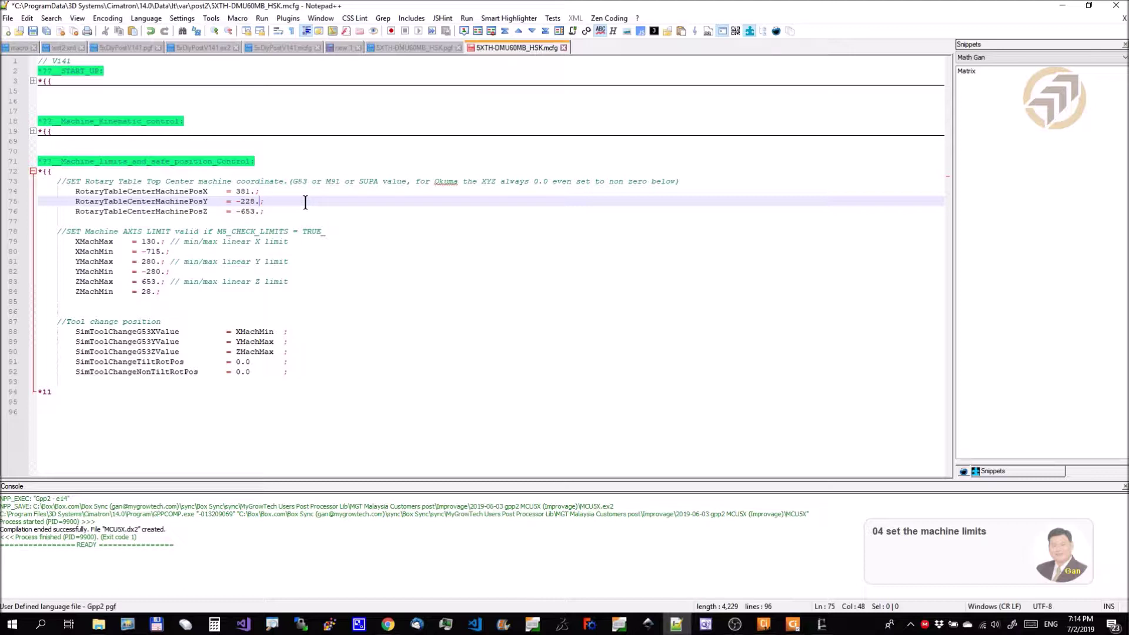
key("Left")
key("BackSpace")
key("BackSpace")
Set RotaryTableCenterMachinePosX to 715.
key("Up")
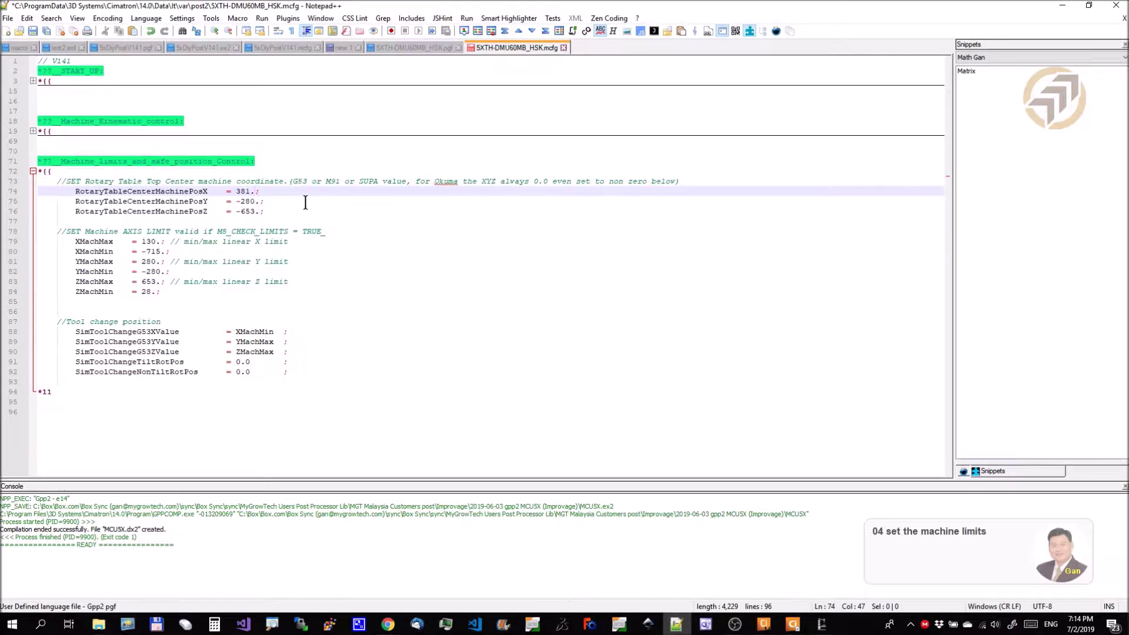
key("Left")
key("BackSpace")
key("BackSpace")
key("BackSpace")
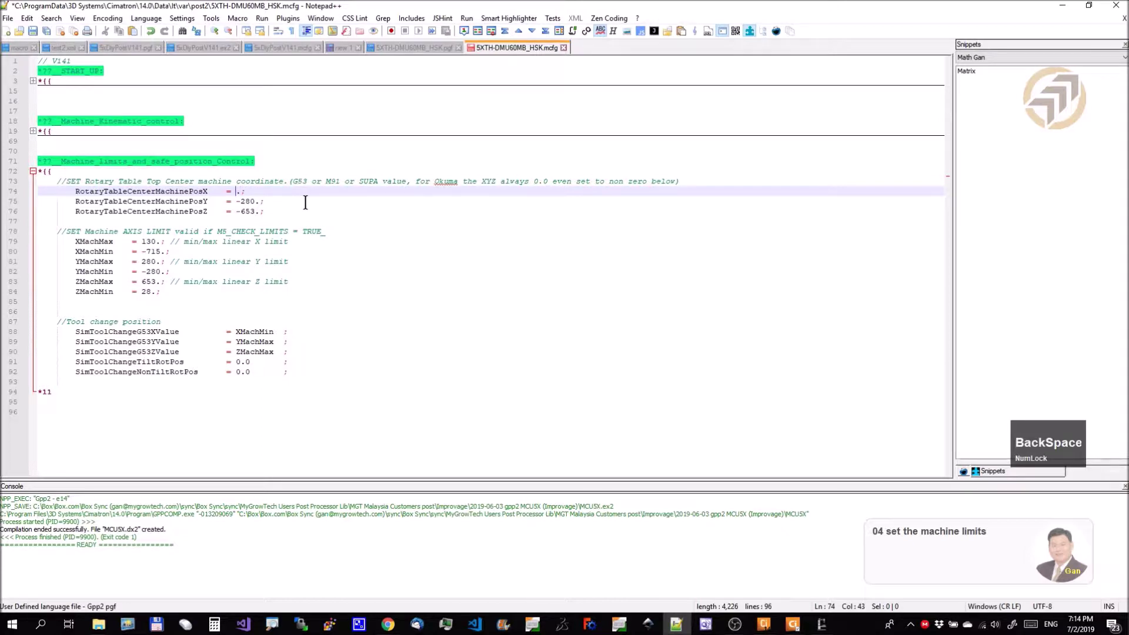
type("715")
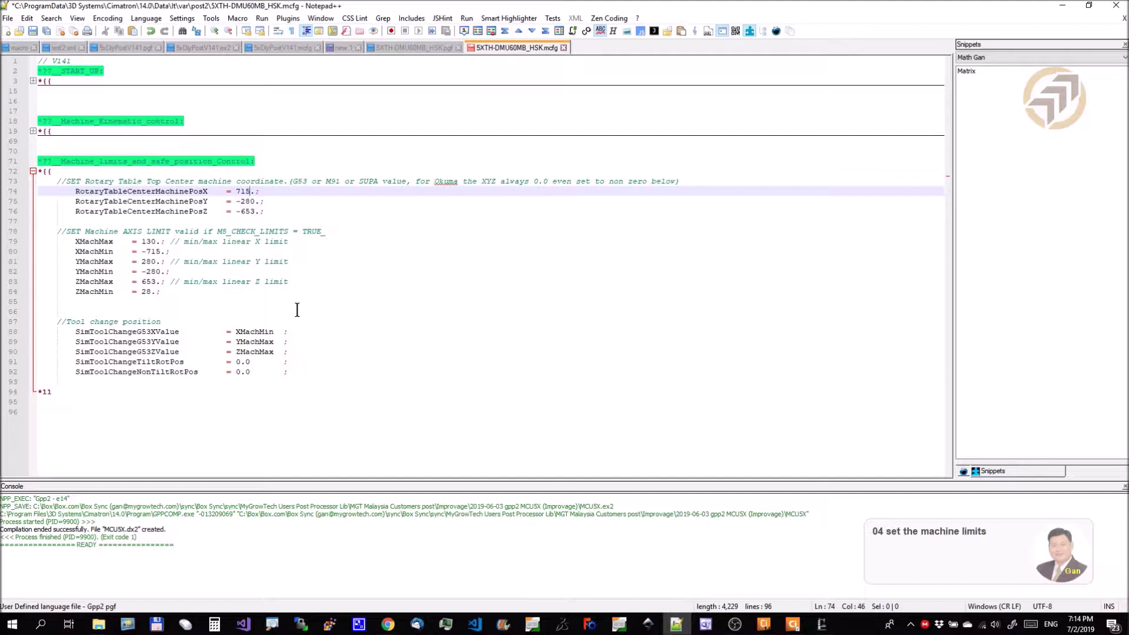
Review the edited rotary table center X, Y and Z lines by highlighting them.
left_click_drag(283, 213, 142, 192)
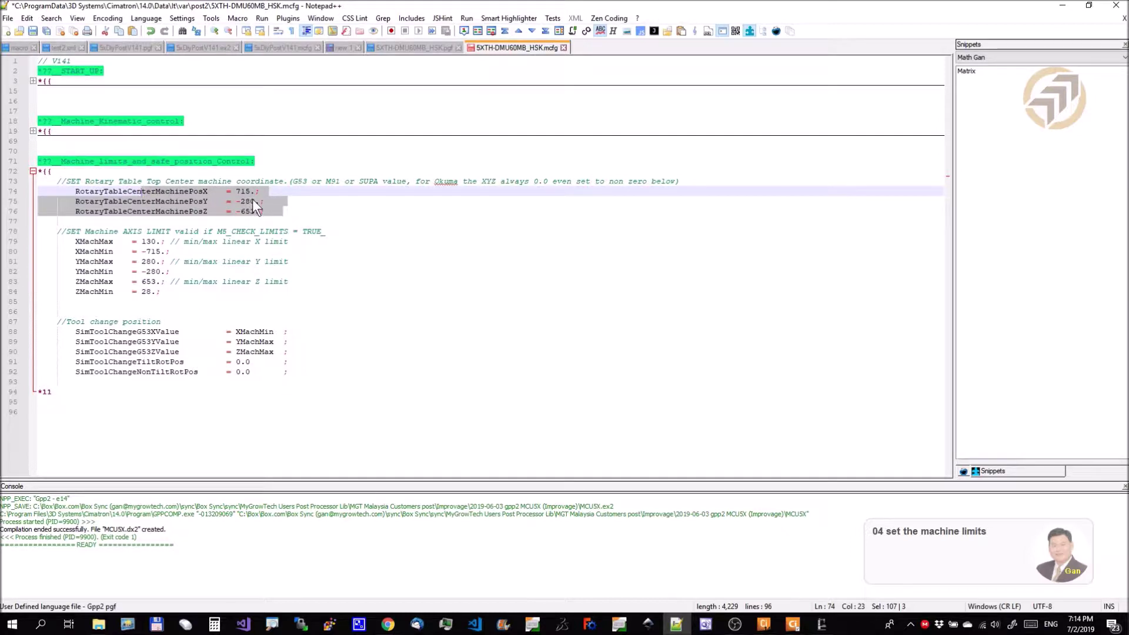
left_click(314, 210)
left_click_drag(314, 210, 198, 191)
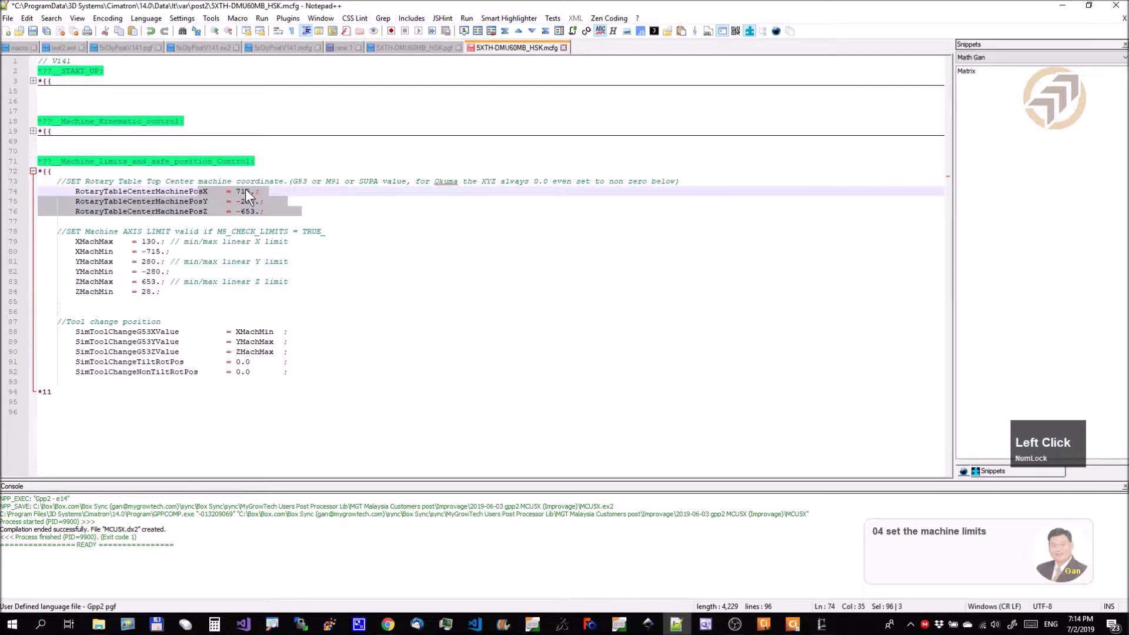
left_click(316, 211)
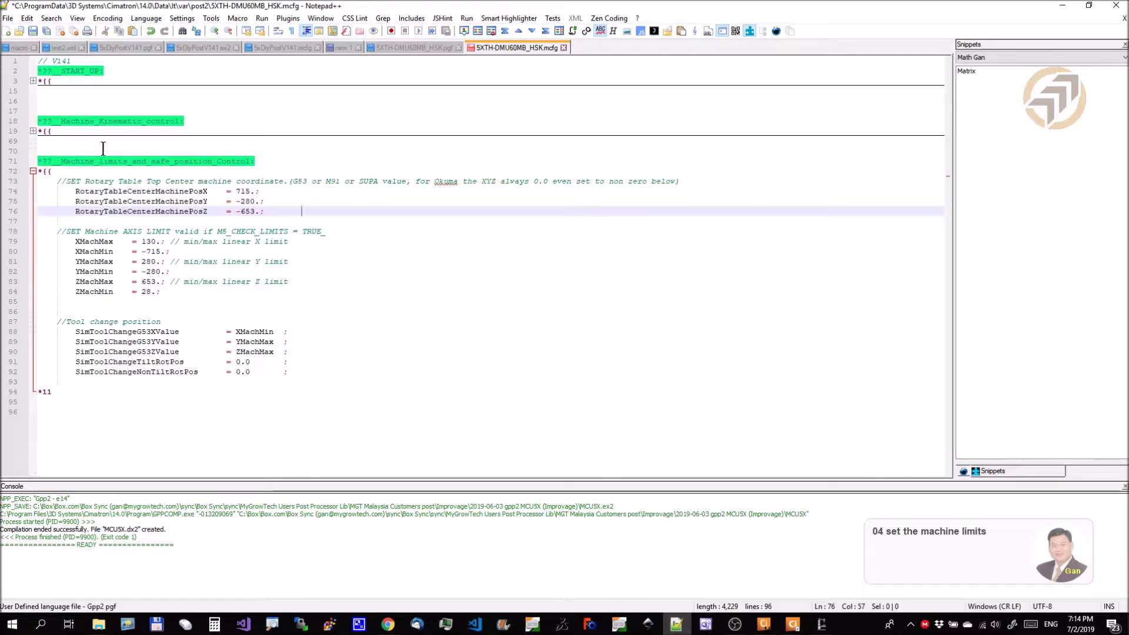
Save 5XTH-DMU60MB_HSK.mcfg and bring up 5XTH-DMU60MB_HSK.pgf for editing.
left_click(34, 30)
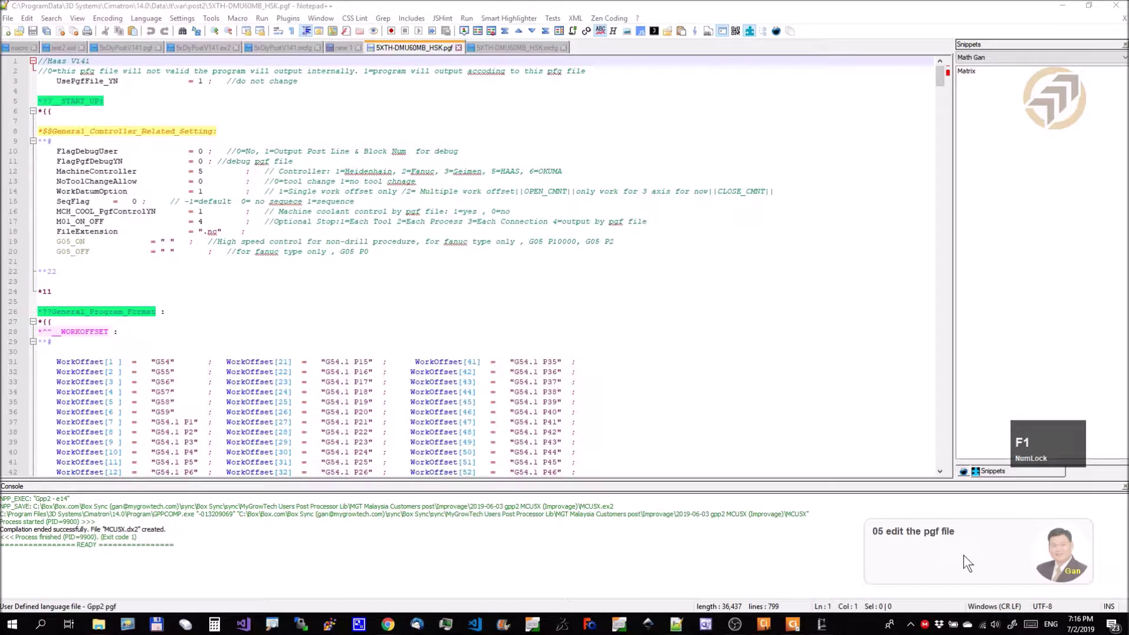
left_click(518, 48)
left_click(411, 48)
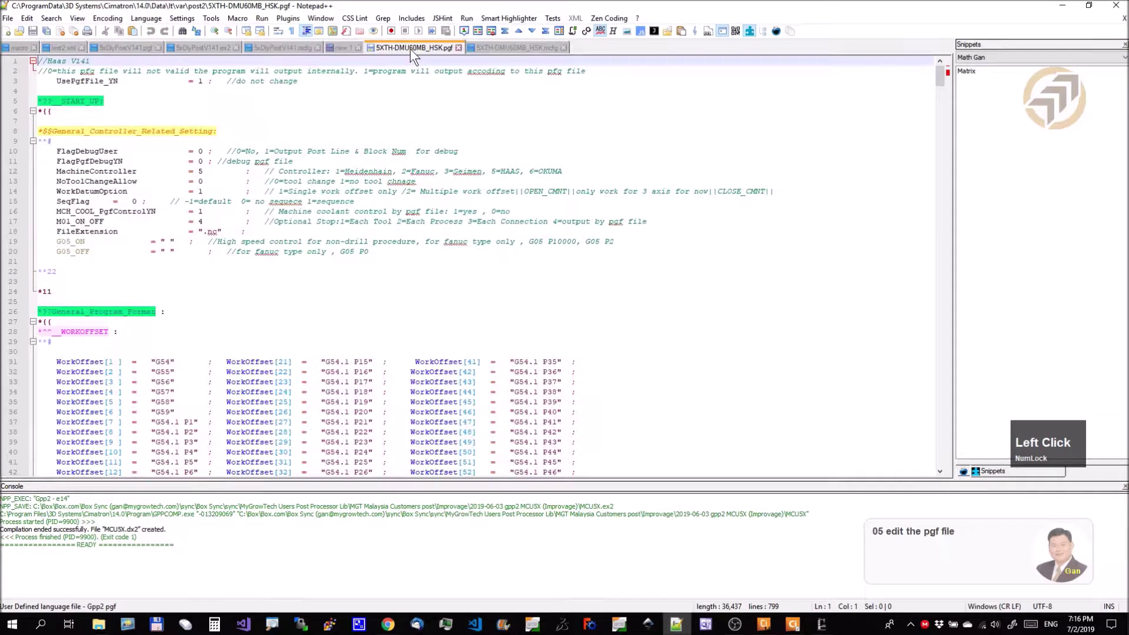
Check which controller the header comment of 5XTH-DMU60MB_HSK.pgf names by highlighting it.
scroll(579, 185, "up", 2)
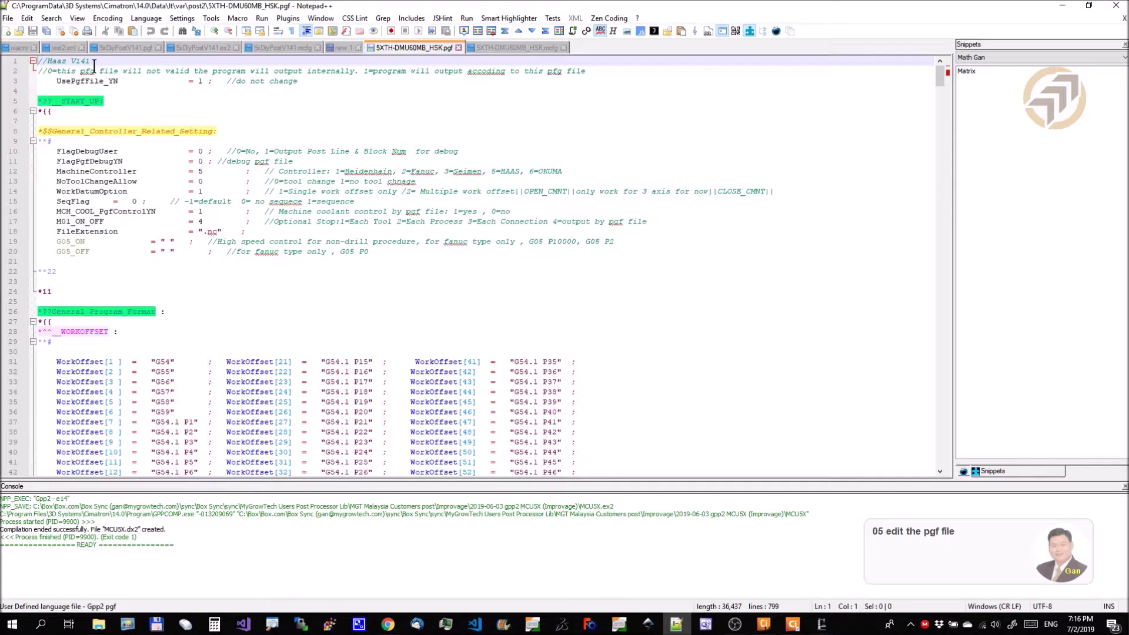
double_click(57, 61)
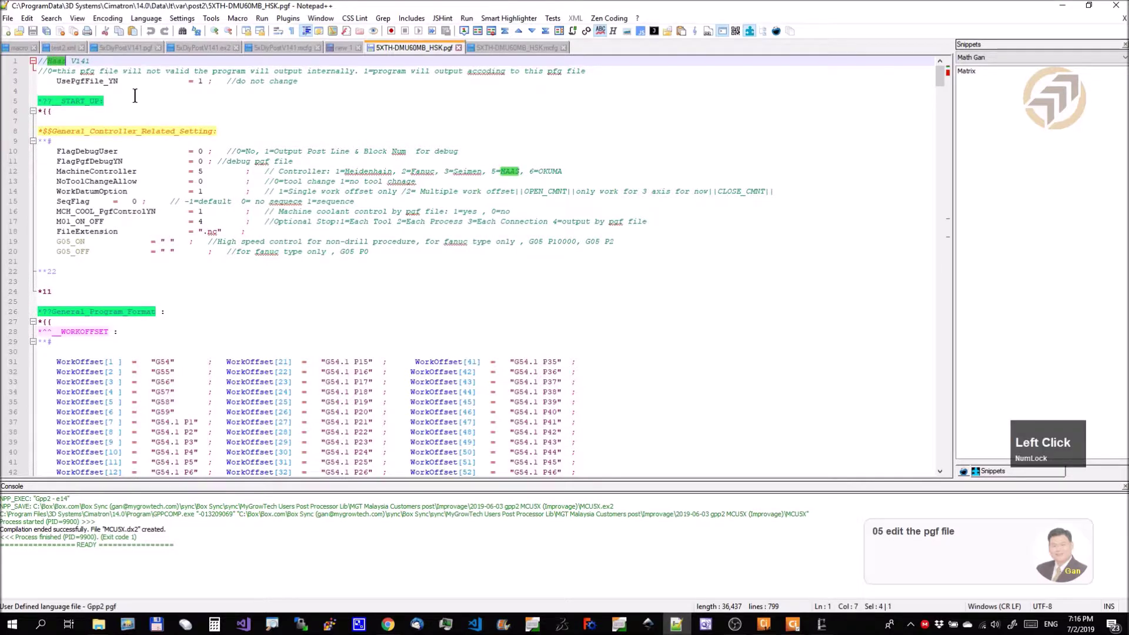
left_click(171, 112)
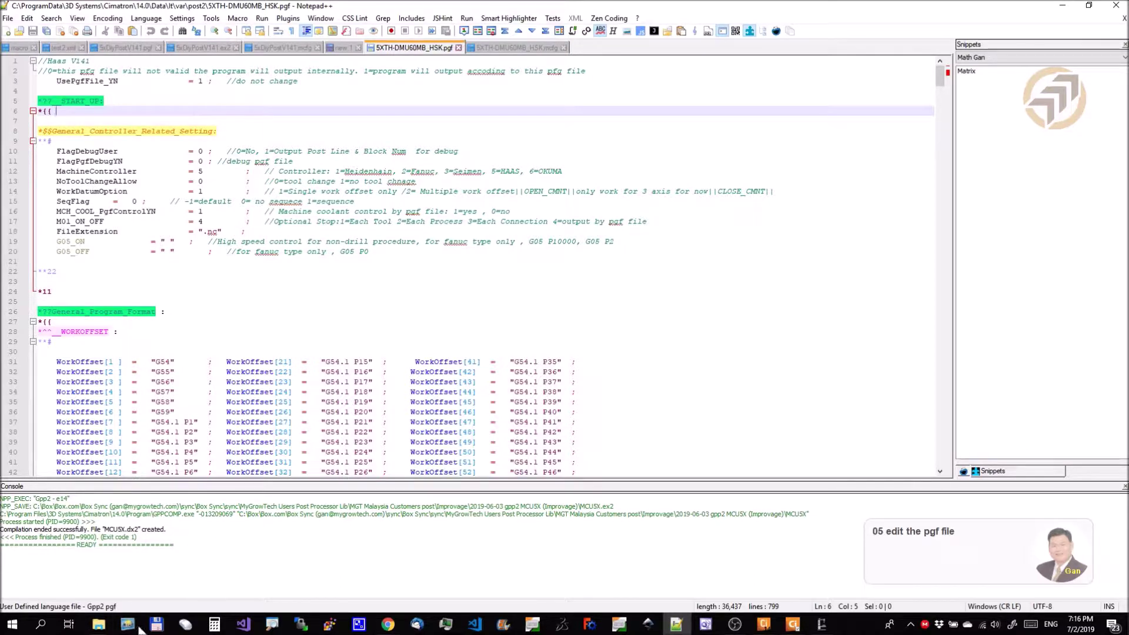
Switch to the C:\xxx folder in File Explorer and open the others folder inside 2019-06-24 gpp2 5xDiyPostV141.zip.
left_click(99, 625)
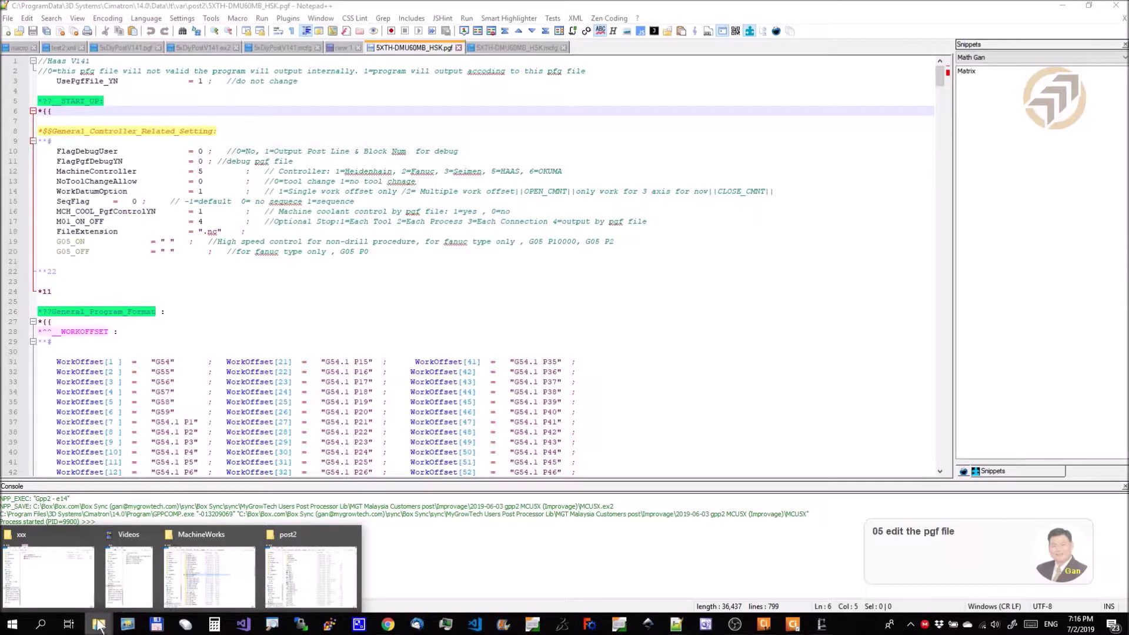
left_click(48, 575)
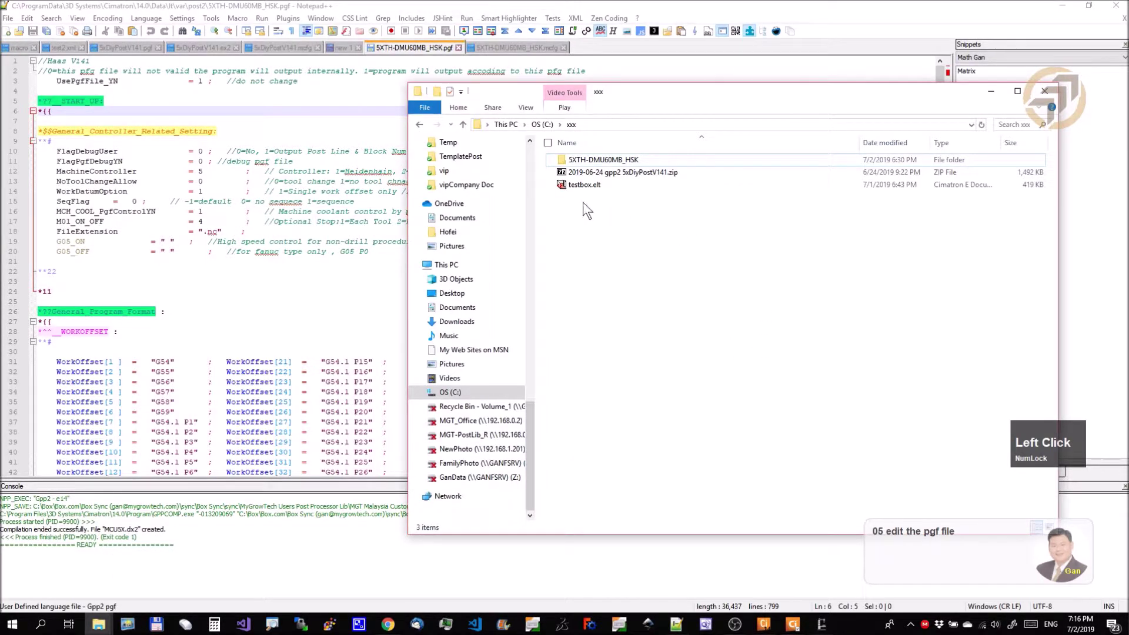
double_click(637, 174)
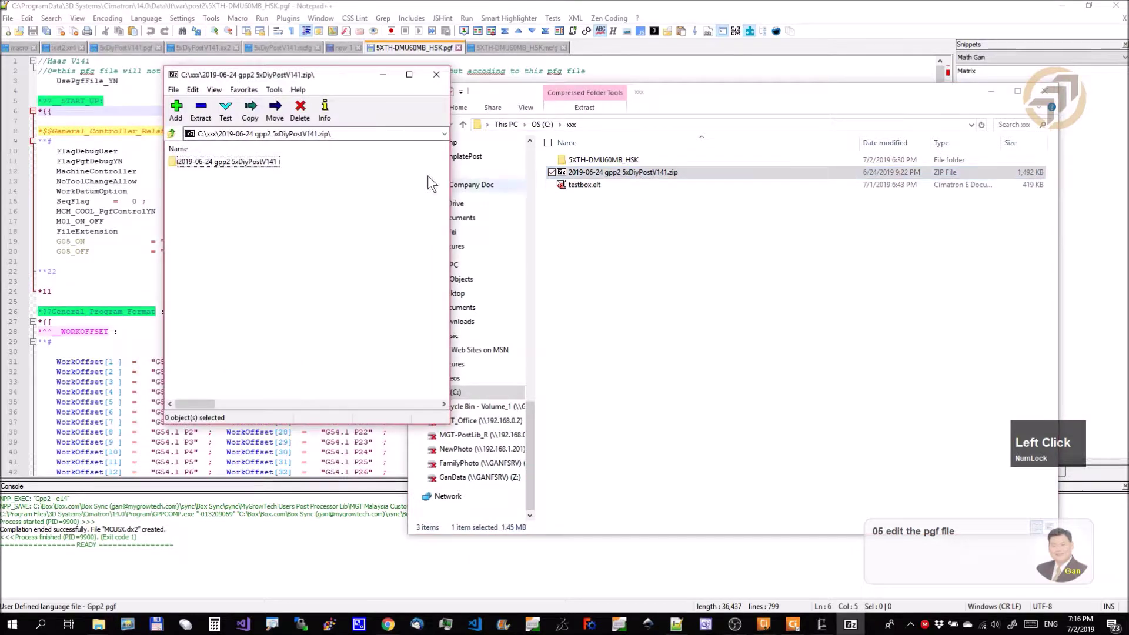
double_click(253, 162)
double_click(187, 164)
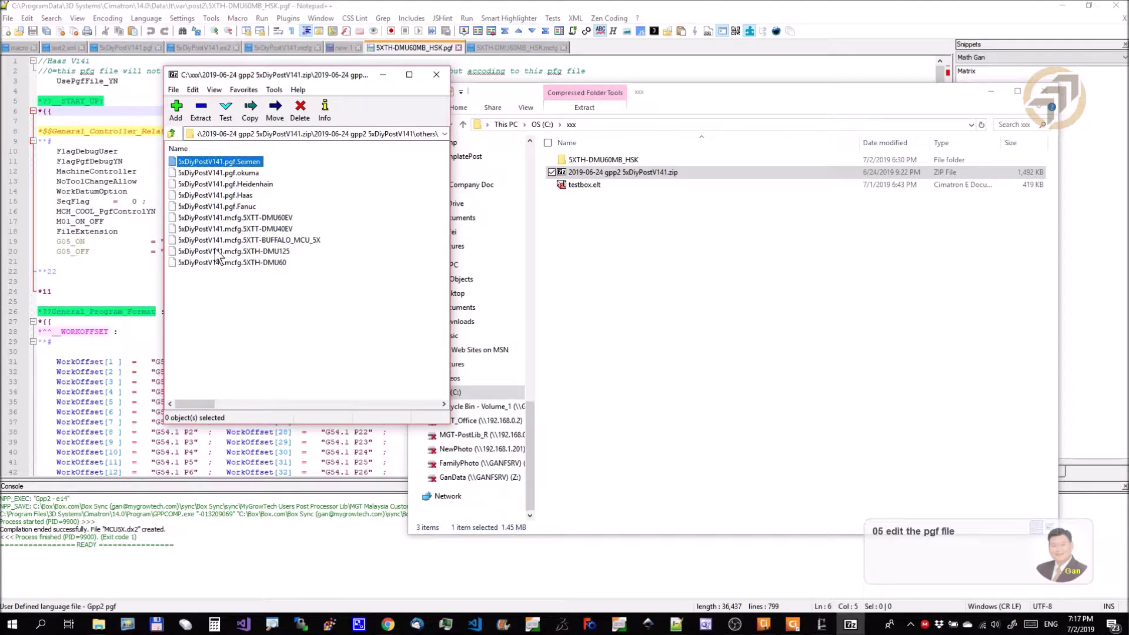
Extract 5xDiyPostV141.pgf.Heidenhain from the archive into C:\xxx and close the archive.
left_click(243, 186)
left_click_drag(244, 187, 642, 353)
left_click(377, 310)
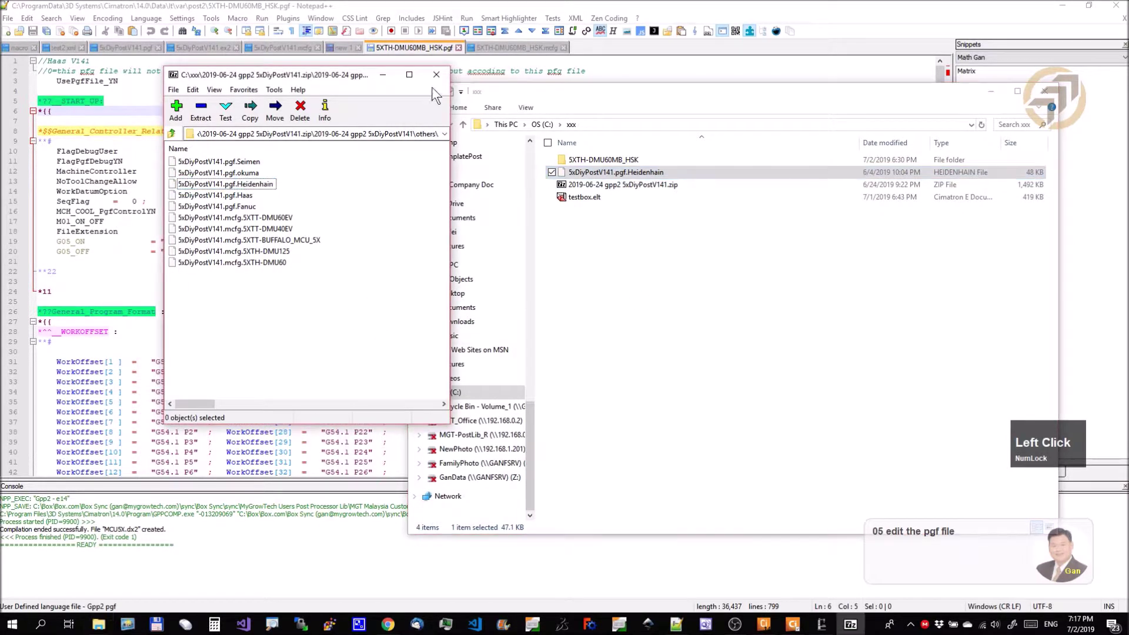
left_click(445, 75)
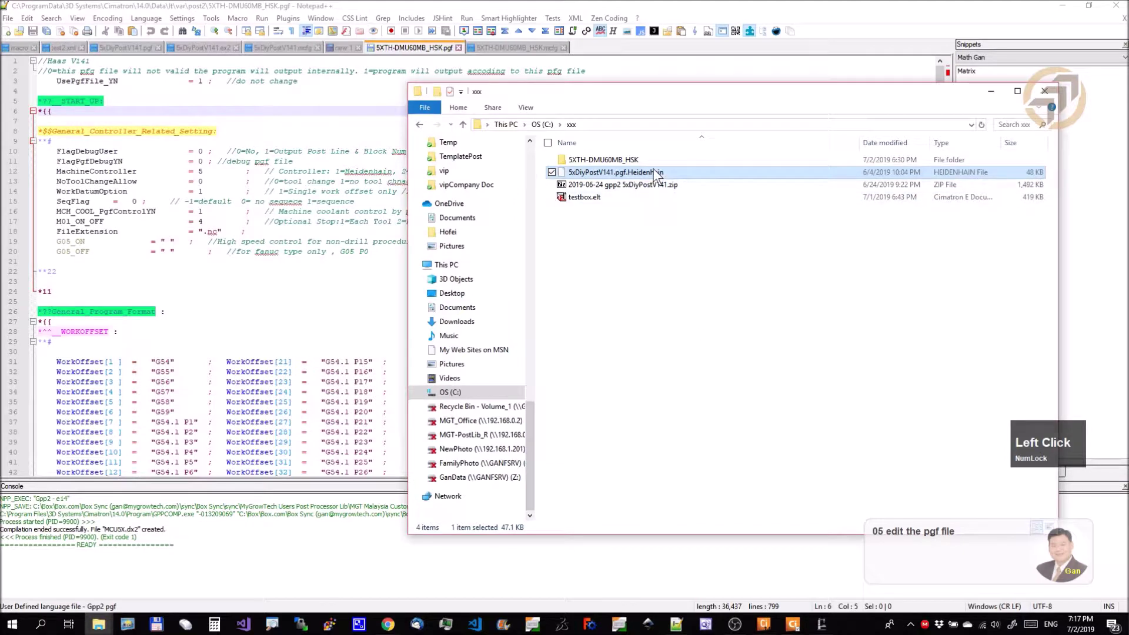
Open 5xDiyPostV141.pgf.Heidenhain in Notepad++ and copy its entire contents.
left_click_drag(653, 172, 364, 164)
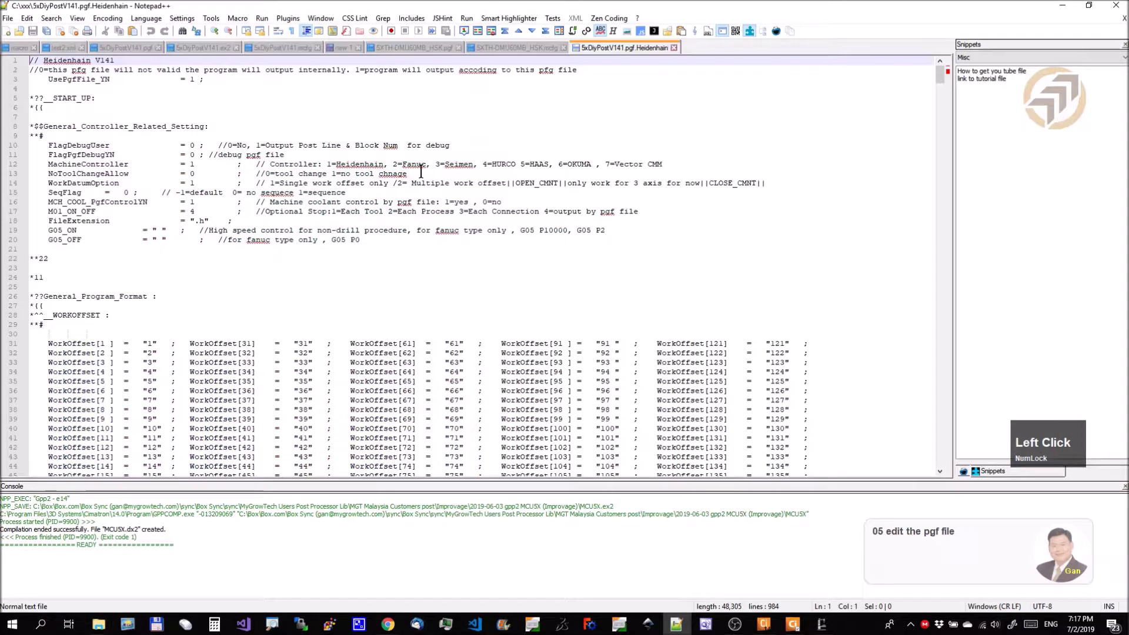
scroll(706, 306, "up", 2)
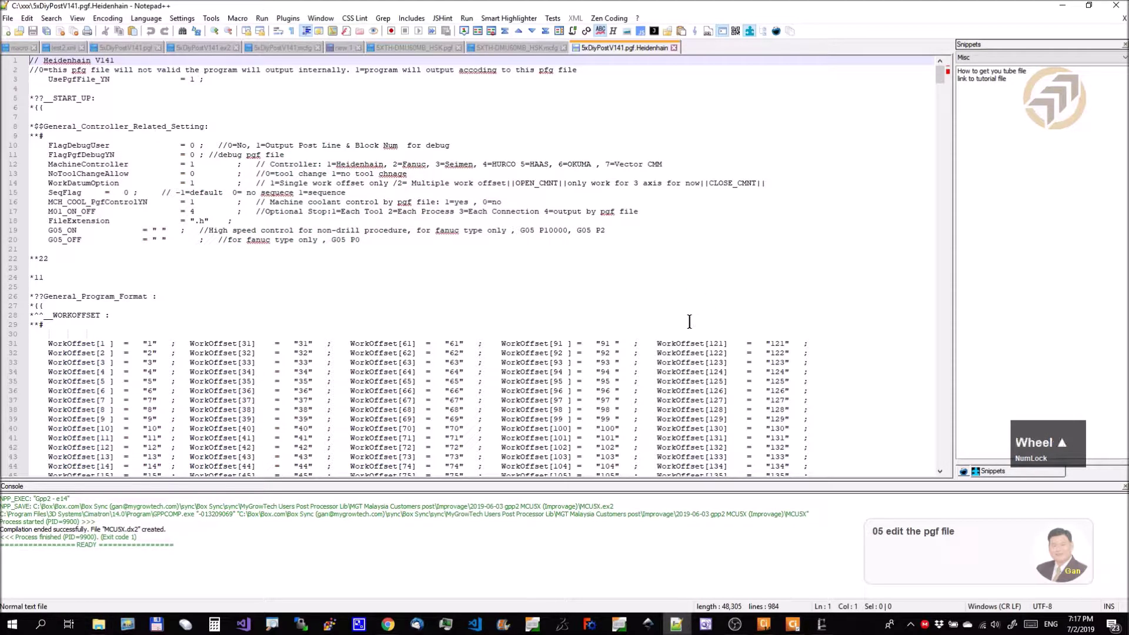
left_click(708, 296)
key("ctrl+a")
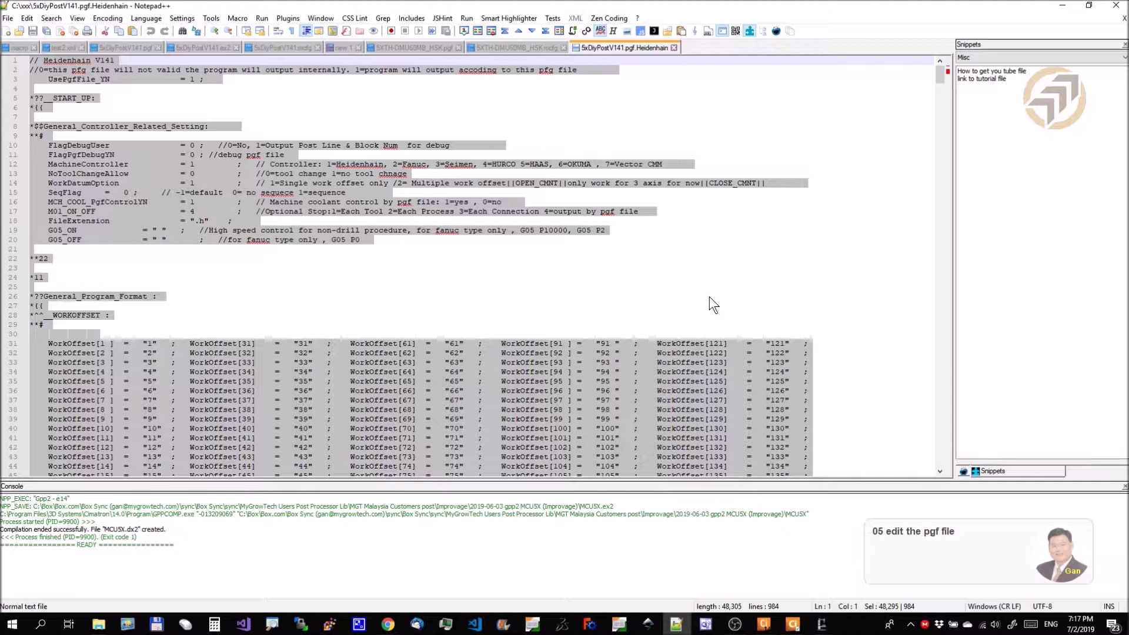
key("ctrl+c")
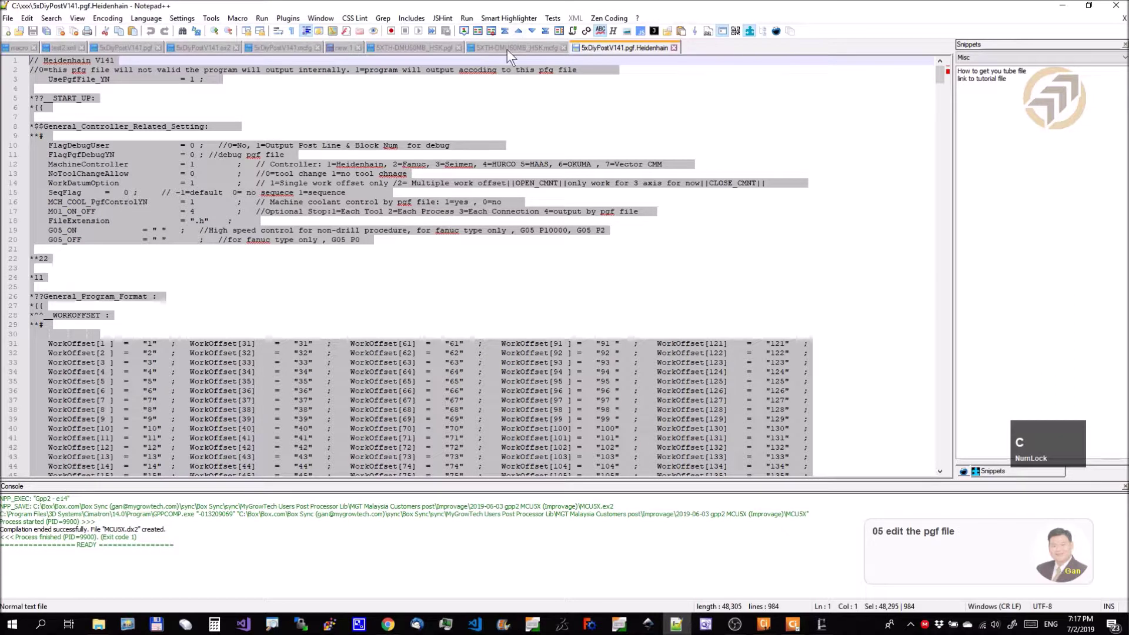
Select the entire contents of 5XTH-DMU60MB_HSK.pgf for replacement with the copied Heidenhain text.
left_click(414, 48)
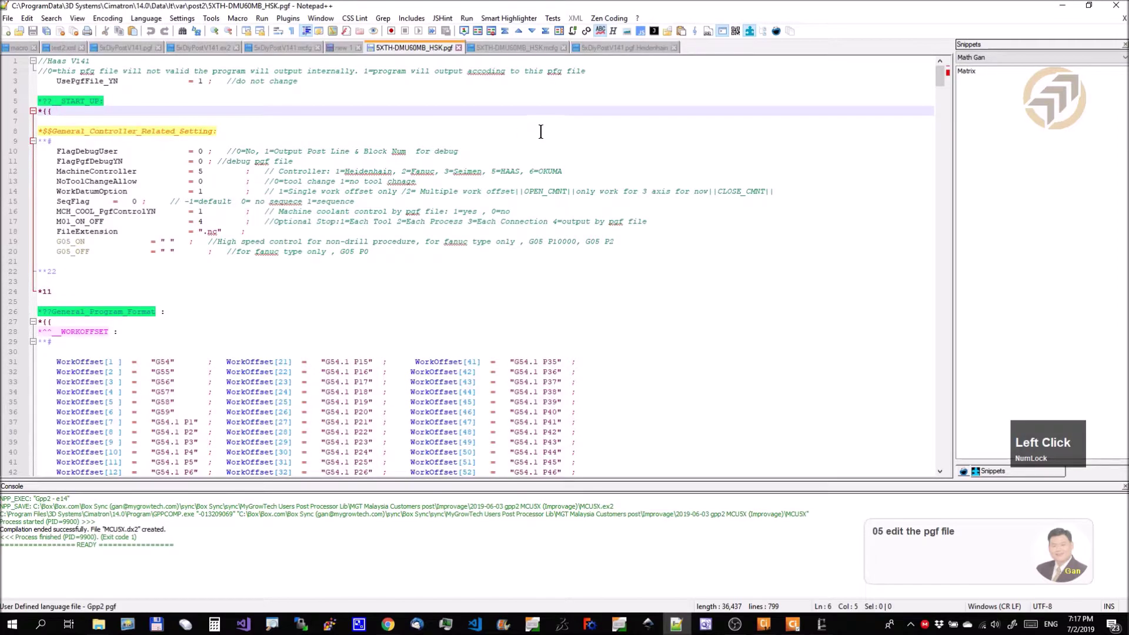
key("ctrl+a")
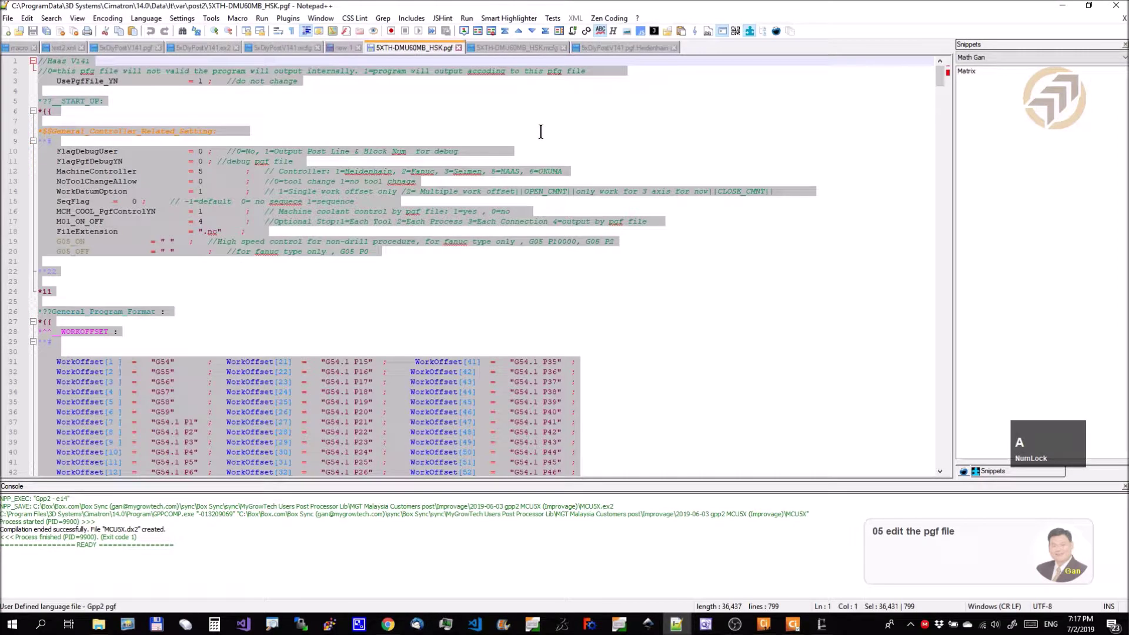
Replace the entire content of 5XTH-DMU60MB_HSK.pgf with the copied Heidenhain V141 pgf code.
key("Delete")
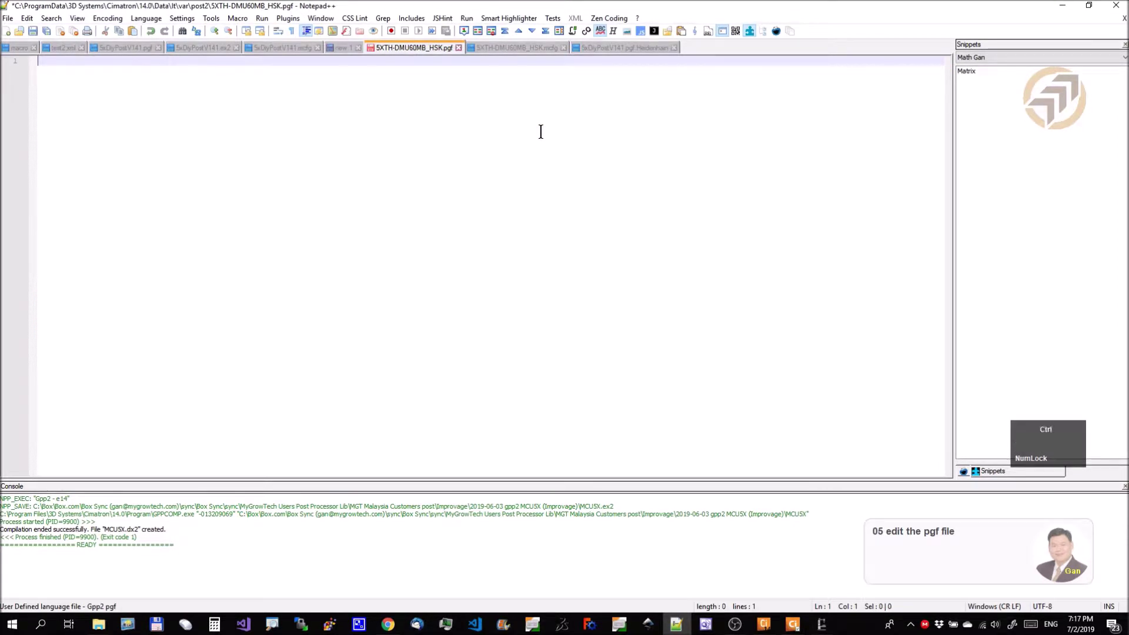
key("ctrl+v")
scroll(529, 122, "up", 20)
scroll(503, 201, "up", 20)
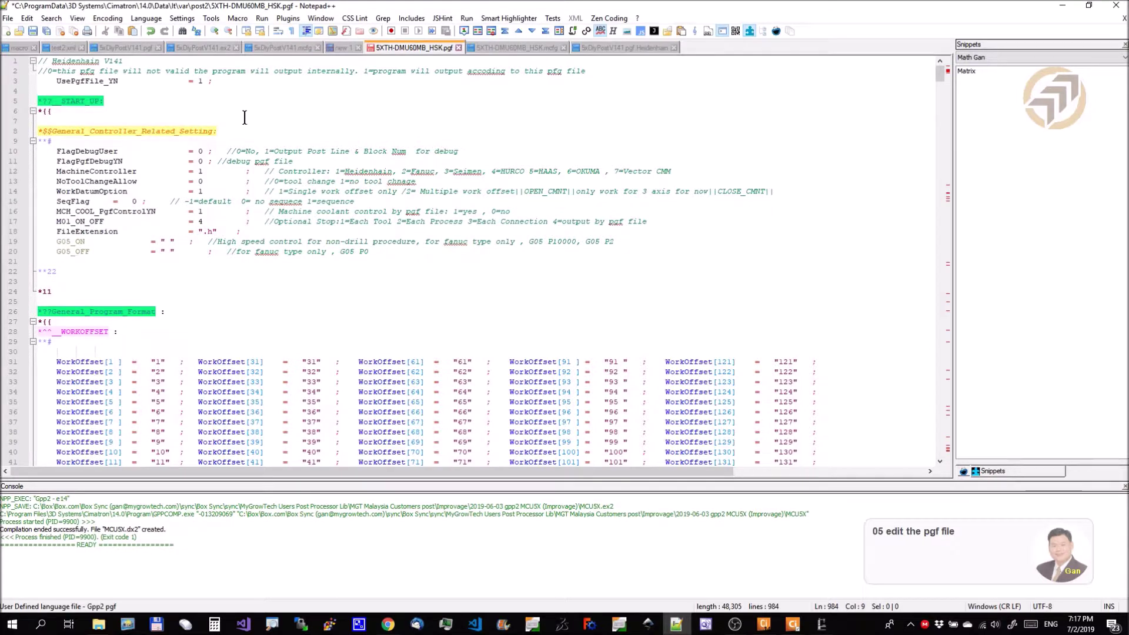
Review the work offset, program start, overall info, program end, tool list and tool change sections of the Heidenhain code.
scroll(215, 126, "up", 2)
scroll(244, 277, "down", 6)
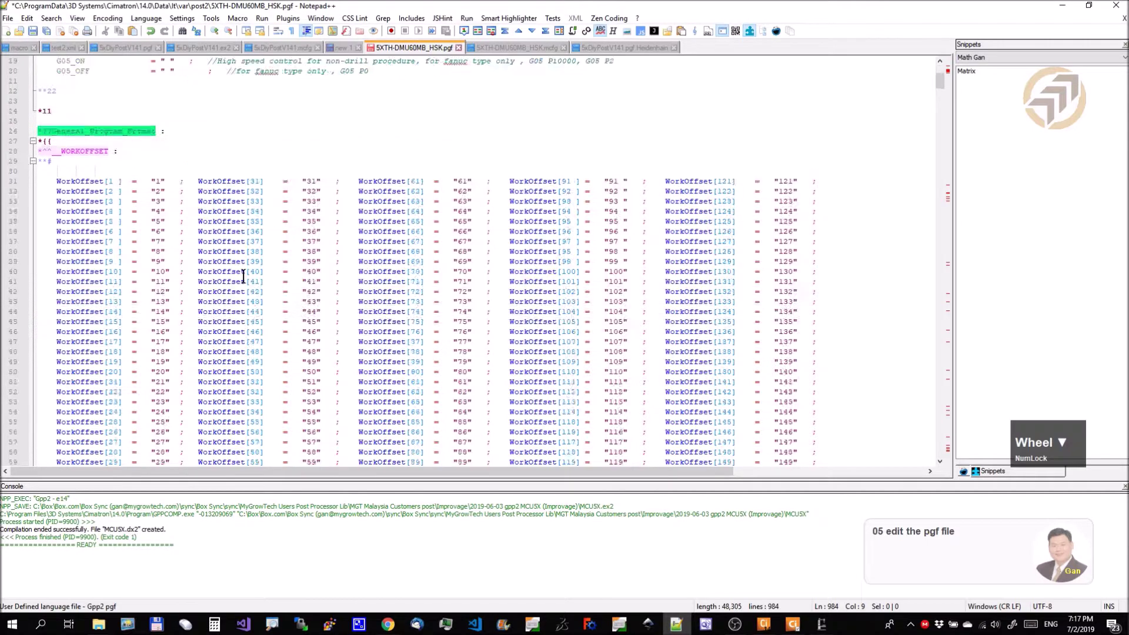
scroll(243, 277, "down", 18)
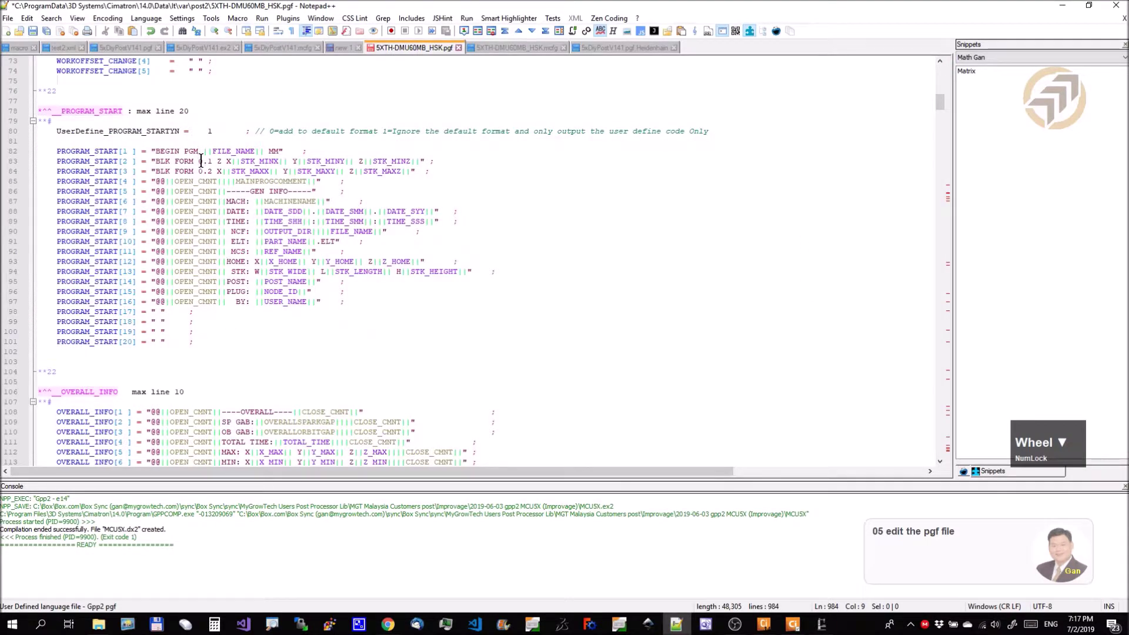
scroll(241, 199, "down", 6)
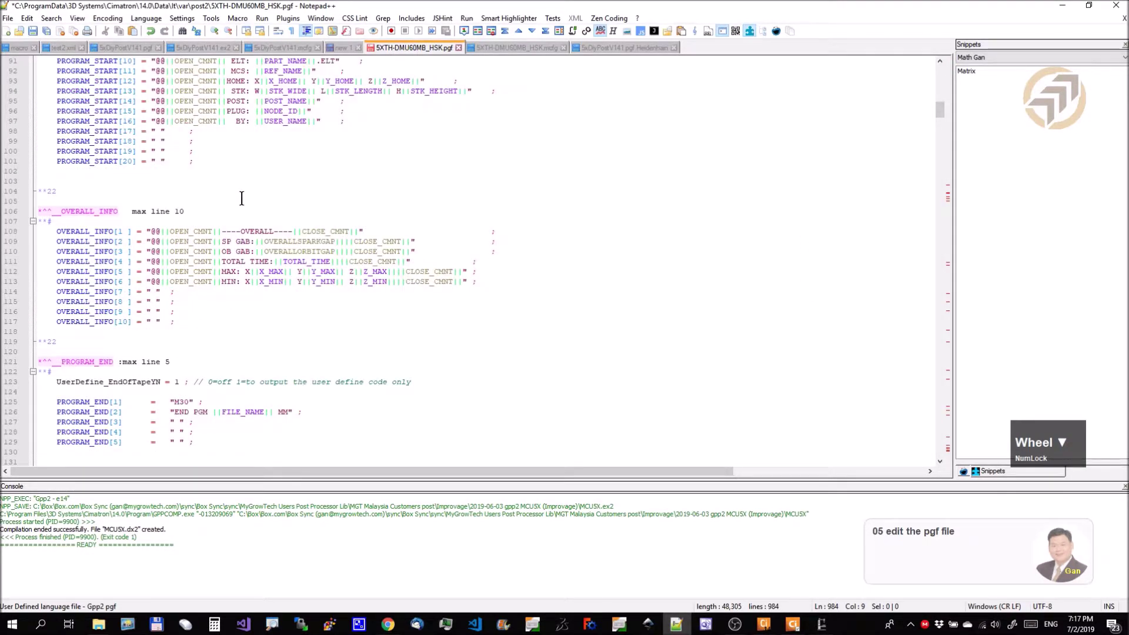
scroll(241, 198, "up", 6)
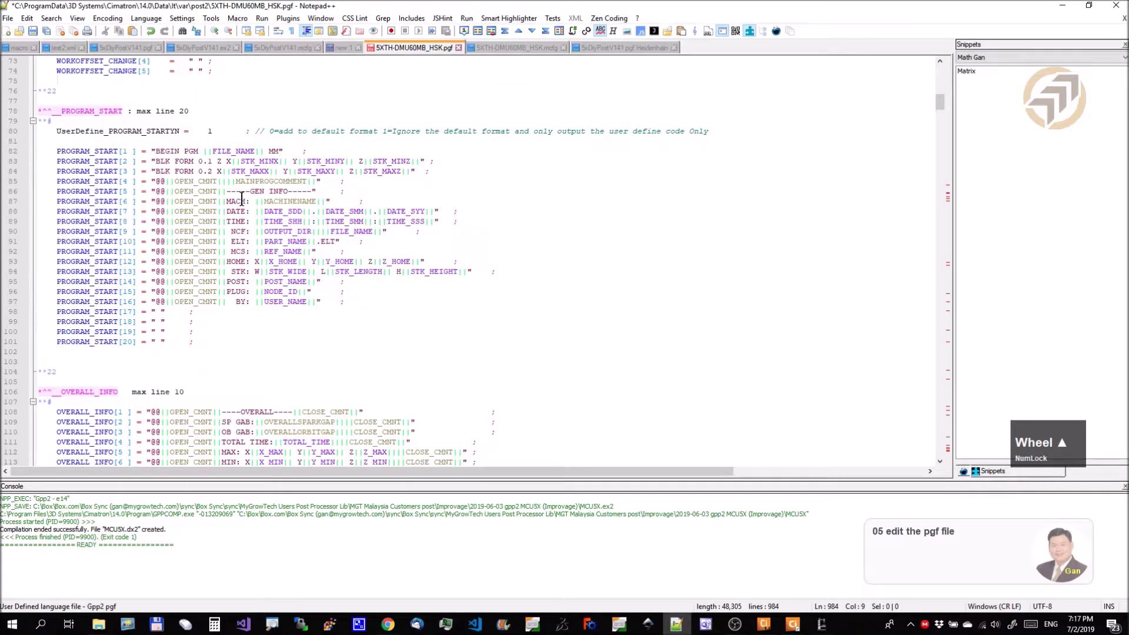
scroll(241, 199, "up", 6)
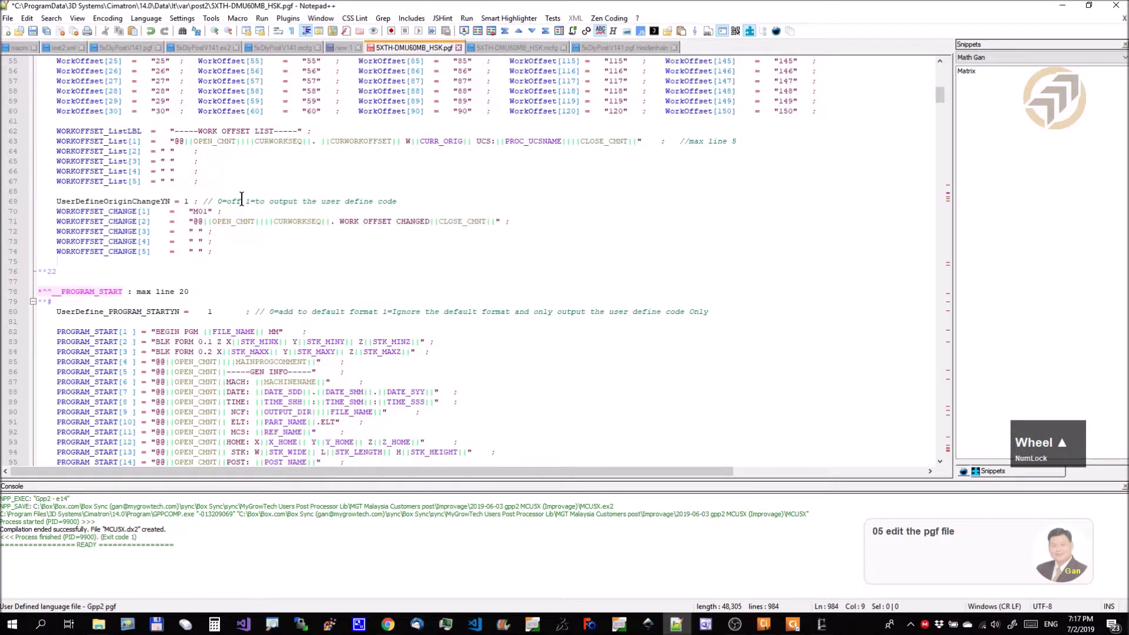
scroll(241, 198, "down", 6)
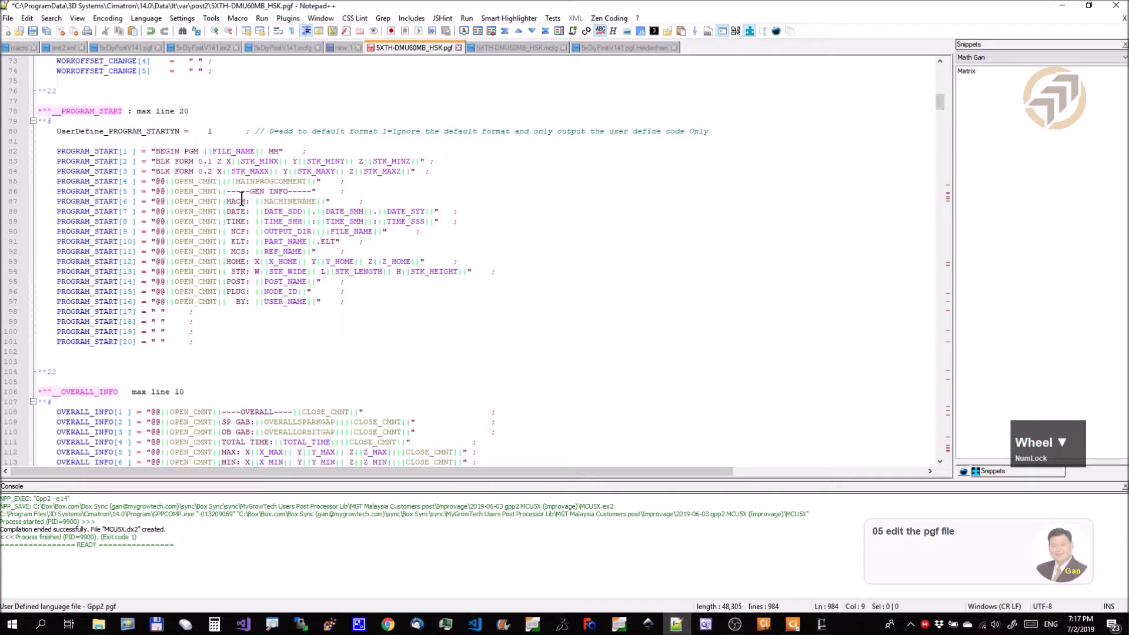
scroll(214, 329, "down", 6)
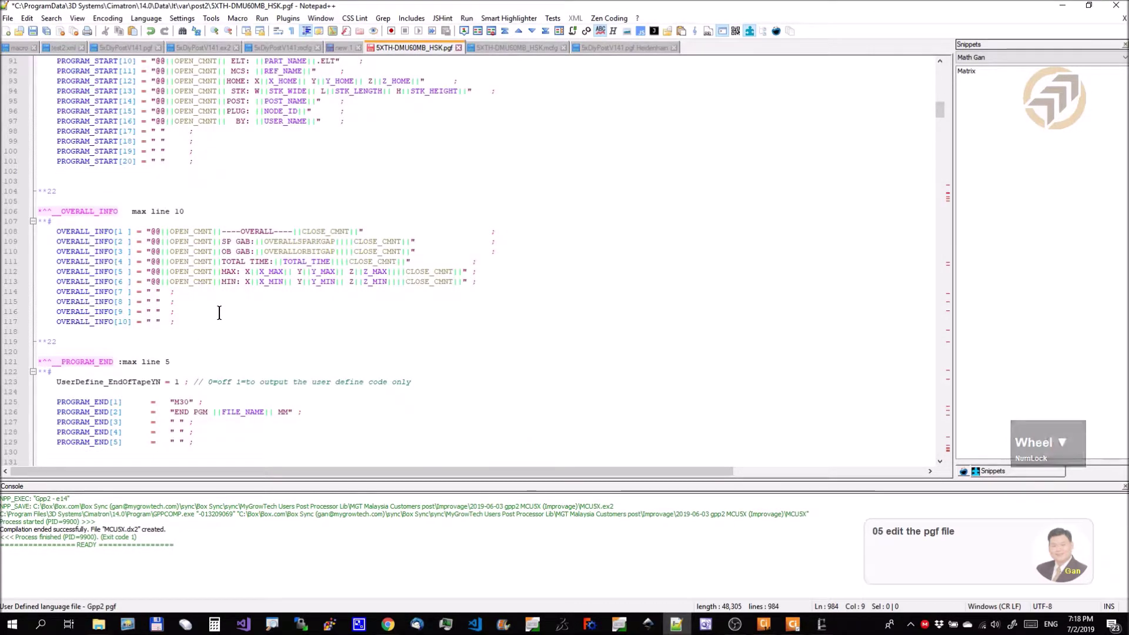
scroll(219, 313, "down", 6)
scroll(218, 313, "down", 6)
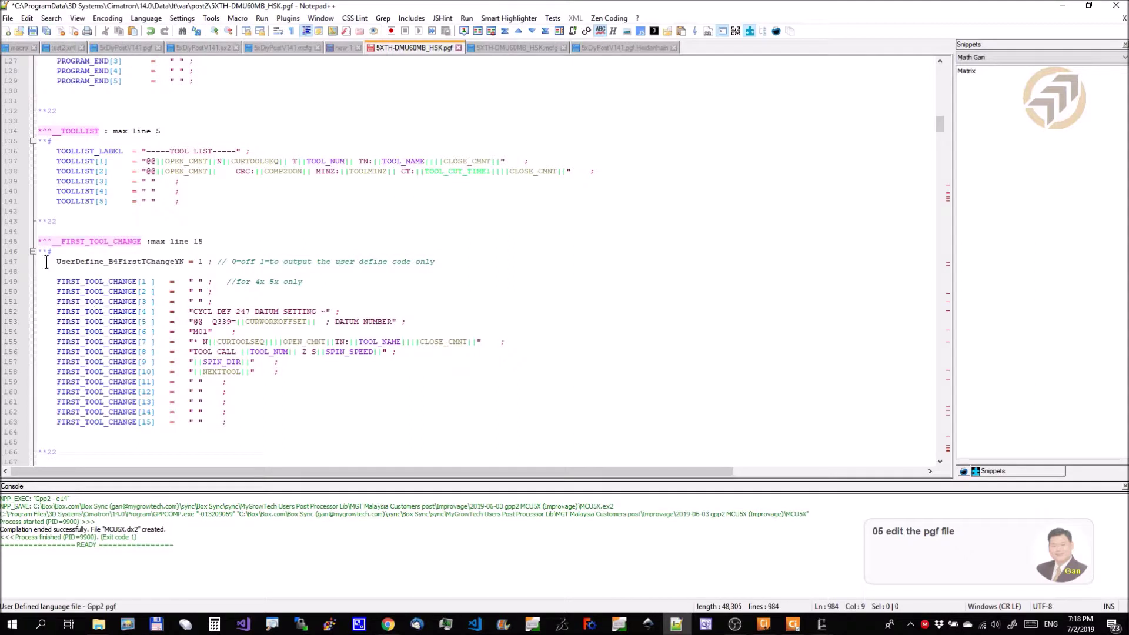
scroll(237, 403, "down", 6)
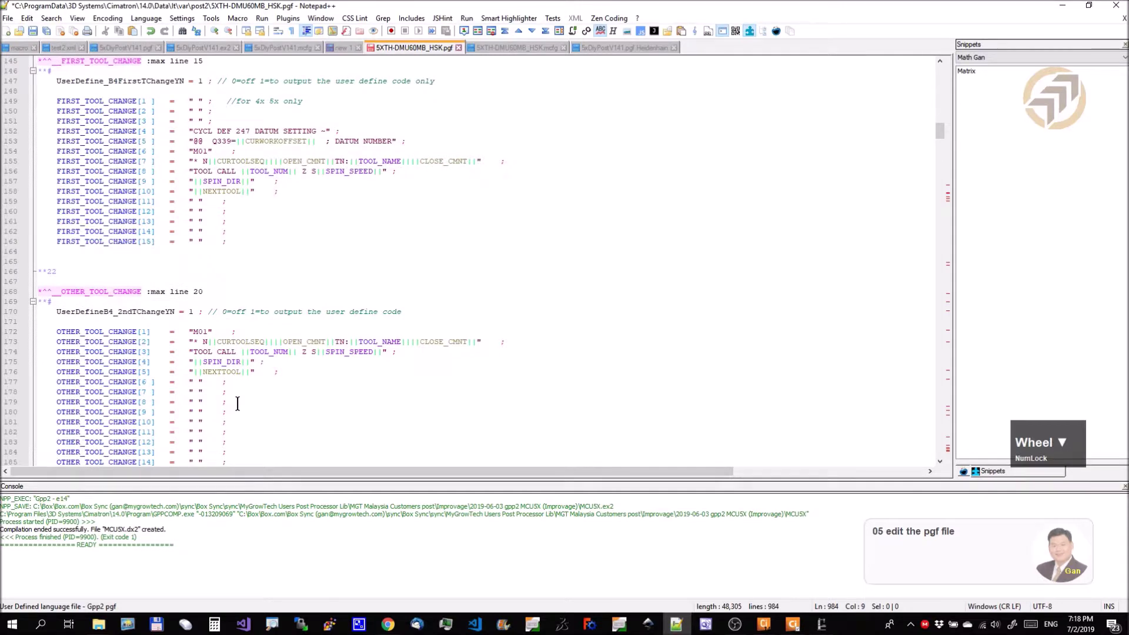
scroll(238, 403, "up", 20)
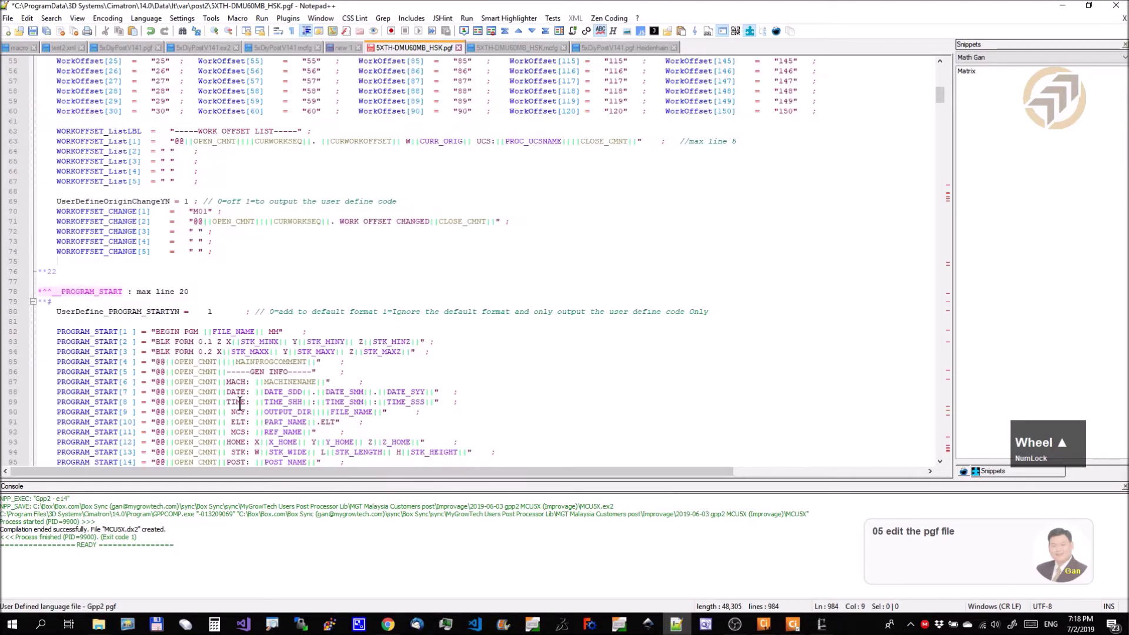
scroll(244, 398, "up", 6)
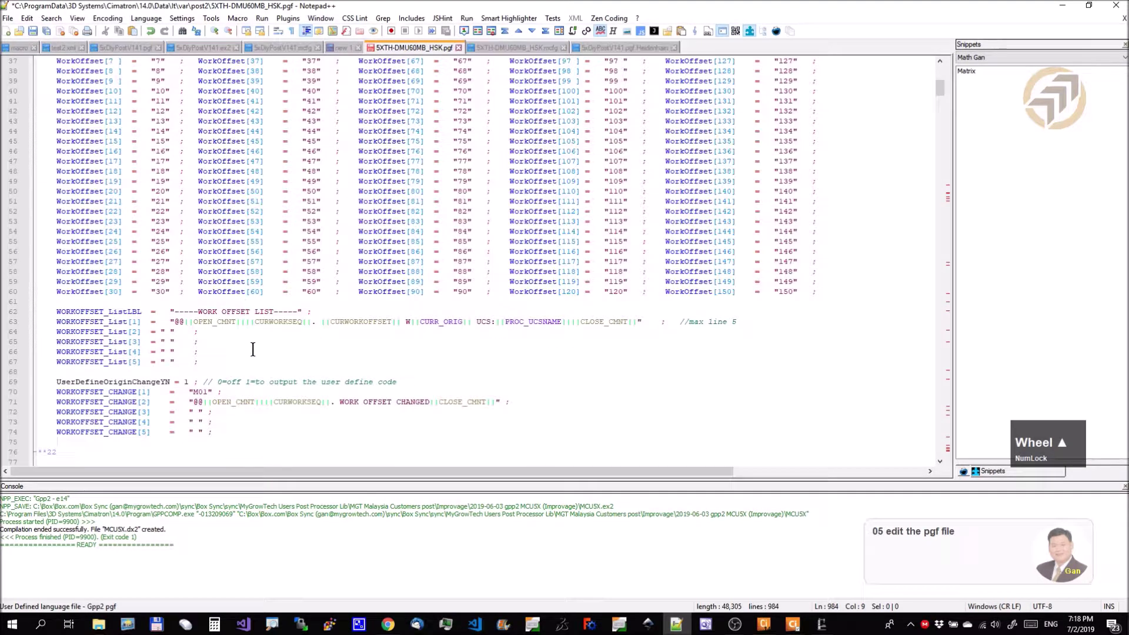
scroll(253, 354, "down", 6)
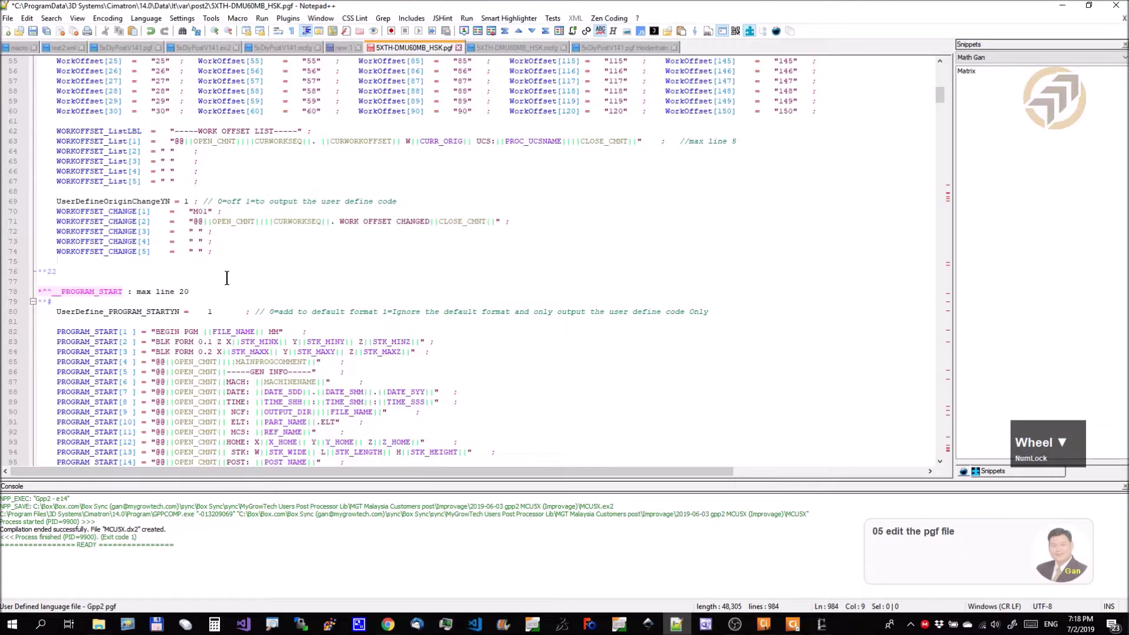
Set PROGRAM_START[17] to "M126 ; SHORTEST PATH ON".
scroll(231, 272, "down", 6)
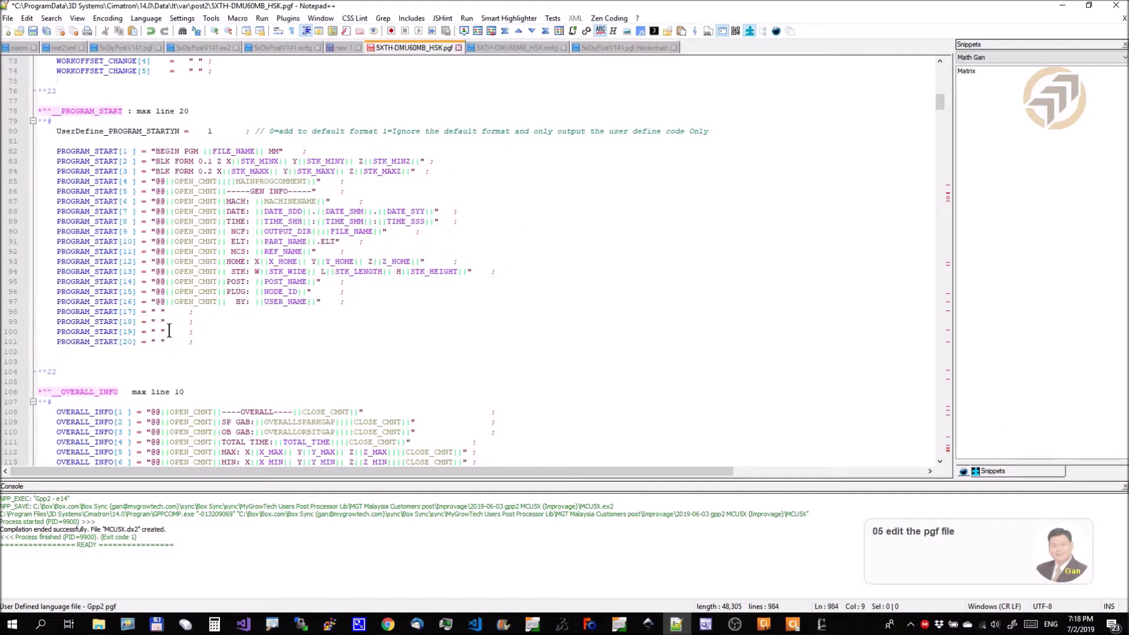
left_click(161, 312)
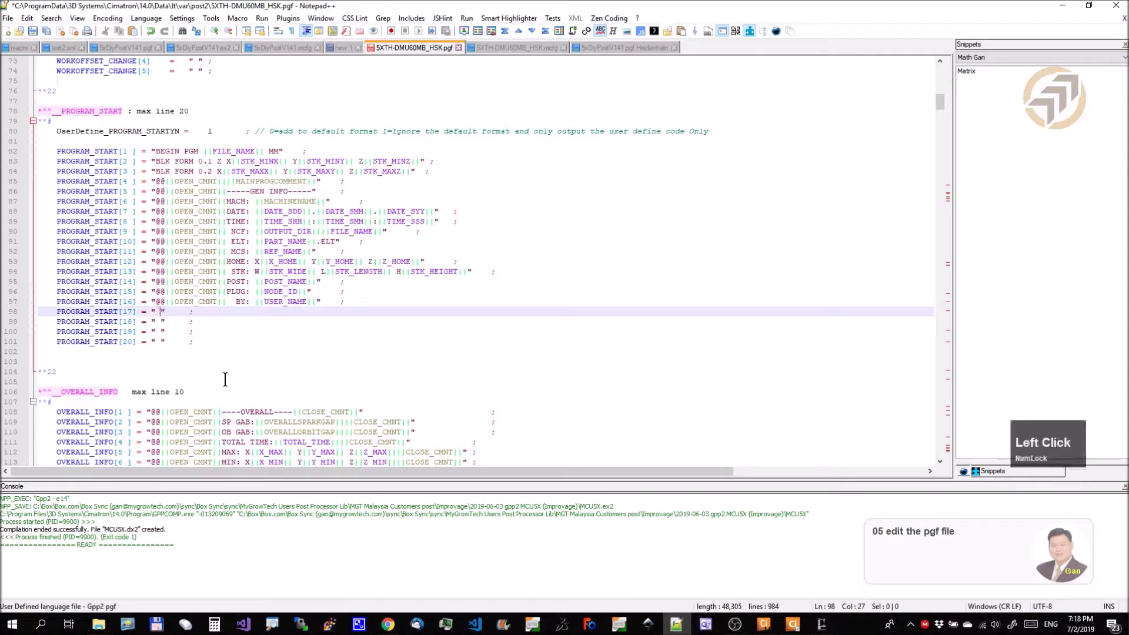
key("BackSpace")
type("M12")
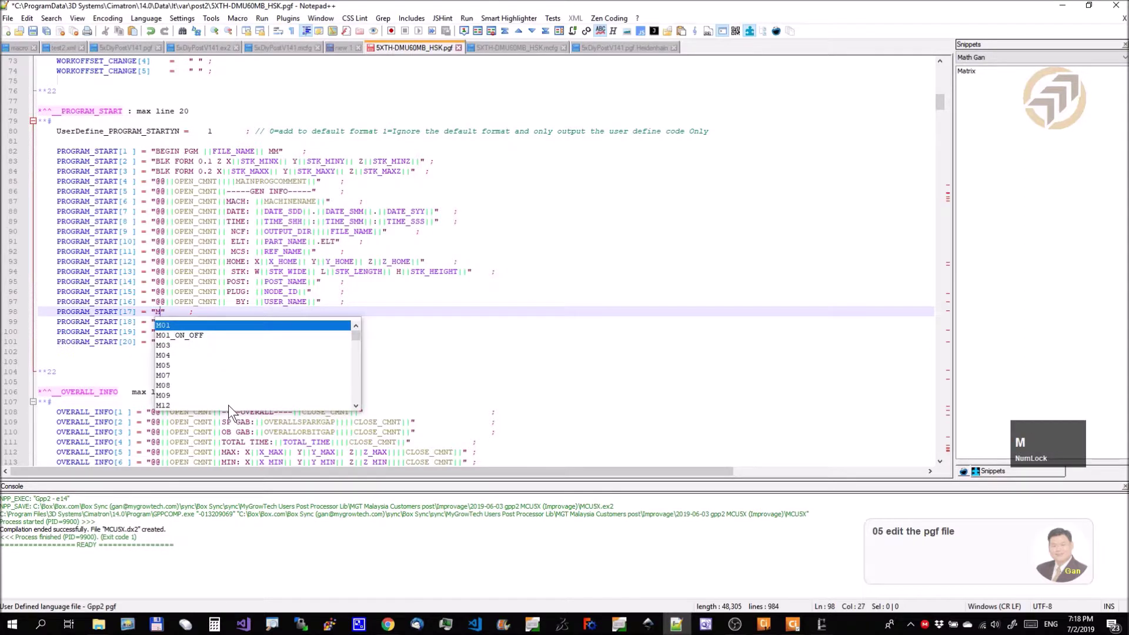
type("6")
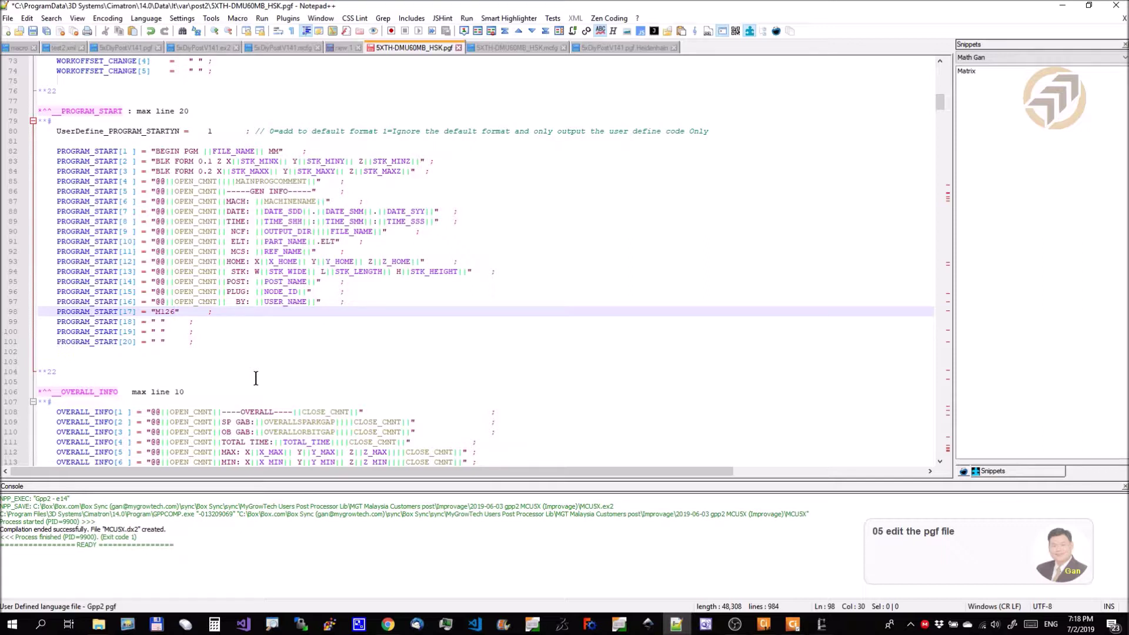
type("; SHORTEST")
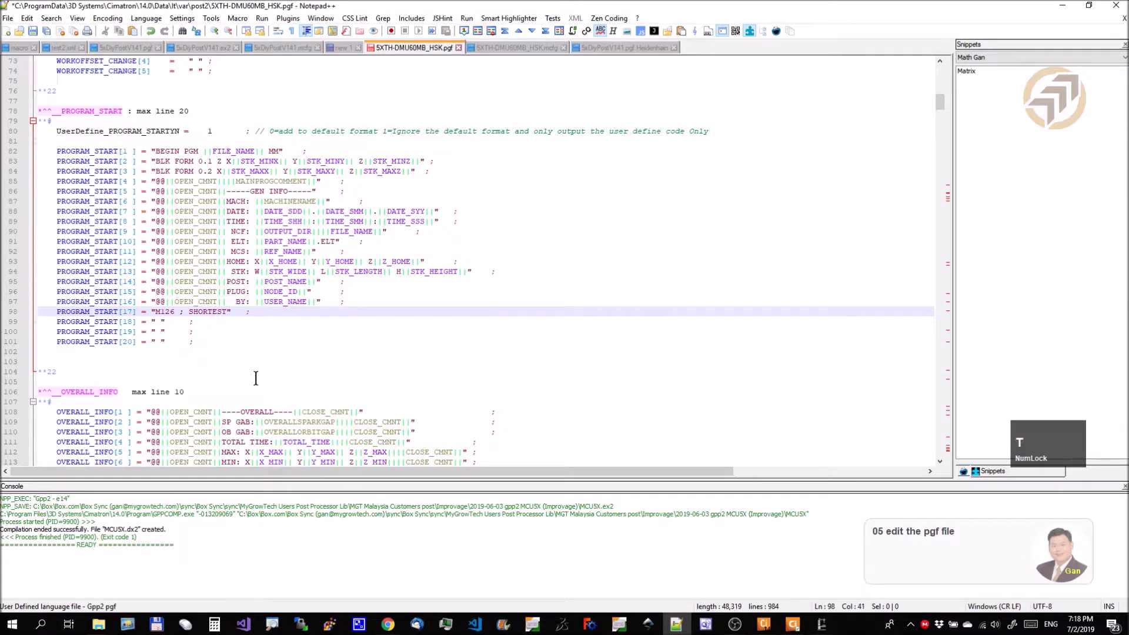
type(" PATH ")
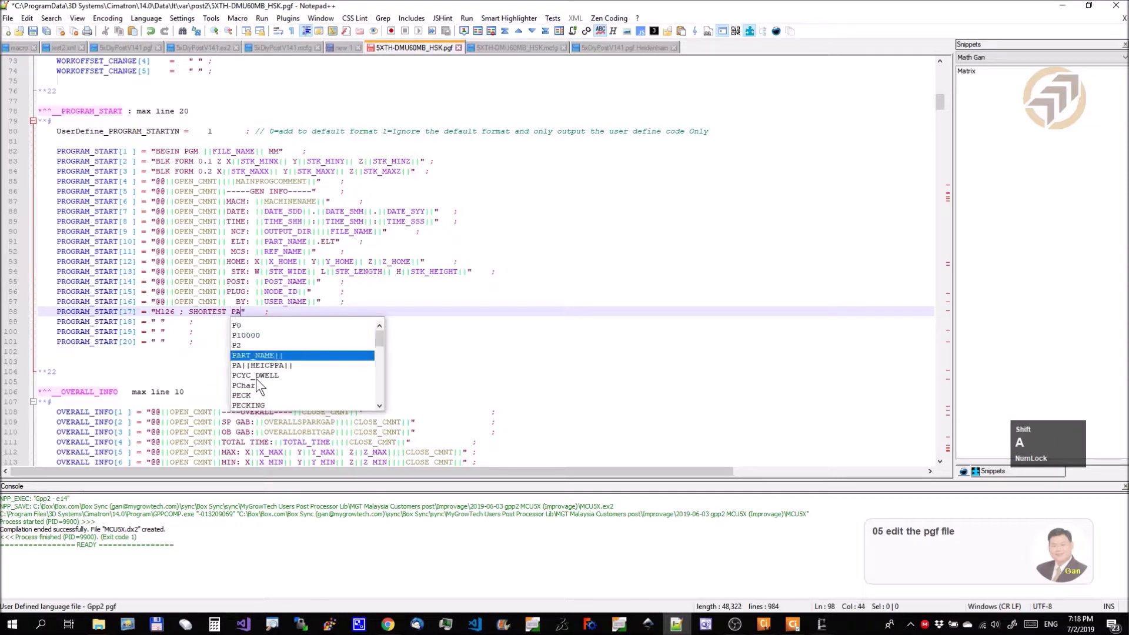
type("ON")
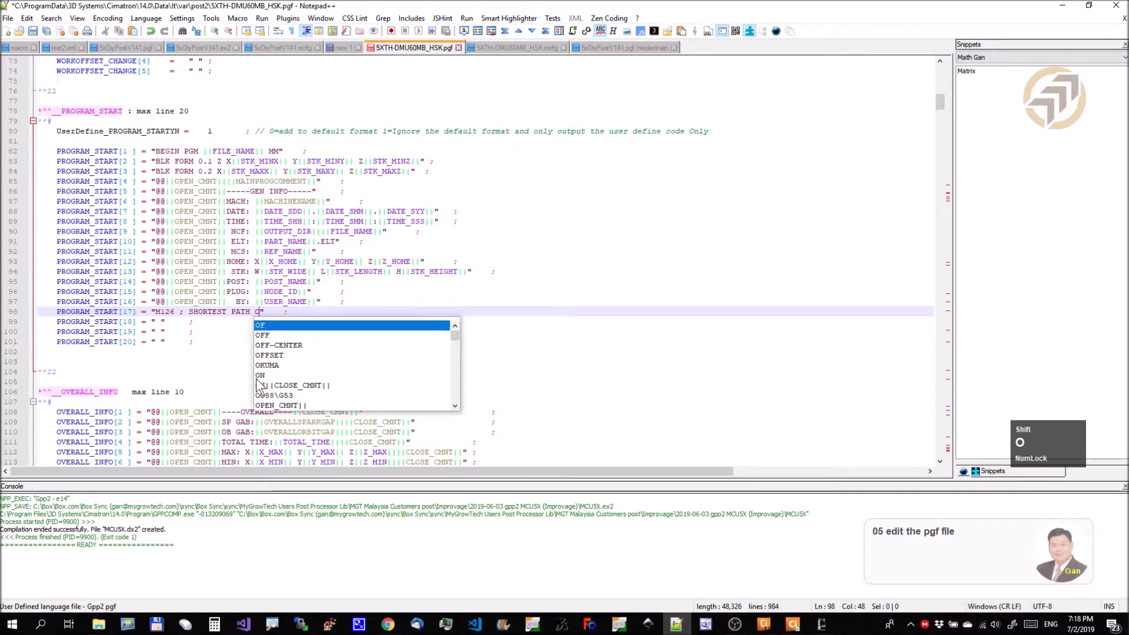
left_click(194, 312)
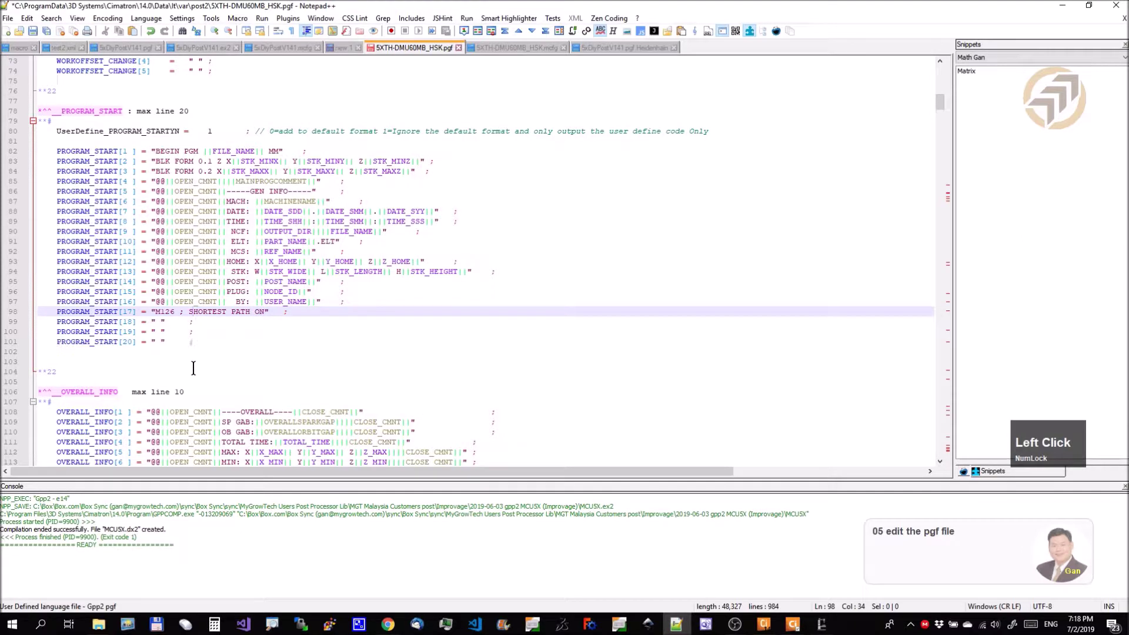
Search the file for further occurrences of M126, close the search and save the pgf file.
double_click(167, 313)
key("ctrl+f")
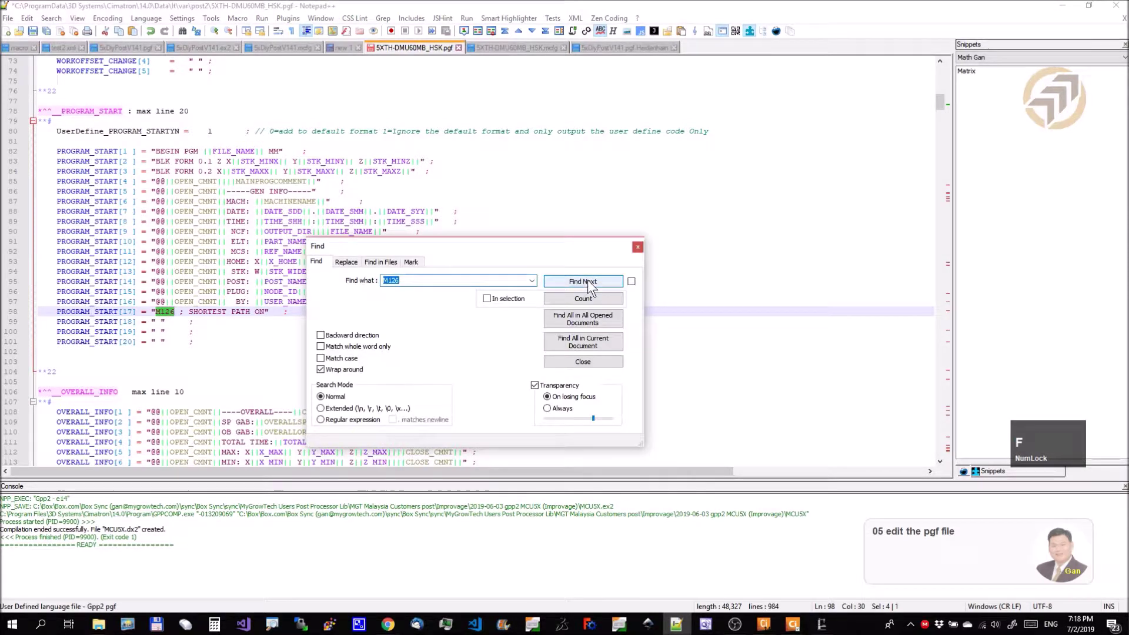
left_click(585, 281)
left_click(638, 247)
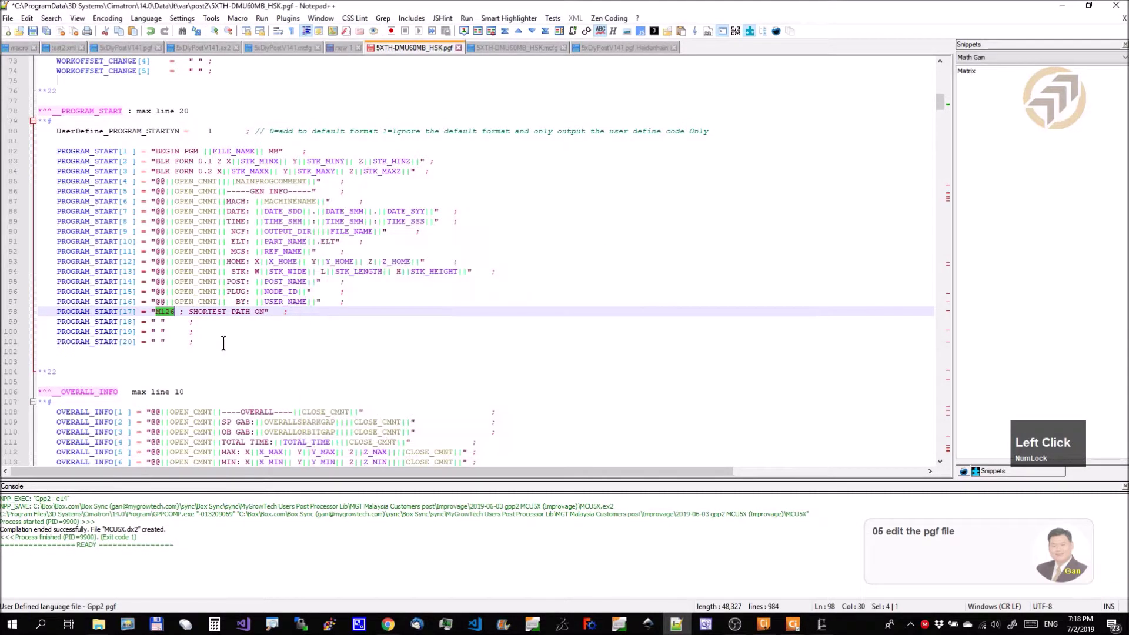
left_click(282, 321)
left_click(34, 31)
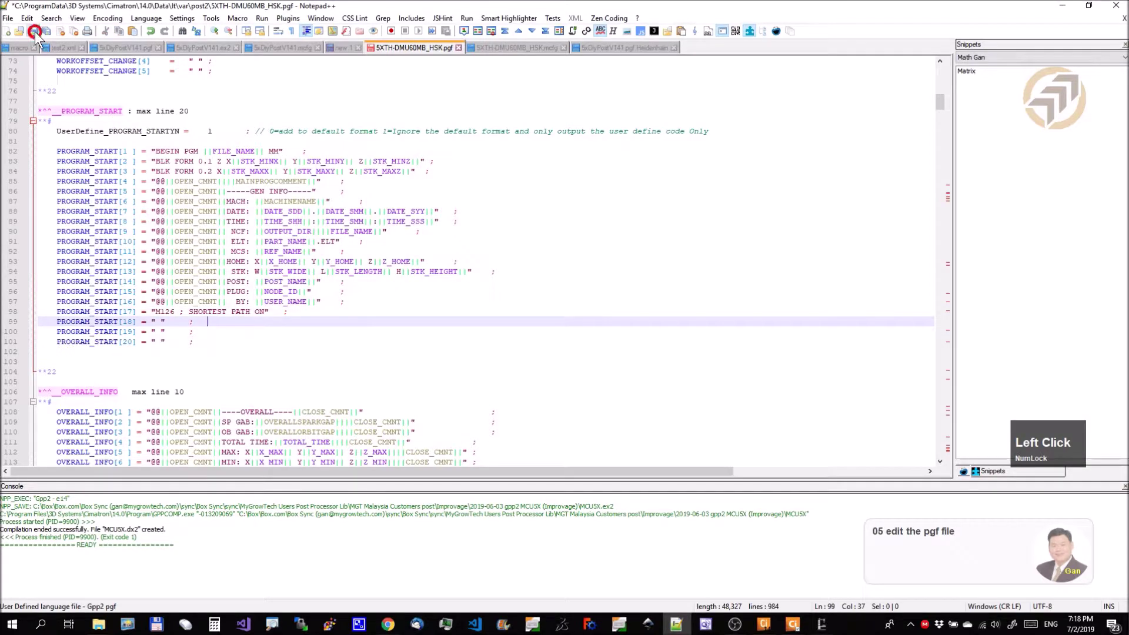
Look through the program sections and fold the whole pgf file down to its main section headings.
scroll(582, 350, "up", 20)
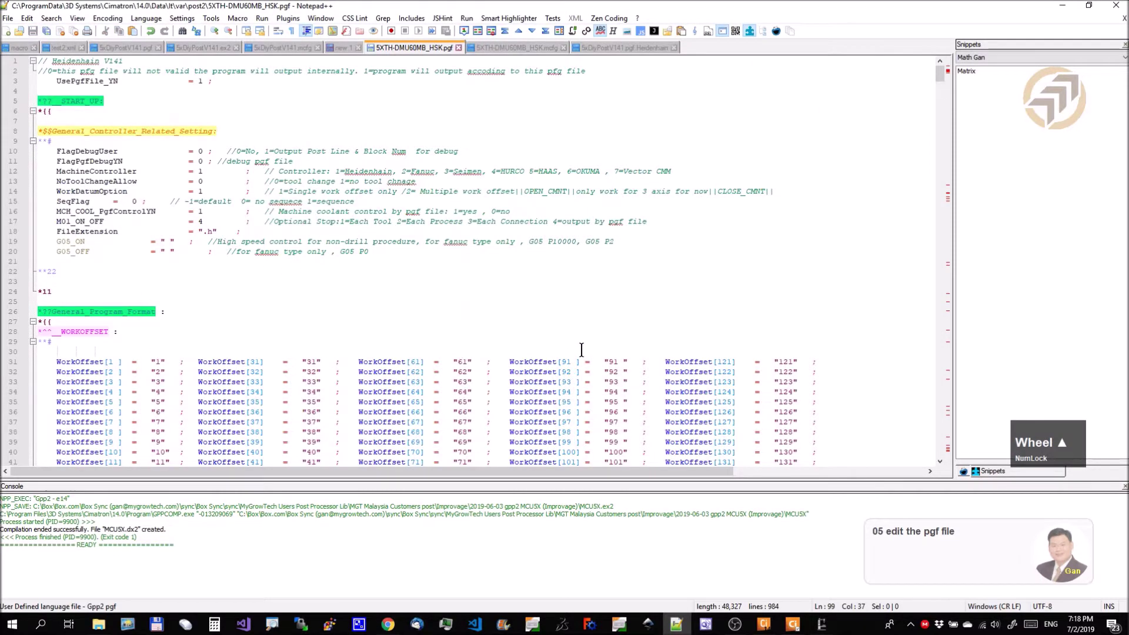
scroll(581, 350, "down", 20)
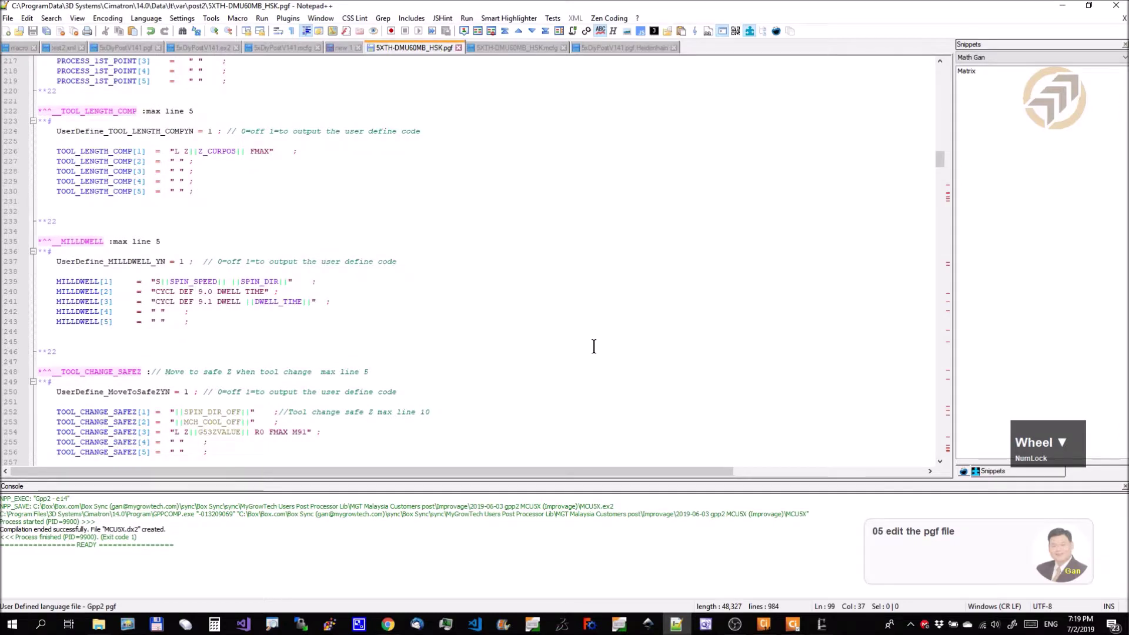
scroll(593, 346, "down", 20)
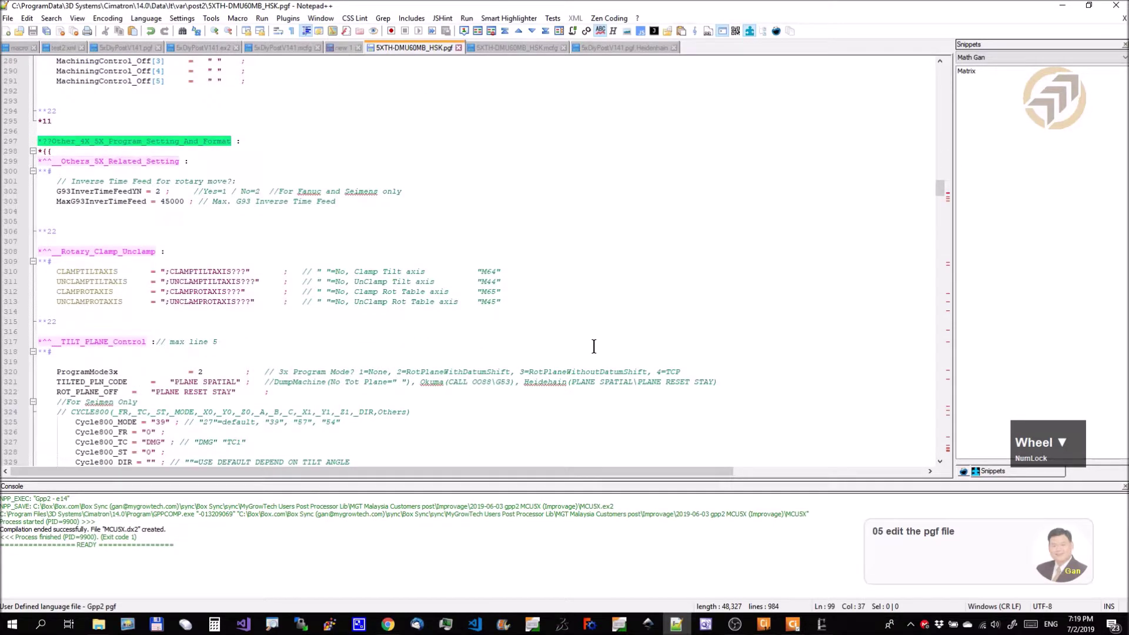
left_click(222, 332)
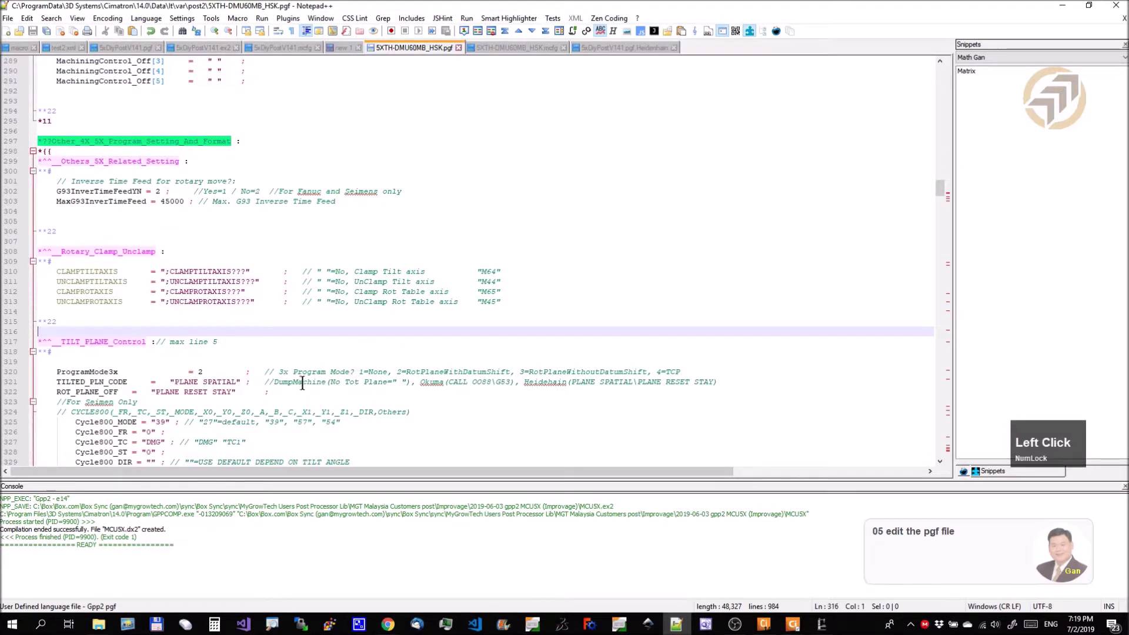
scroll(305, 381, "down", 12)
scroll(316, 382, "up", 6)
scroll(421, 337, "up", 20)
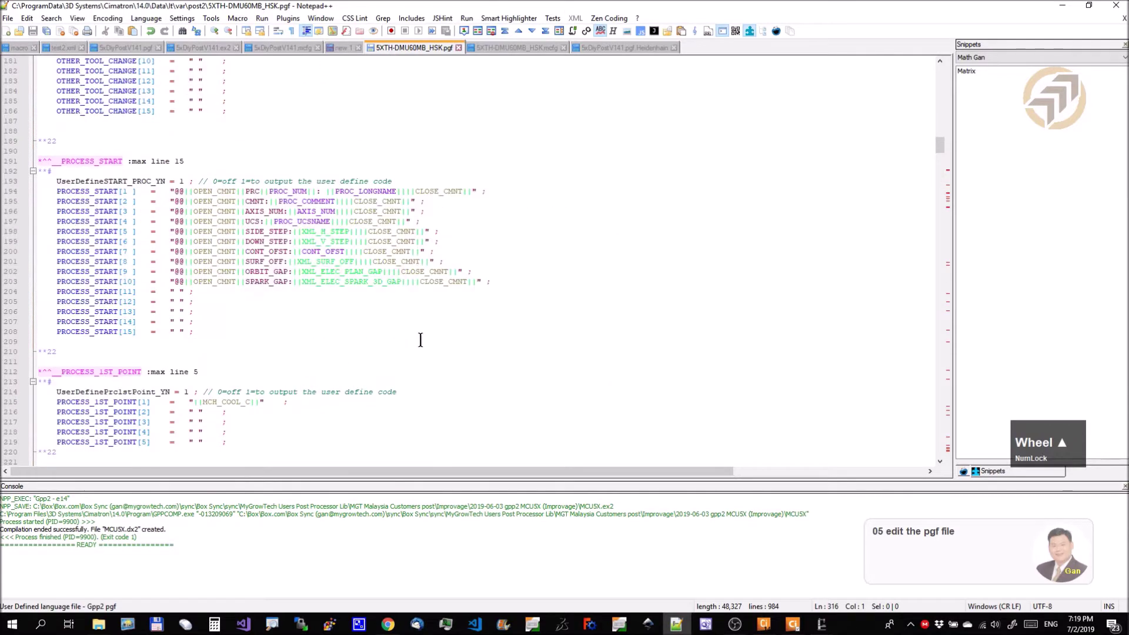
left_click(869, 269)
key("alt")
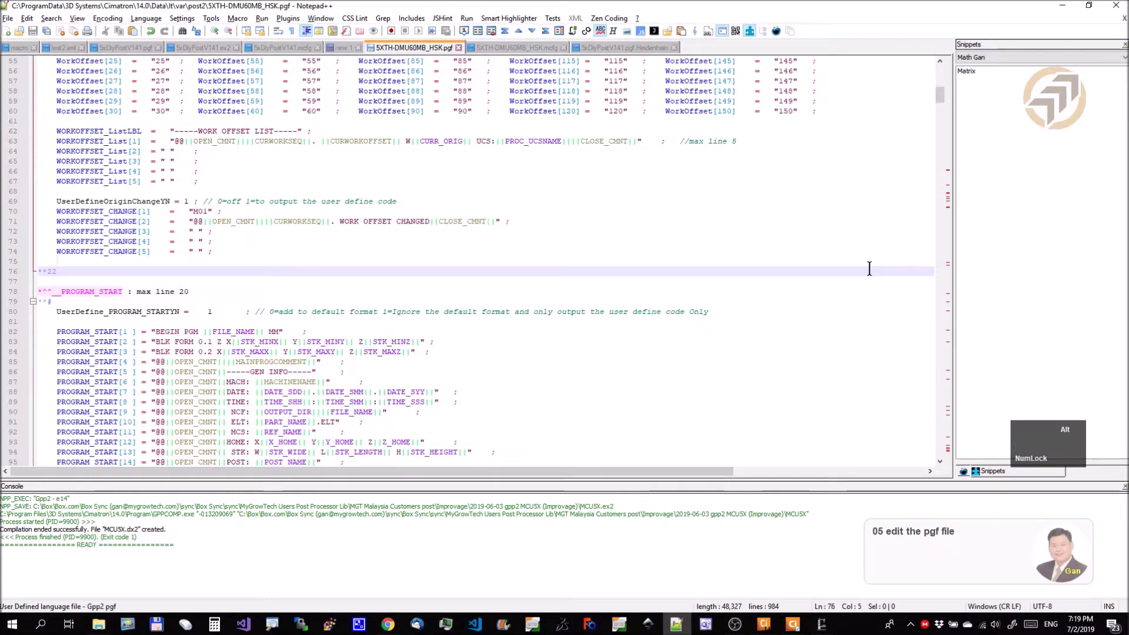
key("alt+0")
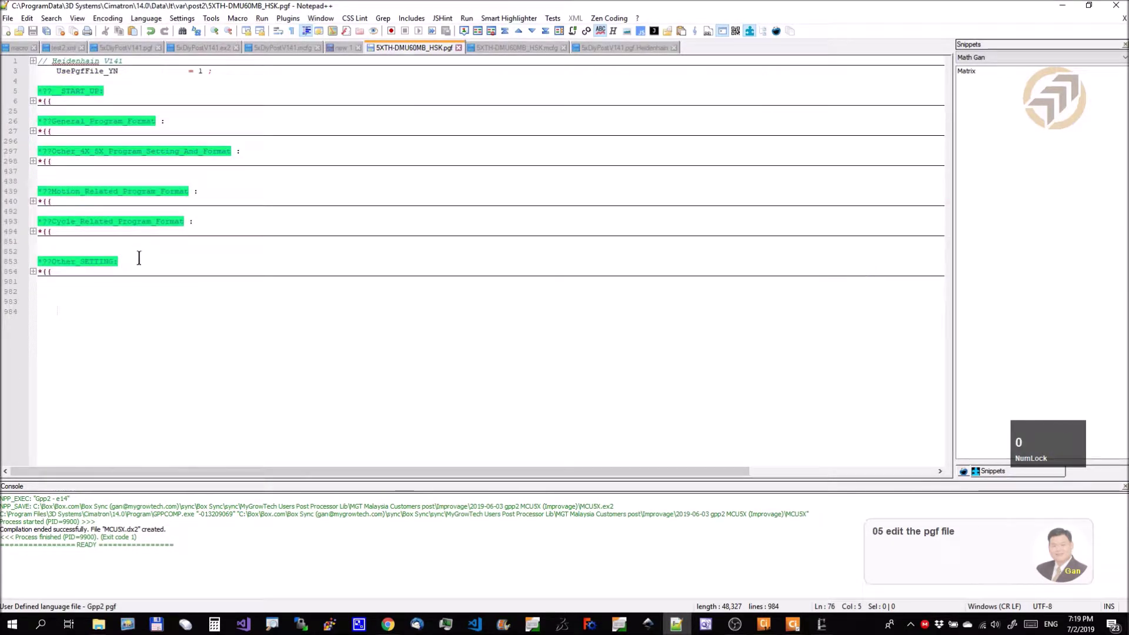
Unfold the Other_4X_5X_Program_Setting_And_Format section and its TILT_PLANE_Control block, placing the cursor on the ProgramMode3x line.
left_click(120, 166)
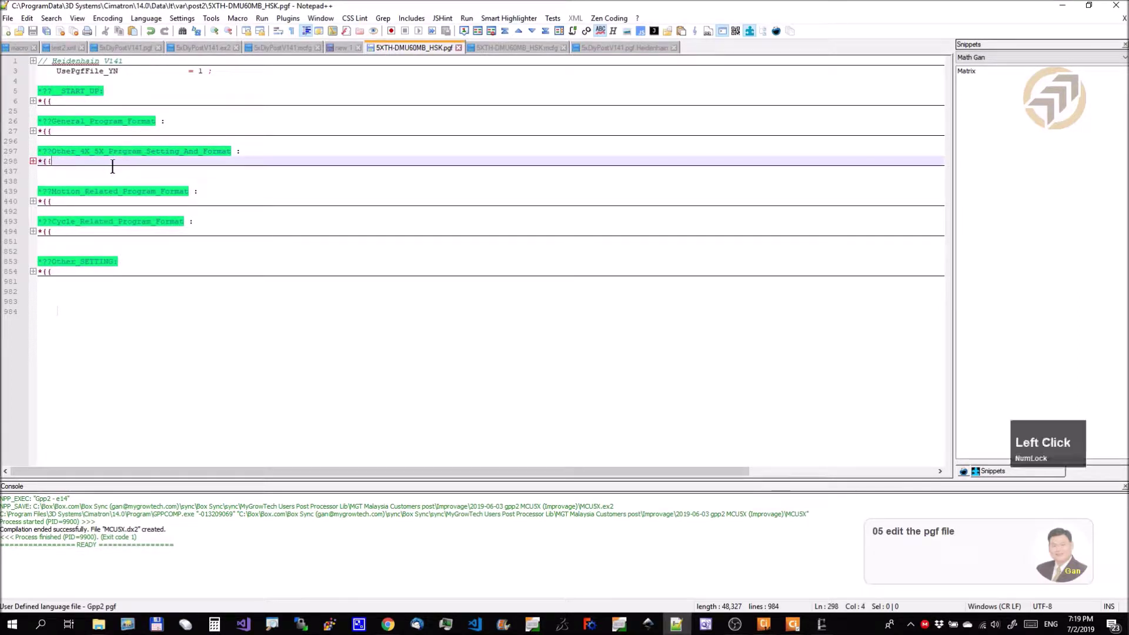
left_click(31, 162)
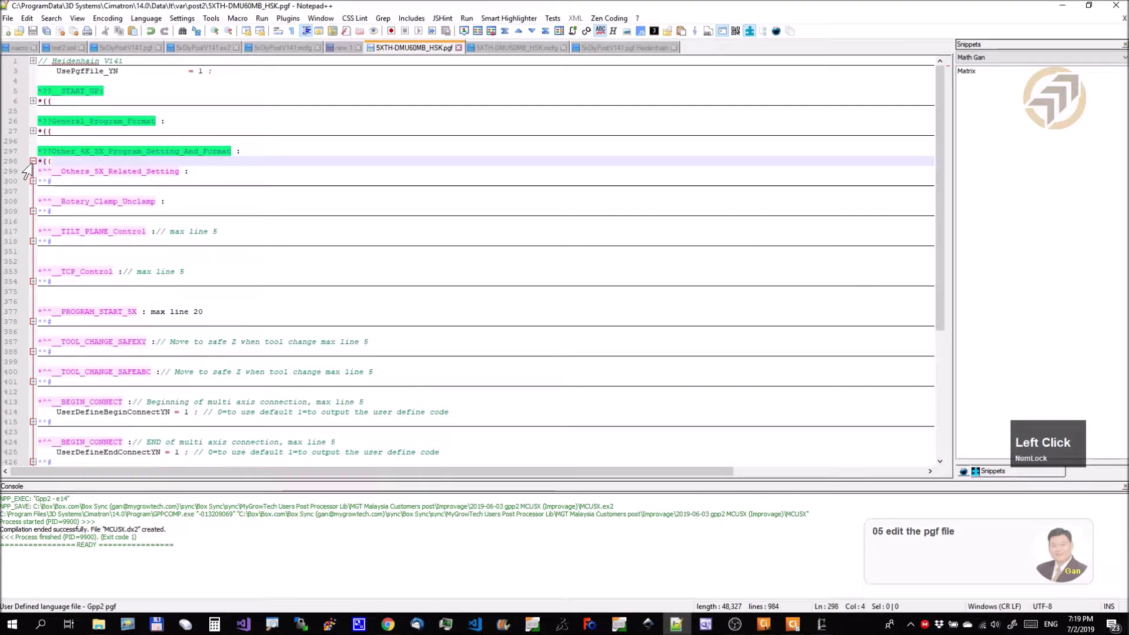
left_click(33, 242)
left_click(226, 261)
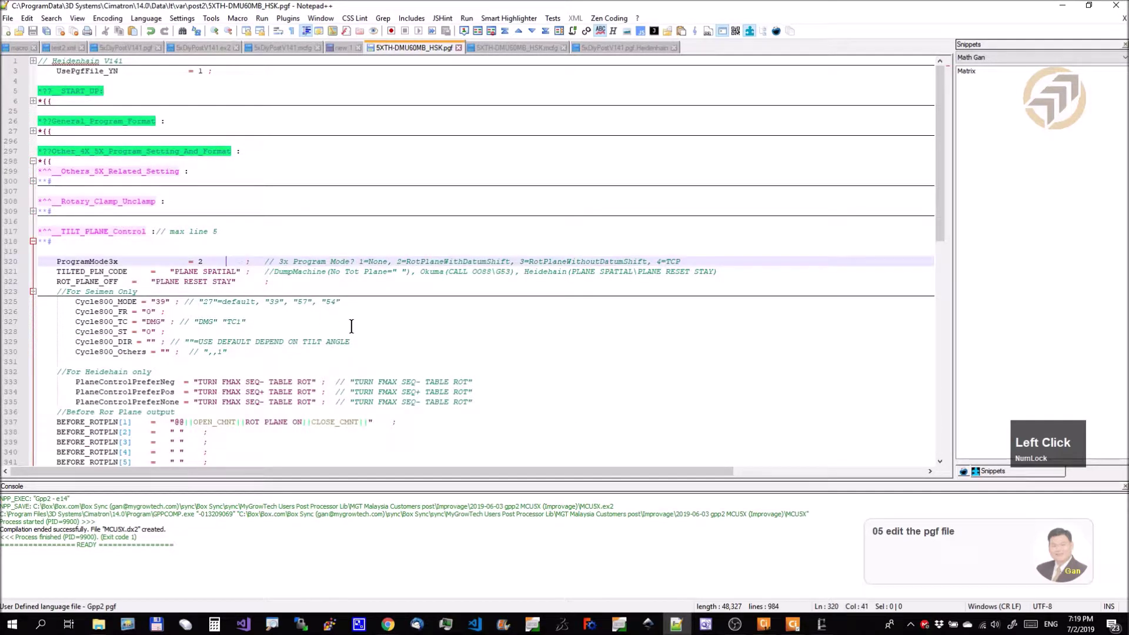
Unfold the TCP_Control block and review its settings together with the tilt plane settings and remaining section headings.
scroll(353, 326, "down", 6)
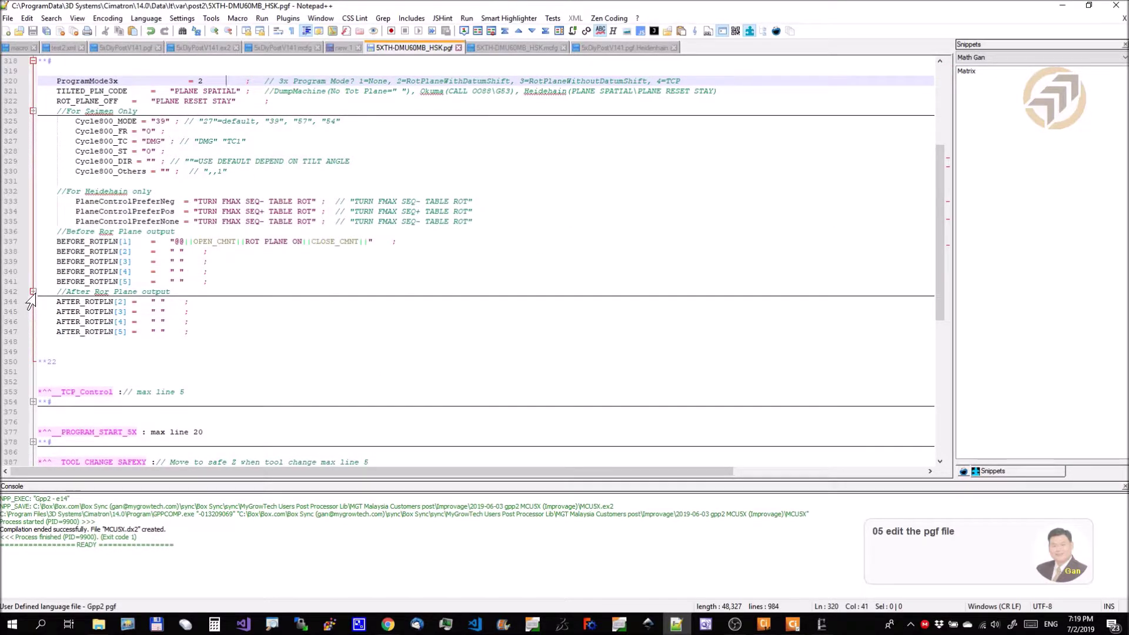
left_click(33, 402)
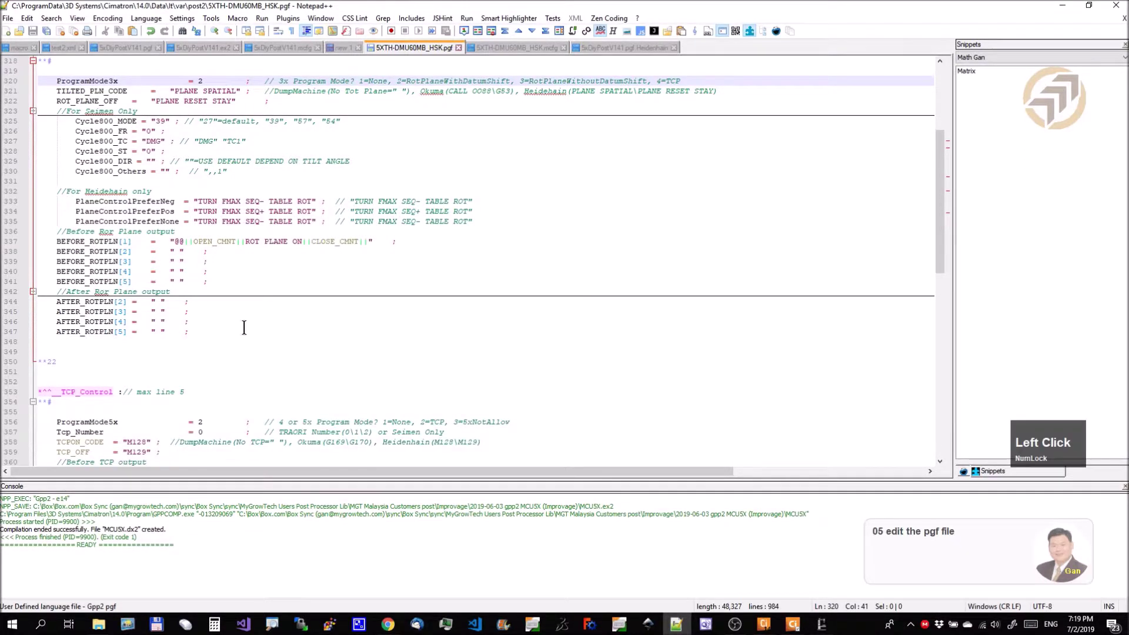
scroll(244, 328, "down", 6)
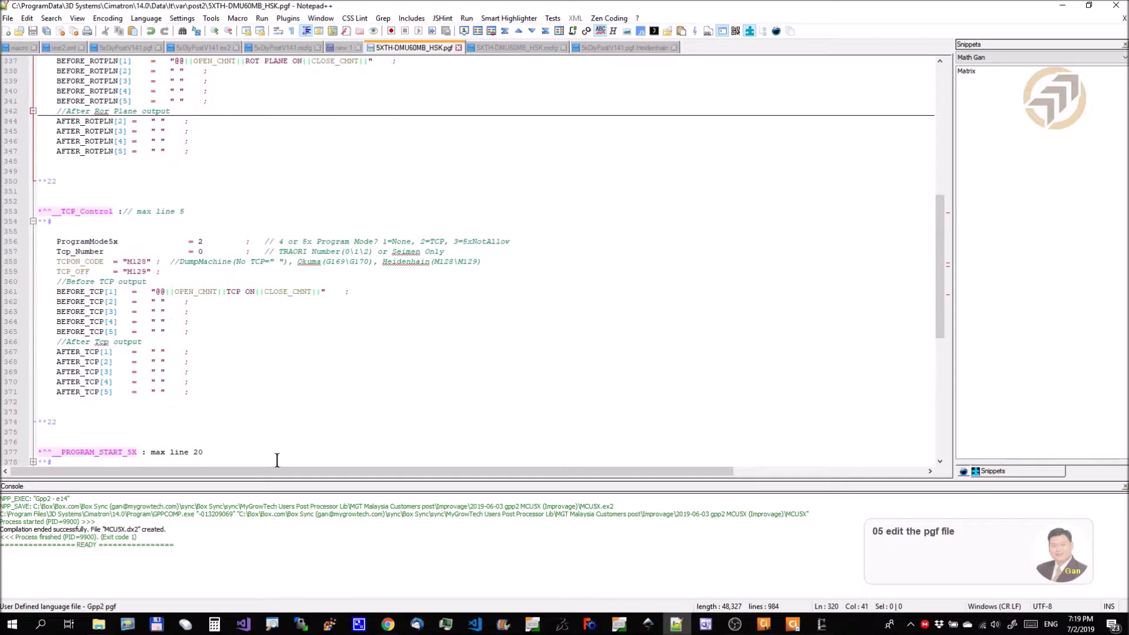
scroll(302, 344, "down", 5)
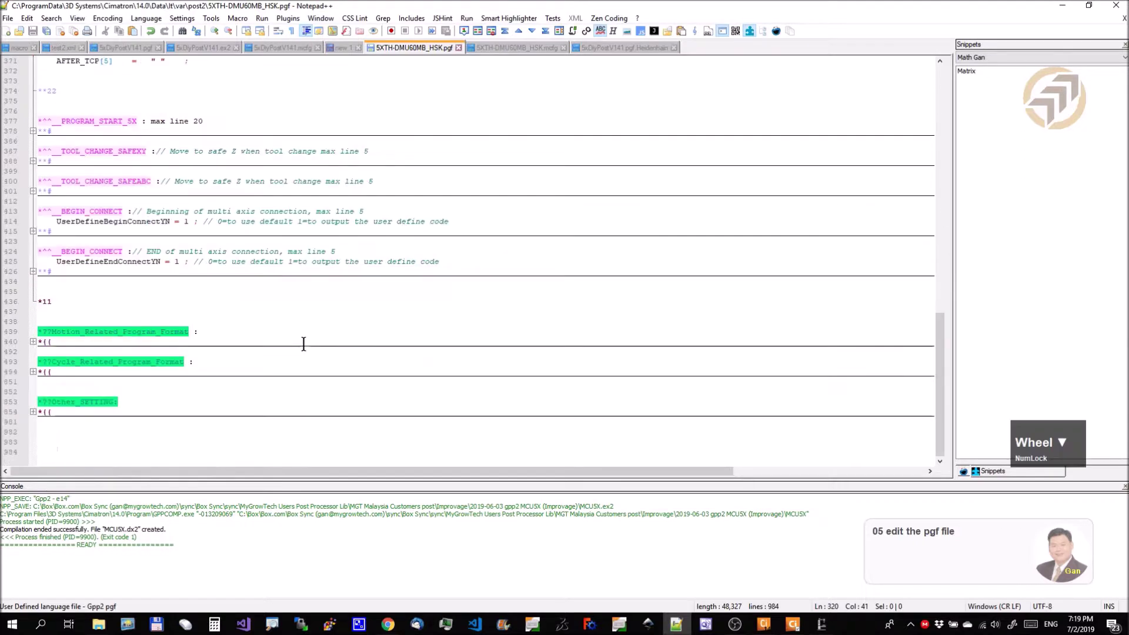
scroll(303, 344, "up", 17)
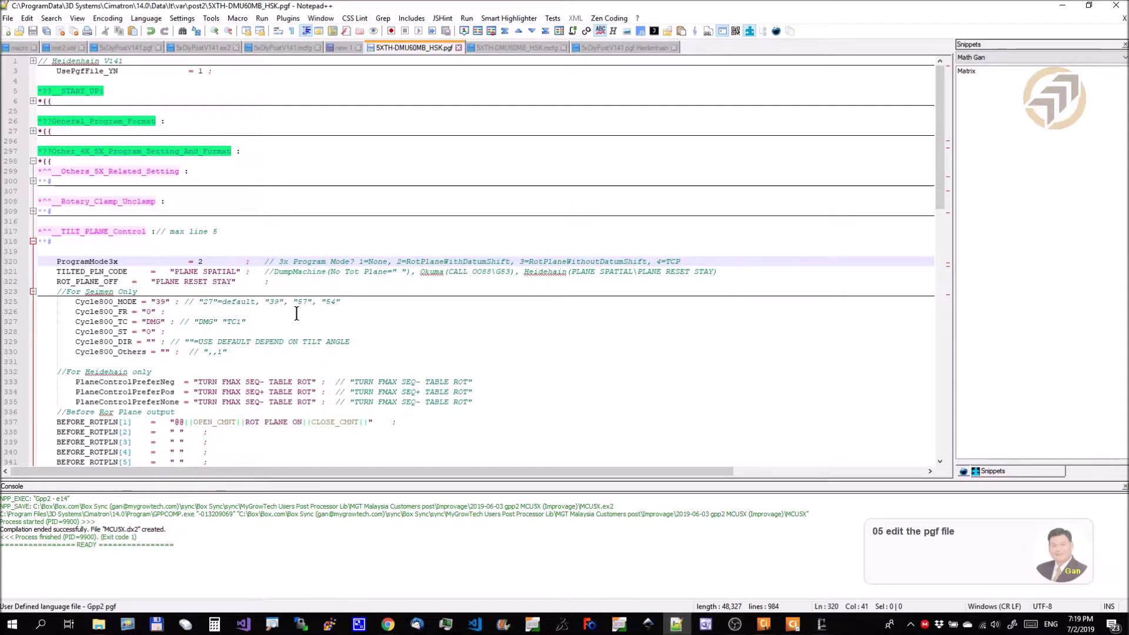
Switch to Chrome to view the YouTube video on creating the 5XTT DMU60EVO Heidenhain gpp2 post, and return to Notepad++.
left_click(387, 624)
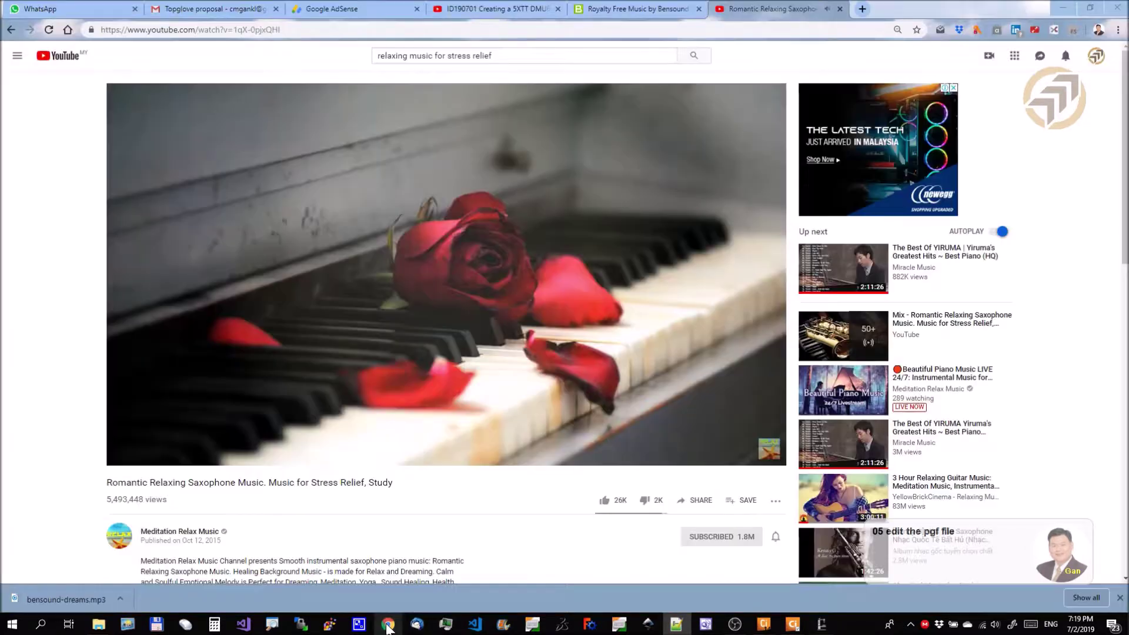
left_click(495, 9)
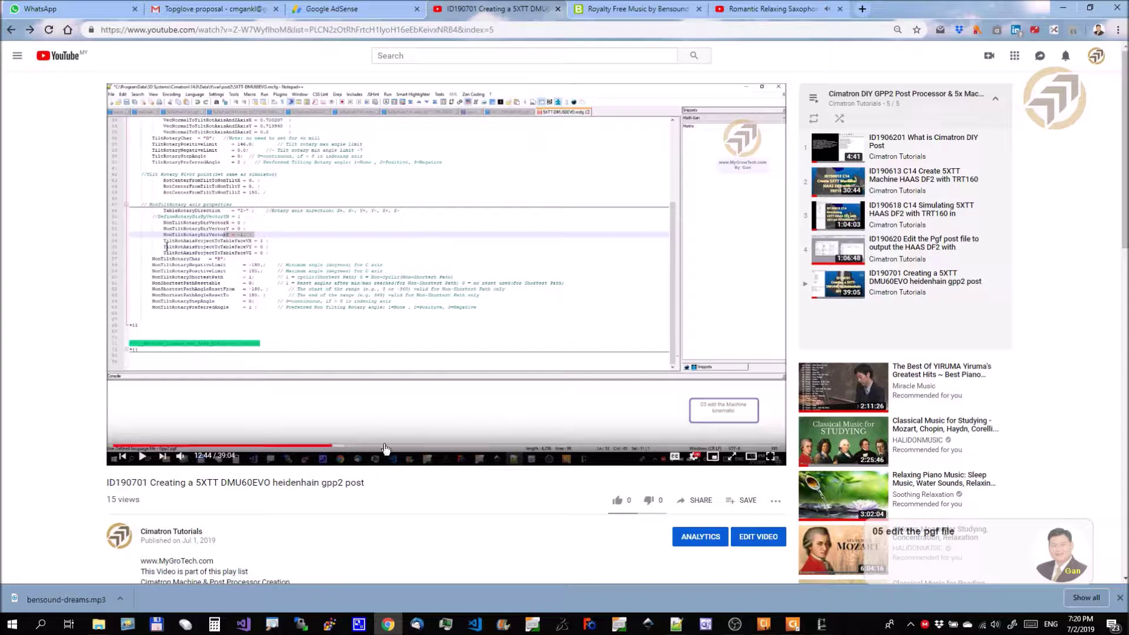
left_click(675, 622)
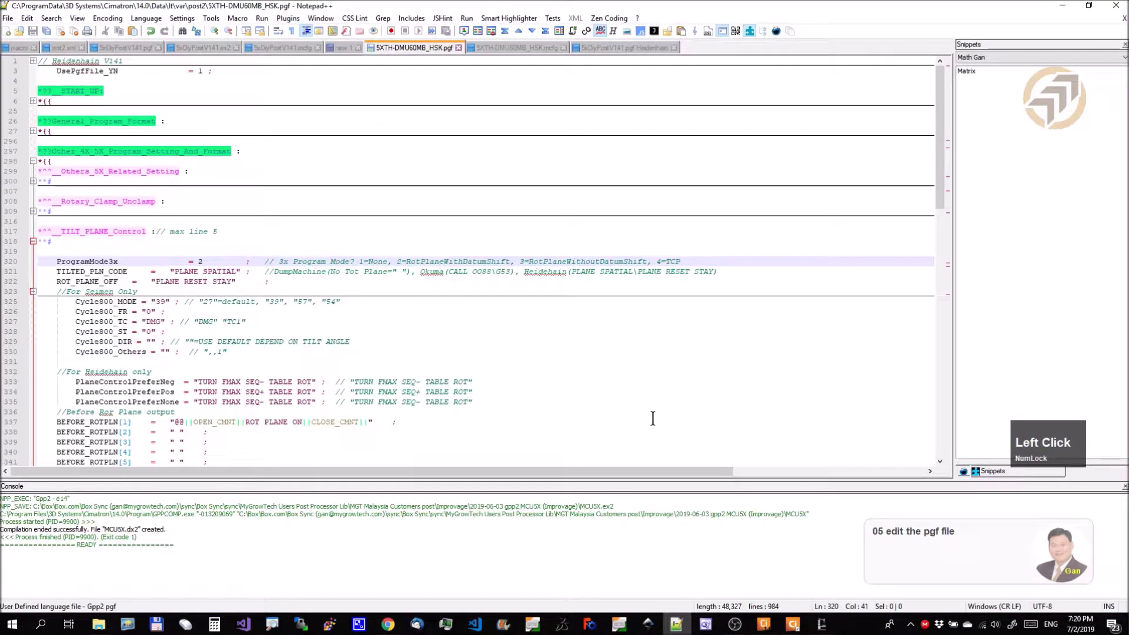
key("shift")
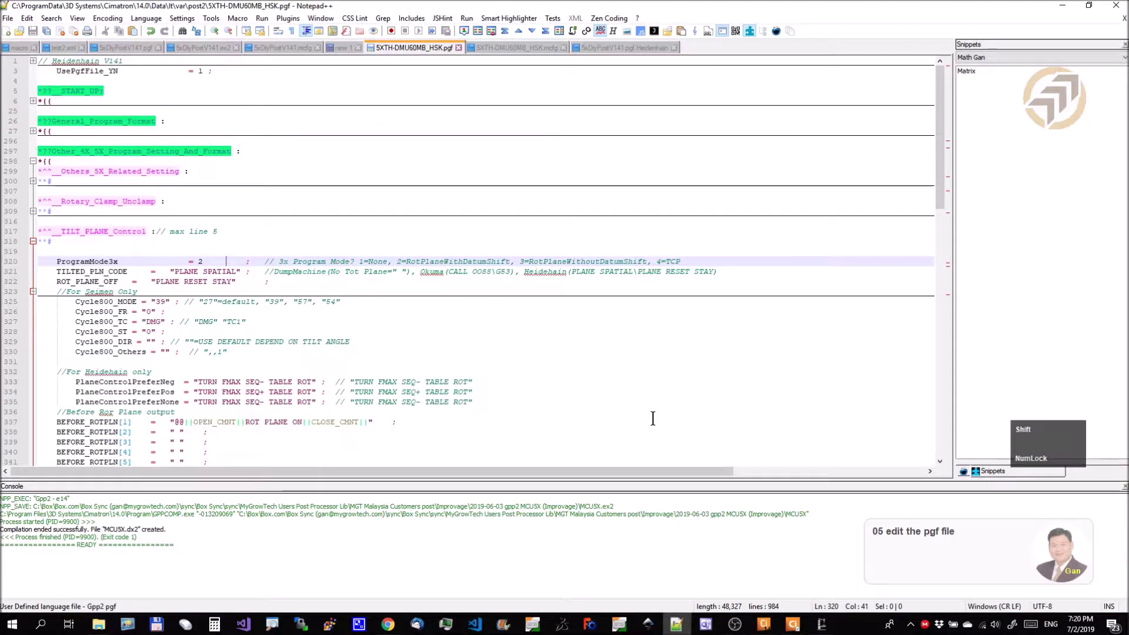
key("F1")
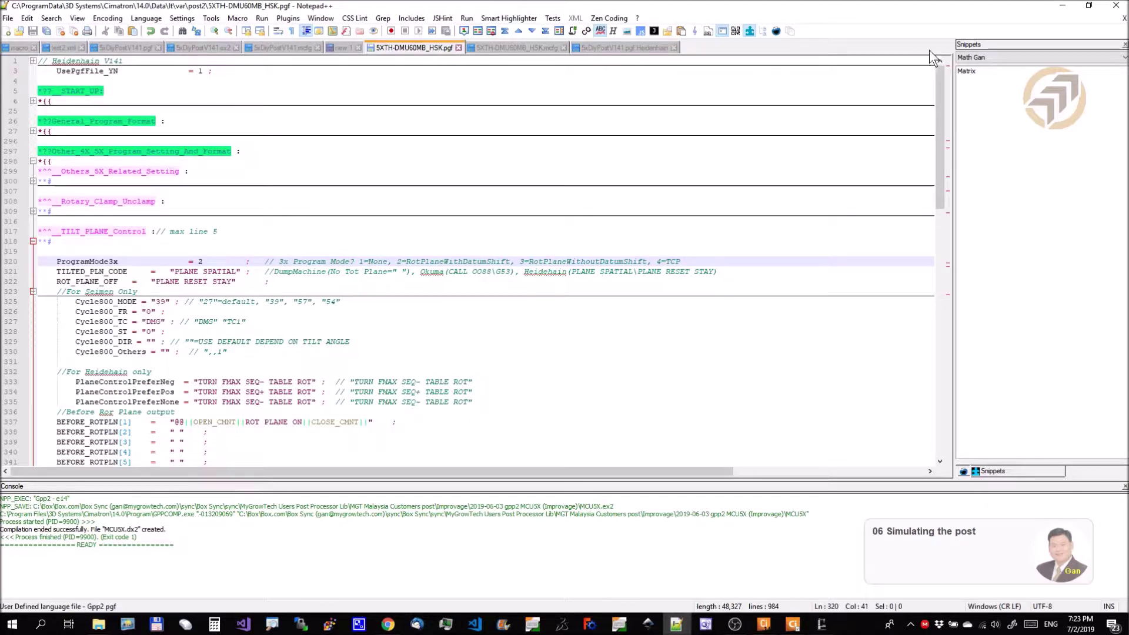
Switch to Cimatron and open testbox.elt from the C:\xxx folder in it.
left_click(1062, 8)
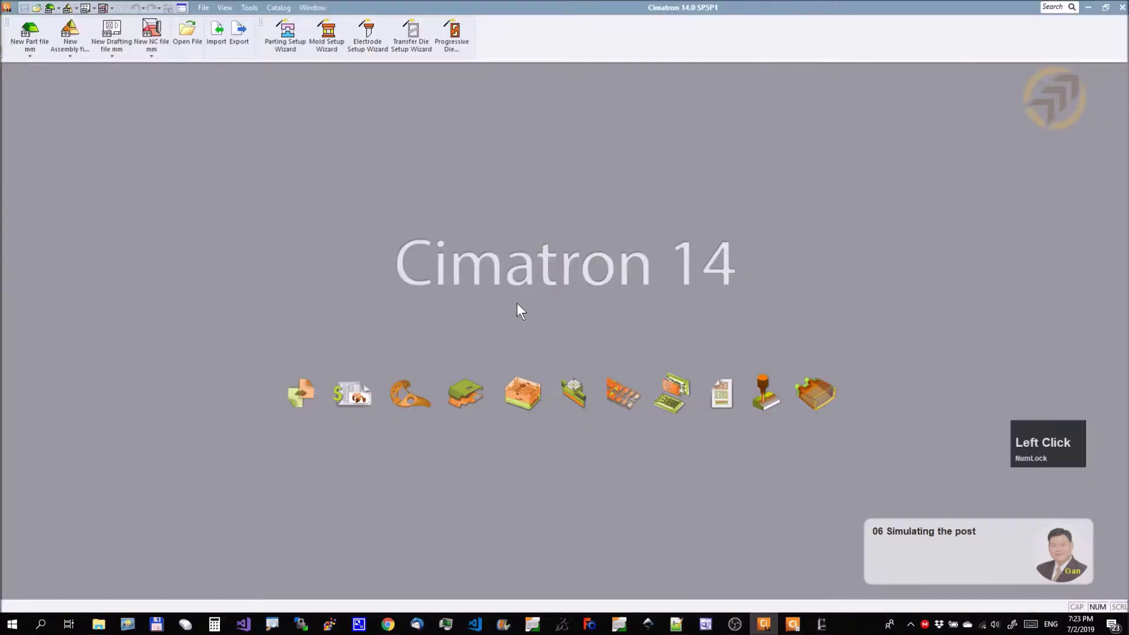
mouse_move(99, 624)
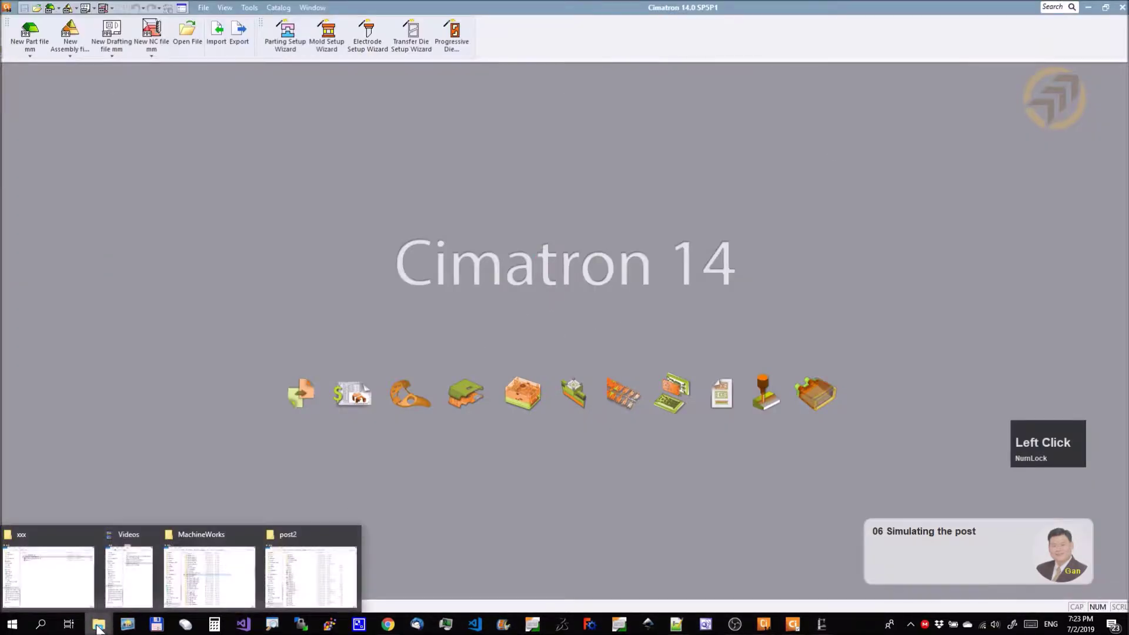
left_click(69, 586)
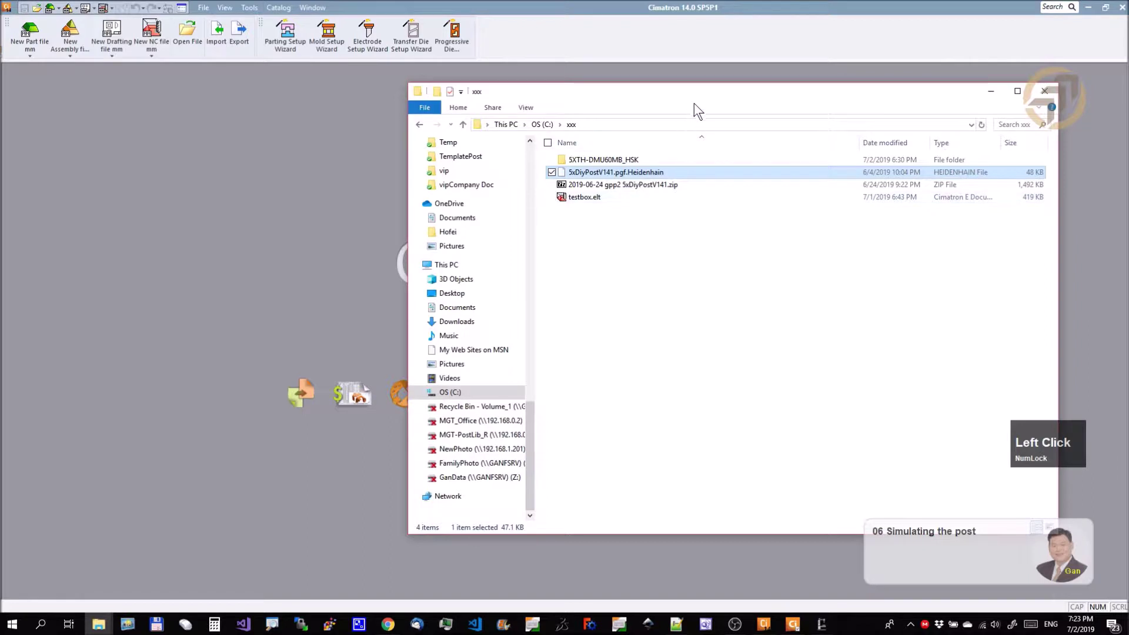
left_click(591, 198)
left_click_drag(592, 202, 259, 200)
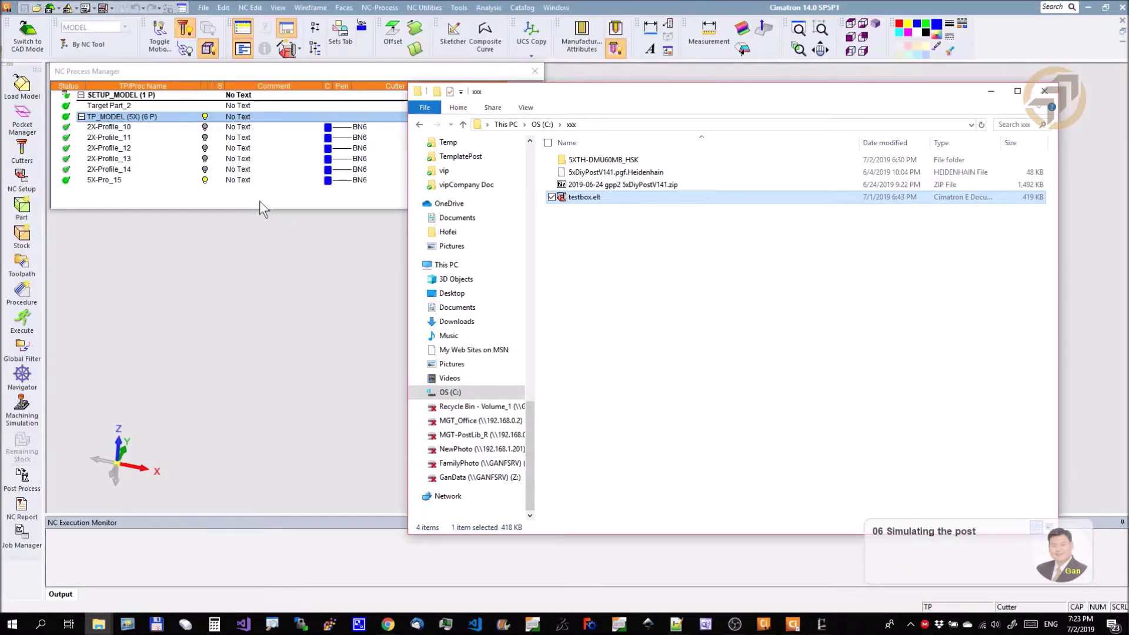
left_click(315, 317)
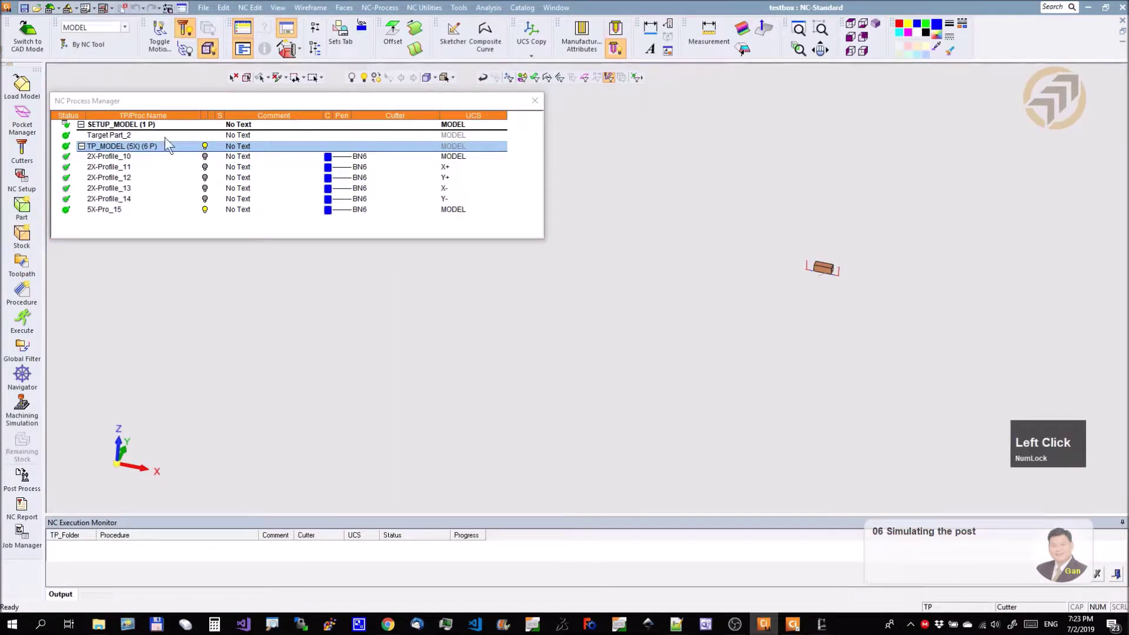
Open the SETUP_MODEL NC setup for editing and set its machine to 5XTH-DMU60MB_HSK.
left_click(121, 125)
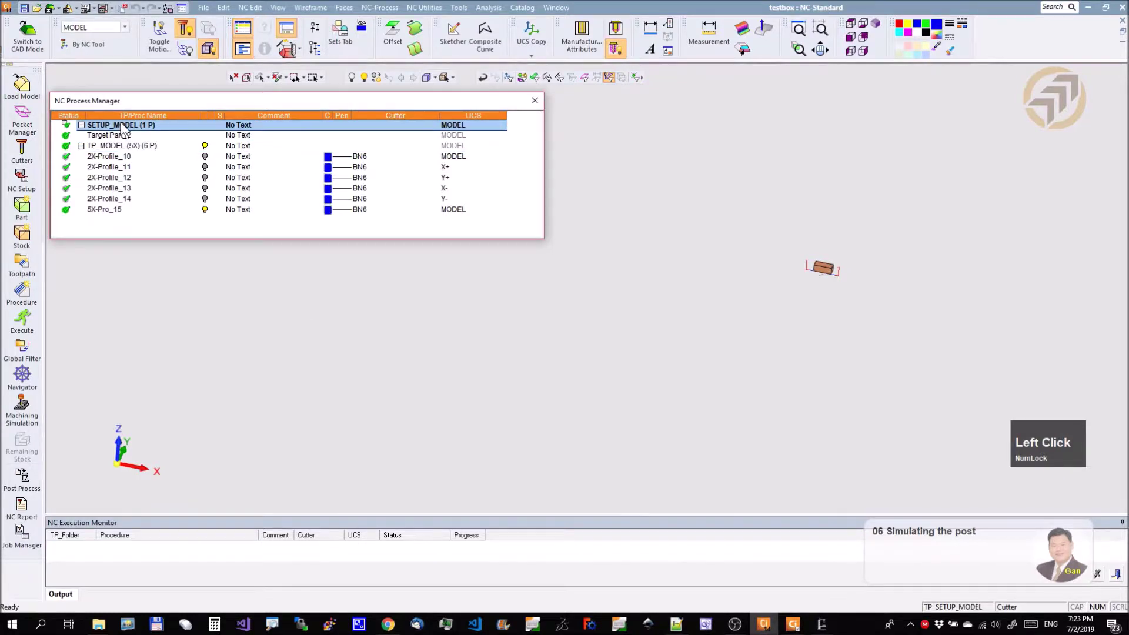
double_click(121, 125)
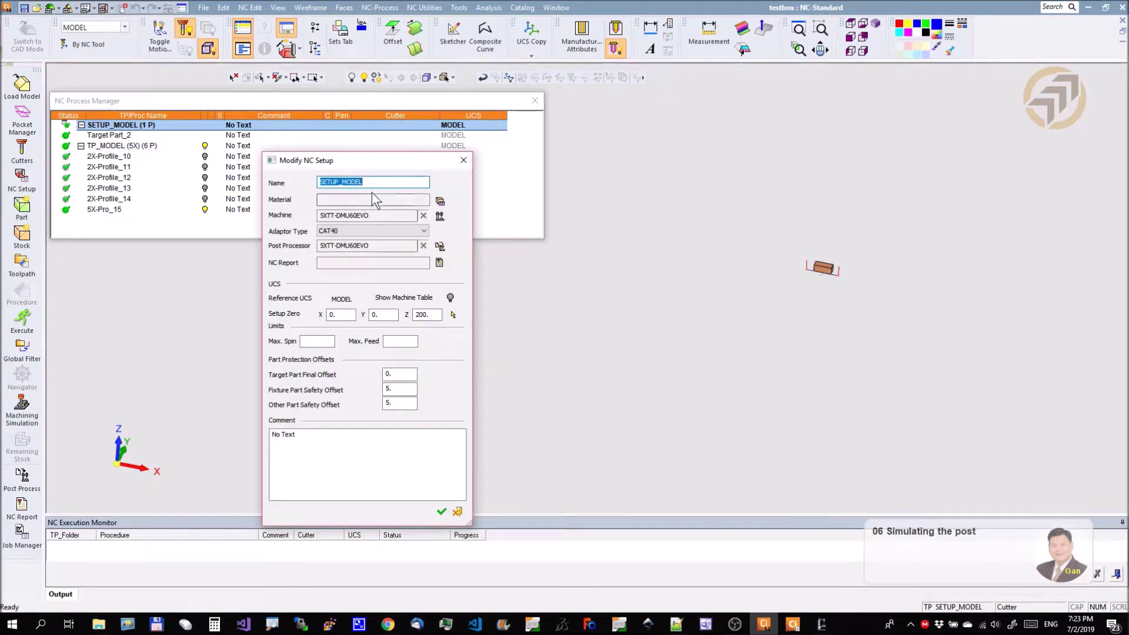
left_click(439, 217)
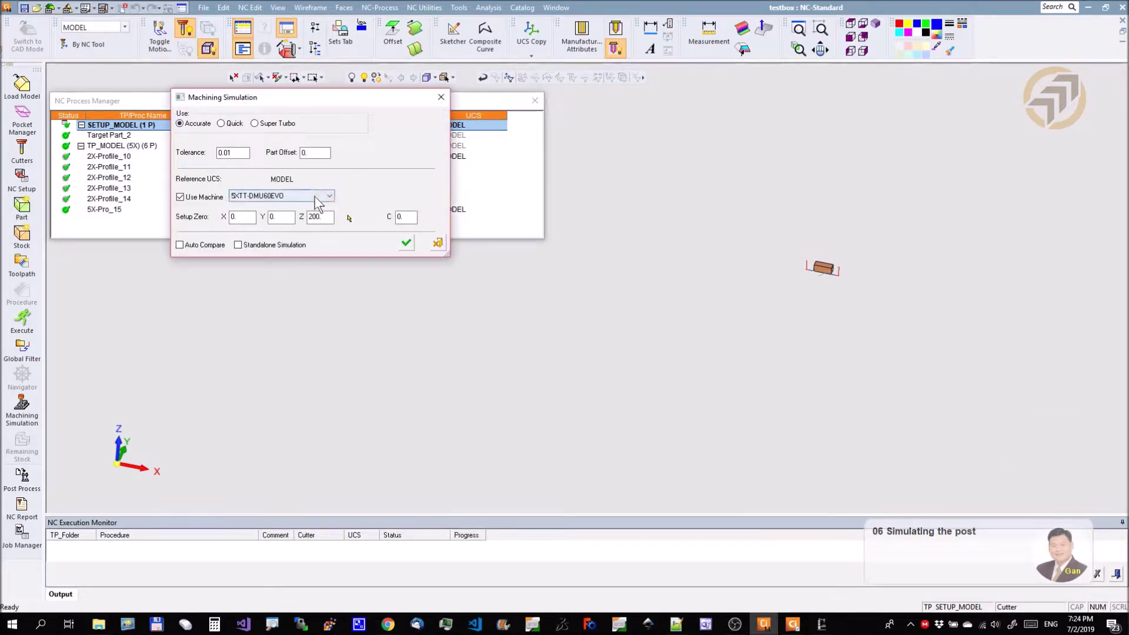
left_click(323, 196)
left_click_drag(329, 328, 329, 281)
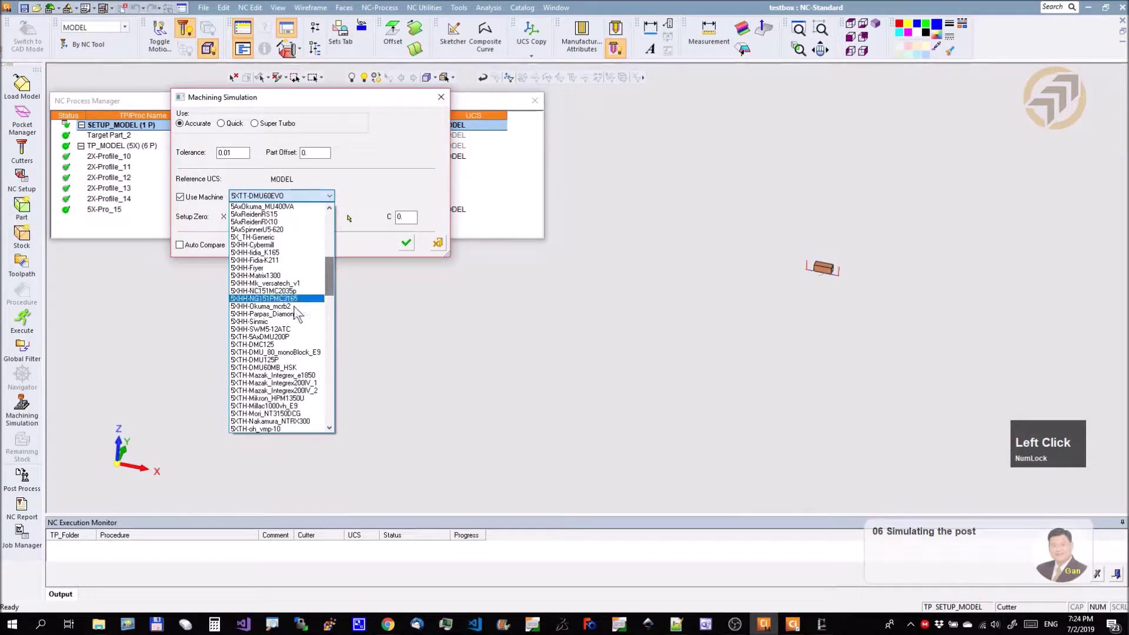
left_click(300, 367)
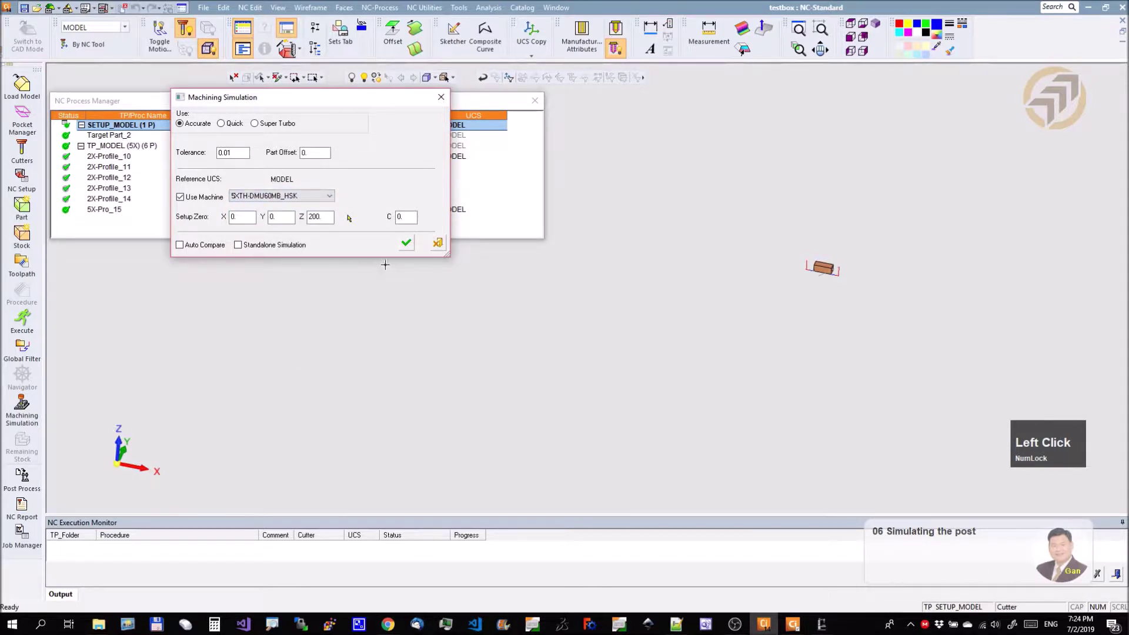
left_click(406, 242)
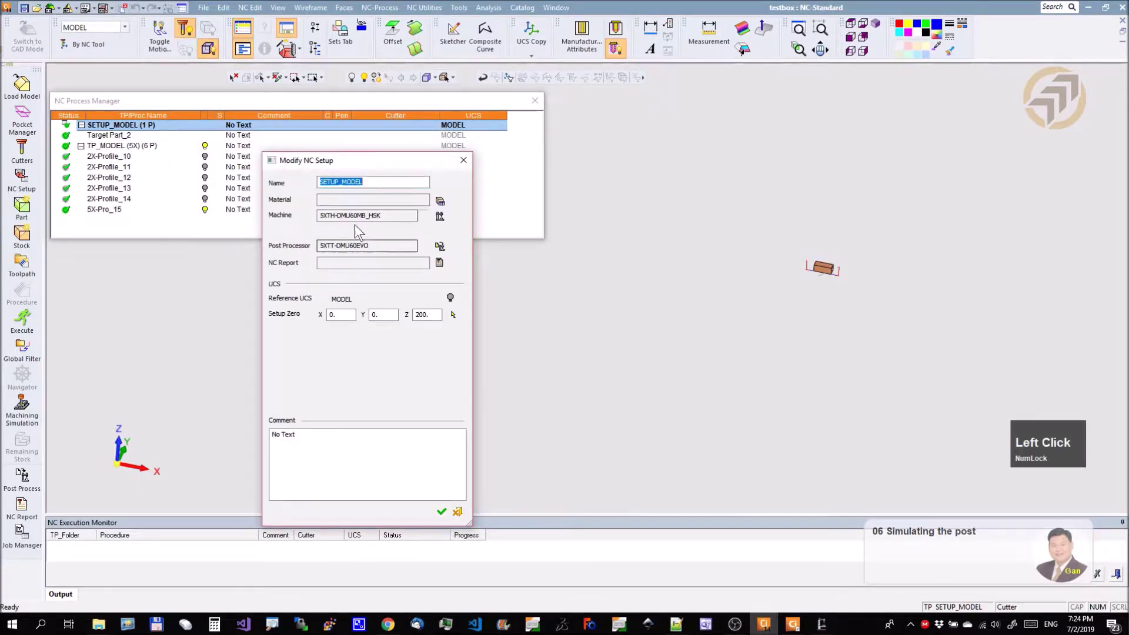
Set the NC setup's post processor to 5XTH-DMU60MB_HSK.
left_click(439, 248)
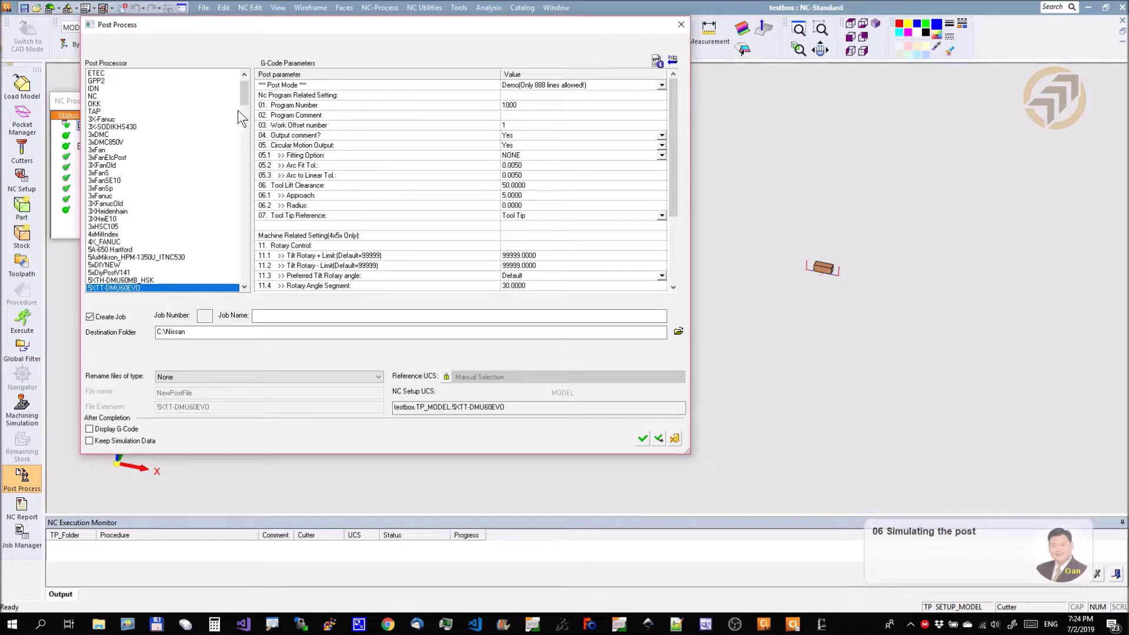
left_click_drag(244, 97, 244, 101)
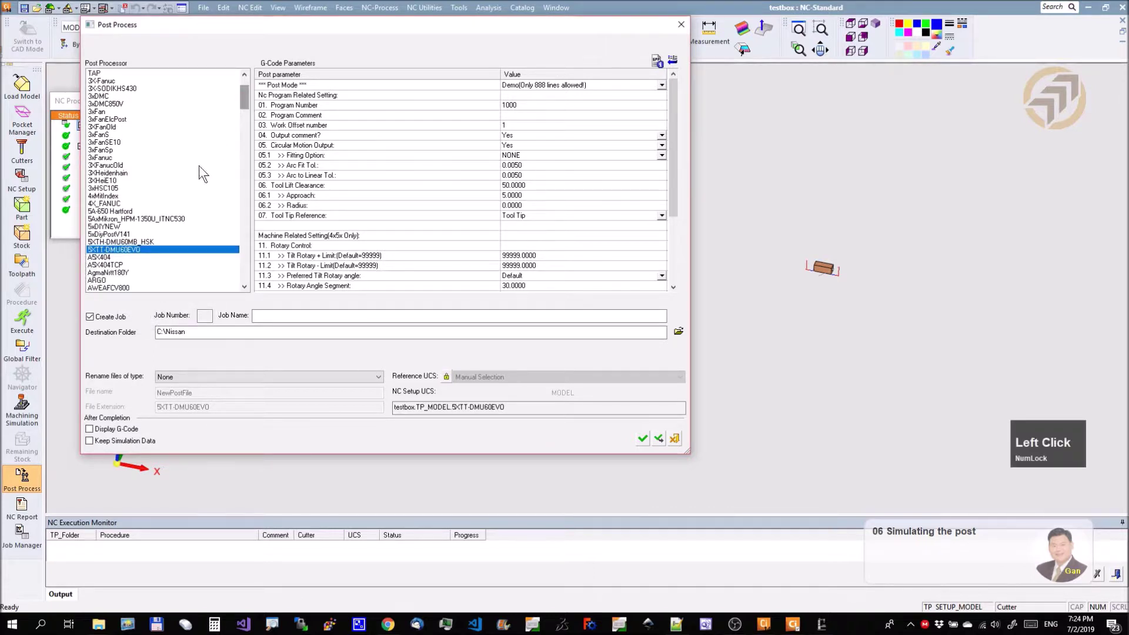
left_click(148, 243)
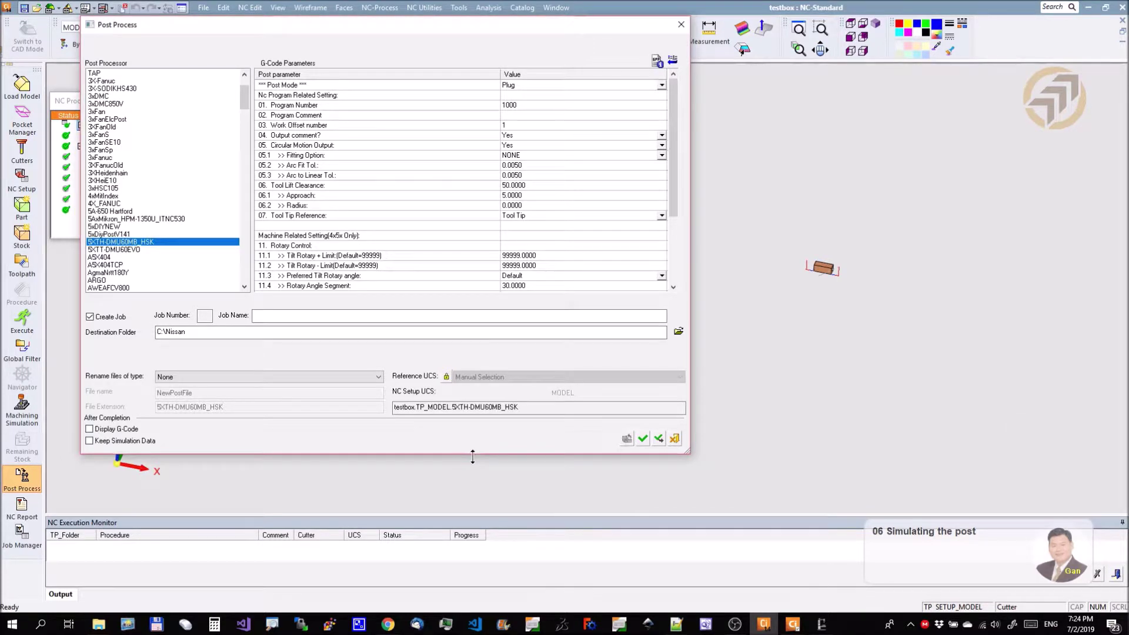
left_click(642, 438)
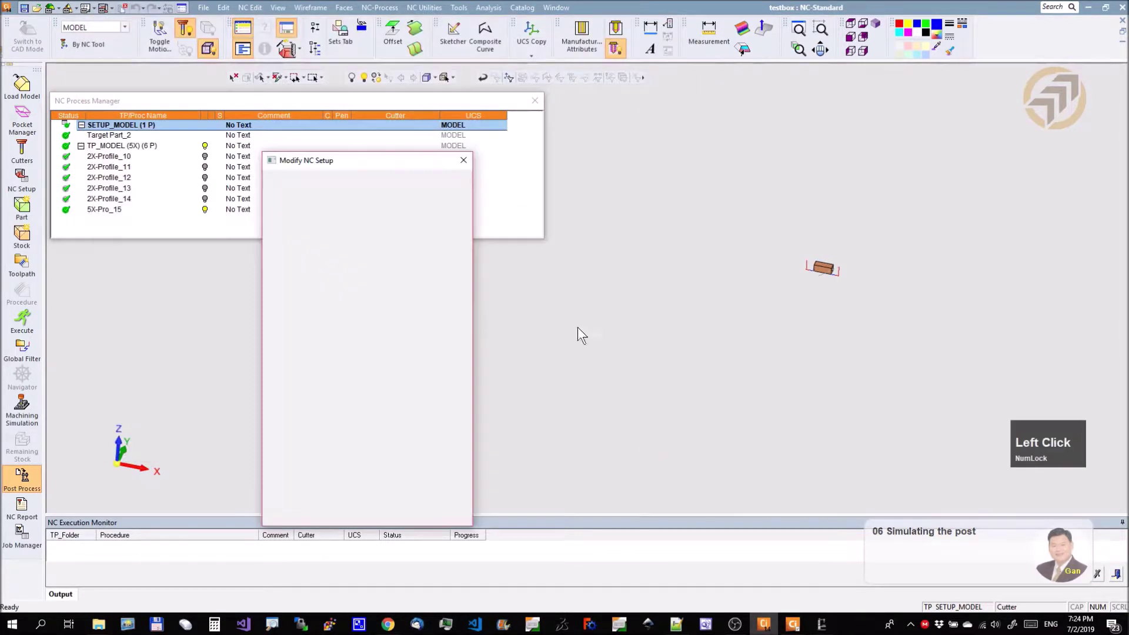
Show the machine table to check the part's position on it, and apply the NC setup changes.
left_click_drag(419, 146, 415, 107)
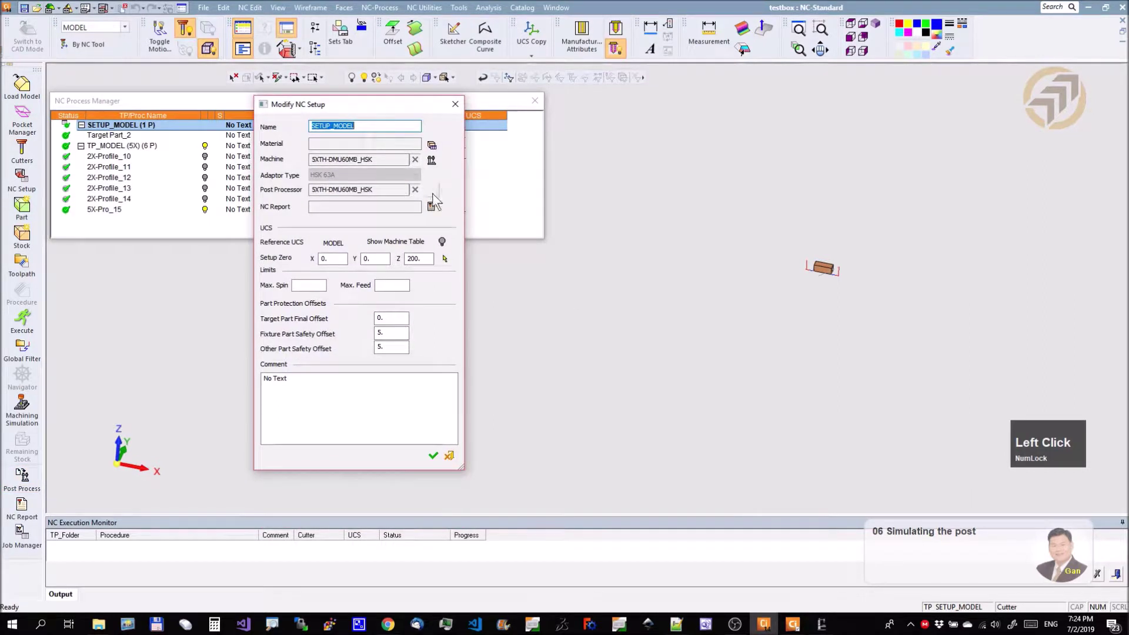
left_click(441, 241)
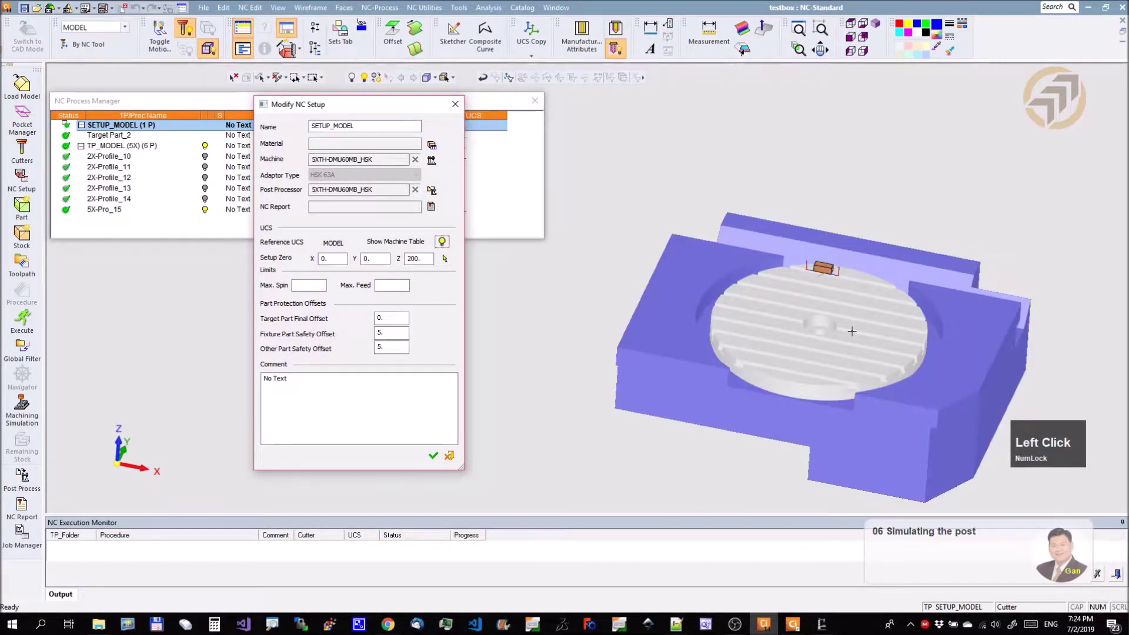
mouse_move(838, 305)
left_mouse_down("ctrl")
mouse_move(847, 253)
mouse_move(840, 290)
mouse_move(824, 226)
mouse_move(849, 259)
mouse_move(839, 289)
left_mouse_up("ctrl")
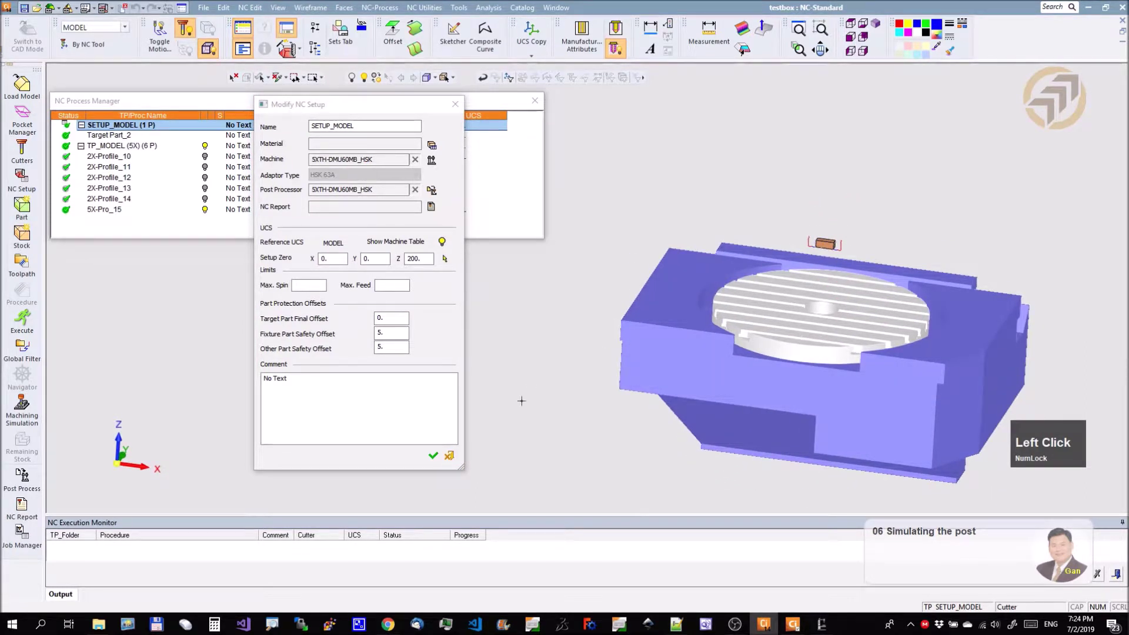
left_click(432, 456)
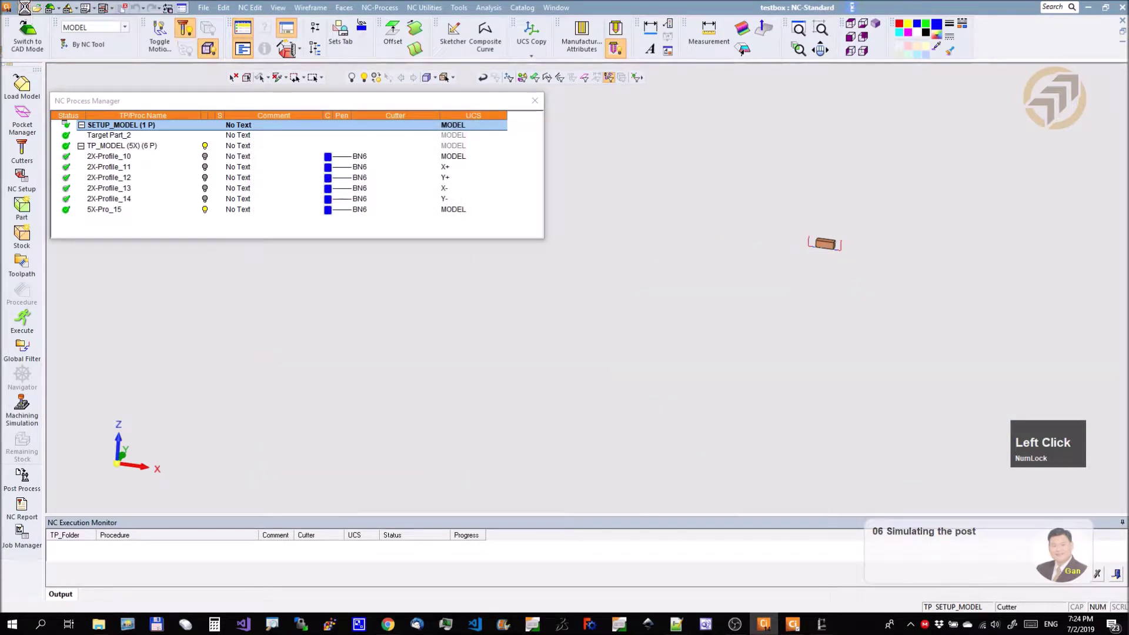
Launch the machining simulation of the TP_MODEL toolpath on the 5XTH-DMU60MB_HSK machine.
left_click(123, 147)
mouse_move(65, 441)
left_click(22, 406)
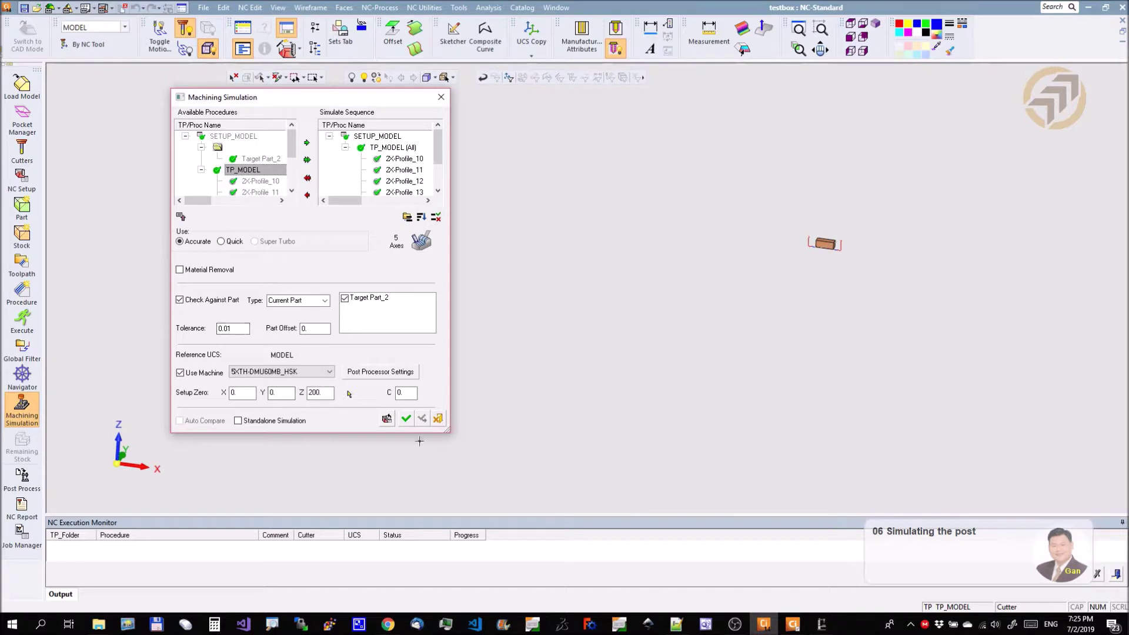
left_click(406, 419)
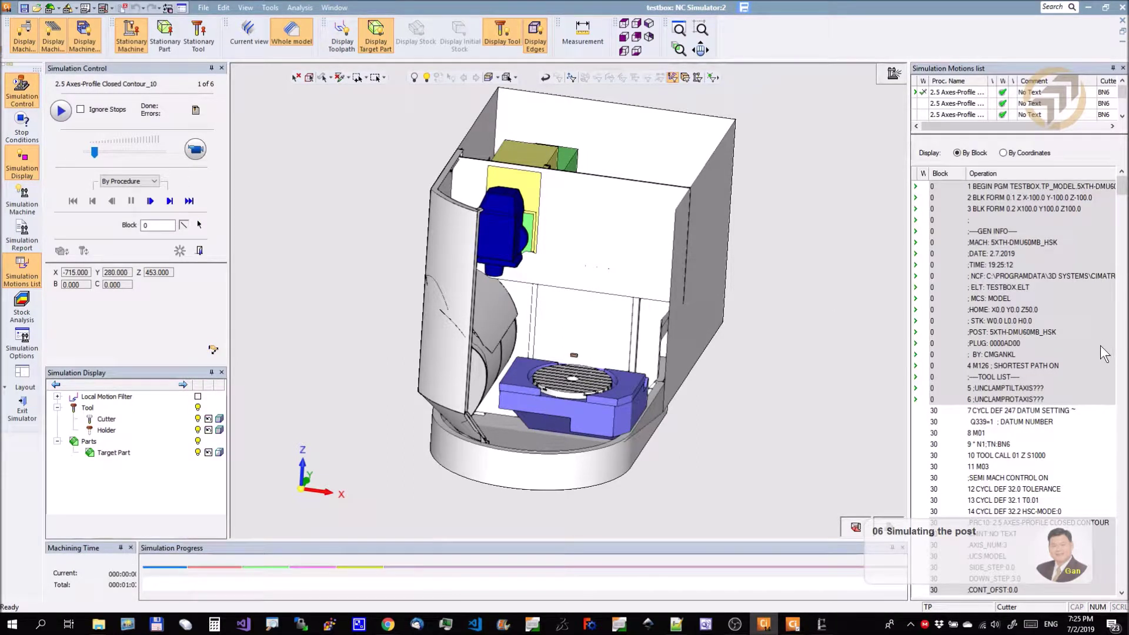
Examine the posted NC blocks at the start of the motions list and the part's position above the rotary table.
scroll(1039, 340, "down", 5)
scroll(1042, 344, "up", 5)
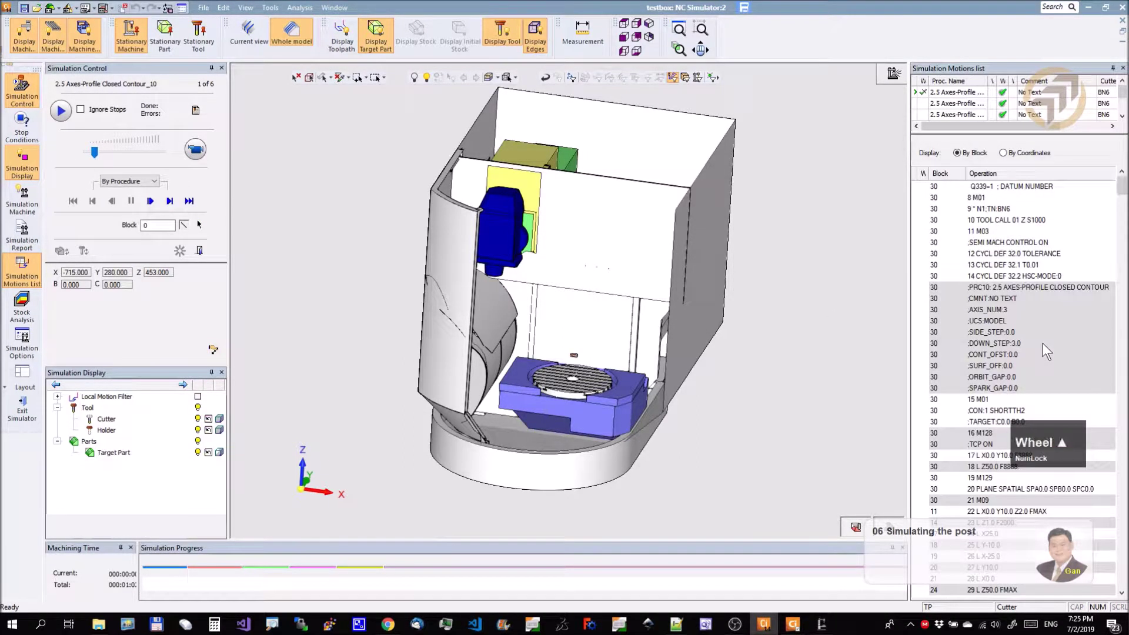
left_click_drag(619, 295, 600, 319, "ctrl")
right_click_drag(621, 418, 495, 376, "ctrl")
scroll(495, 376, "up", 3)
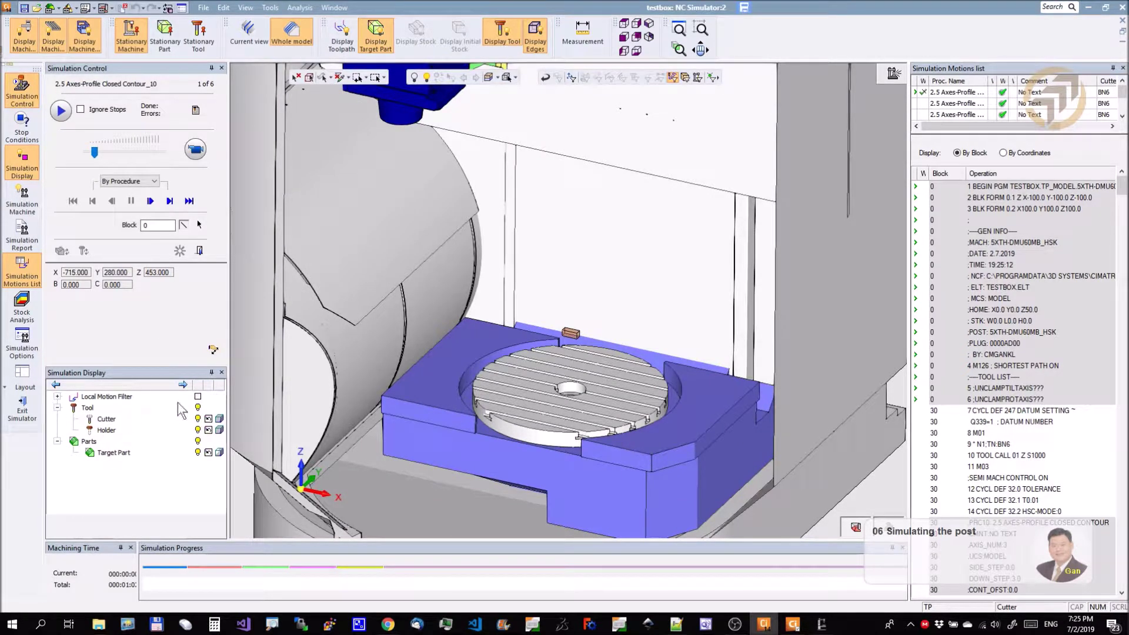
Turn on the toolpath display with the Local Motion Filter, expand its entries and start the machine simulation.
left_click(198, 396)
left_click(57, 397)
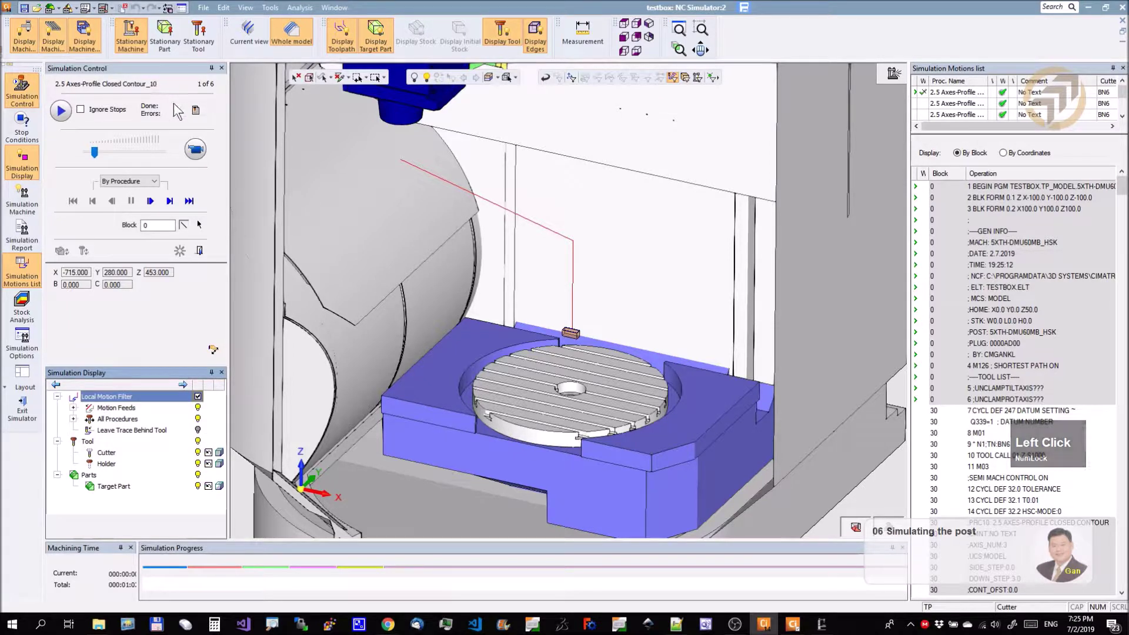
left_click(195, 149)
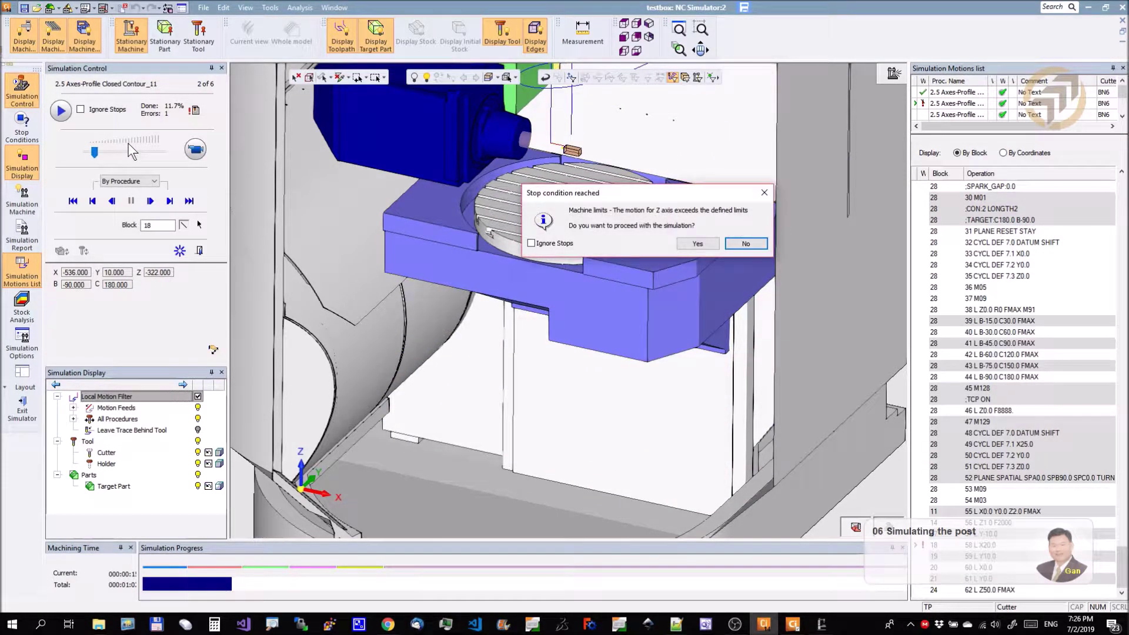
Stop the simulation at the machine-limit stop, review the error in the simulation report and exit the simulator.
left_click_drag(691, 196, 598, 166)
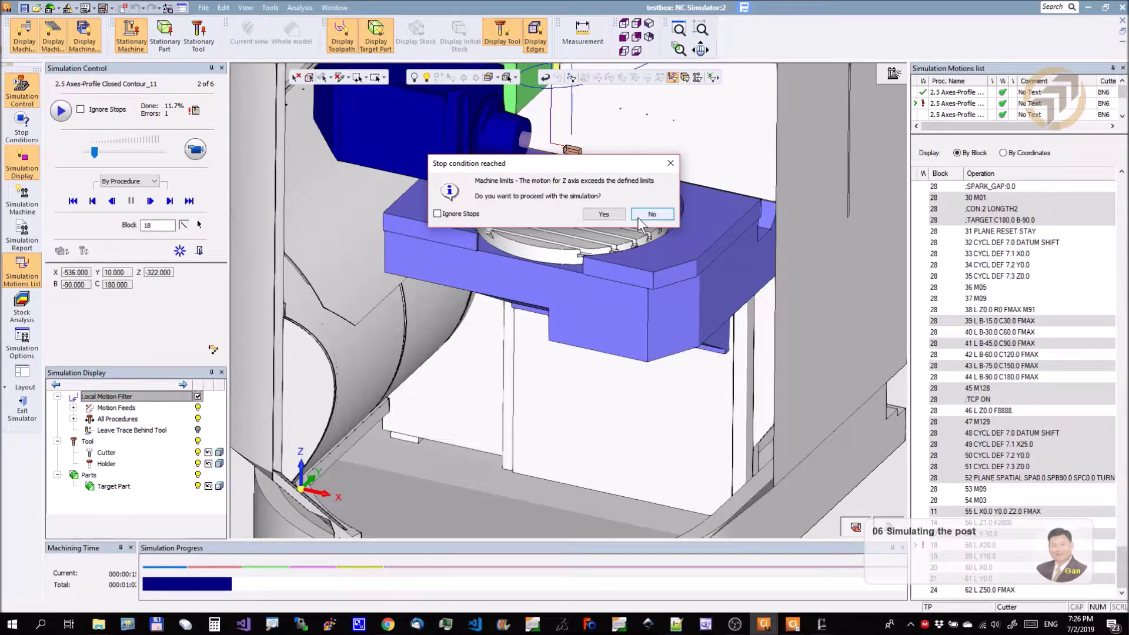
left_click(671, 165)
left_click(196, 111)
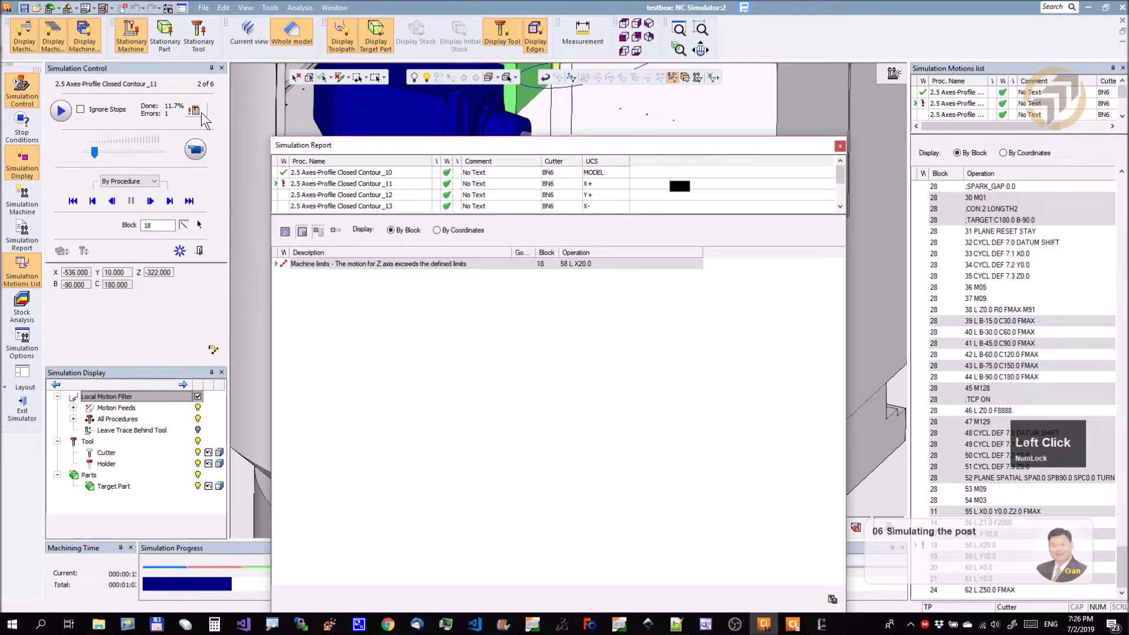
left_click(426, 263)
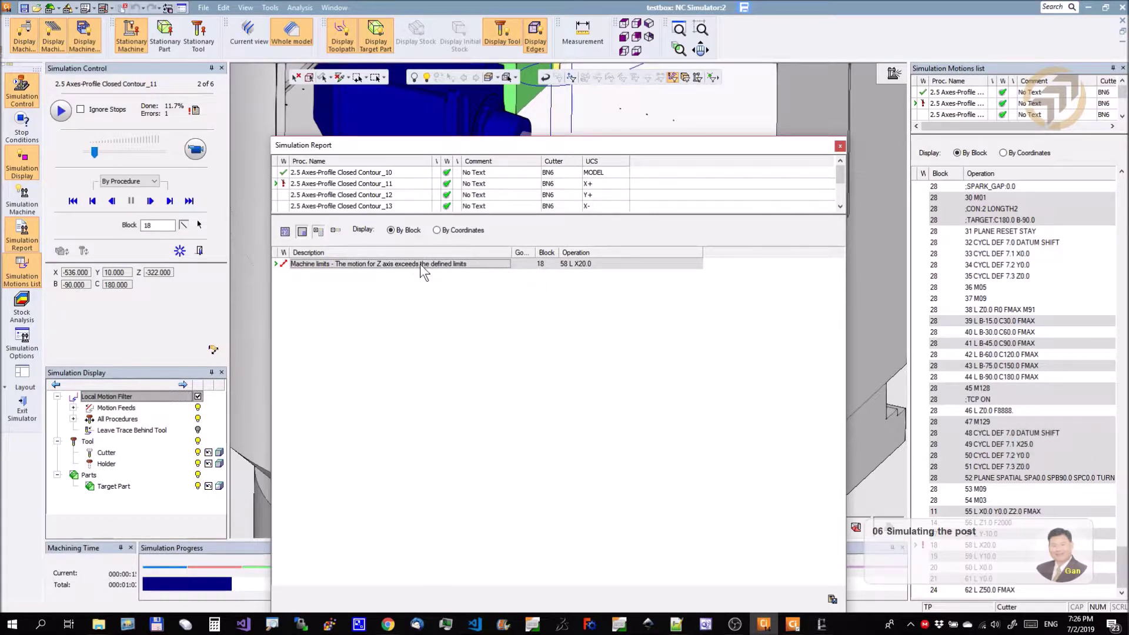
left_click(840, 146)
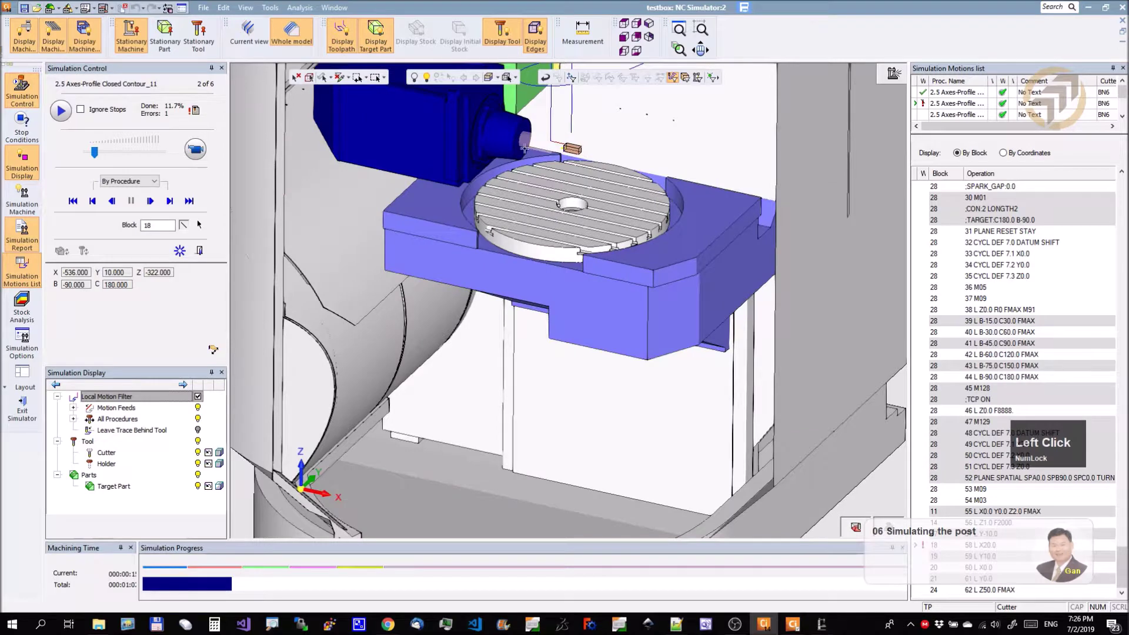
left_click(566, 148, "ctrl")
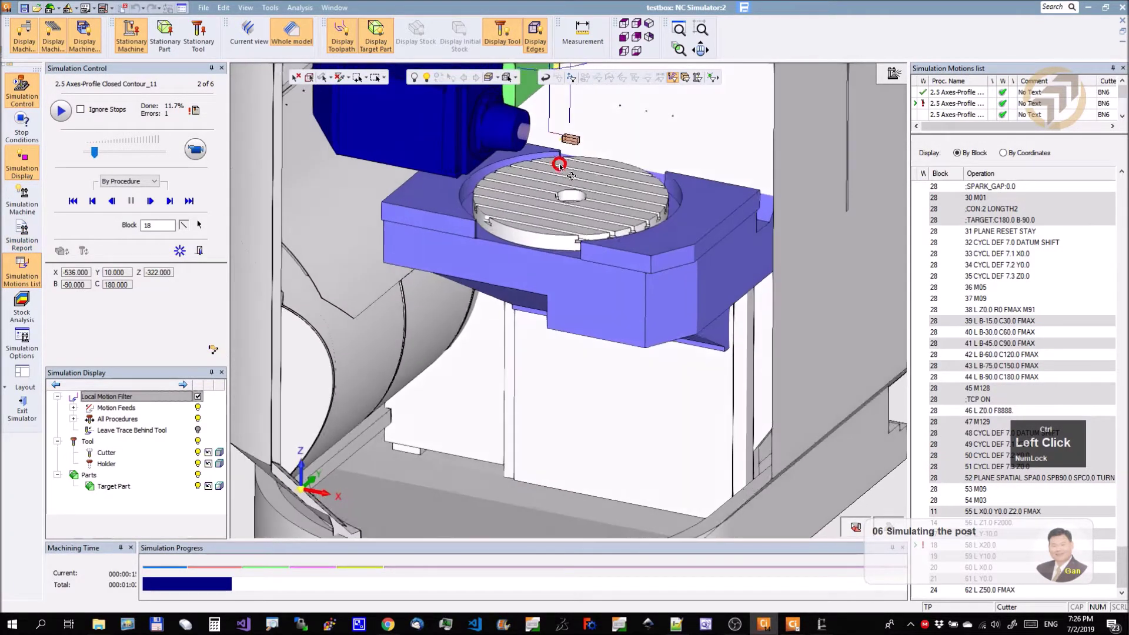
left_click(22, 414)
left_click(507, 340)
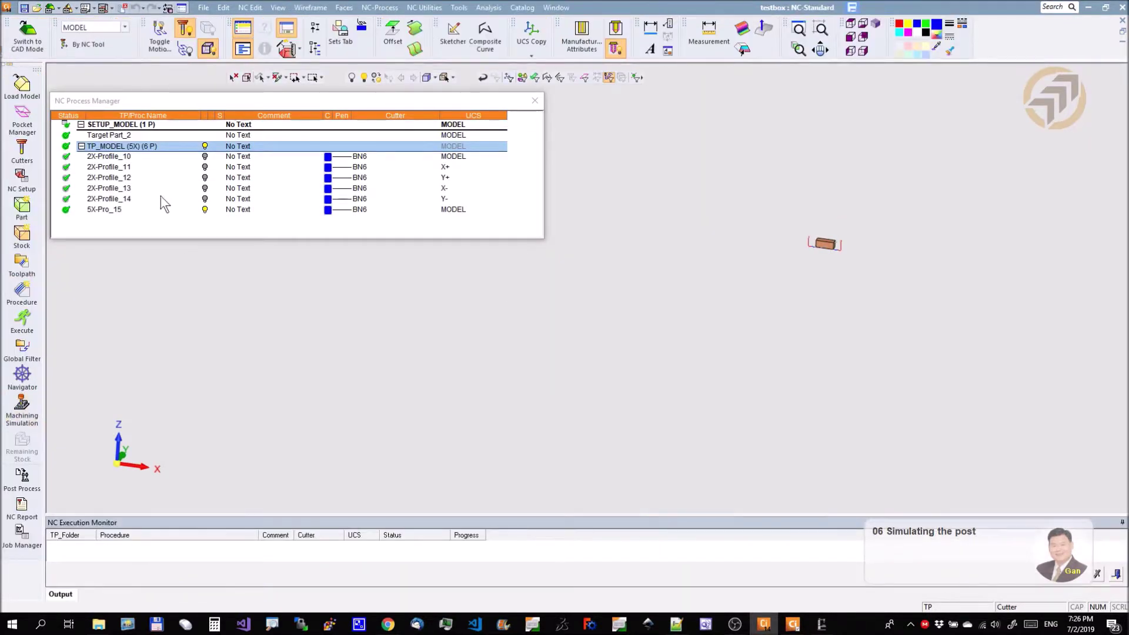
Set the setup zero of SETUP_MODEL to Z 300 and show the machine table beneath the part.
double_click(108, 126)
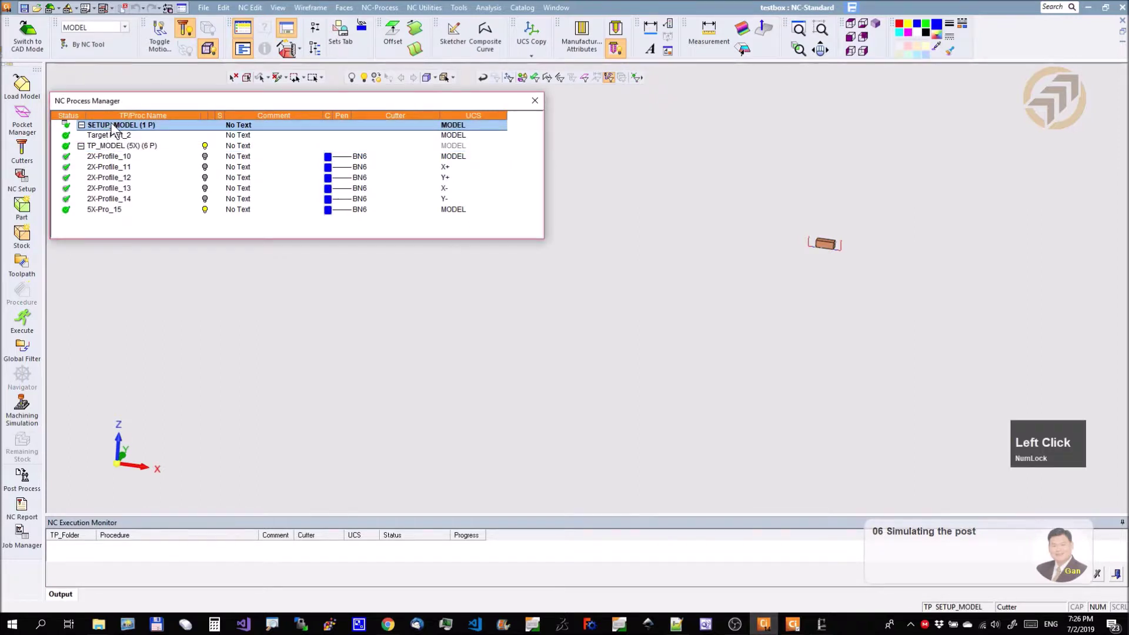
left_click(430, 259)
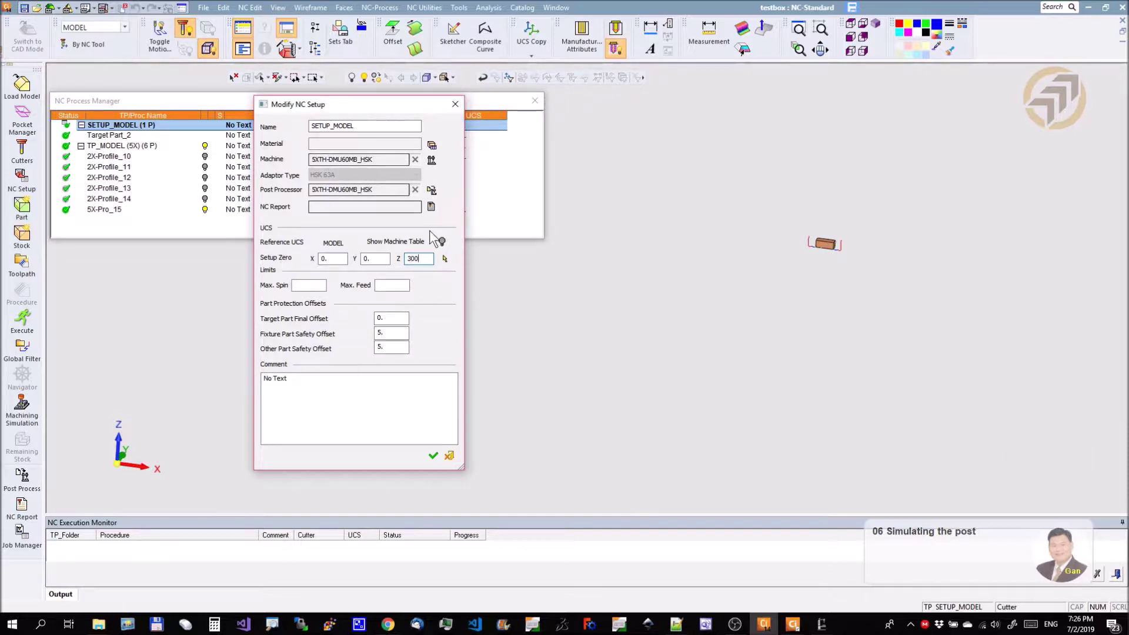
left_click(442, 242)
middle_click_drag(844, 310, 756, 285)
left_click(733, 200)
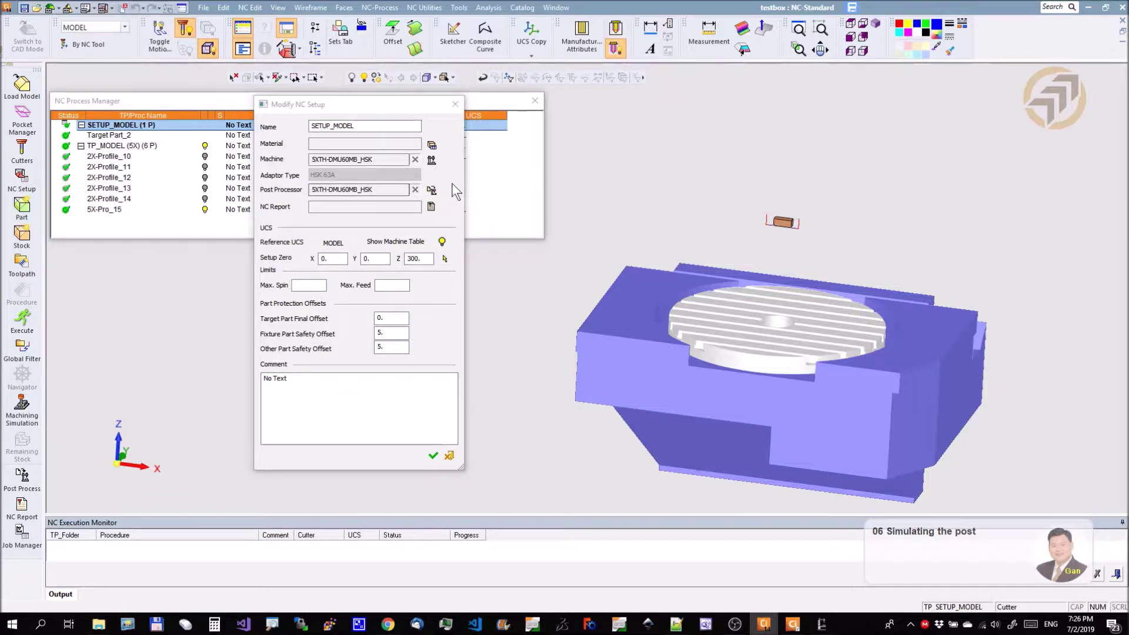
Set the Post Mode of the 5XTH-DMU60MB_HSK post-processor to Demo(Only 888 lines allowed!) and apply the NC setup changes.
left_click(433, 191)
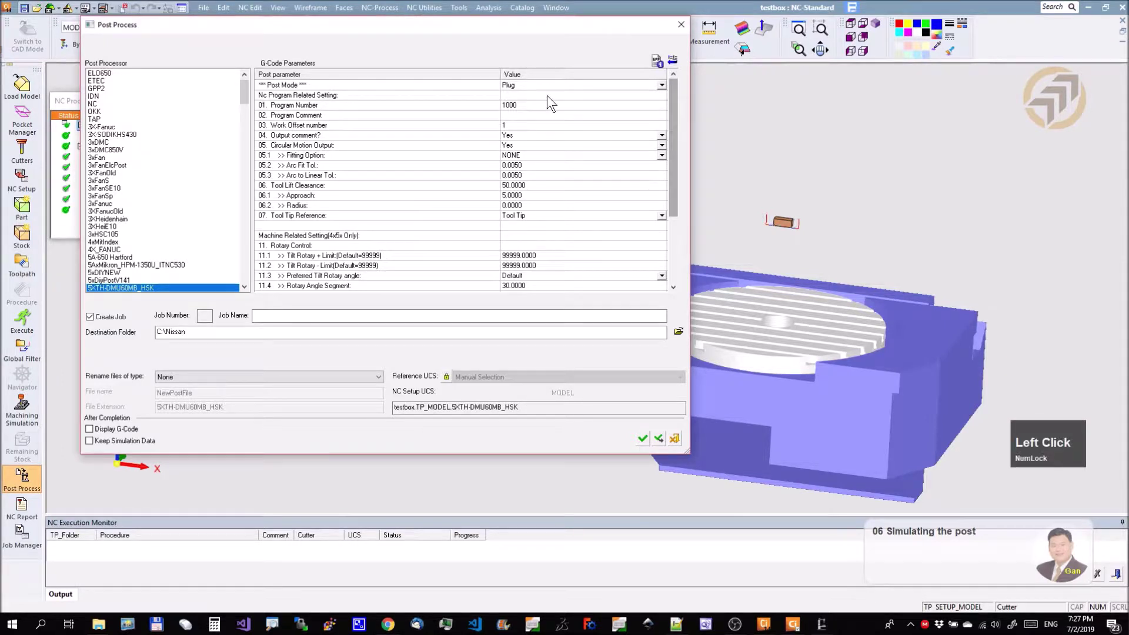
left_click(495, 88)
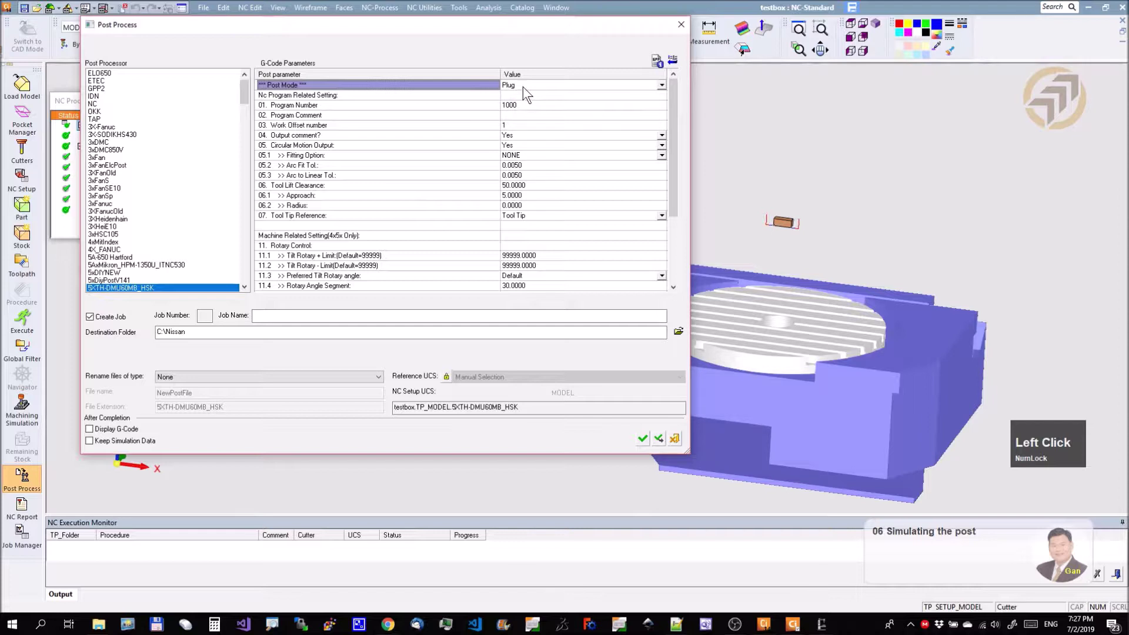
left_click_drag(552, 26, 624, 62)
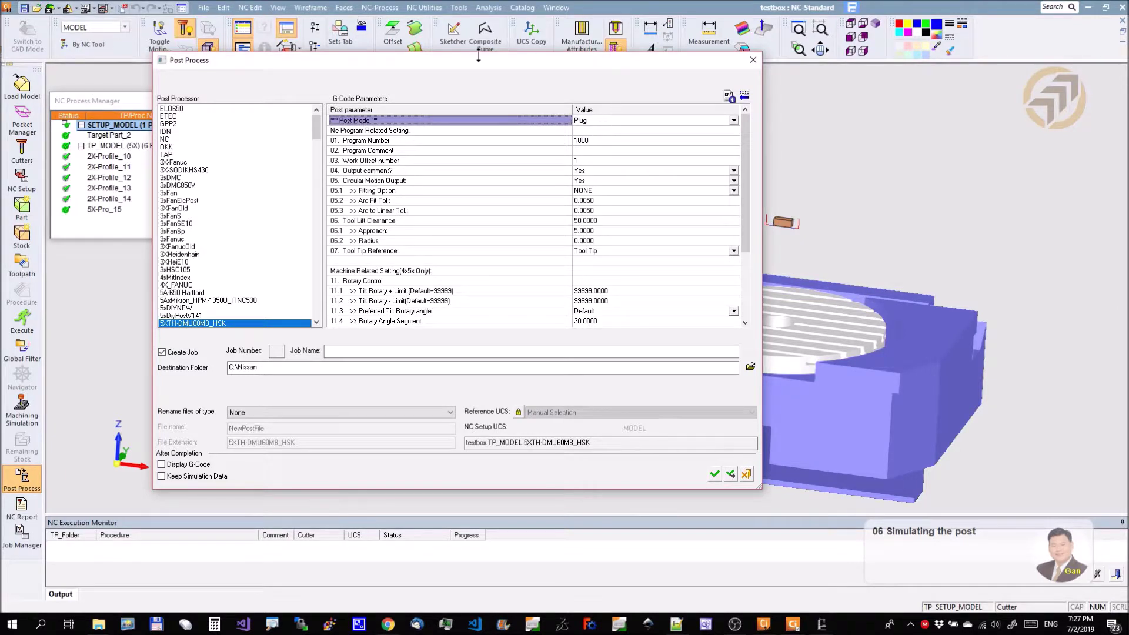
left_click(734, 121)
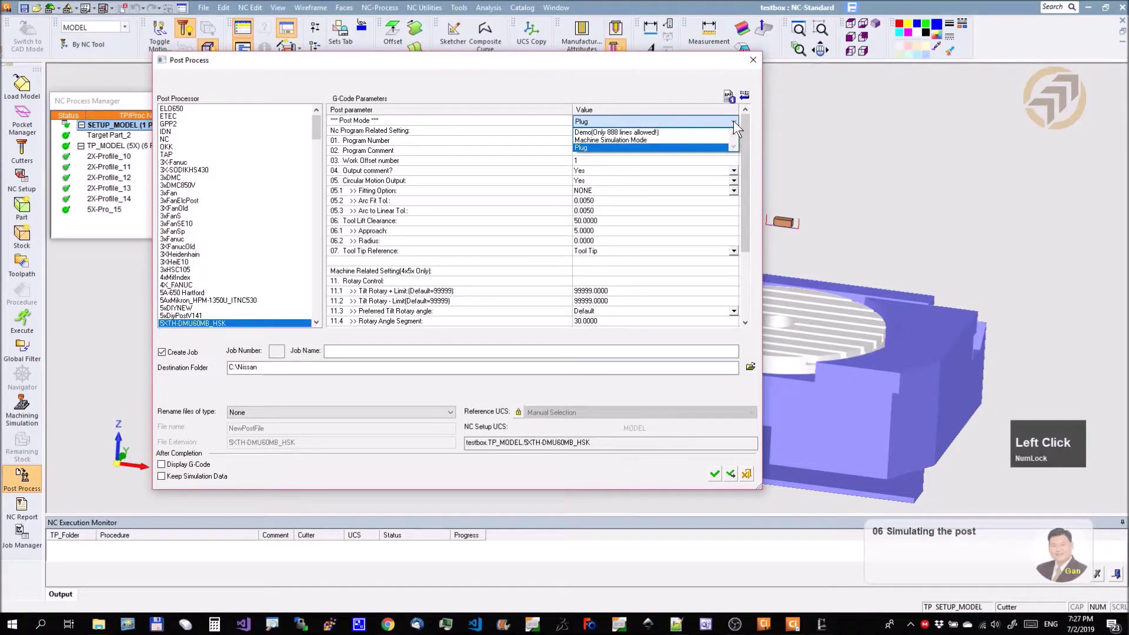
left_click(617, 139)
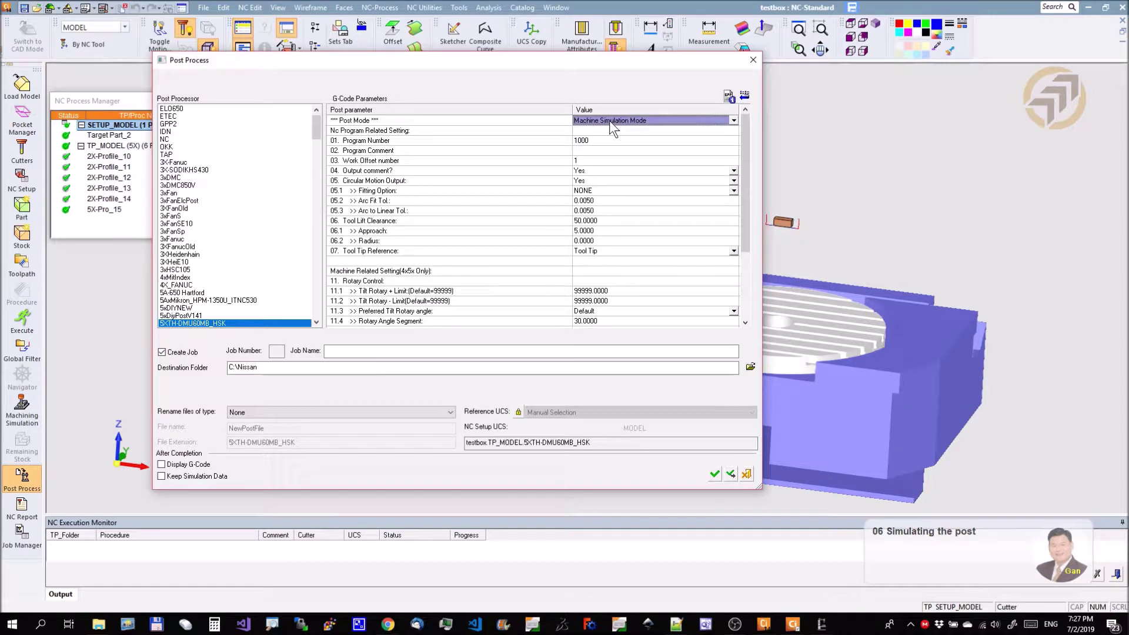
left_click(735, 121)
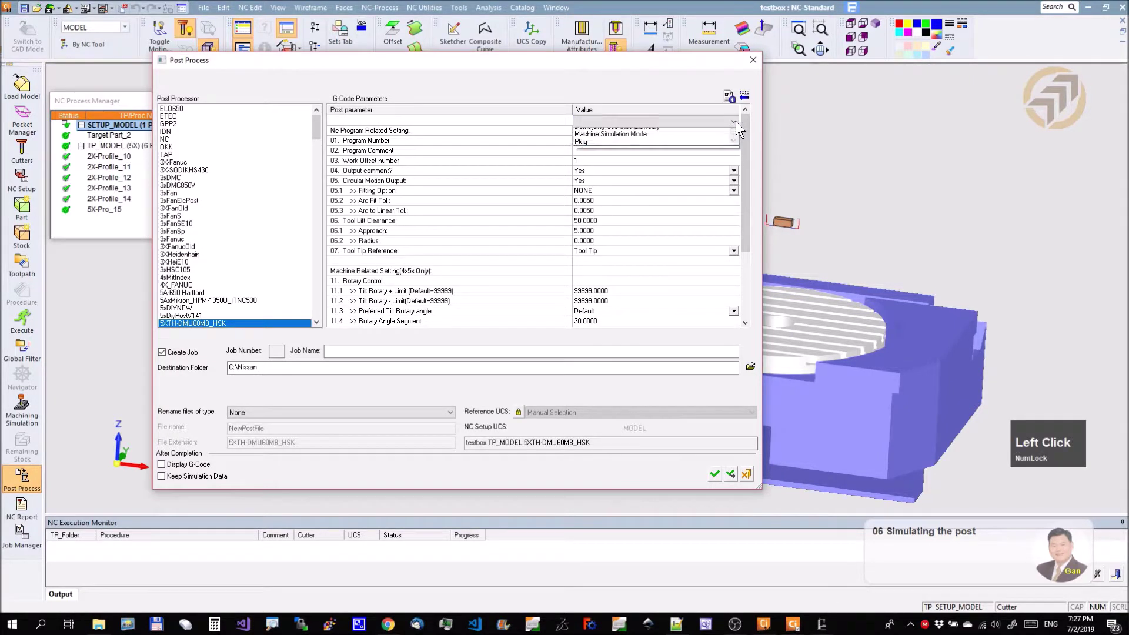
left_click(623, 133)
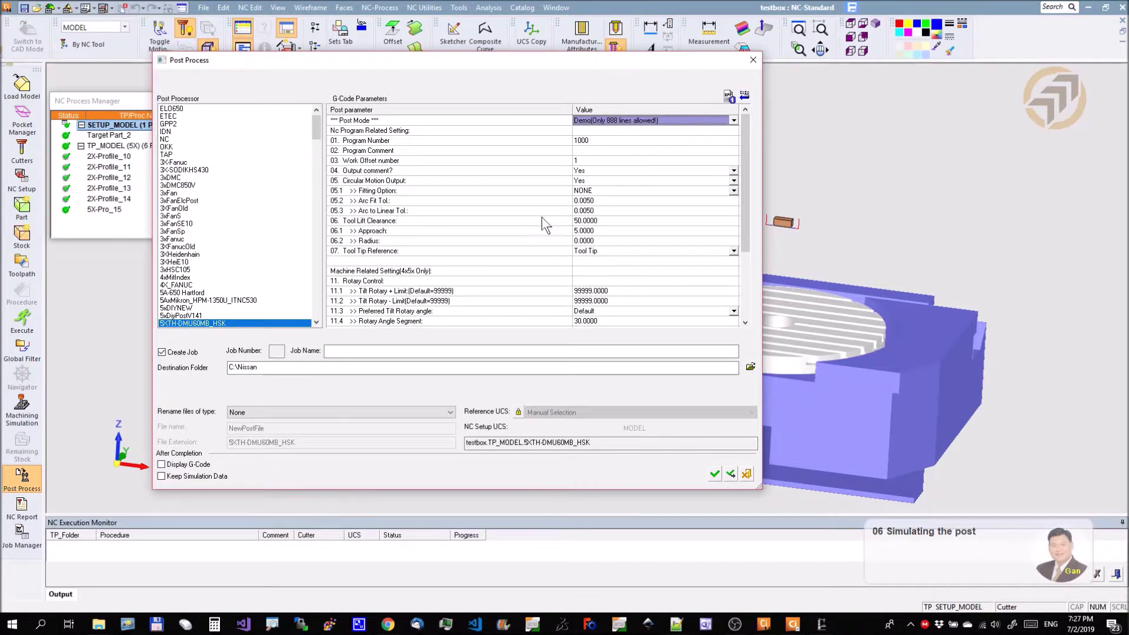
left_click(716, 474)
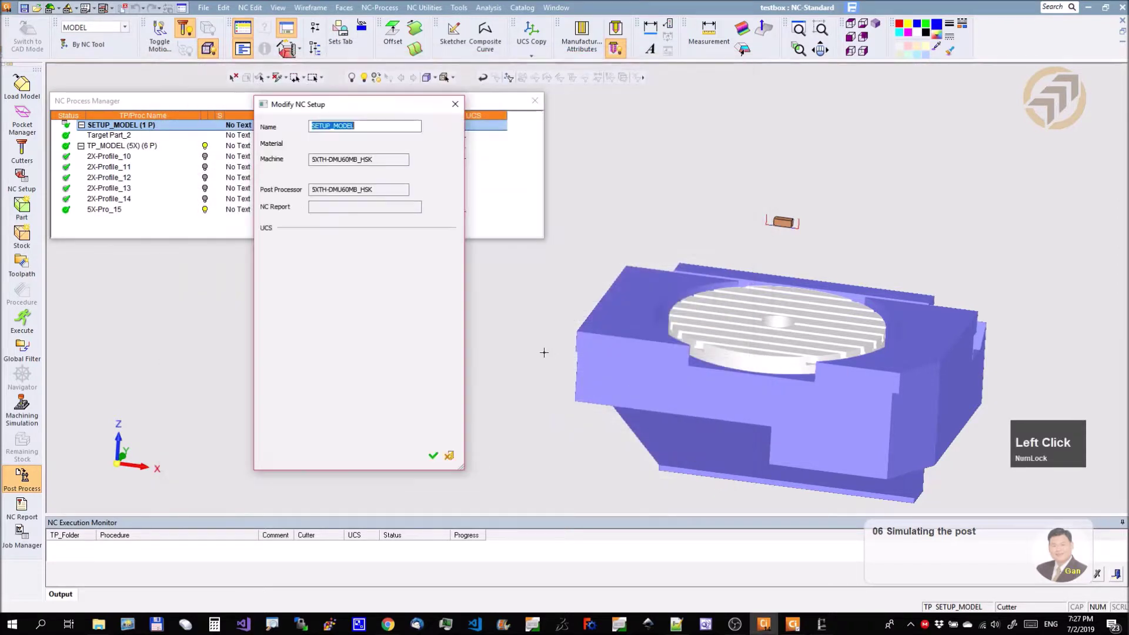
left_click(433, 456)
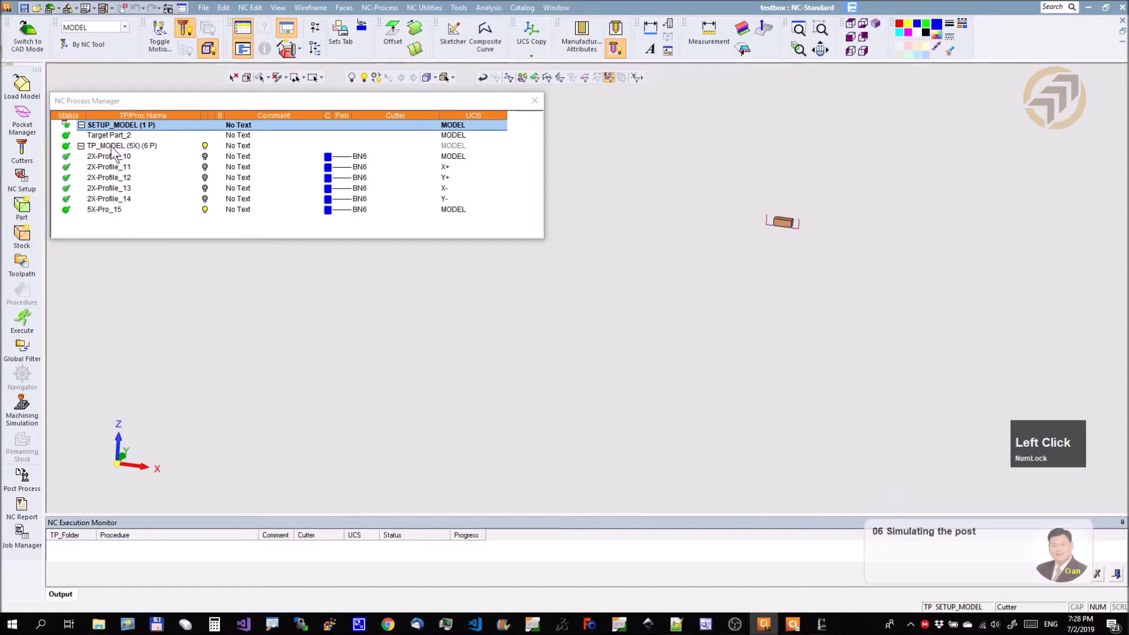
Launch the machining simulation of TP_MODEL on the 5XTH-DMU60MB_HSK machine with the setup zero at Z 300.
left_click(114, 146)
left_click(21, 409)
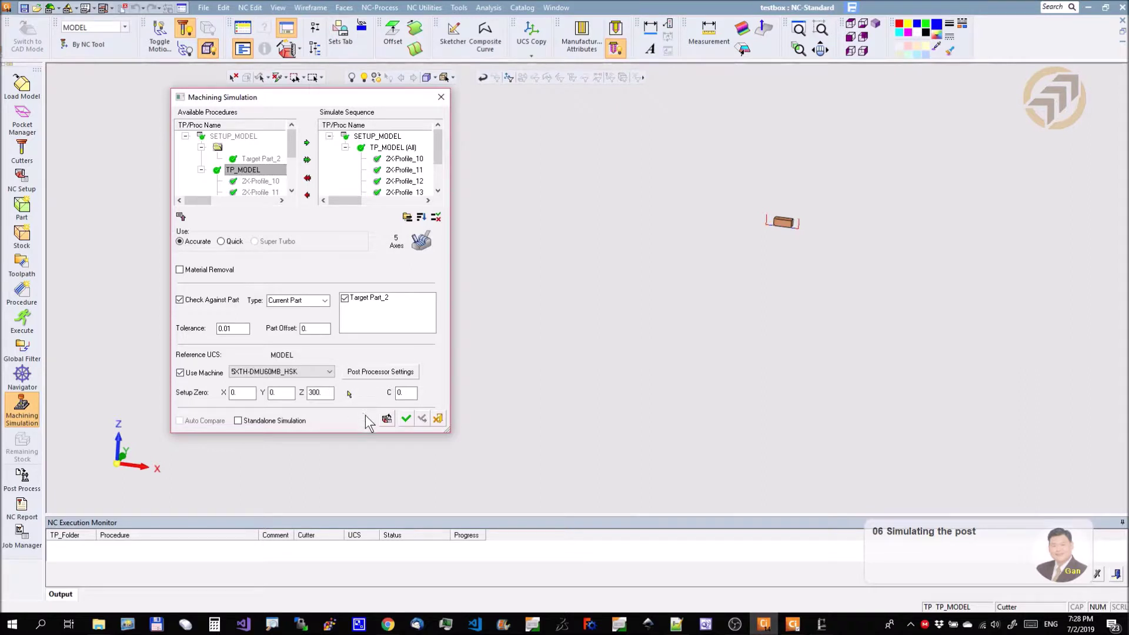
left_click(386, 419)
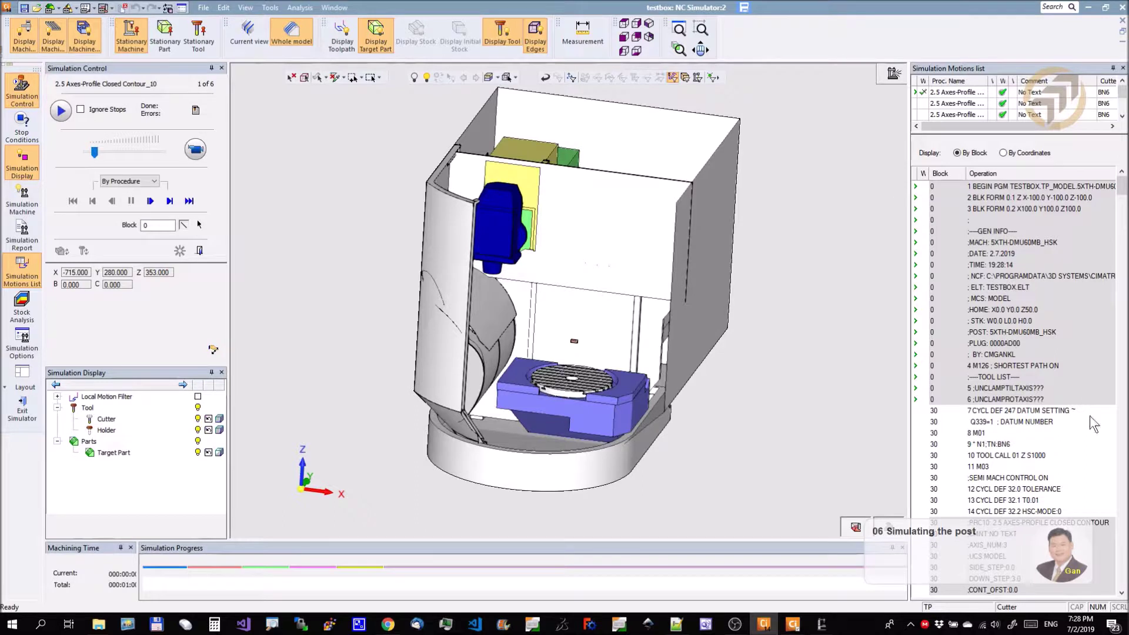
Turn on the Local Motion Filter toolpath display and run the machine simulation, watching the area around the part.
scroll(1037, 352, "down", 7)
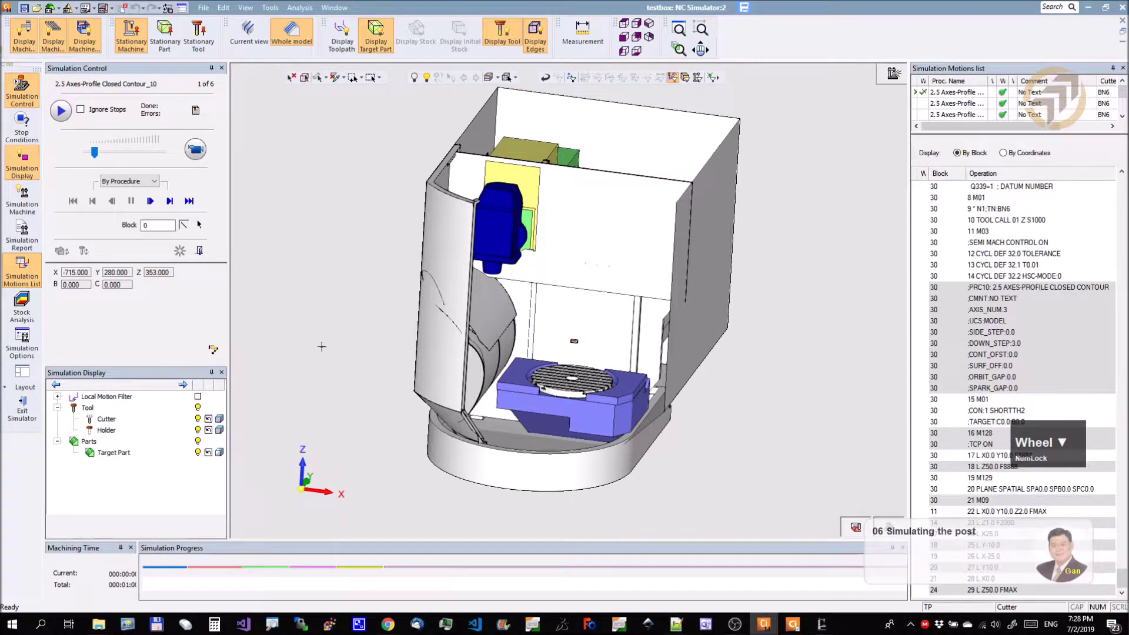
left_click(198, 397)
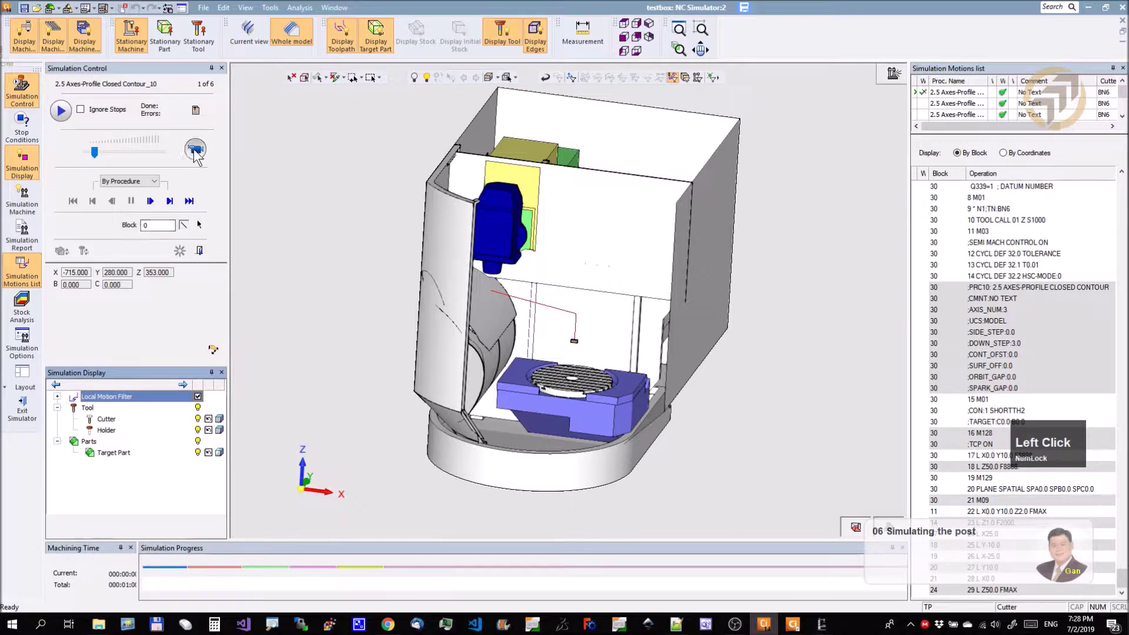
right_click_drag(644, 466, 735, 182, "ctrl")
middle_click_drag(562, 298, 588, 203, "ctrl")
left_click_drag(588, 203, 564, 222, "ctrl")
right_click_drag(564, 221, 504, 262, "ctrl")
middle_click_drag(504, 263, 584, 279, "ctrl")
right_click_drag(489, 356, 483, 333, "ctrl")
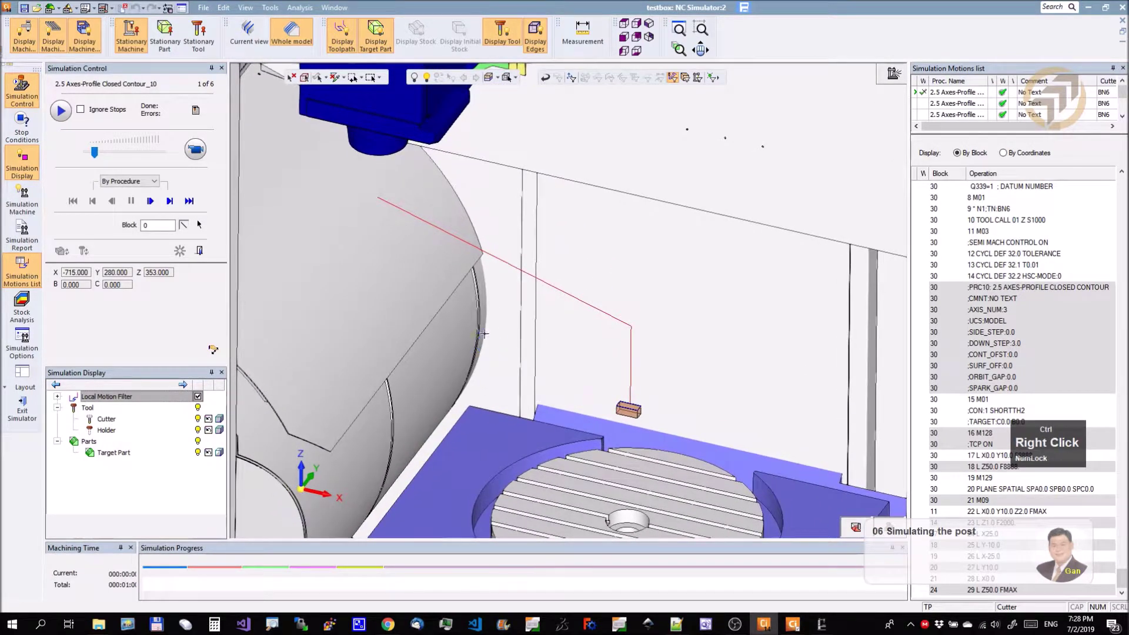
left_click(194, 151)
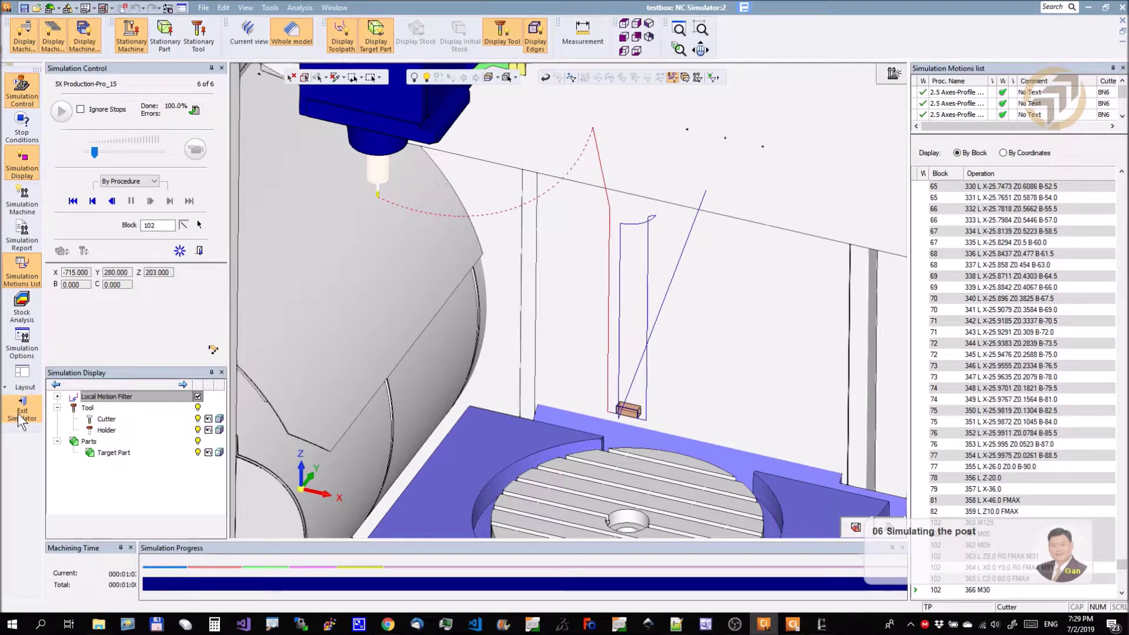
key("F1")
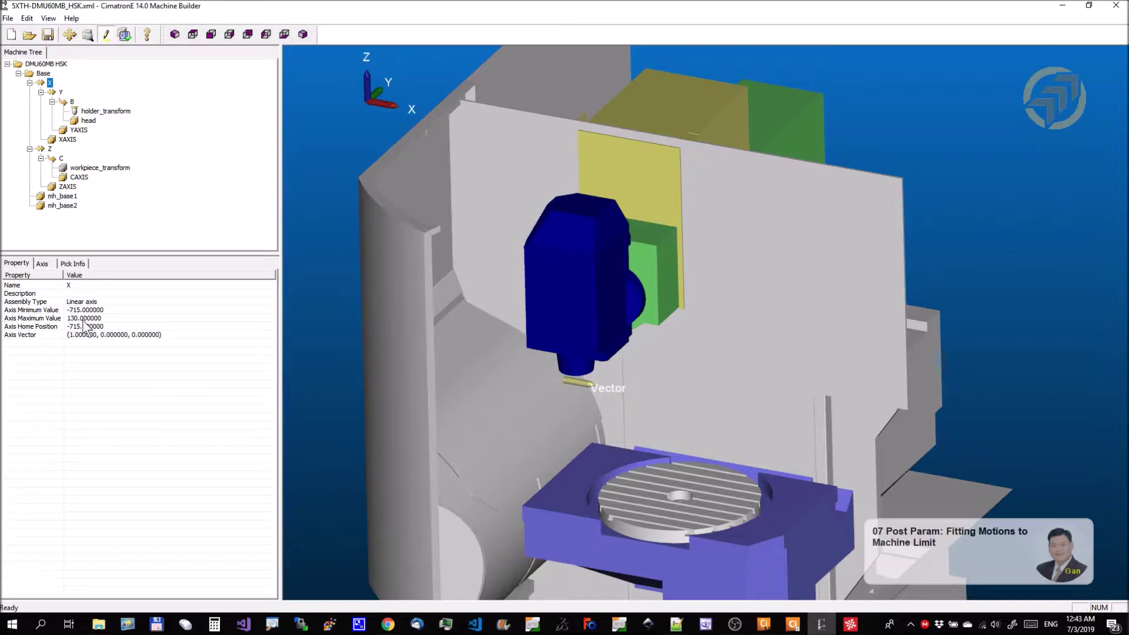
In Machine Builder, move the X axis to its -715 minimum and its 130 maximum to check its travel.
left_click(42, 265)
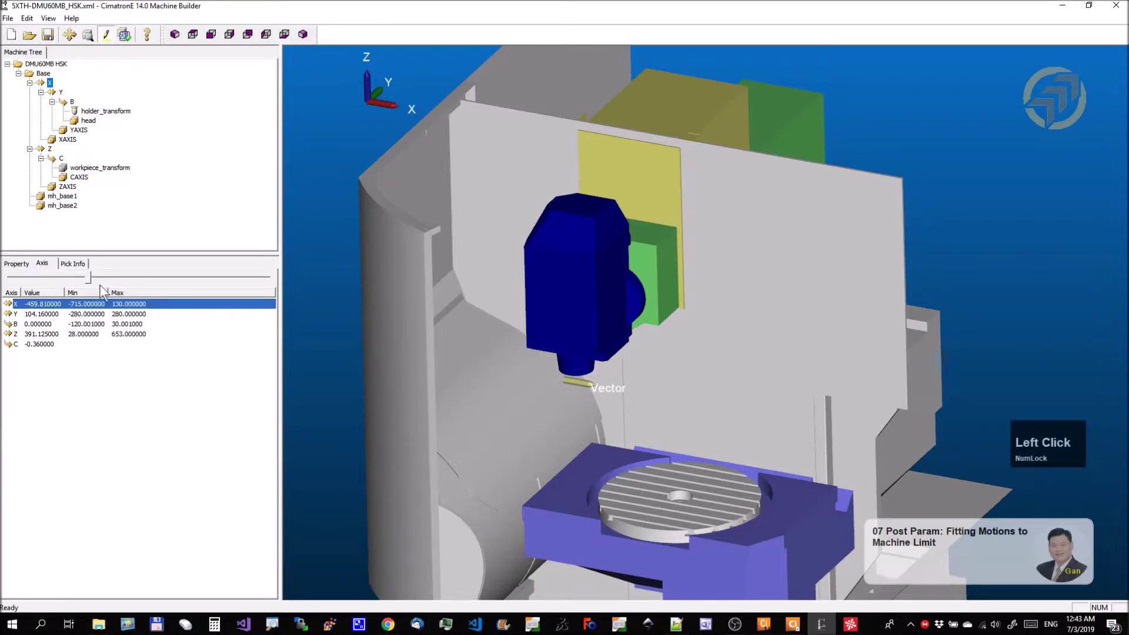
left_click_drag(90, 278, 4, 280)
left_click_drag(103, 280, 284, 281)
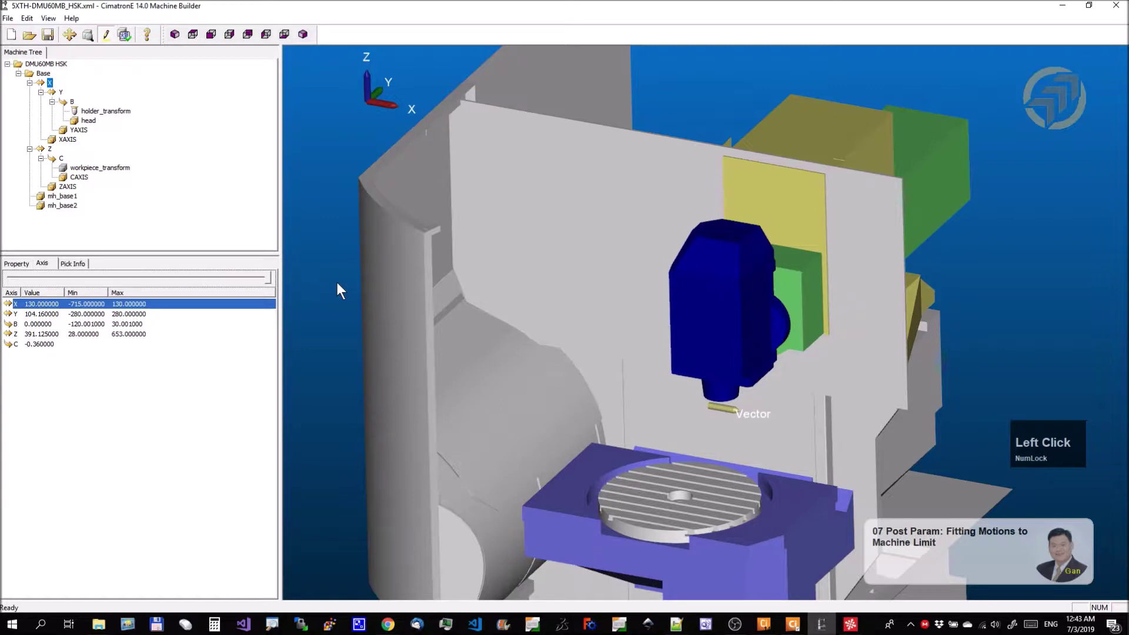
mouse_move(769, 310)
left_mouse_down()
mouse_move(758, 298)
mouse_move(766, 288)
mouse_move(763, 301)
left_mouse_up()
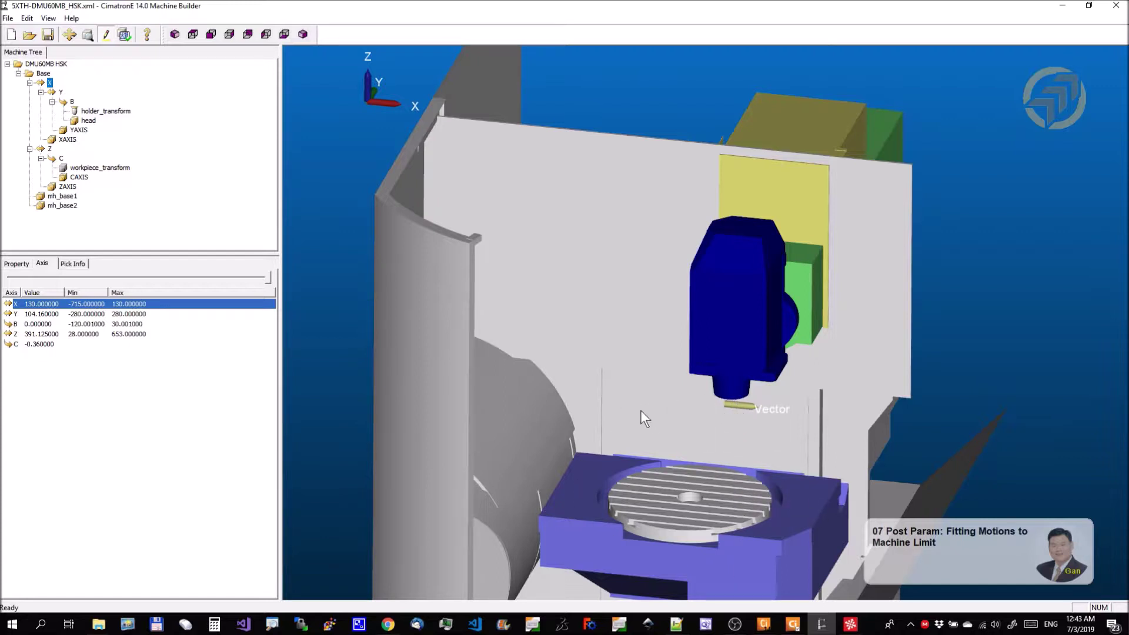
Return to Cimatron and measure the radius of the round plate's outer edge.
left_click(1061, 6)
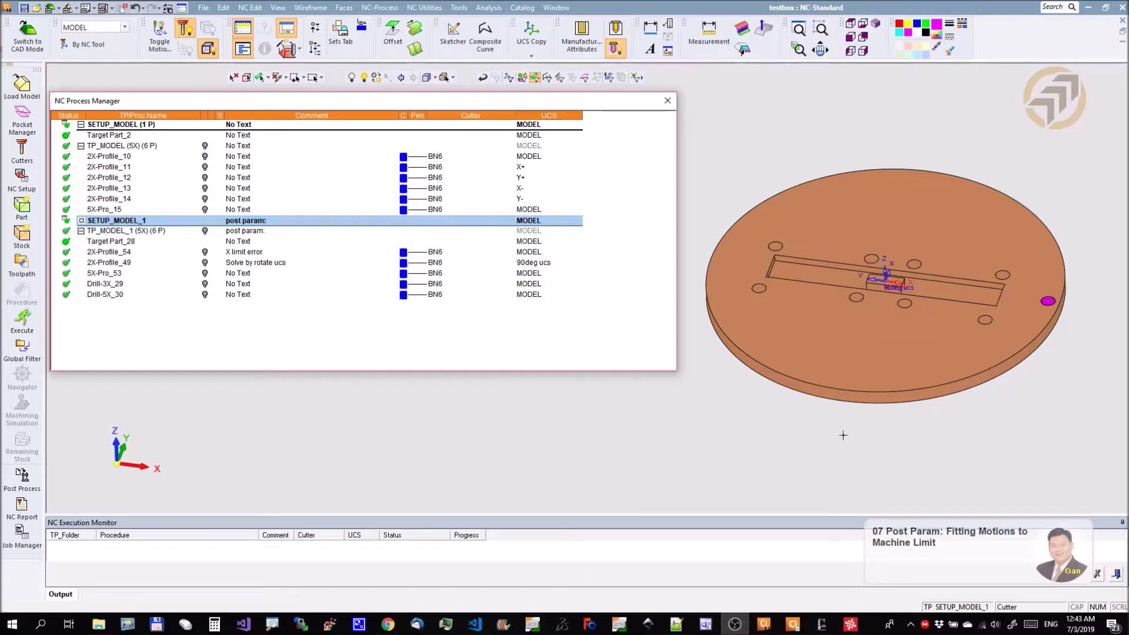
left_click(710, 44)
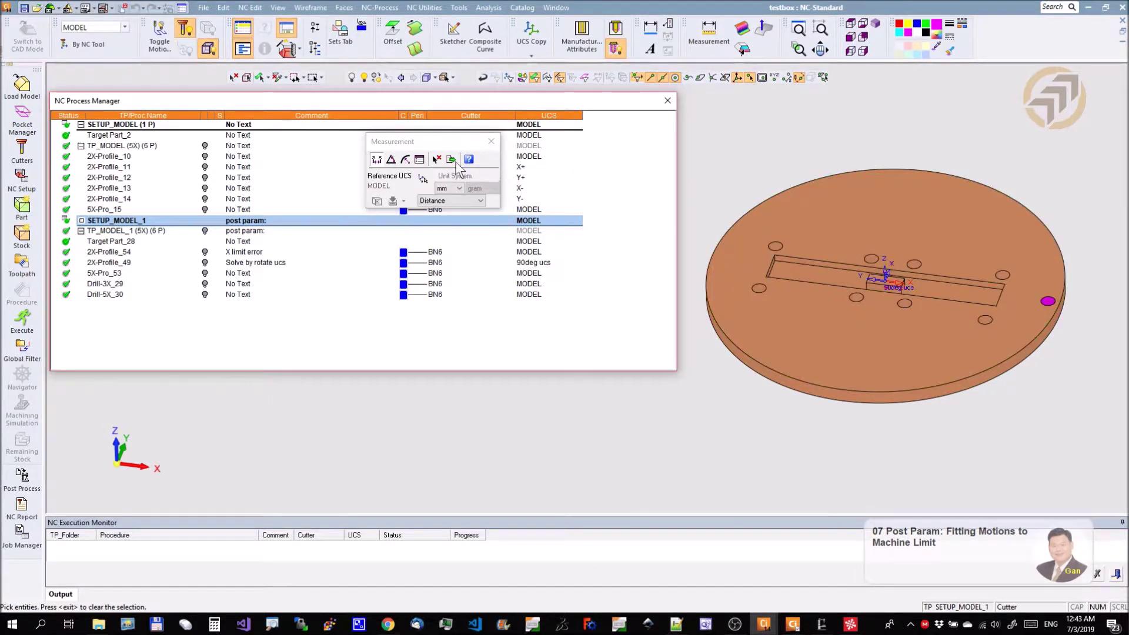
left_click(406, 159)
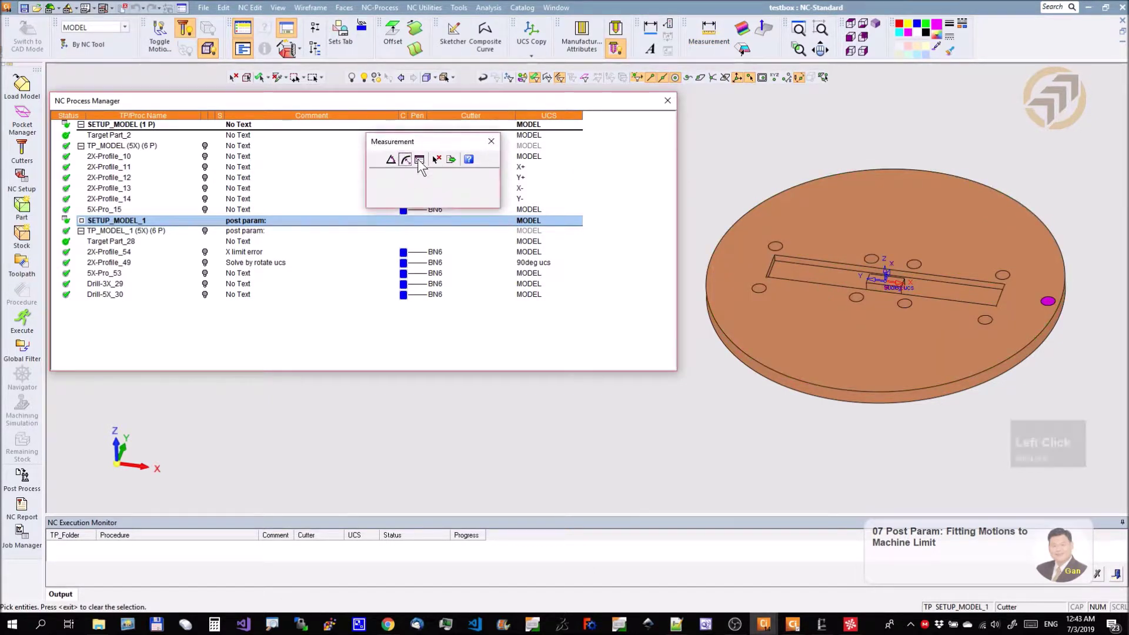
left_click(1047, 231)
middle_click(824, 143)
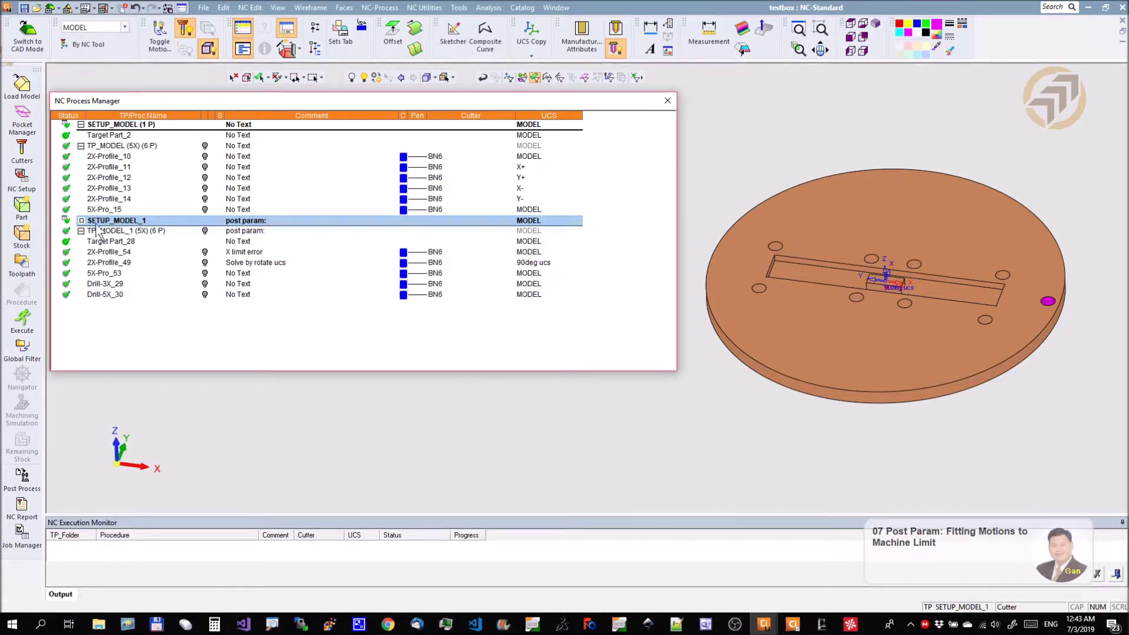
Display the toolpath of the 2X-Profile_54 procedure and shrink the surrounding windows to inspect it at the slot's end.
left_click(116, 252)
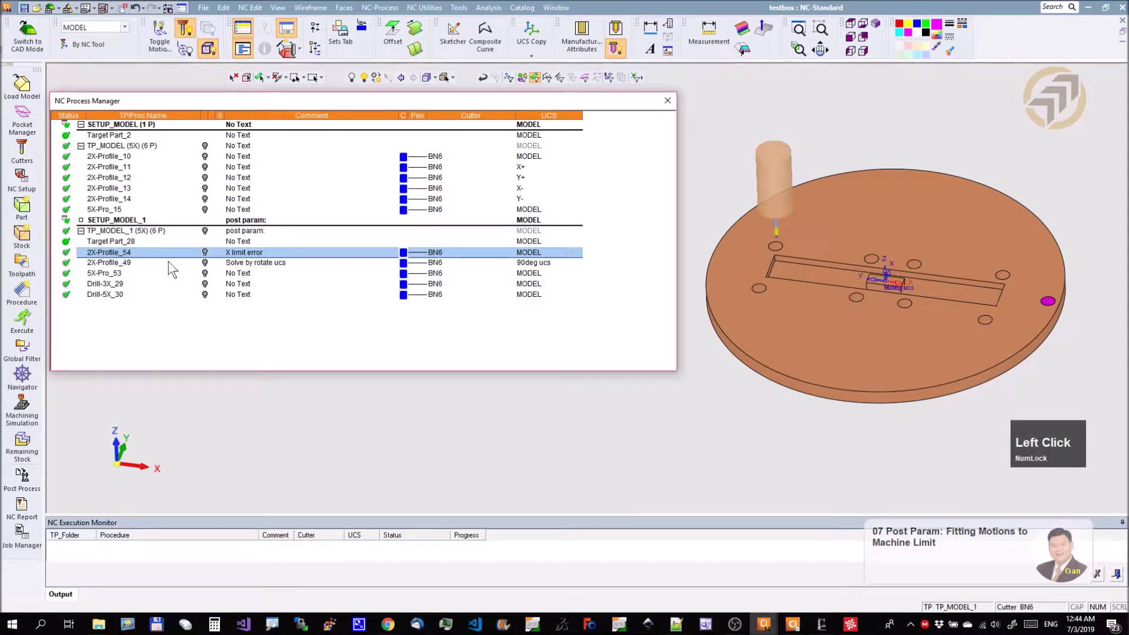
left_click(205, 253)
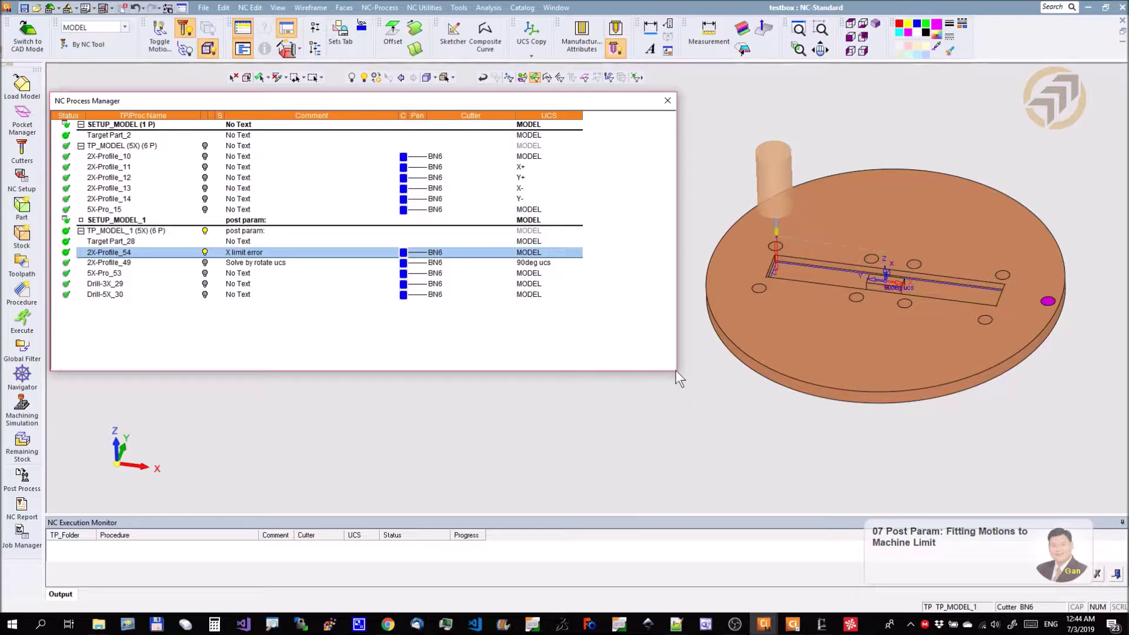
left_click_drag(676, 370, 519, 312)
left_click(1122, 523)
right_click_drag(836, 472, 924, 240, "ctrl")
middle_click_drag(870, 307, 439, 350, "ctrl")
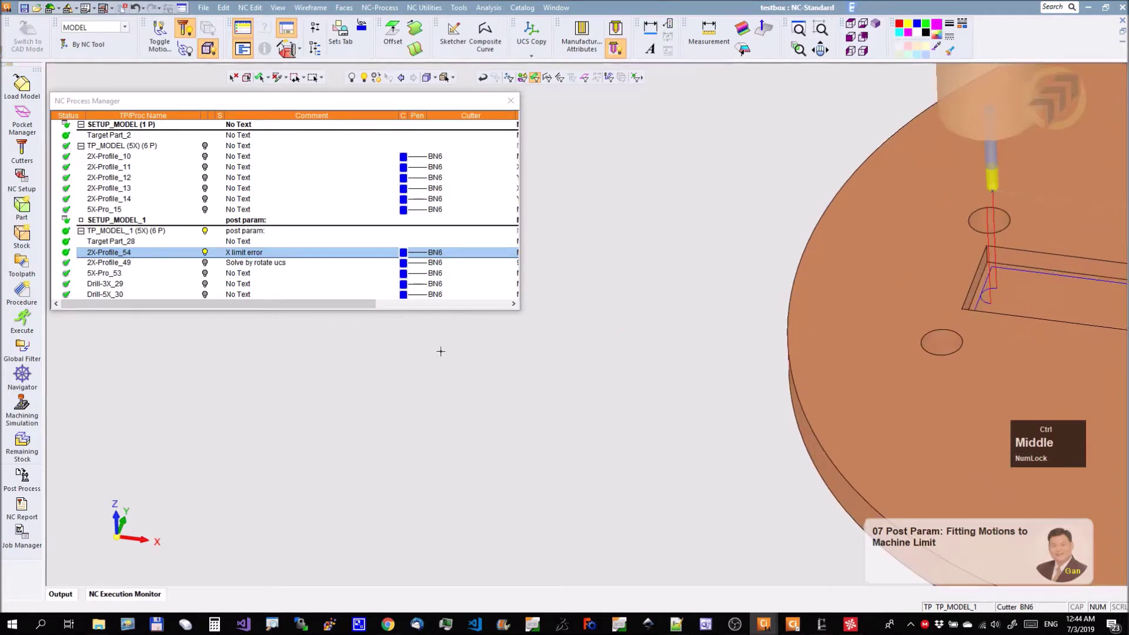
Inspect the 2X-Profile_54 toolpath along the whole slot and narrow the Comment column to reveal each procedure's UCS.
middle_click_drag(1077, 289, 662, 296, "ctrl")
right_click_drag(760, 238, 757, 329, "ctrl")
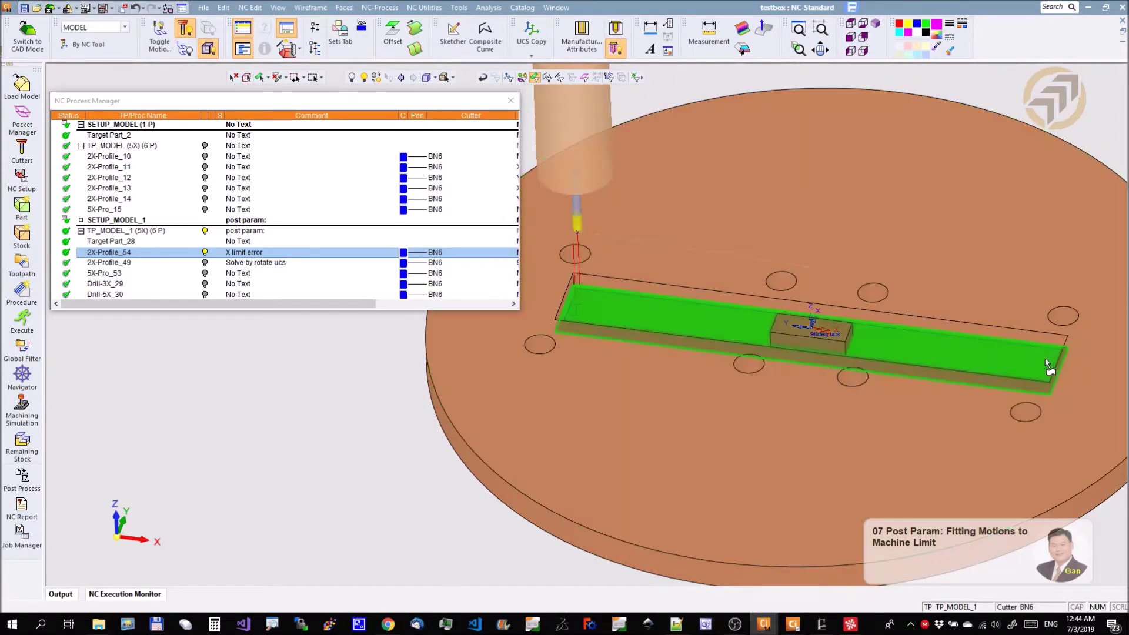
right_click_drag(908, 223, 965, 302, "ctrl")
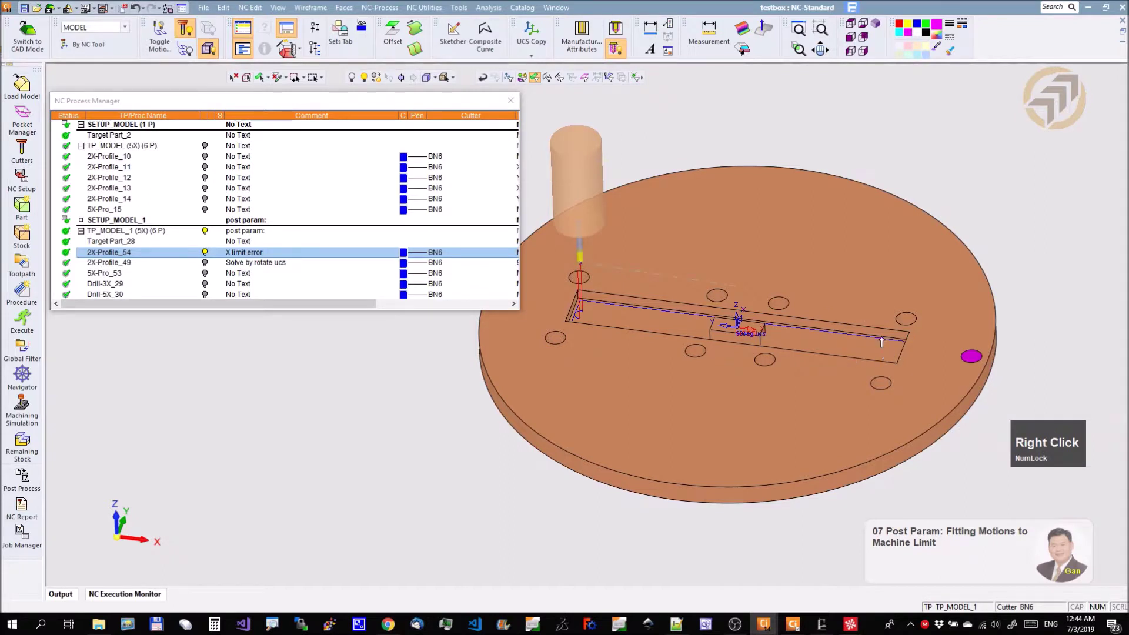
middle_click(743, 277)
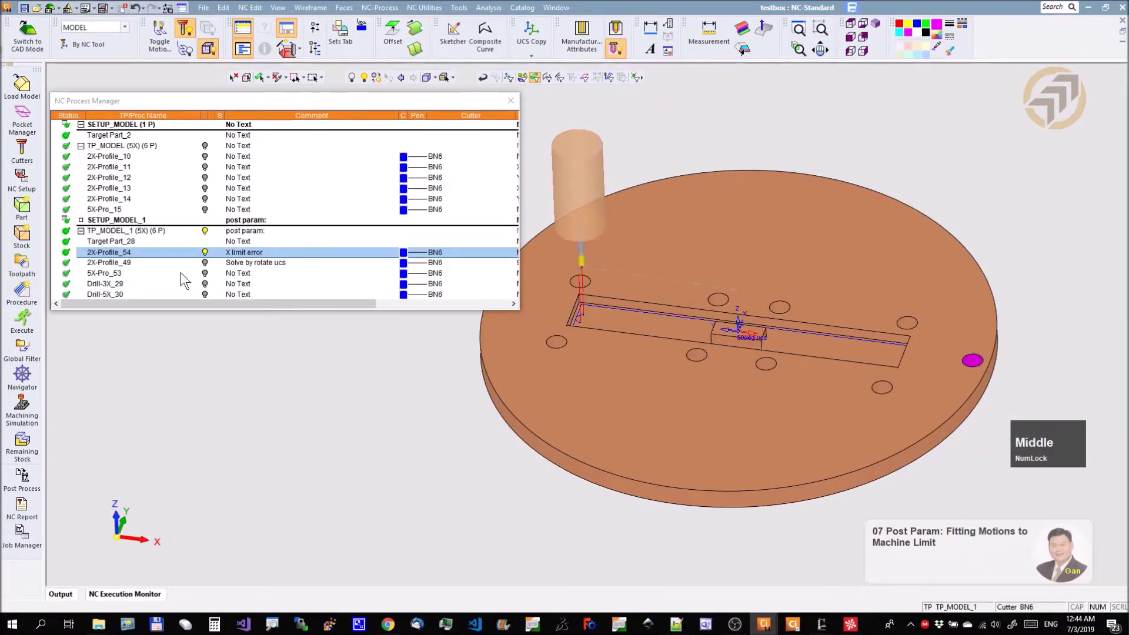
left_click(140, 259)
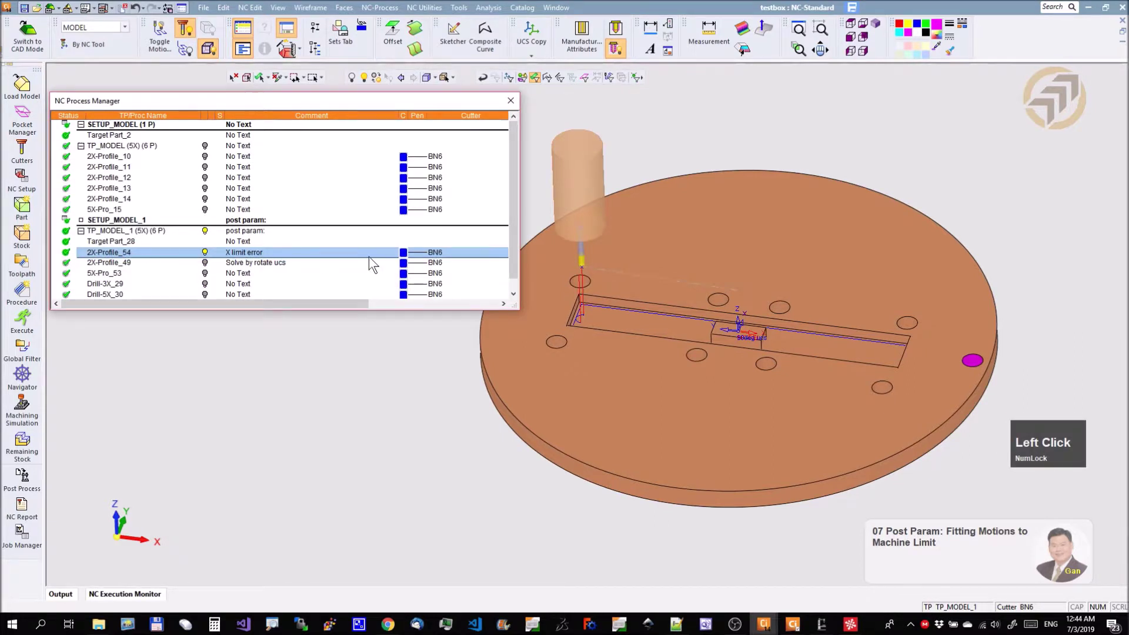
left_click_drag(398, 120, 317, 119)
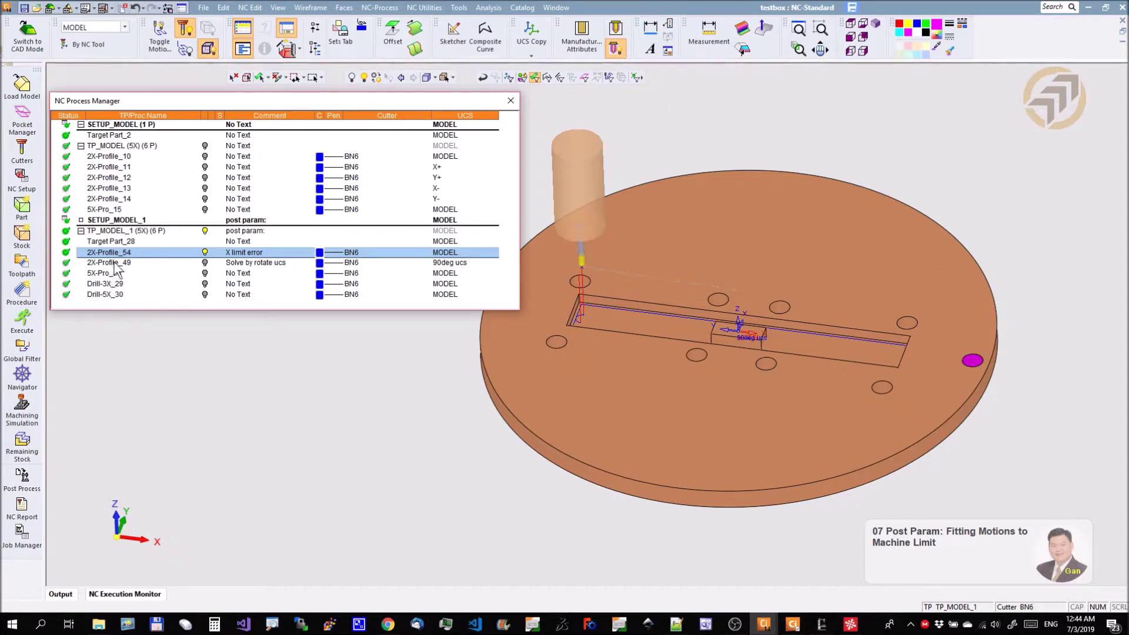
Display the 2X-Profile_49 toolpath instead of 2X-Profile_54 and inspect it around the slot and its 90deg ucs.
left_click(115, 263)
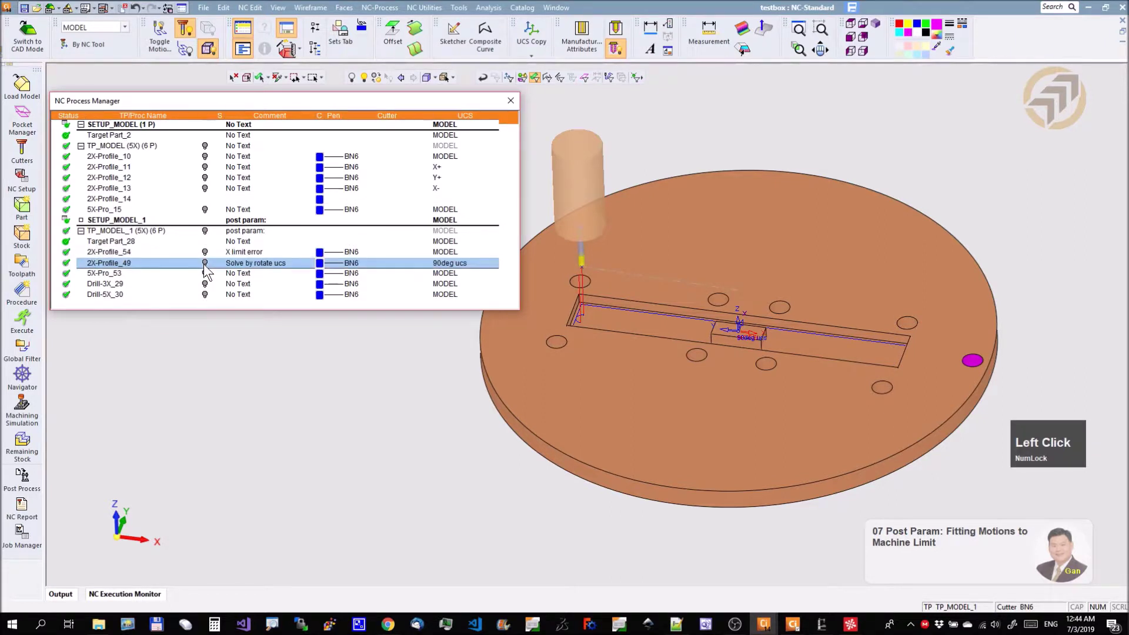
right_click_drag(726, 478, 721, 312, "ctrl")
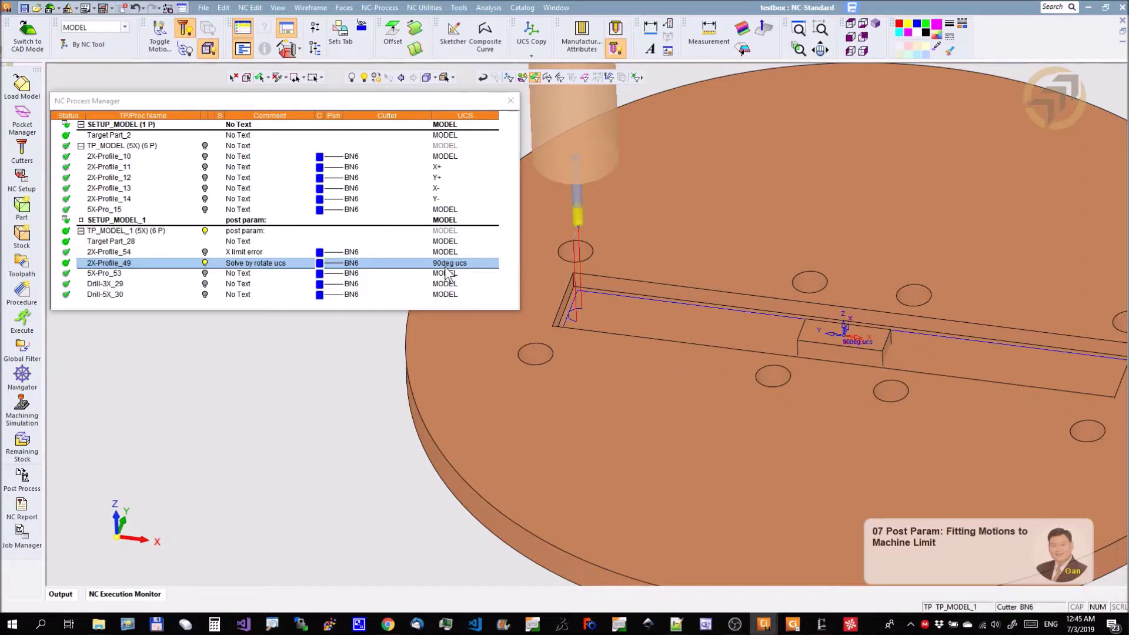
right_click_drag(749, 269, 818, 294, "ctrl")
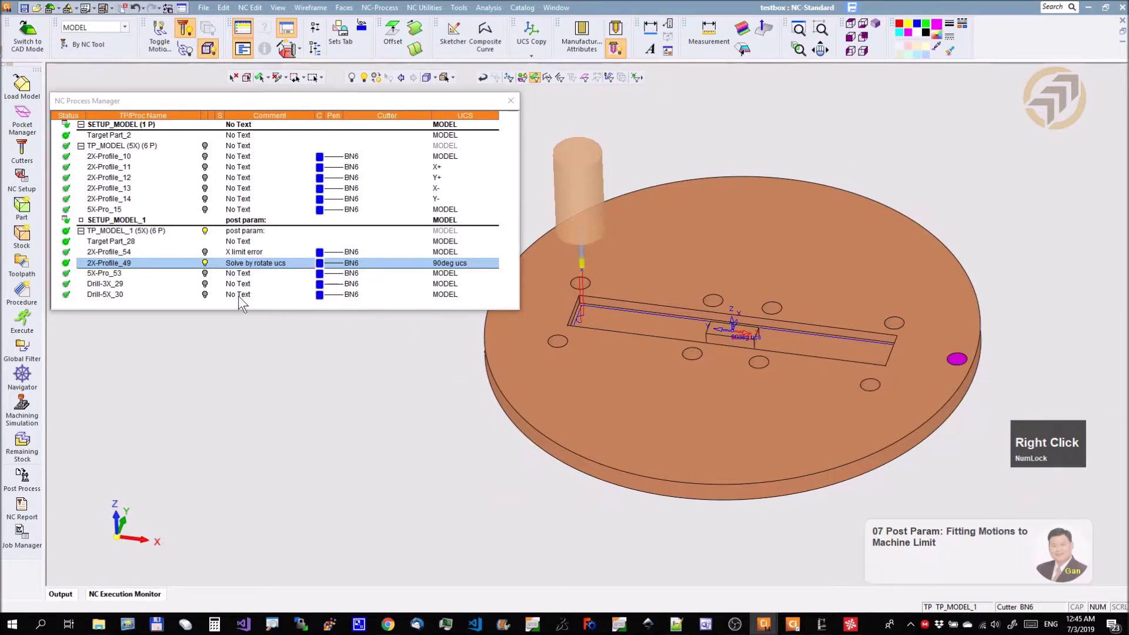
Hide the 2X-Profile_49 toolpath, display 5X-Pro_53, and inspect its path around the round plate's outer edge.
left_click(206, 265)
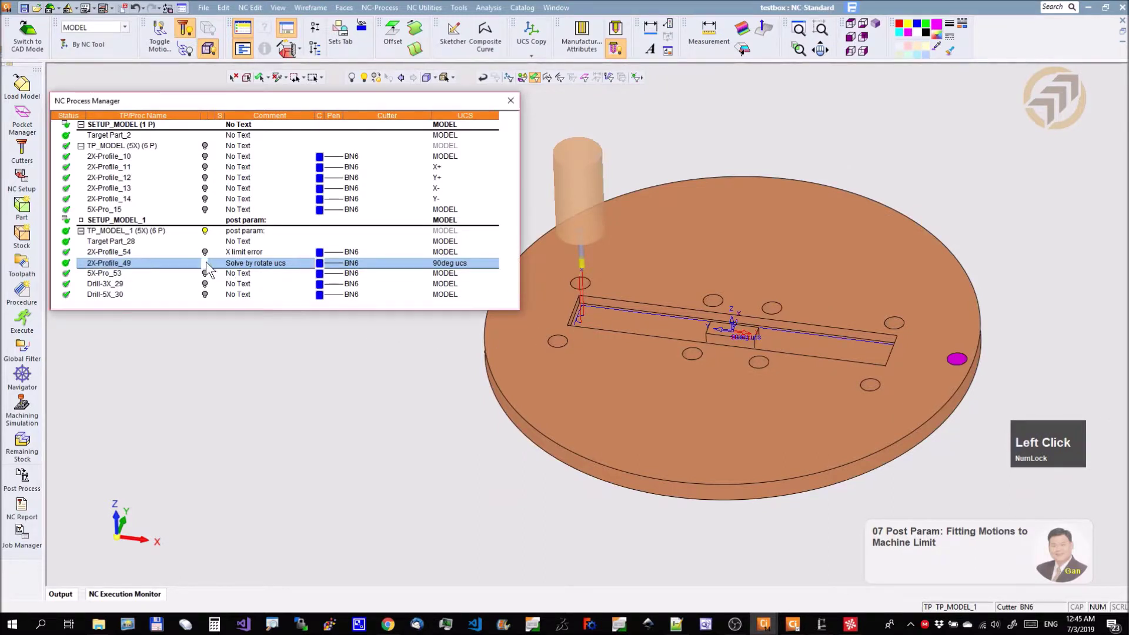
left_click(206, 274)
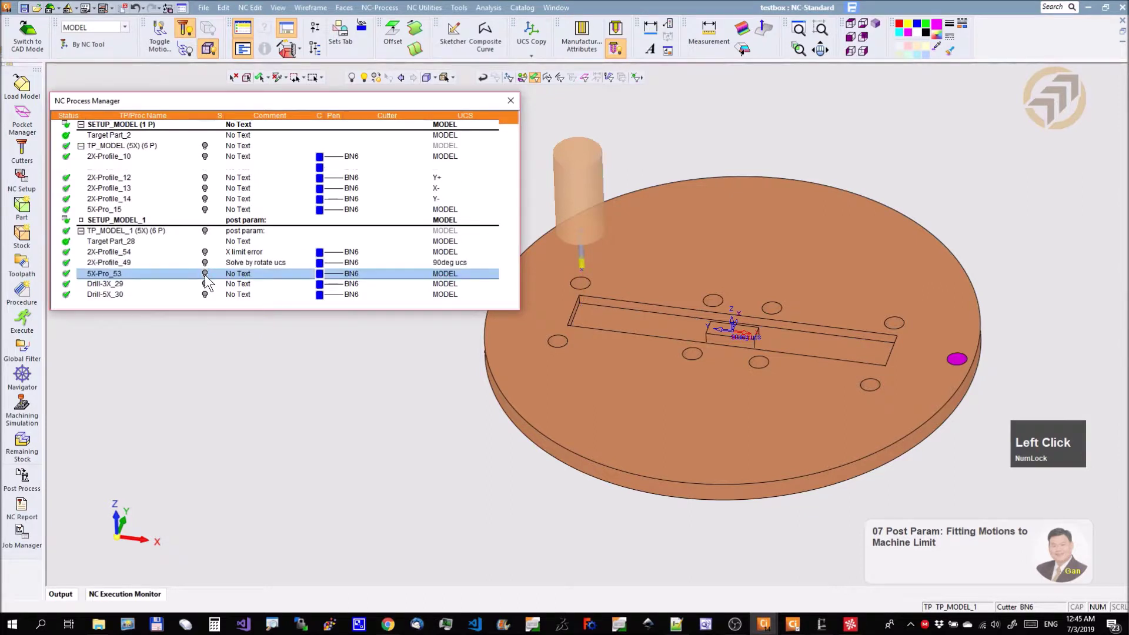
middle_click_drag(629, 318, 603, 351)
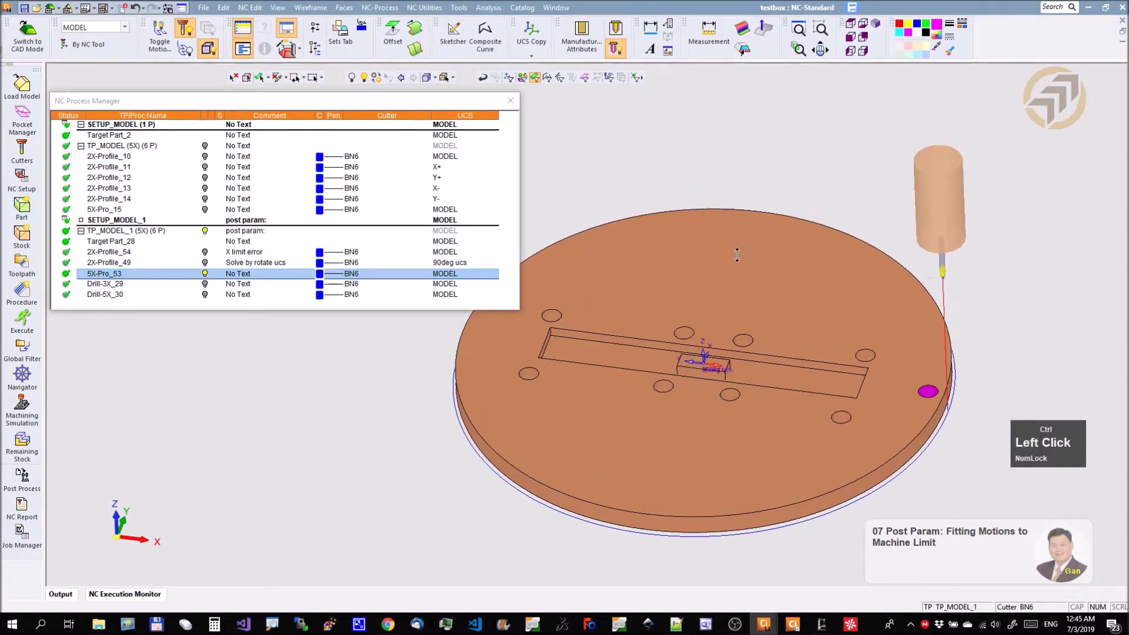
left_click_drag(784, 330, 839, 323, "ctrl")
right_click_drag(840, 323, 796, 358, "ctrl")
middle_click_drag(796, 358, 806, 347, "ctrl")
left_click_drag(806, 347, 810, 347, "ctrl")
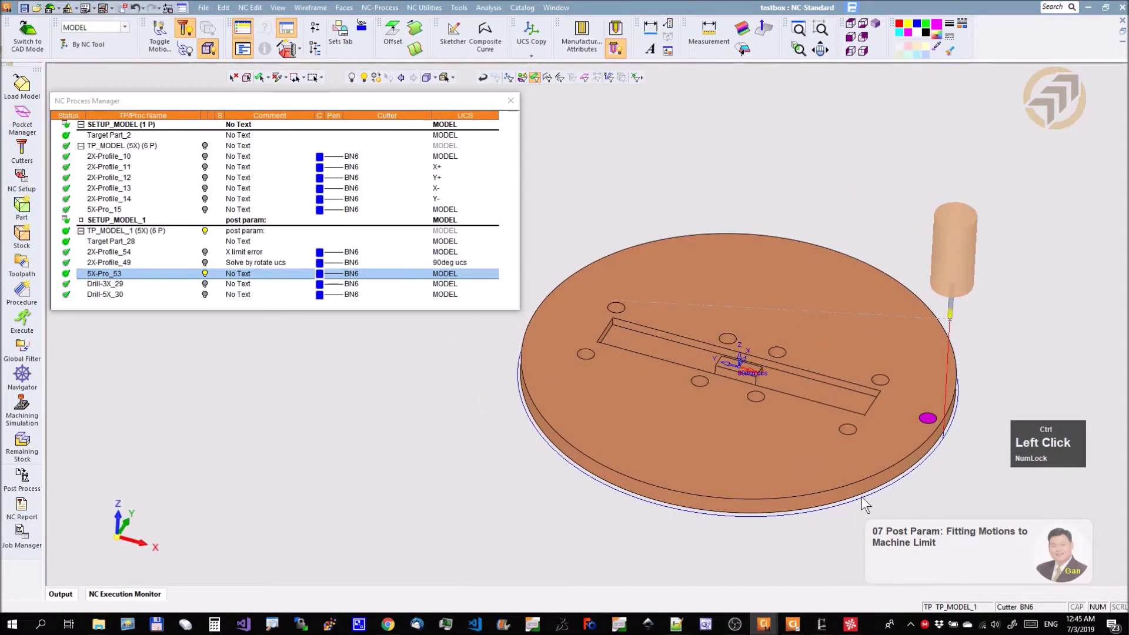
left_click_drag(845, 272, 793, 321, "ctrl")
middle_click_drag(793, 321, 795, 296, "ctrl")
left_click(621, 173)
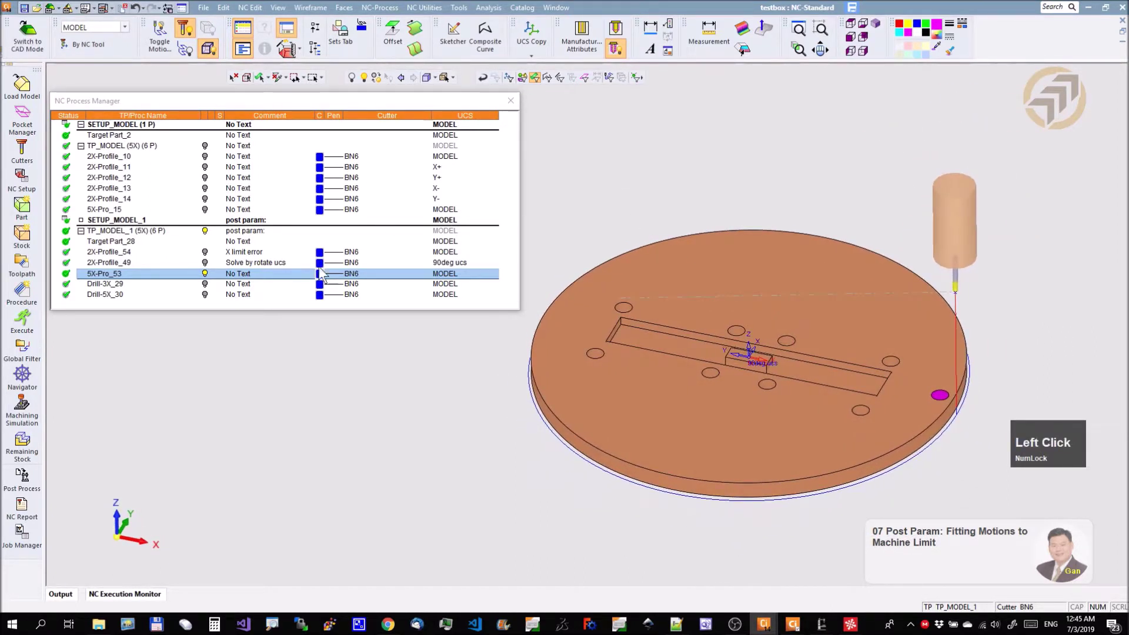
Set up a machining simulation of 2X-Profile_54, 2X-Profile_49 and 5X-Pro_53 with Check Against Part enabled.
left_click(108, 233)
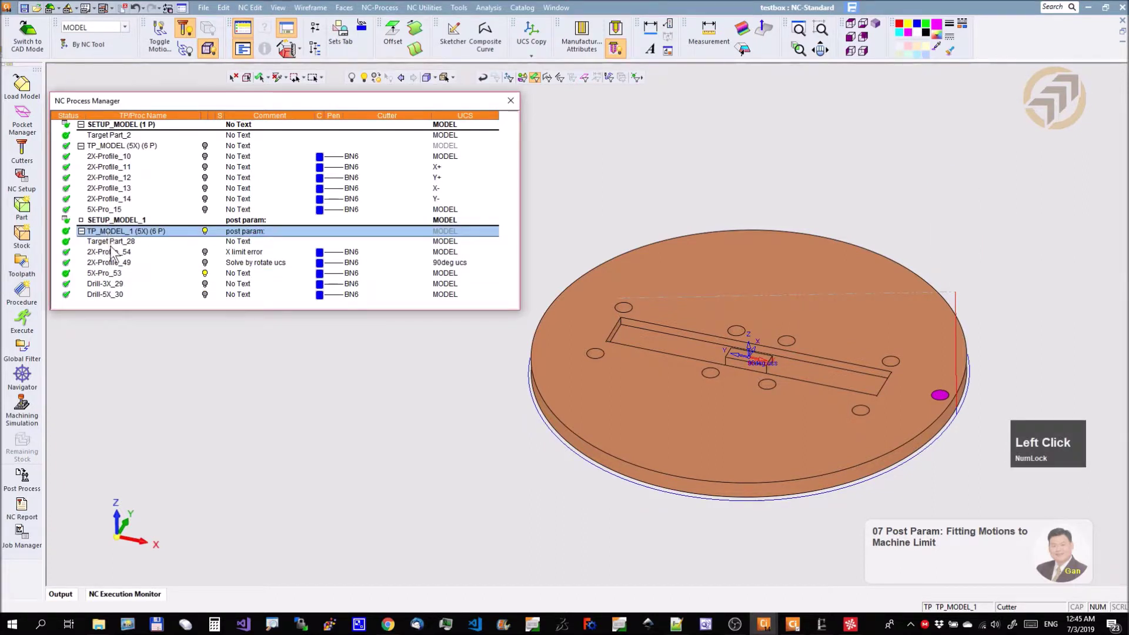
left_click(112, 252)
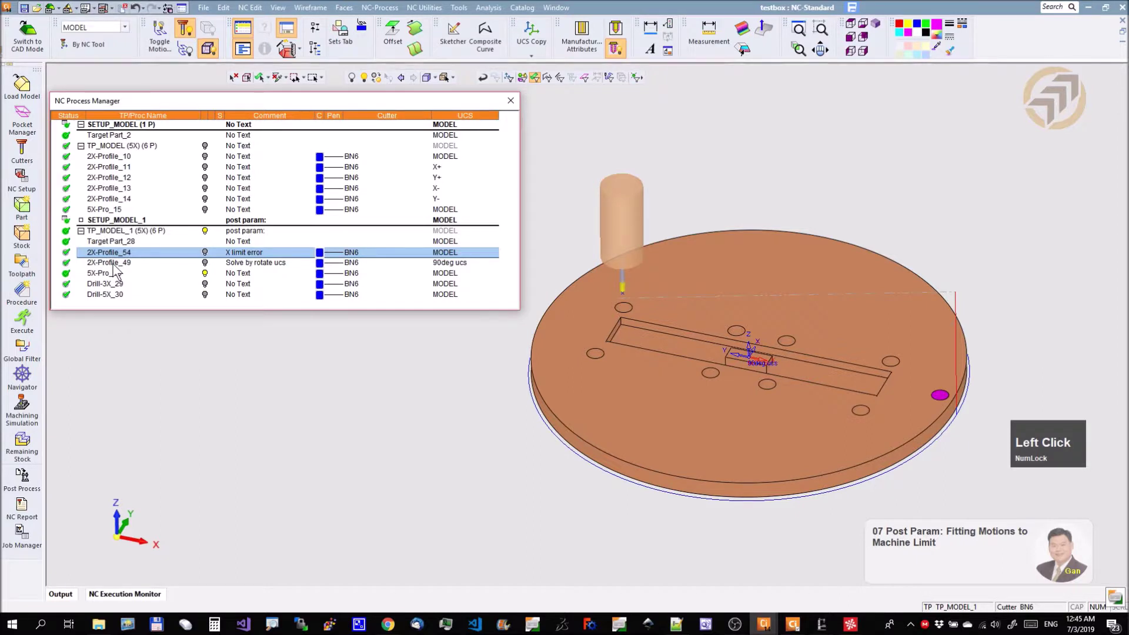
left_click(112, 263, "ctrl")
left_click(112, 274, "ctrl")
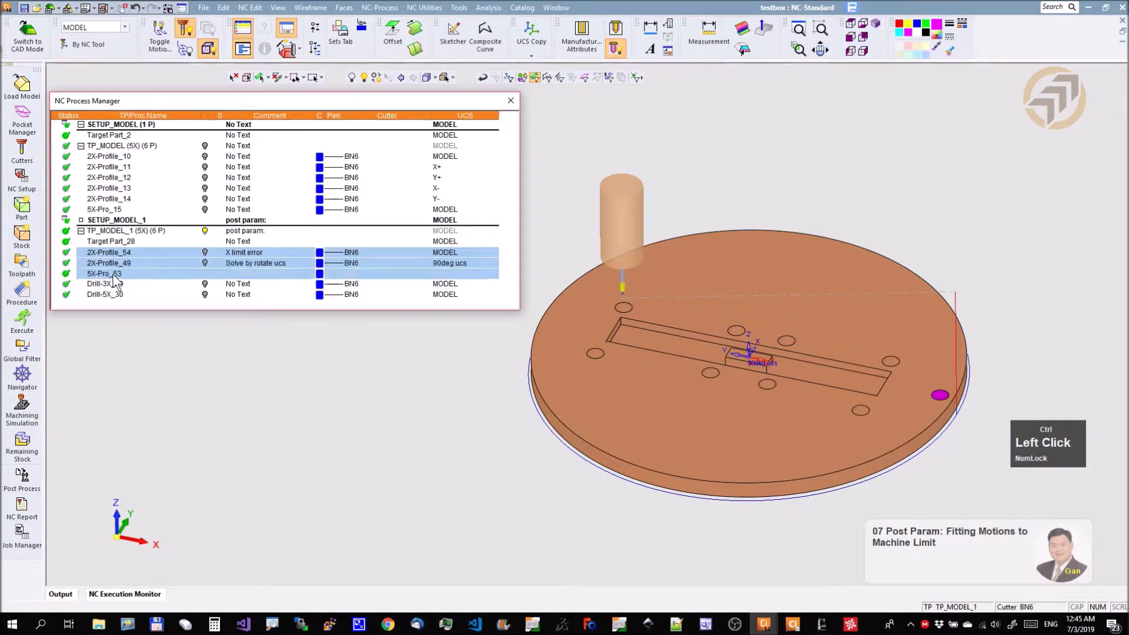
left_click(23, 412)
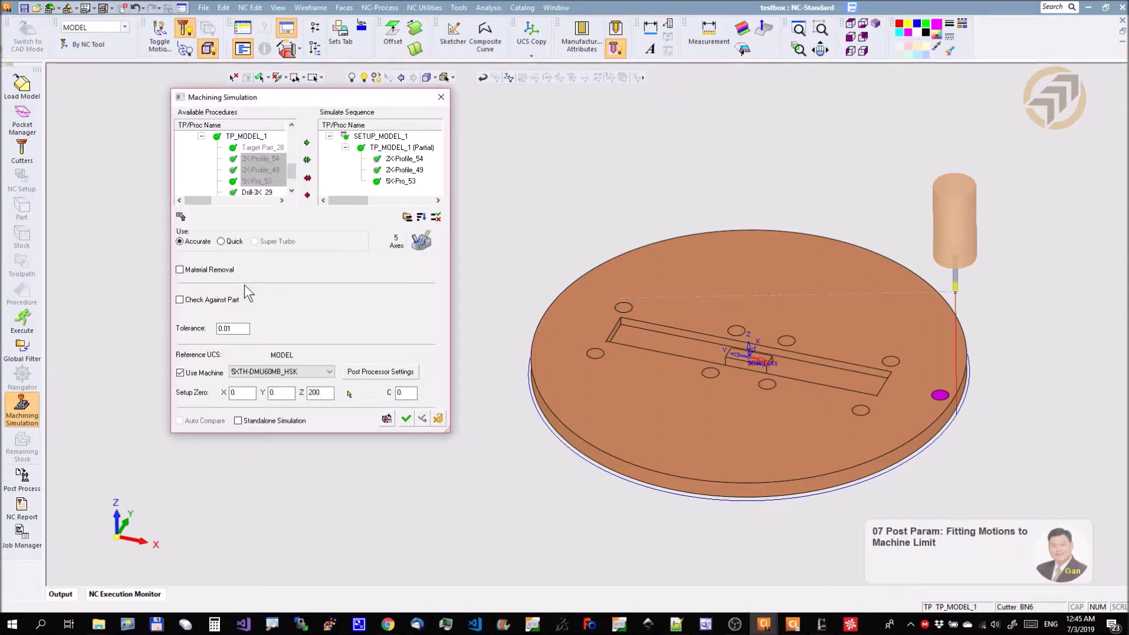
left_click(231, 301)
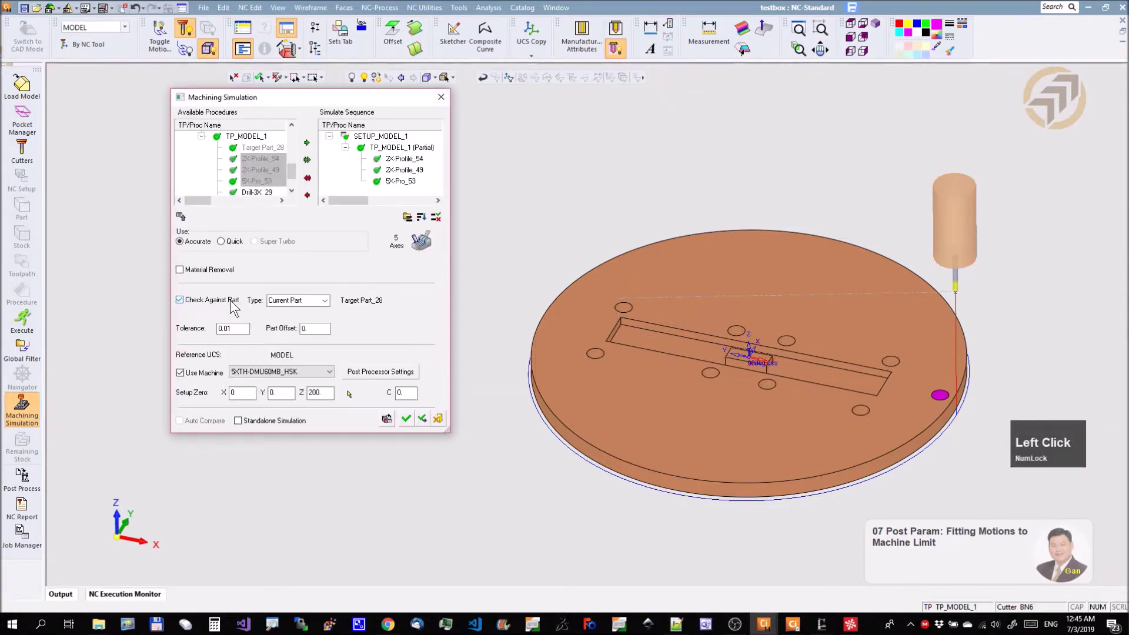
Review the Fitting Motions to Machine Limit parameter in the 5XTH-DMU60MB_HSK post settings, widening the parameter names, and launch the simulation.
left_click(397, 373)
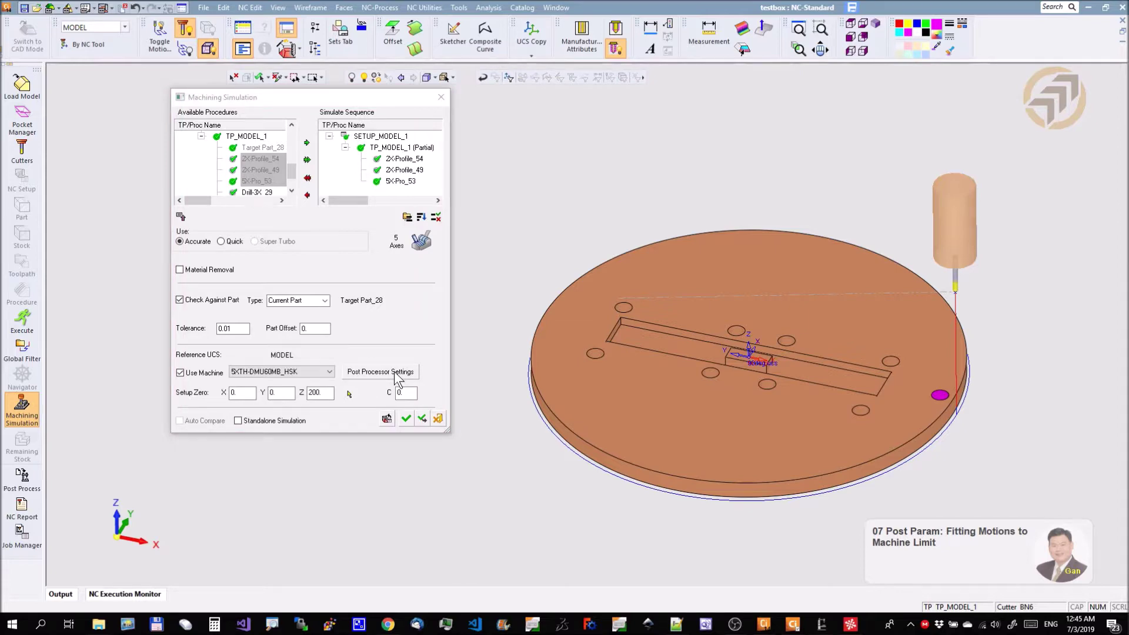
left_click(555, 224)
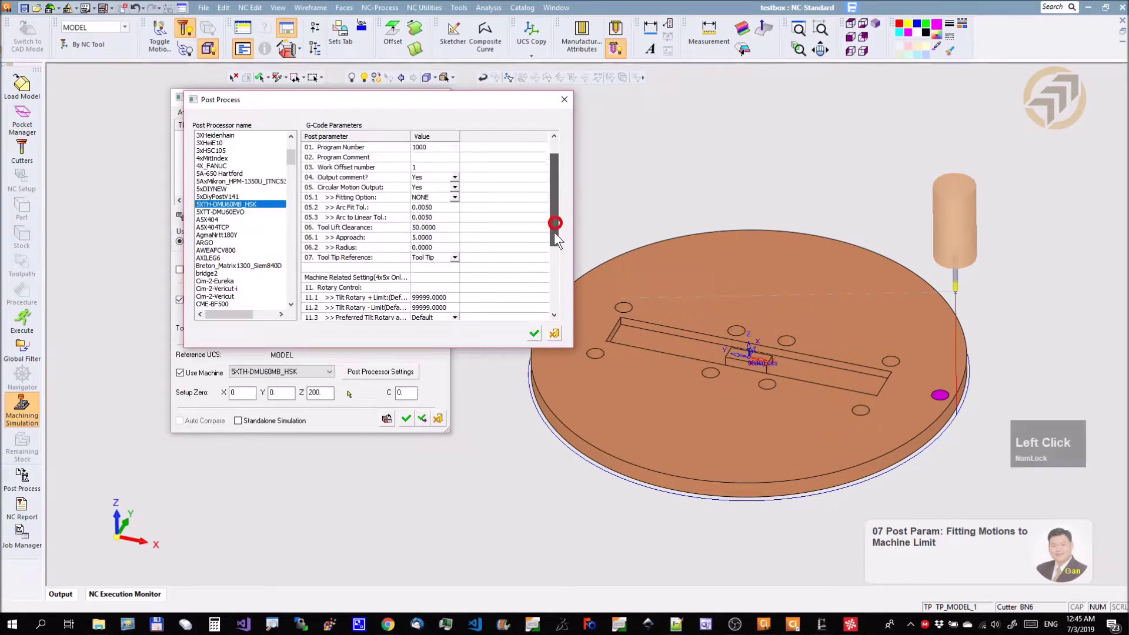
left_click_drag(555, 223, 556, 287)
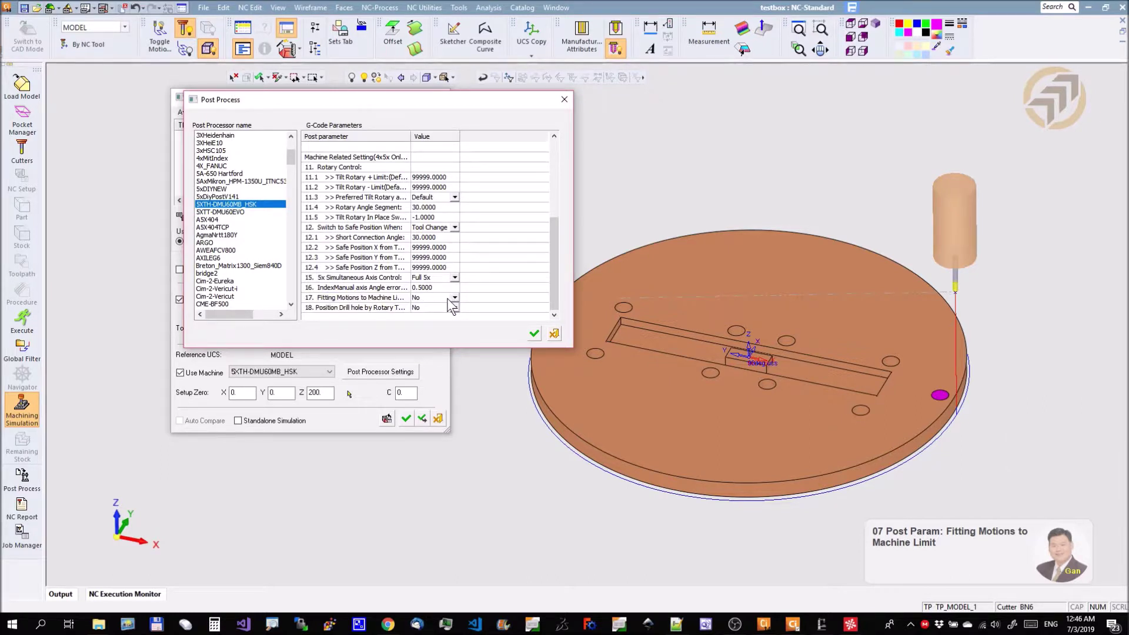
left_click_drag(412, 136, 503, 136)
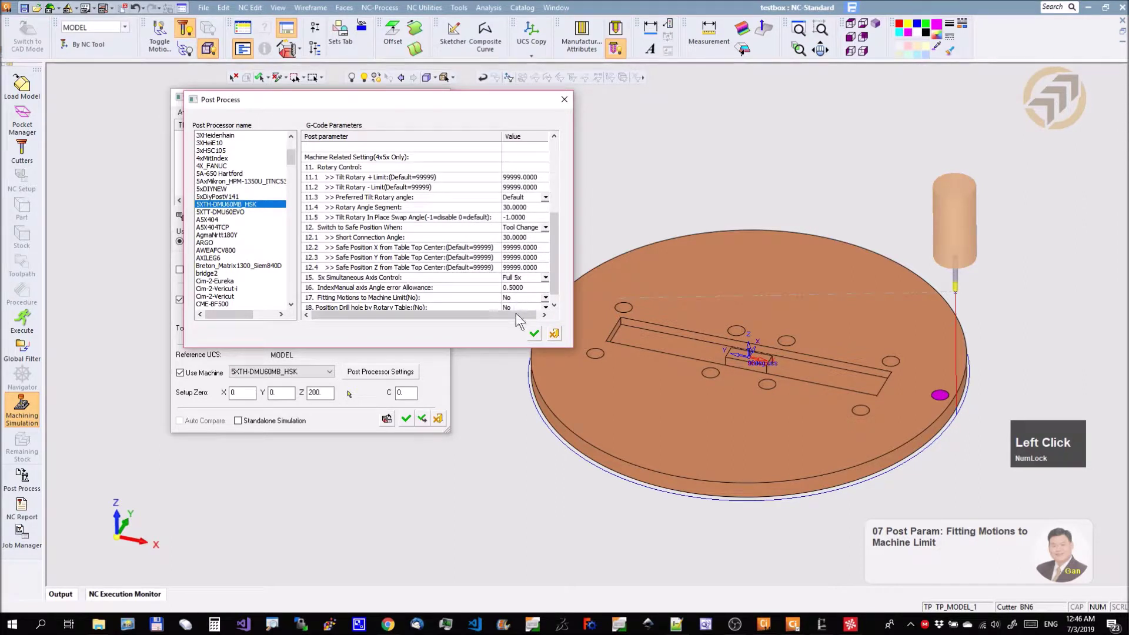
left_click(534, 334)
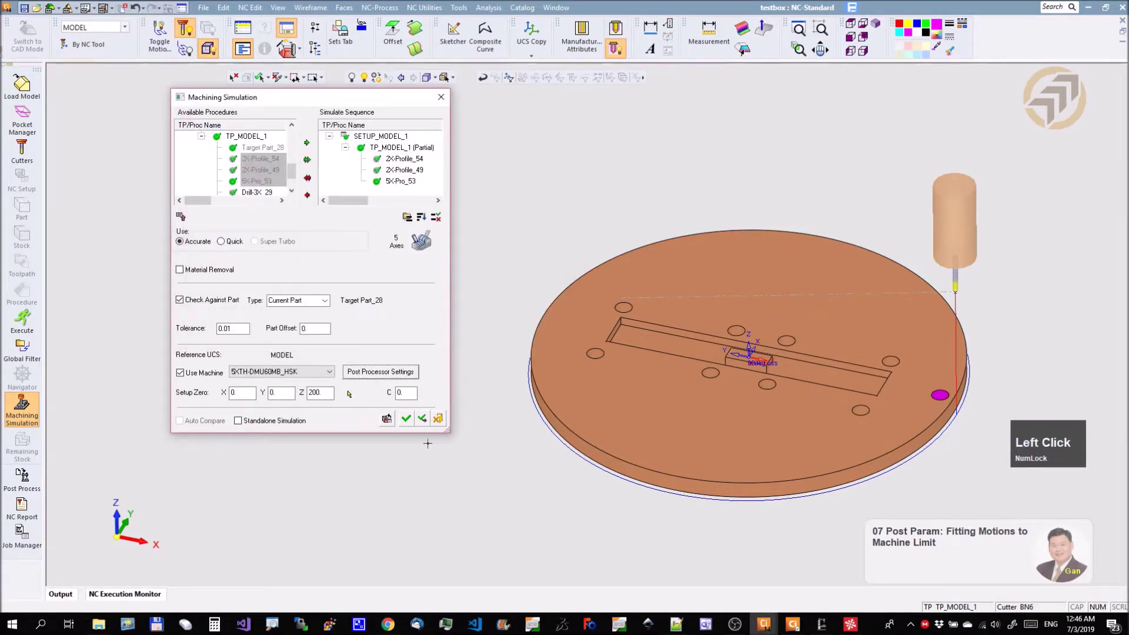
left_click(407, 419)
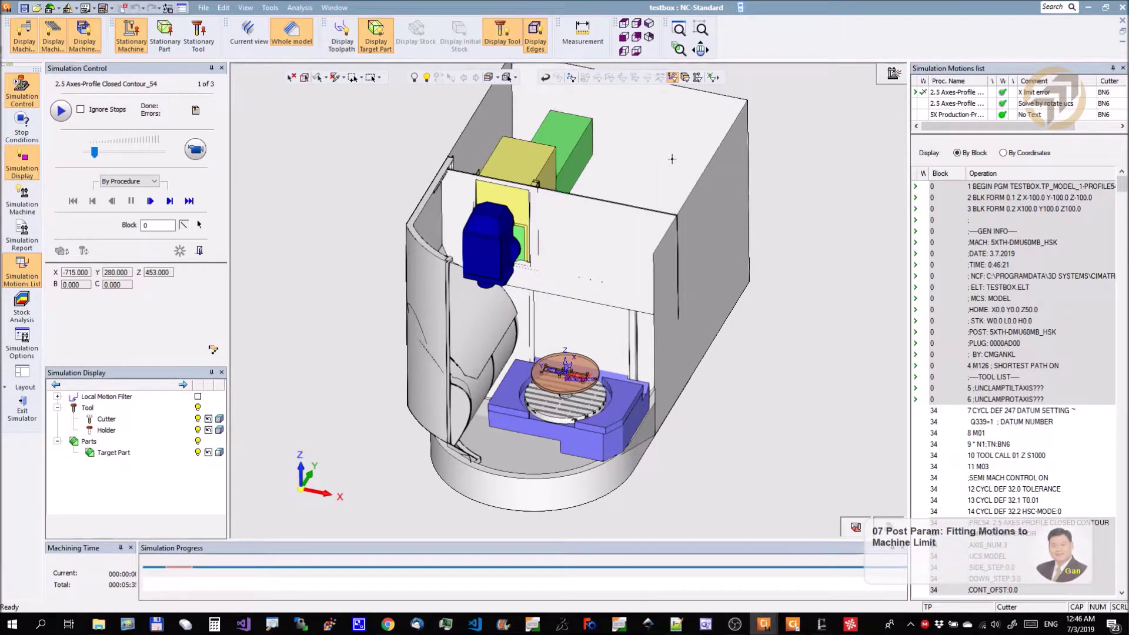
Turn on the Local Motion Filter toolpath display and run the machine simulation, watching the plate and rotary table.
right_click_drag(673, 444, 553, 103, "ctrl")
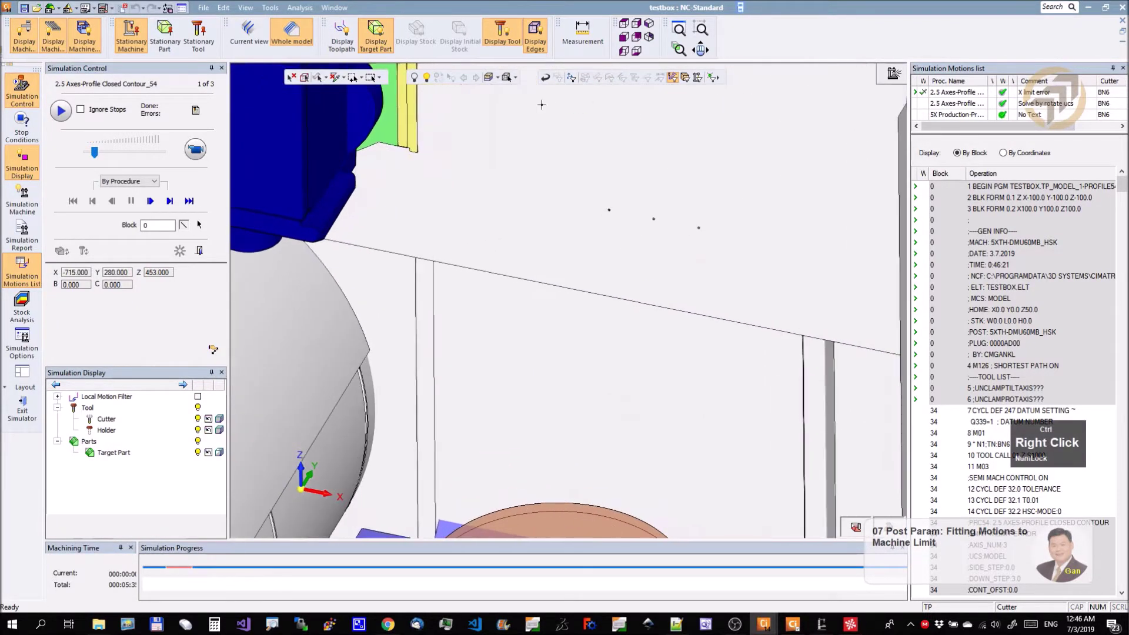
middle_click_drag(585, 300, 604, 15, "ctrl")
middle_click_drag(577, 243, 551, 214, "ctrl")
right_click_drag(551, 288, 557, 263, "ctrl")
left_click(198, 396)
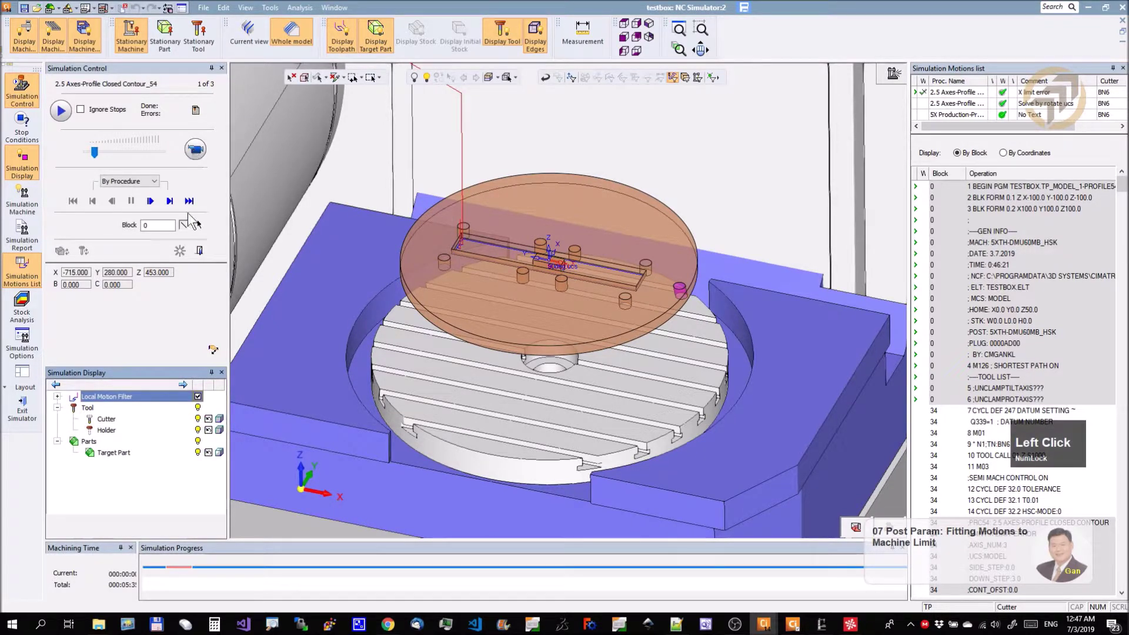
left_click(198, 151)
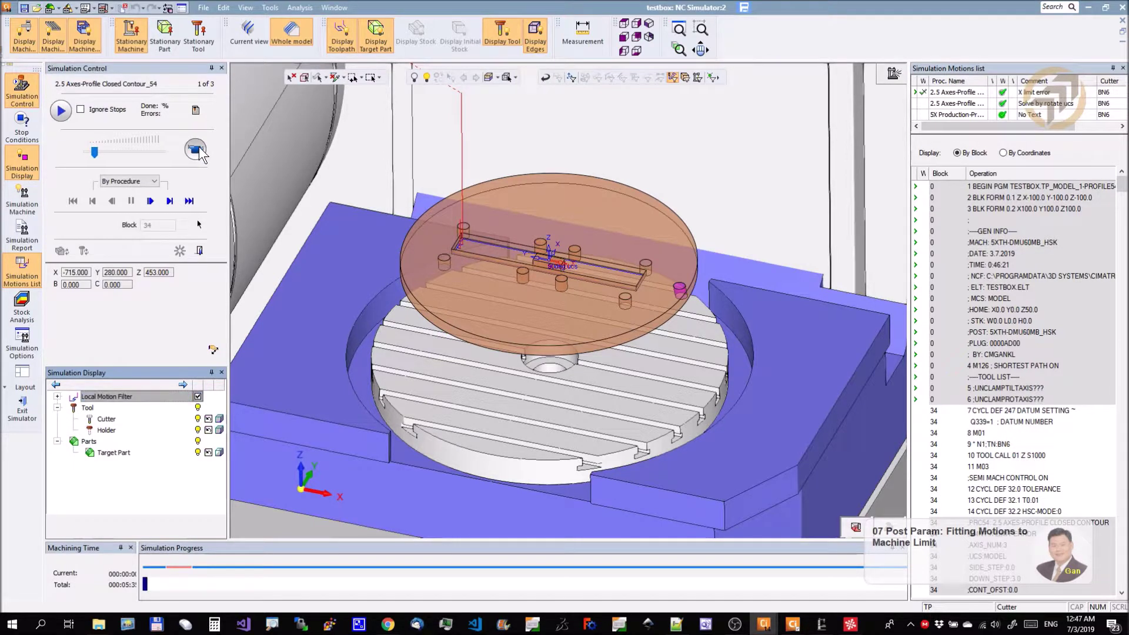
right_click_drag(309, 159, 298, 363, "ctrl")
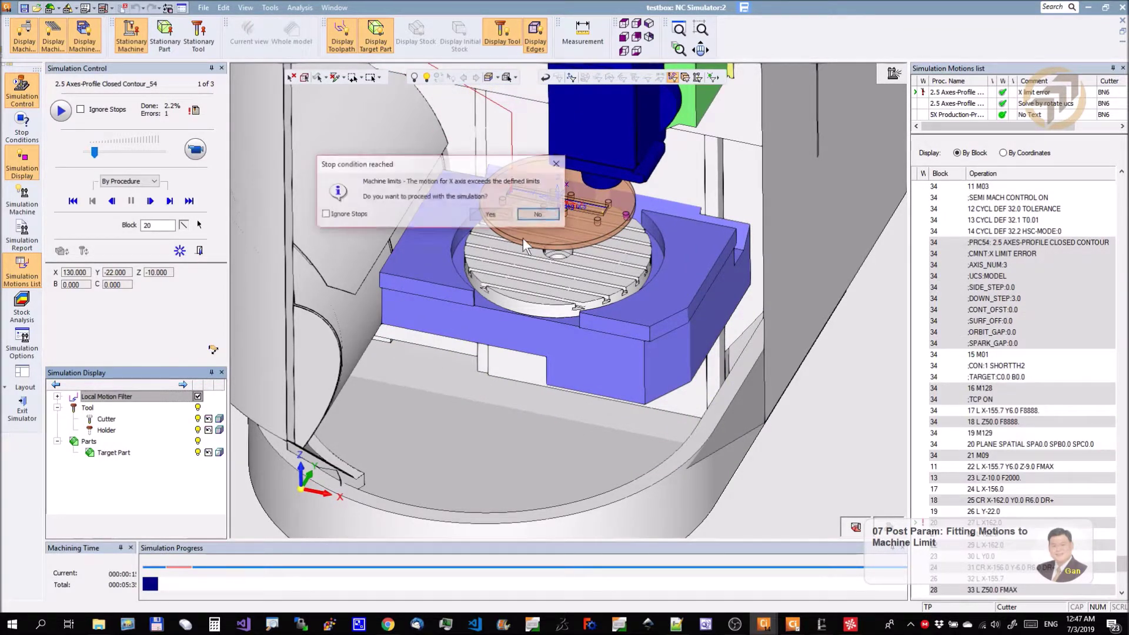
Decline to proceed at the X-axis limit stop and find the offending block in the motions list.
left_click_drag(469, 167, 694, 107)
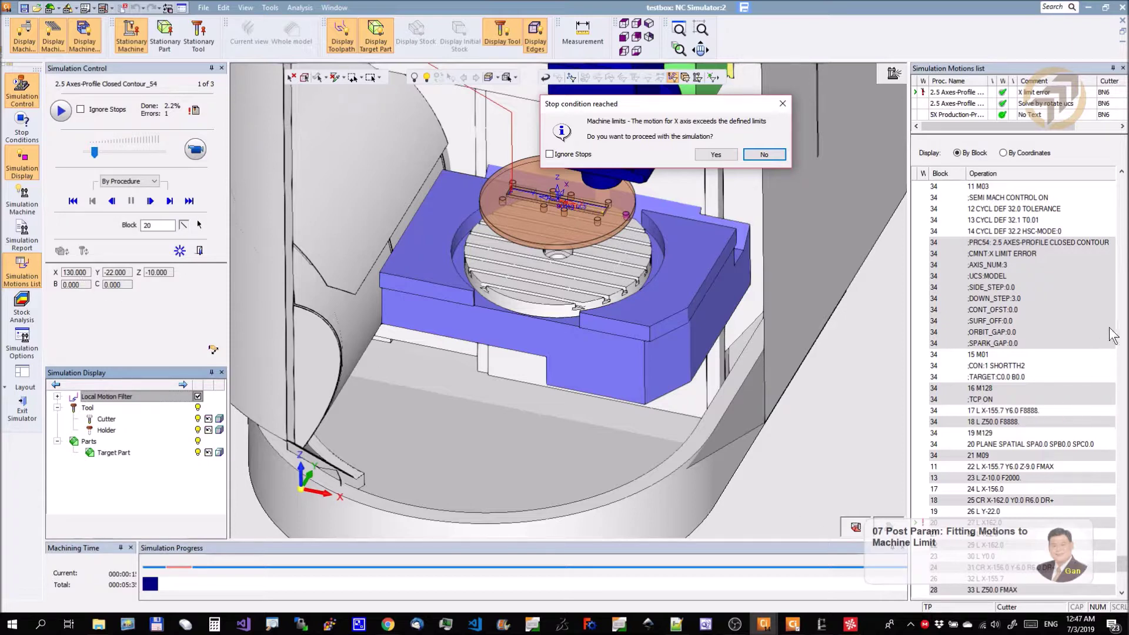
scroll(1051, 481, "down", 1)
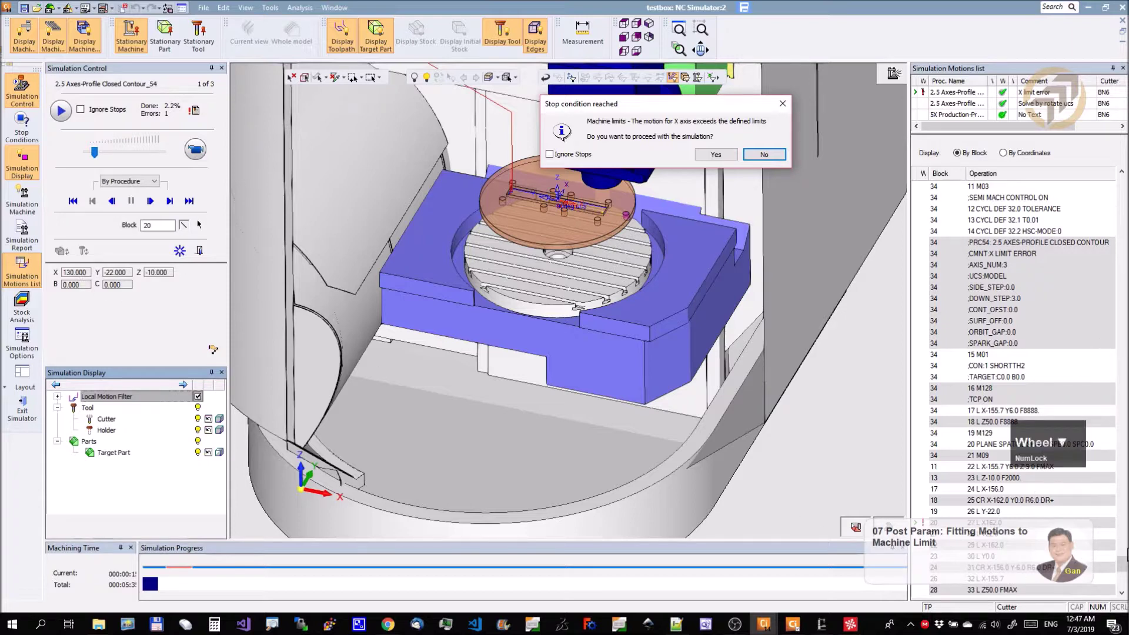
left_click(1122, 595)
left_click(776, 157)
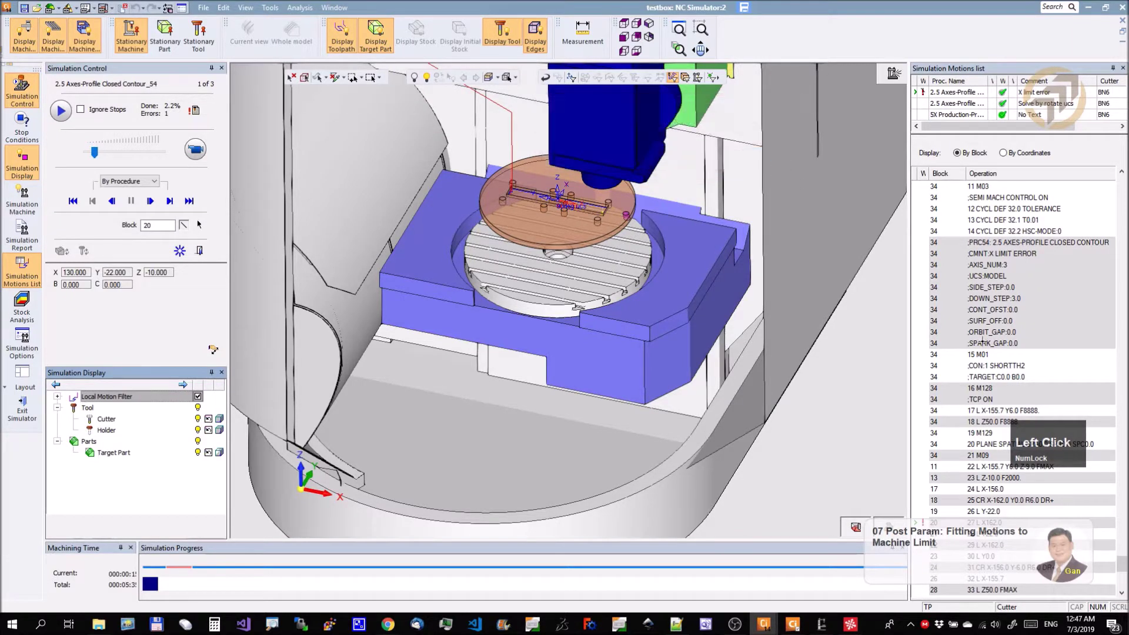
left_click(1122, 594)
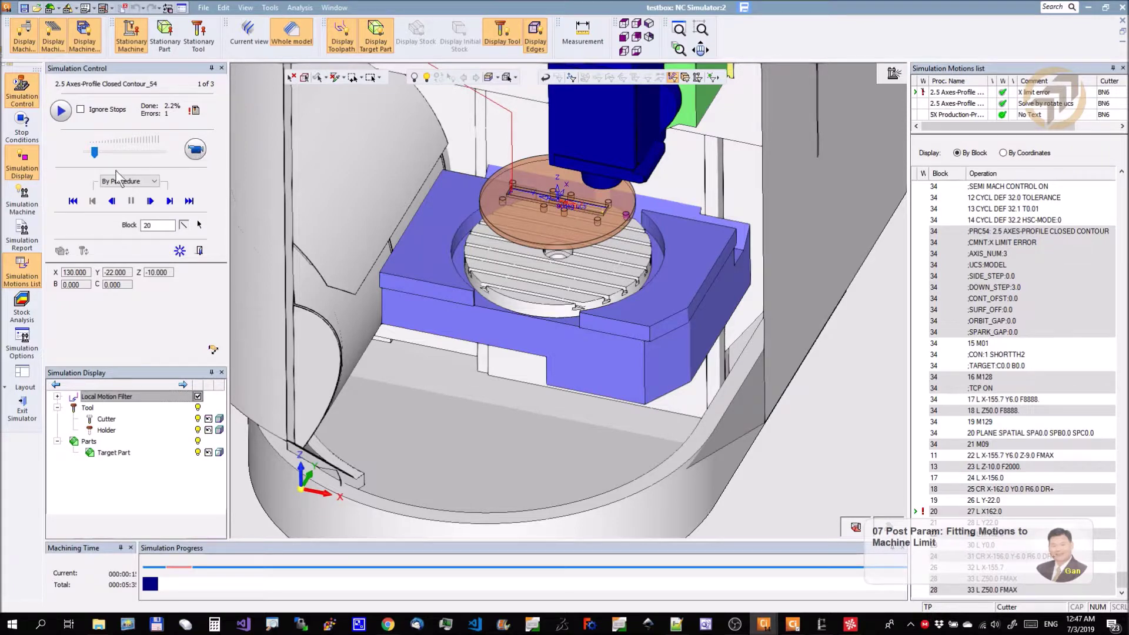
Resume the simulation of 2X-Profile_54 and agree to proceed past each X-axis limit stop.
left_click(196, 151)
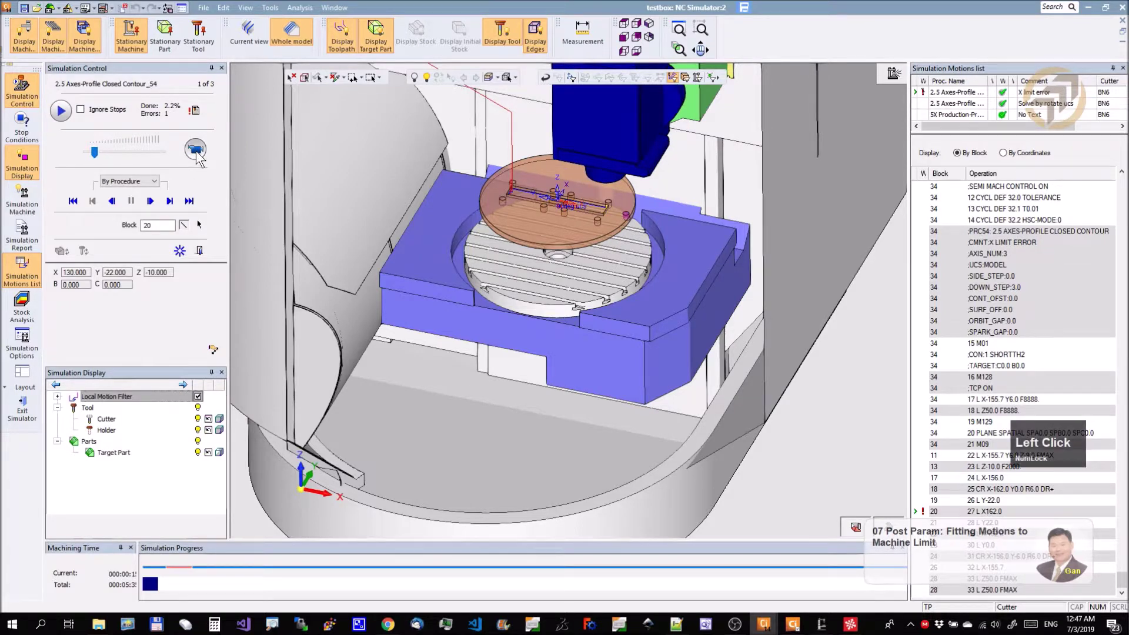
left_click(196, 151)
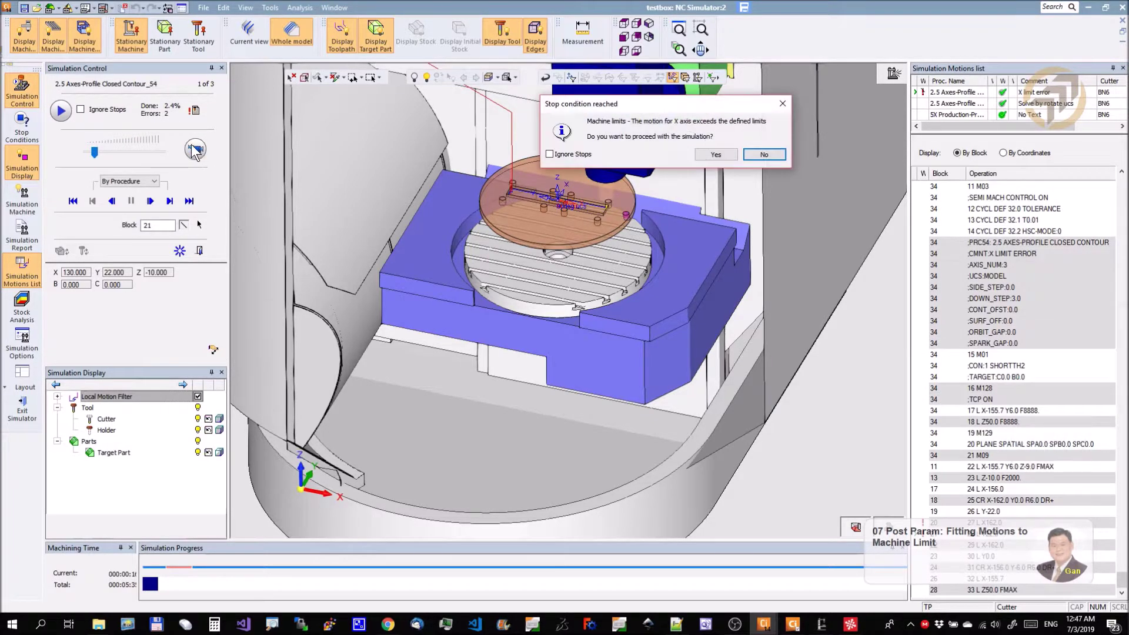
left_click(716, 154)
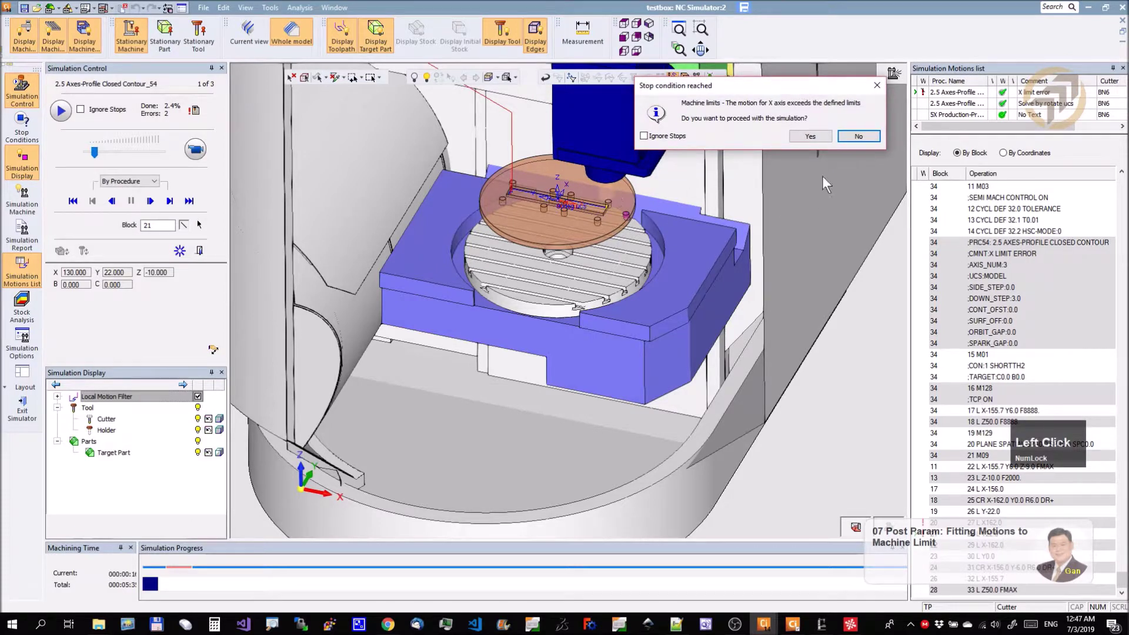
left_click(819, 133)
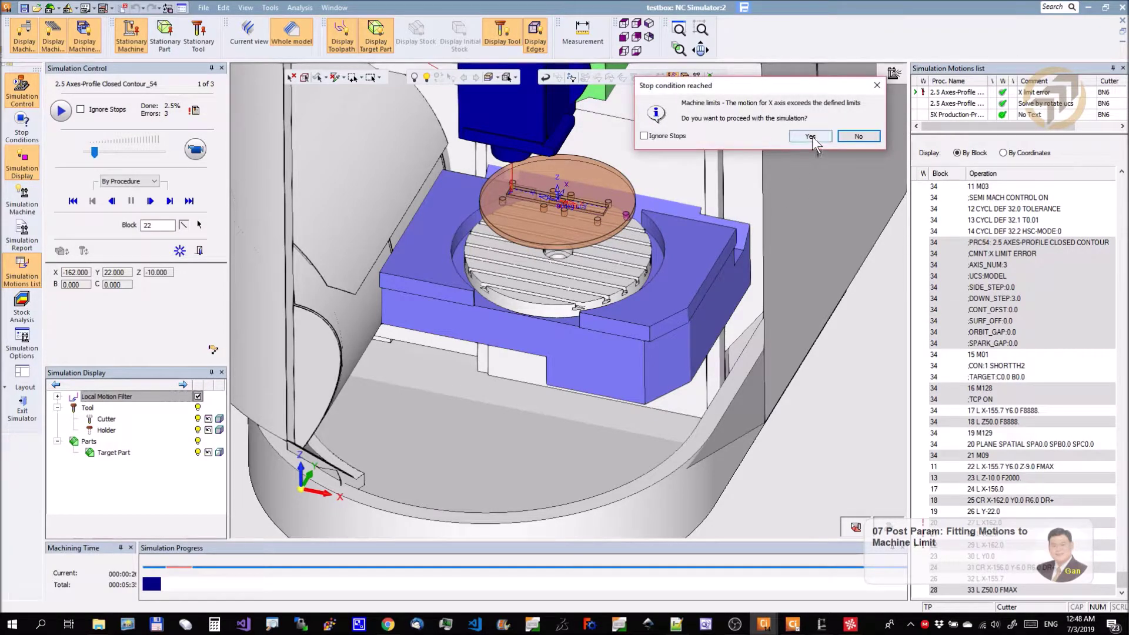
left_click(811, 136)
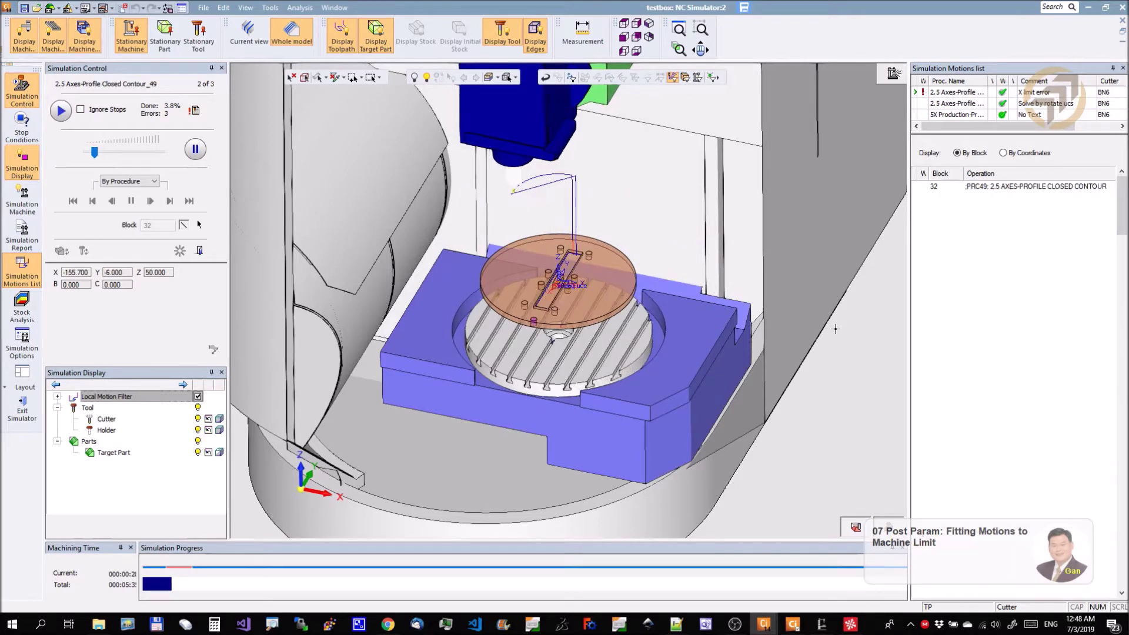
Run the simulation through 2X-Profile_49 and into 5X-Pro_53, pausing to examine the rotary table positions.
left_click(196, 150)
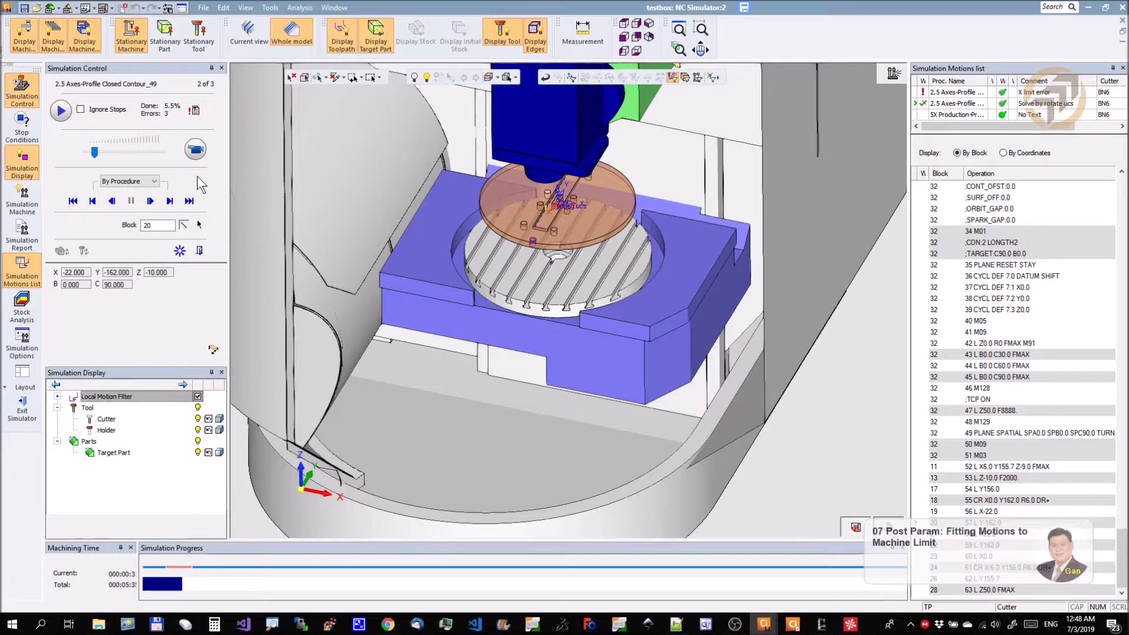
left_click(195, 150)
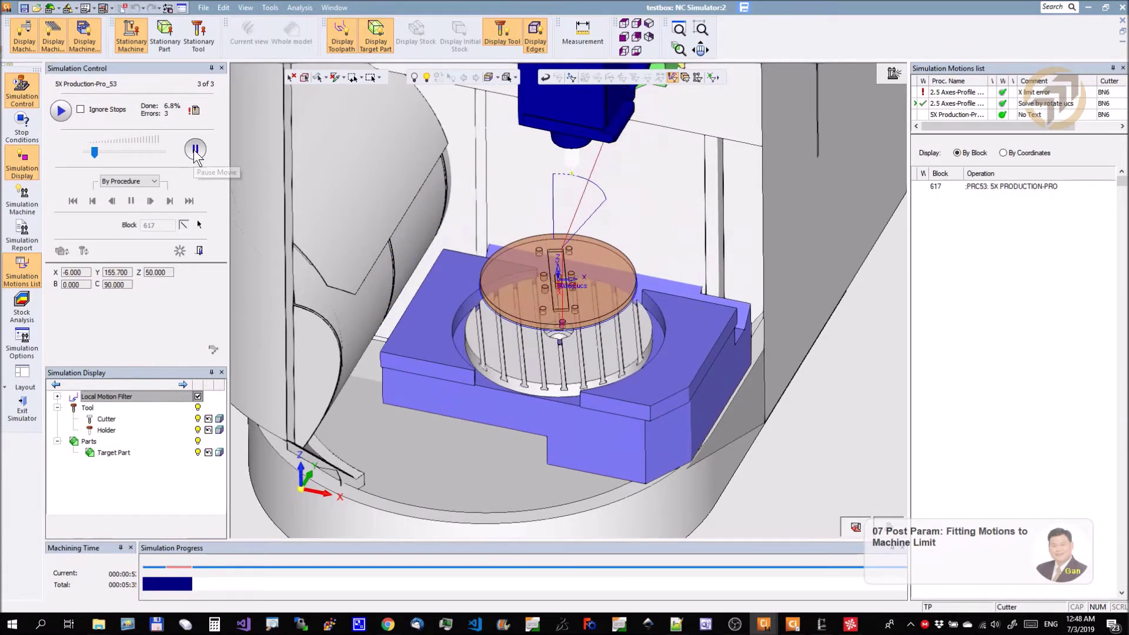
left_click(195, 149)
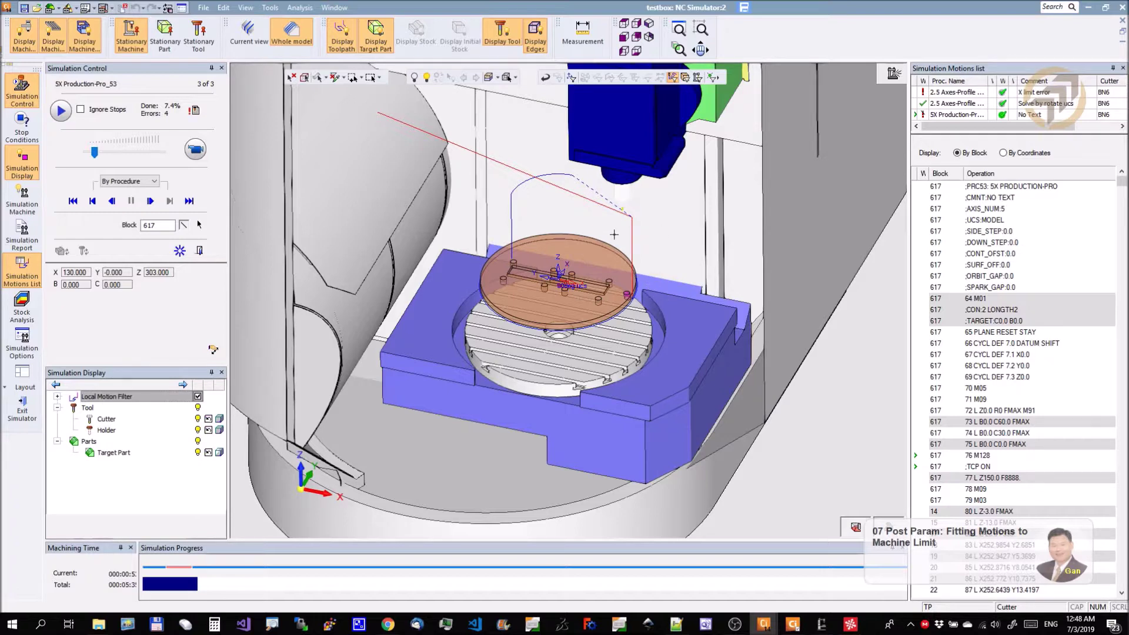
Continue simulating 5X-Pro_53 past the X-axis limit stops, enabling Ignore Stops to run it to the end.
left_click(196, 149)
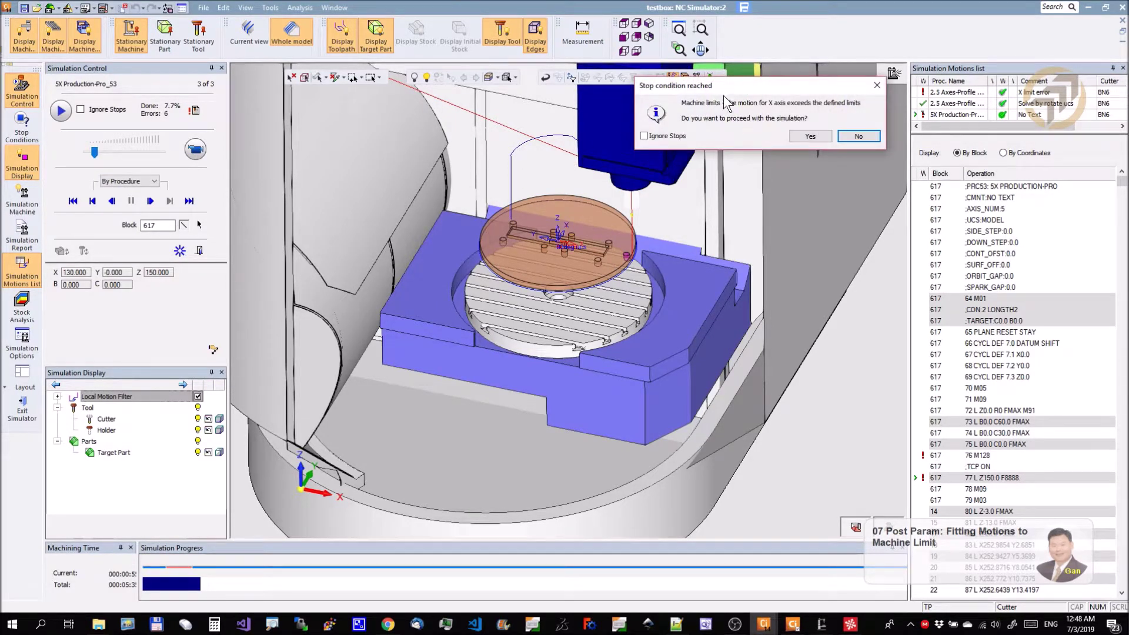
left_click_drag(734, 86, 682, 90)
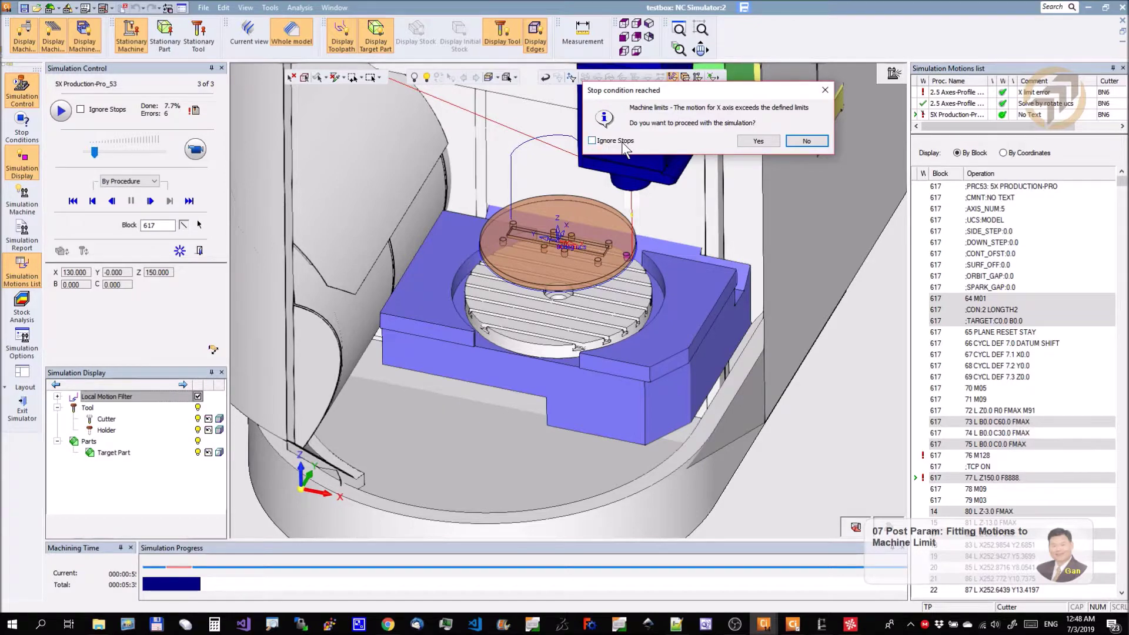
left_click(763, 141)
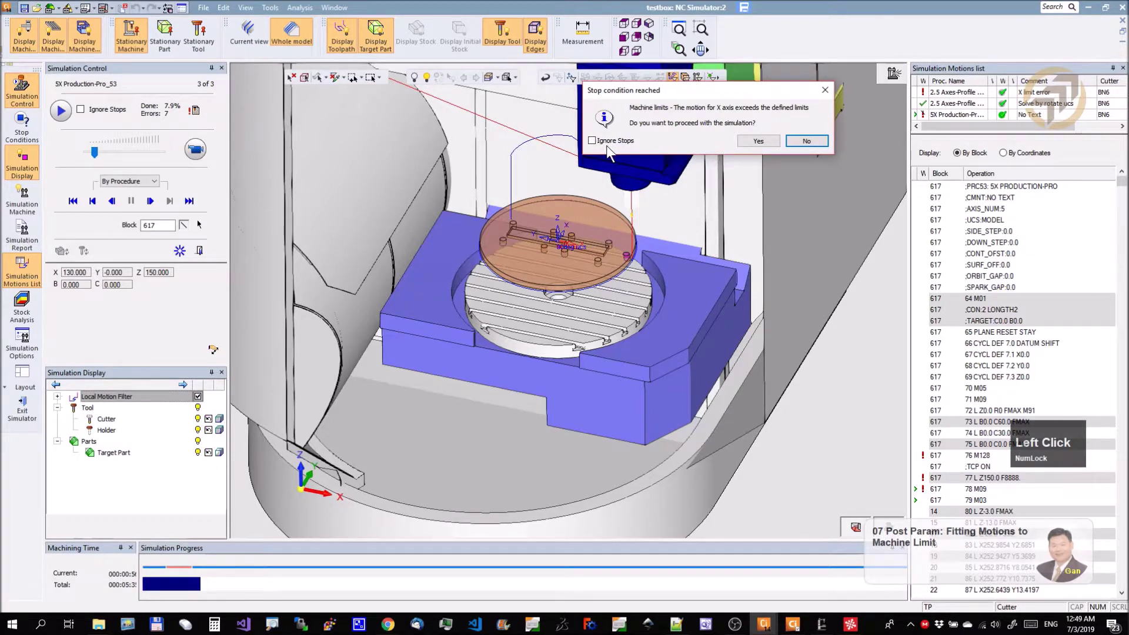
left_click(592, 142)
left_click(745, 143)
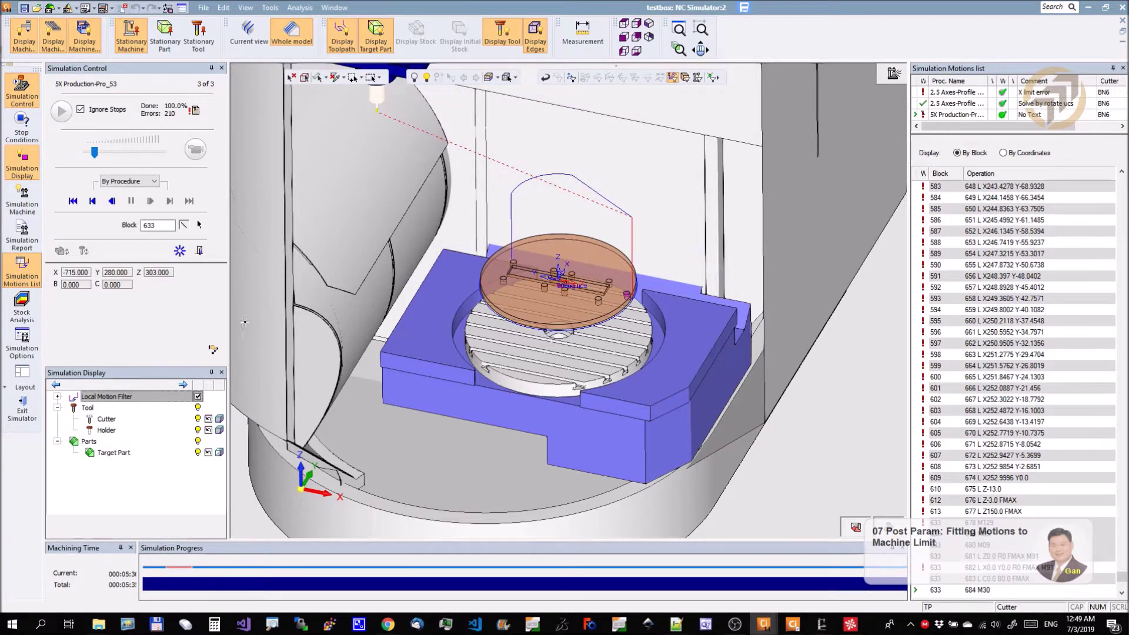
Exit the simulator, hide the 5X-Pro_53 toolpath and show the 2X-Profile_49 toolpath on the plate.
left_click(199, 250)
left_click(517, 345)
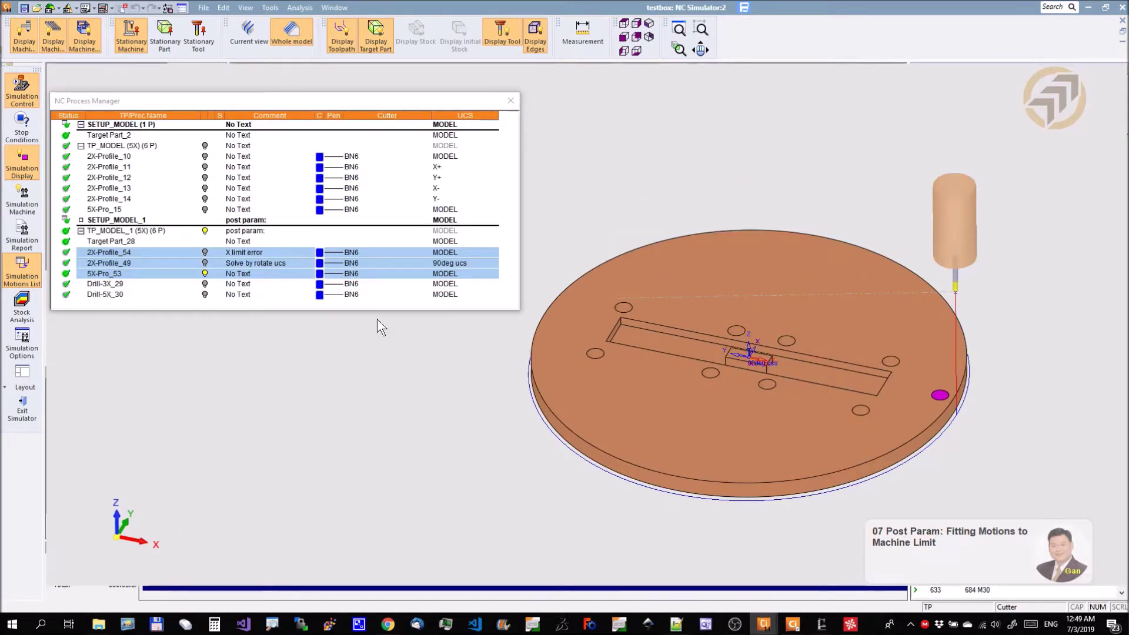
left_click(207, 274)
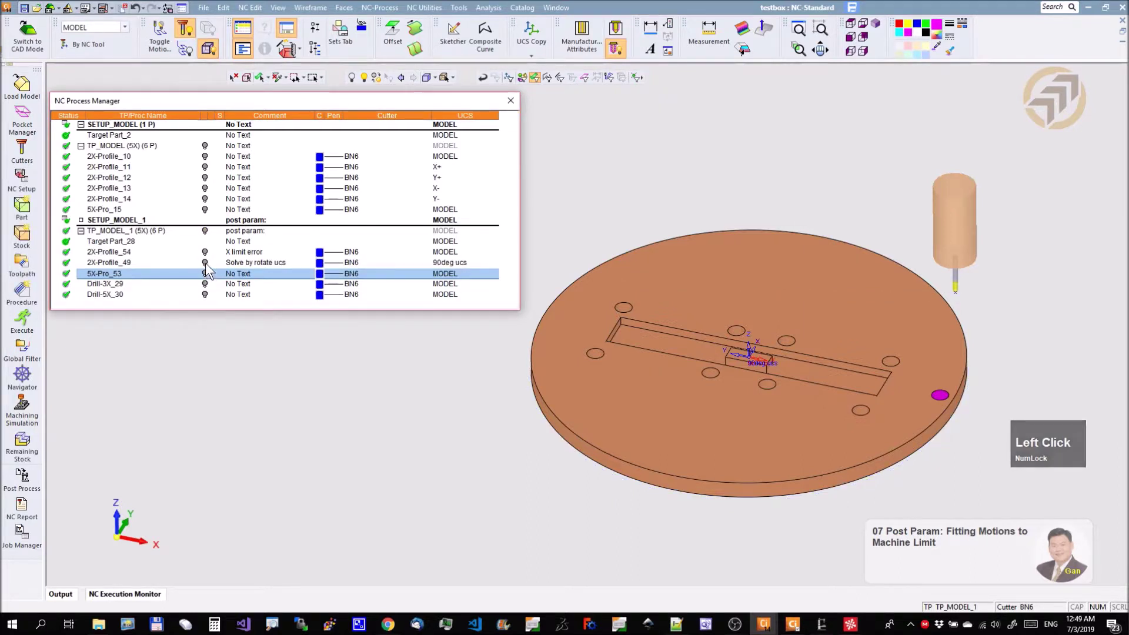
left_click(206, 263)
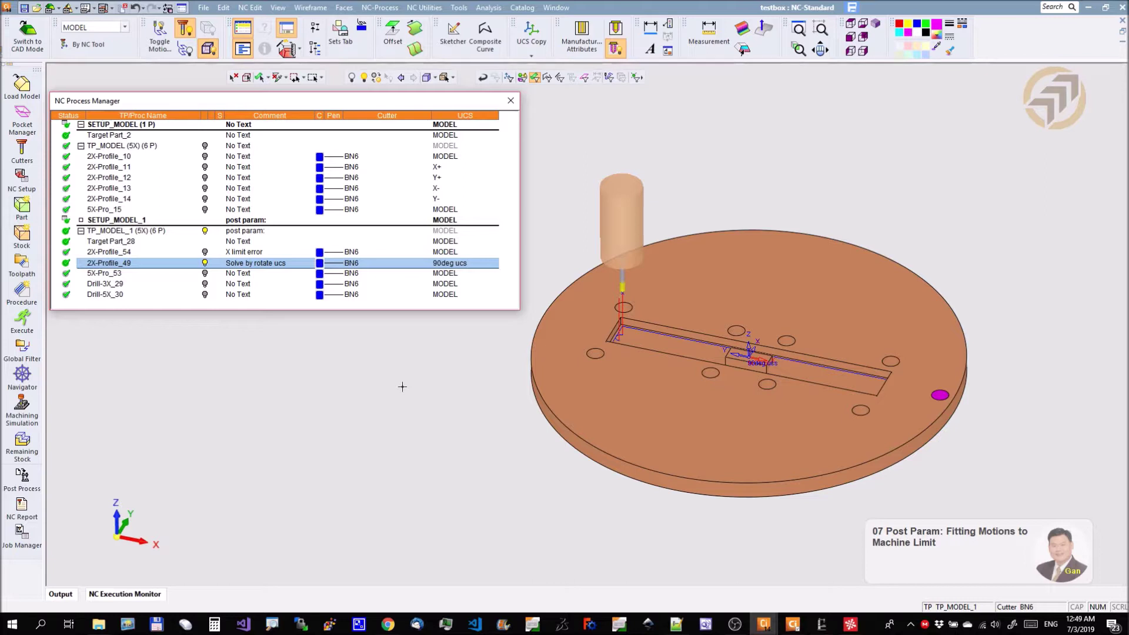
Set up another machining simulation of 2X-Profile_54 through 5X-Pro_53 with Check Against Part enabled.
left_click(113, 253)
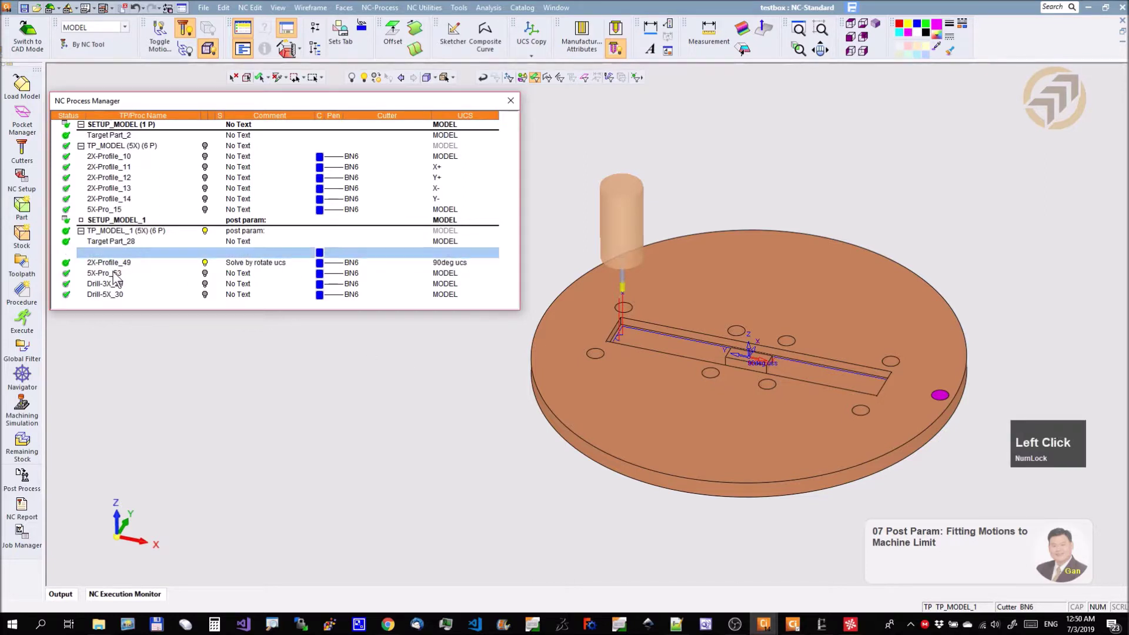
left_click(115, 274, "shift")
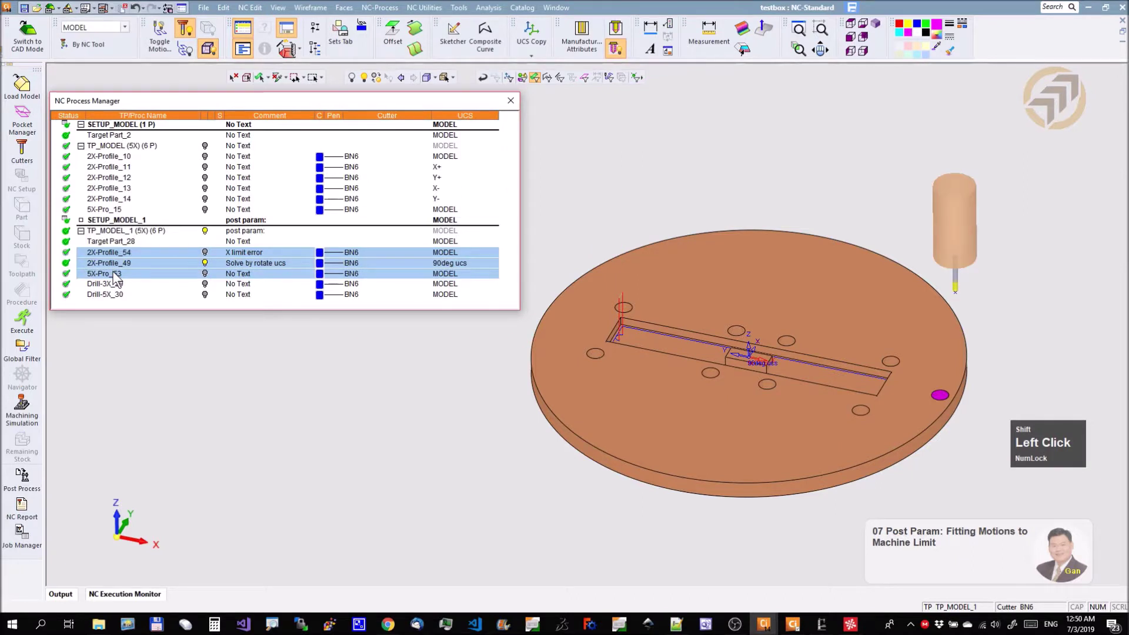
left_click(22, 411)
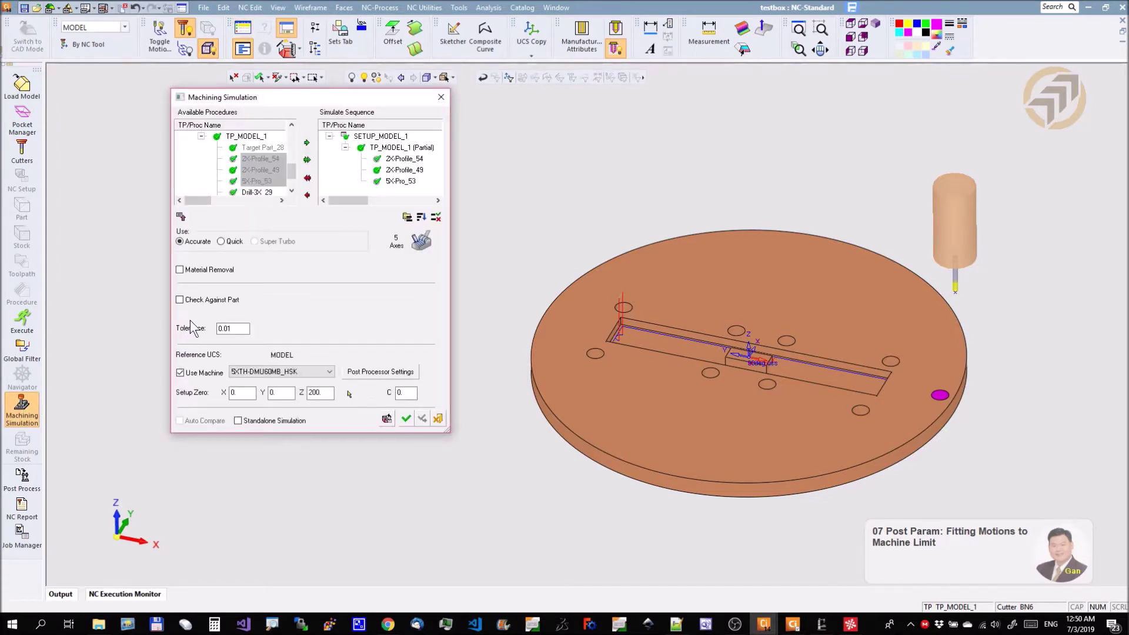
left_click(210, 300)
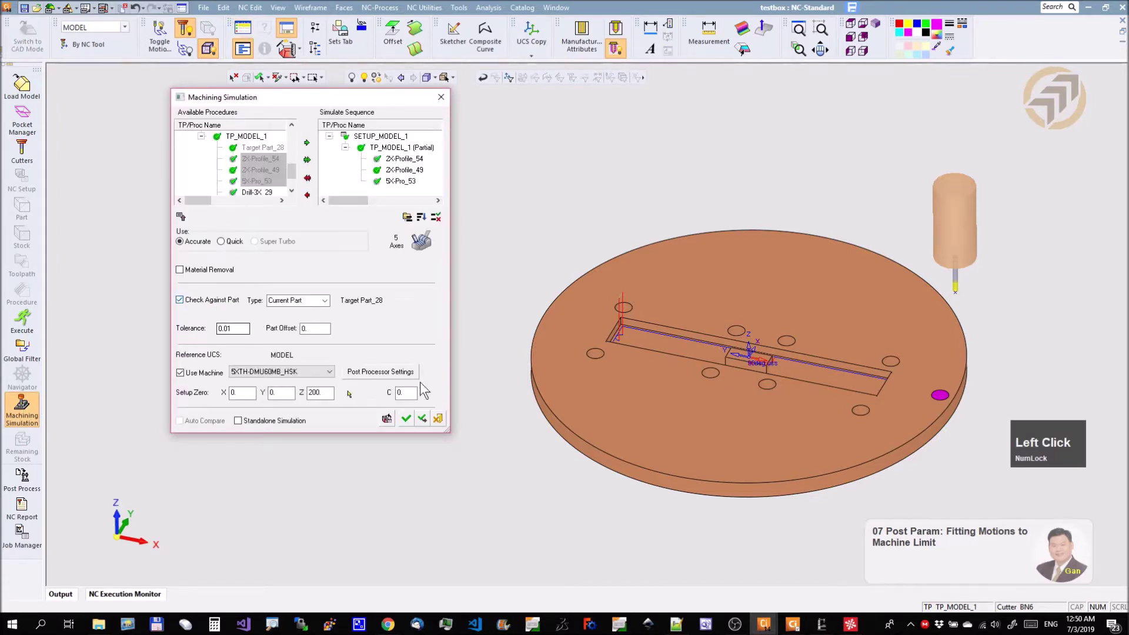
In the 5XTH-DMU60MB_HSK post settings, widen the parameter names and set Fitting Motions to Machine Limit to Fit by the whole procedure.
left_click(408, 374)
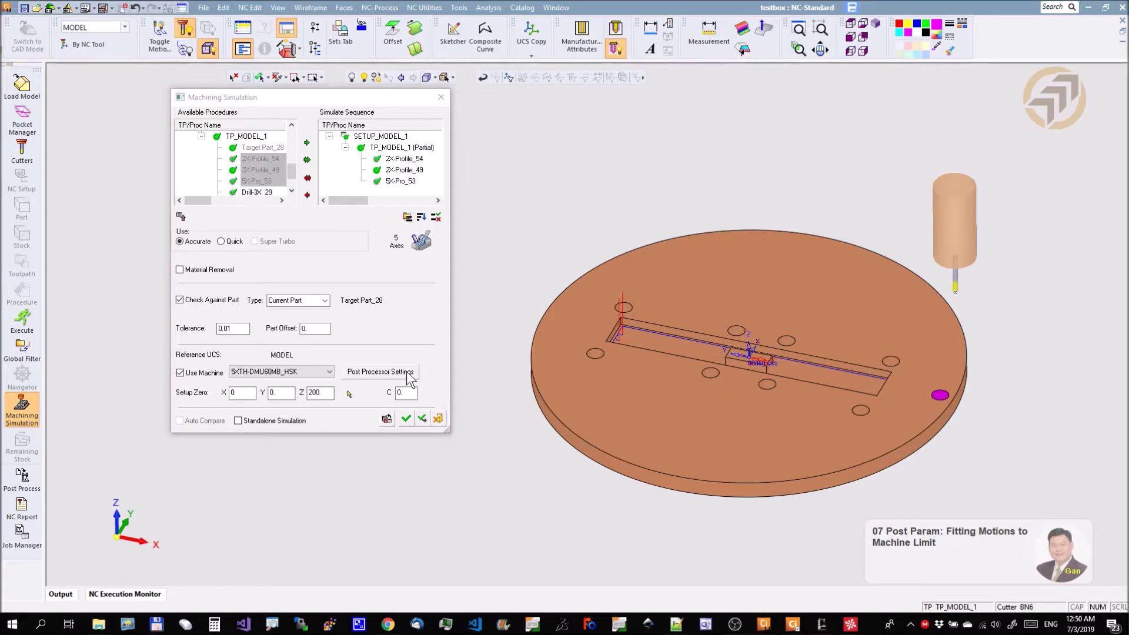
left_click_drag(554, 188, 555, 312)
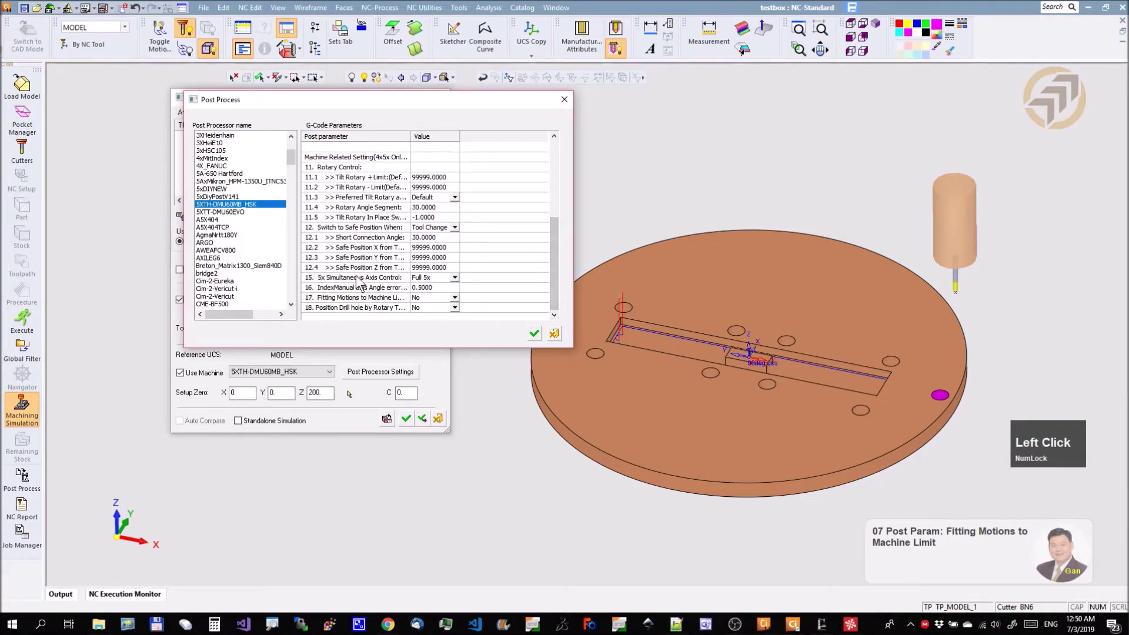
left_click(344, 299)
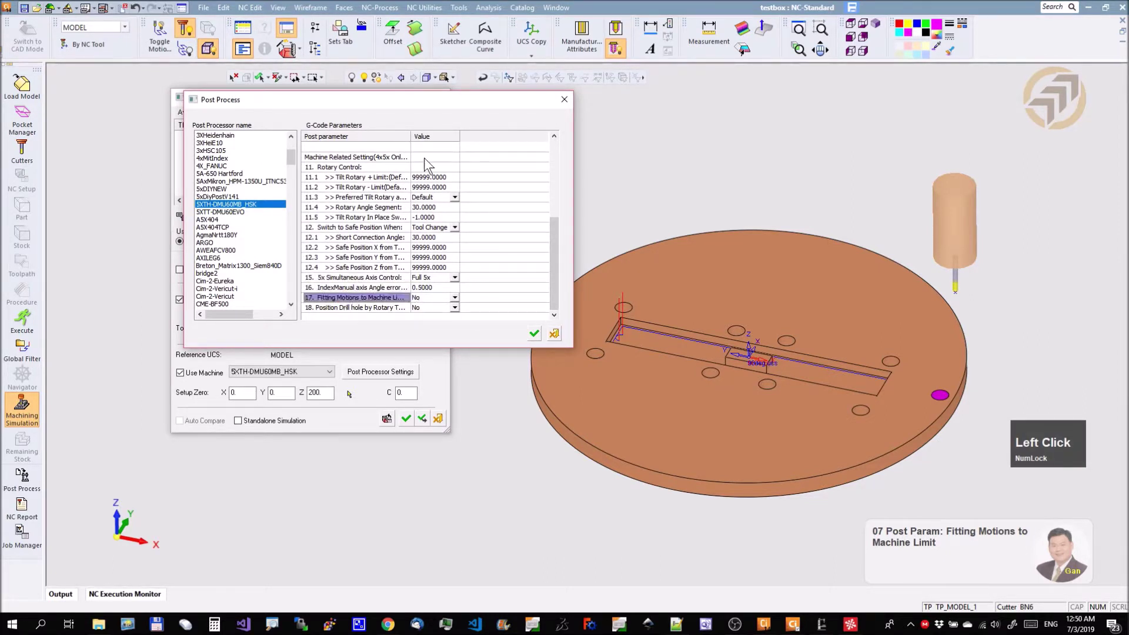
left_click_drag(411, 138, 453, 148)
left_click_drag(573, 203, 688, 203)
left_click_drag(486, 137, 522, 140)
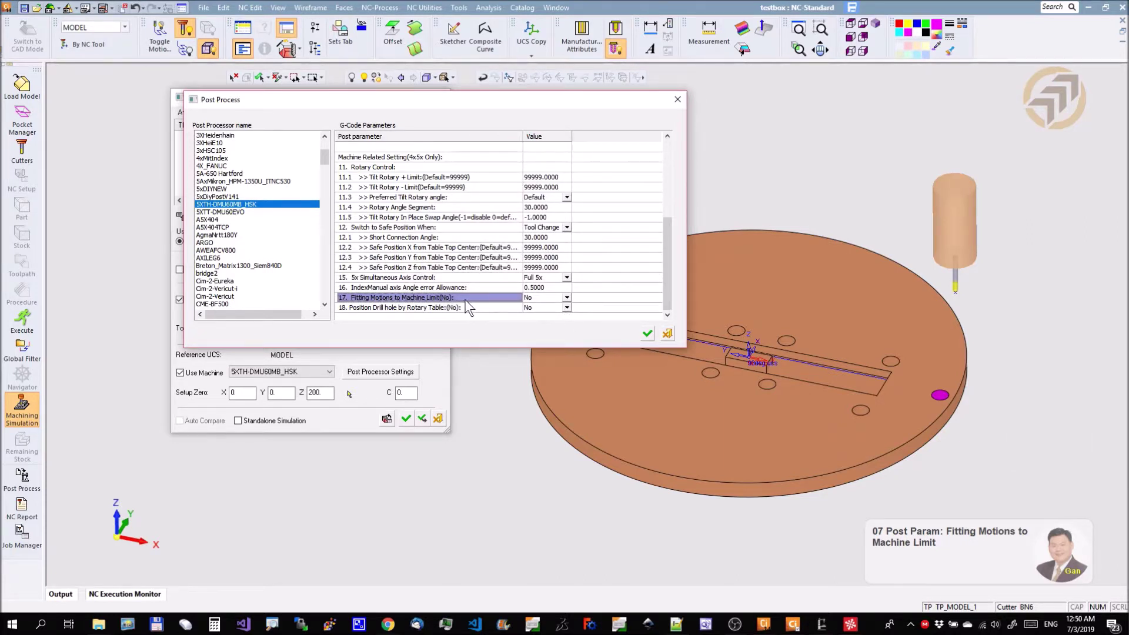
left_click(567, 299)
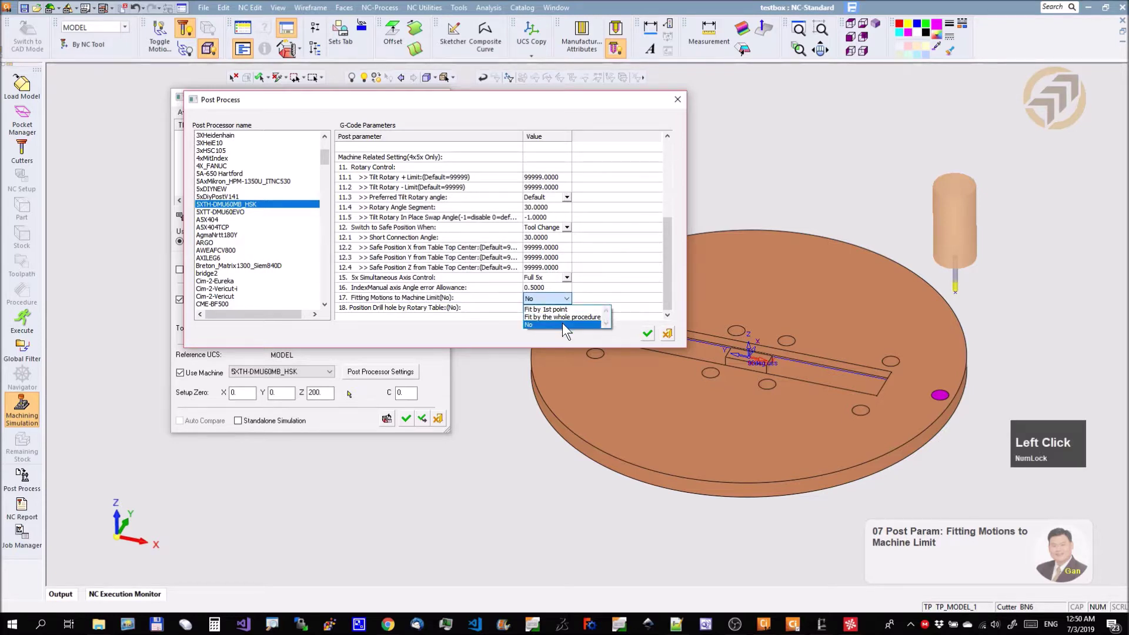
left_click(543, 319)
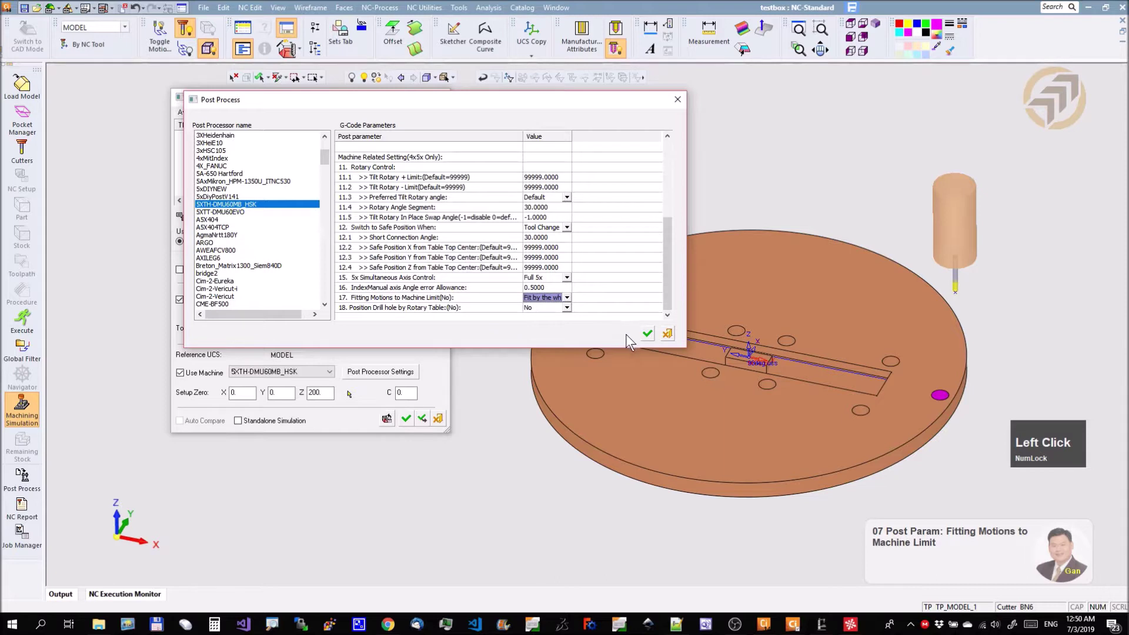
left_click(648, 334)
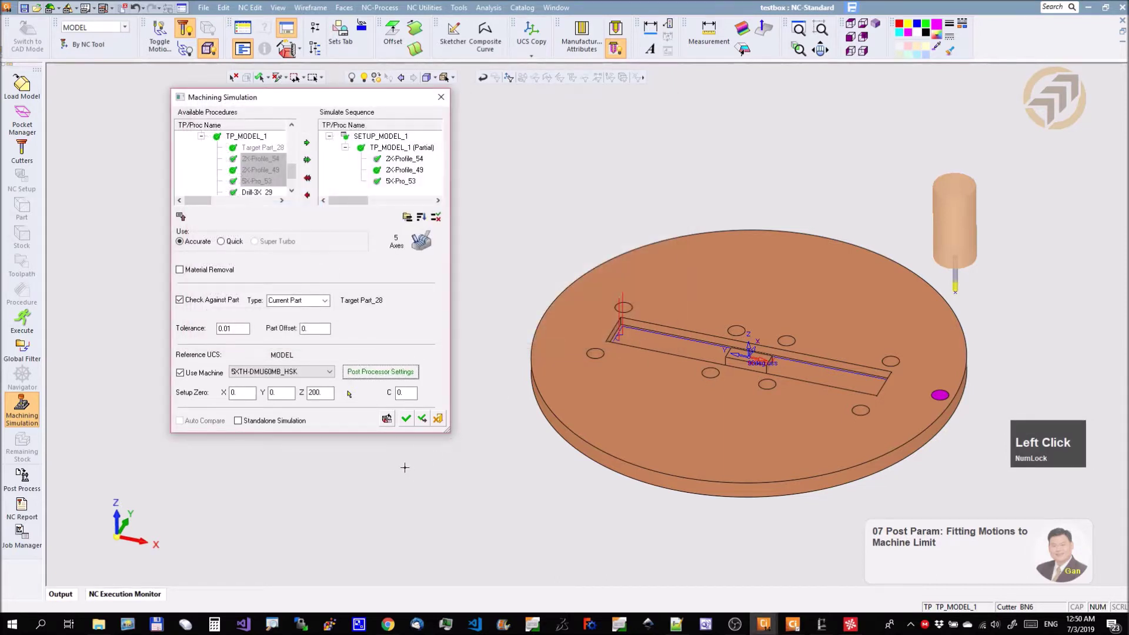
Simulate all three procedures on the machine with the Local Motion Filter toolpath displayed, then exit the simulator.
left_click(407, 418)
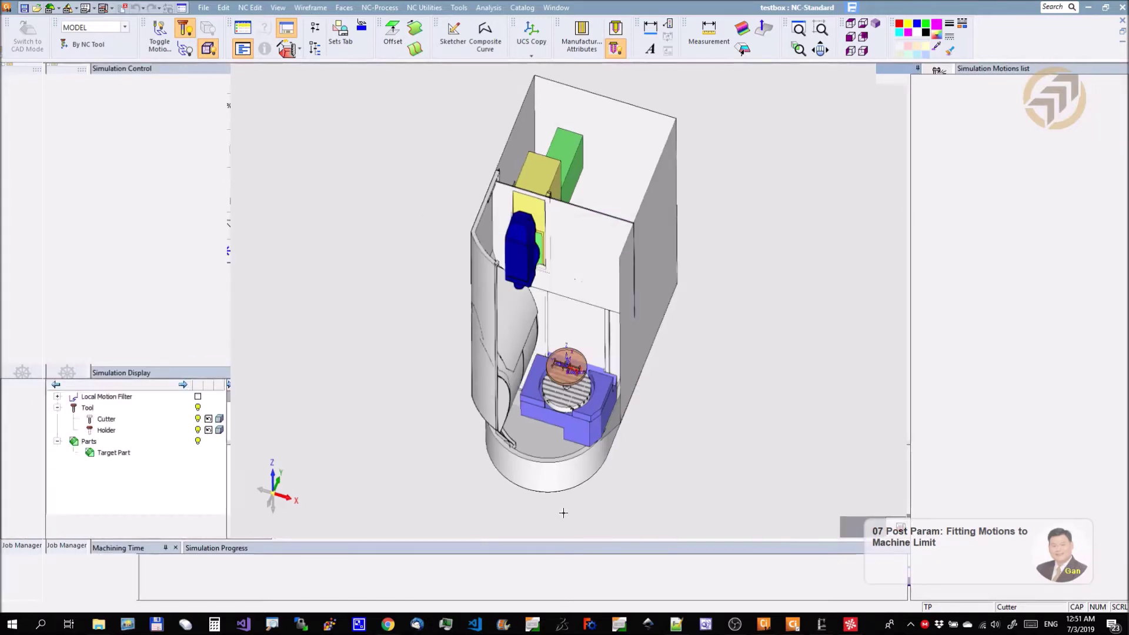
right_click_drag(650, 502, 623, 301, "ctrl")
middle_click_drag(622, 300, 562, 141)
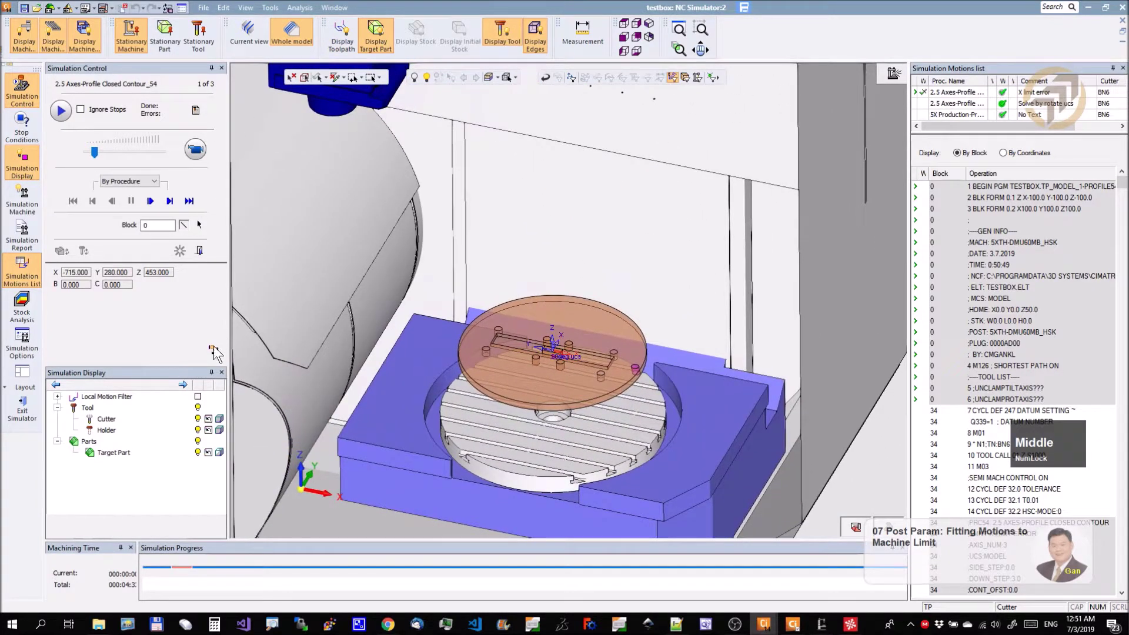
left_click(197, 397)
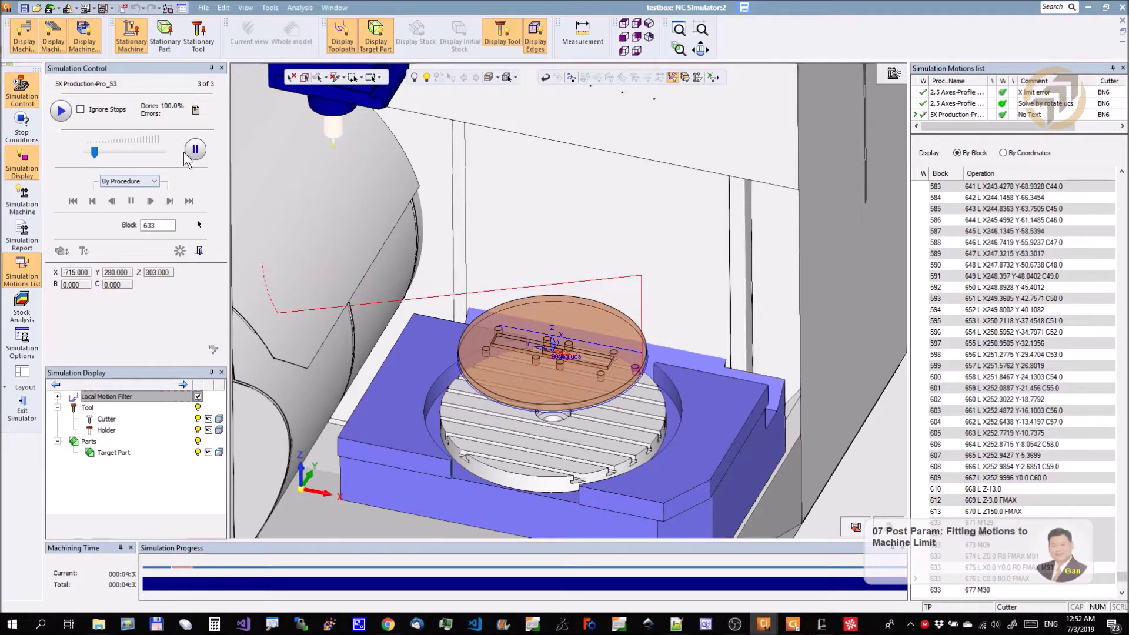
left_click(22, 409)
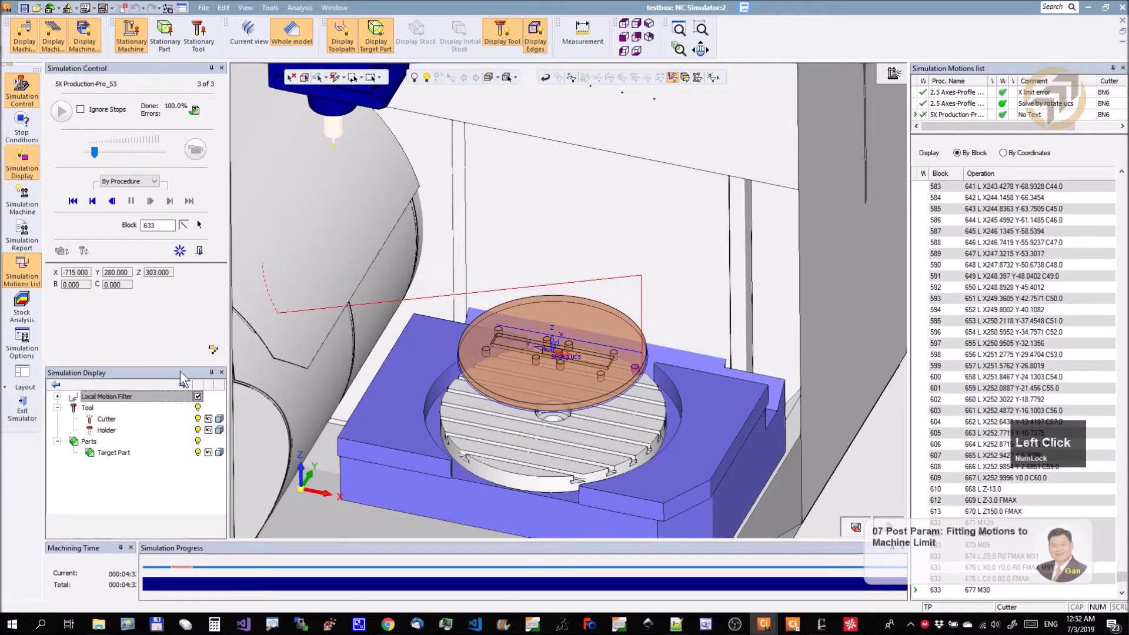
left_click(499, 335)
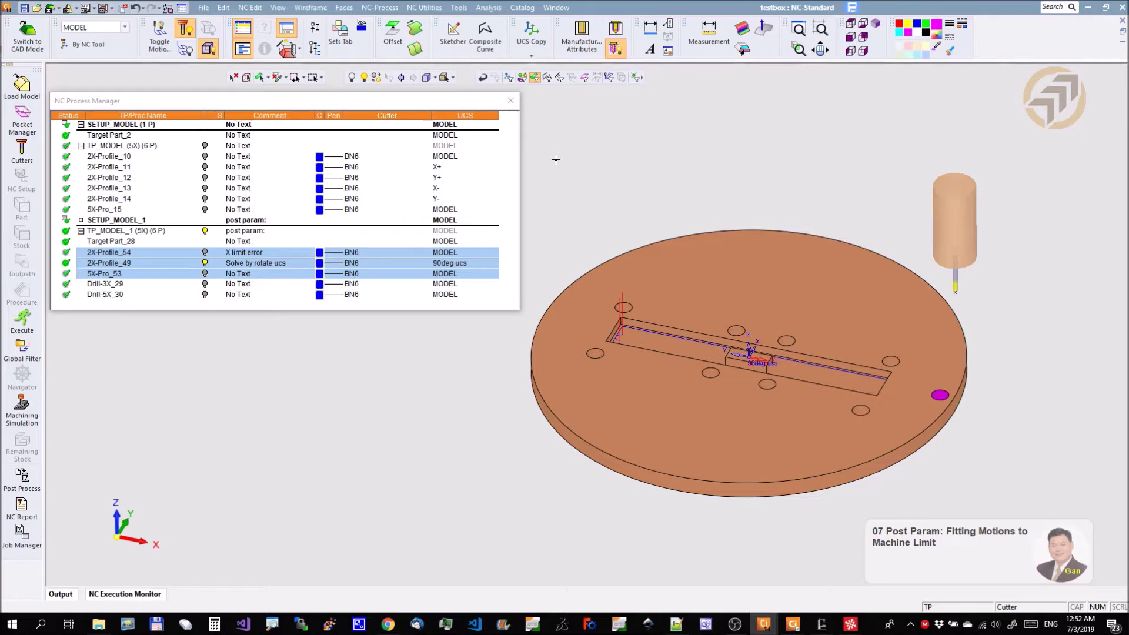
Simulate Drill-3X_29 on the machine, decline to proceed at the X-axis limit stop, and exit the simulator.
key("F1")
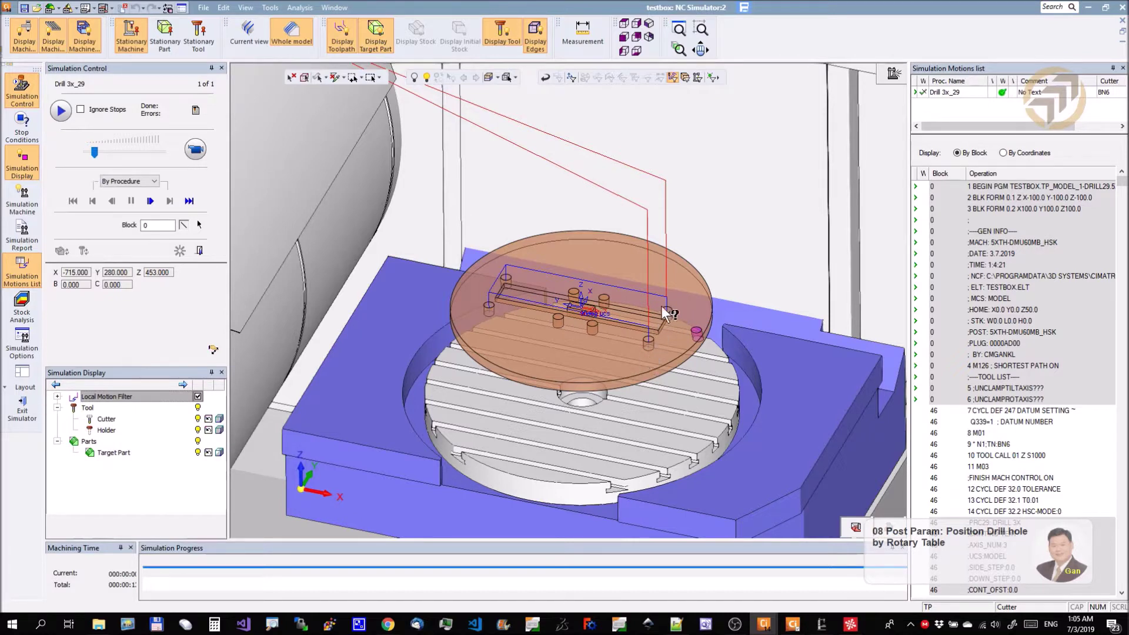
left_click(196, 149)
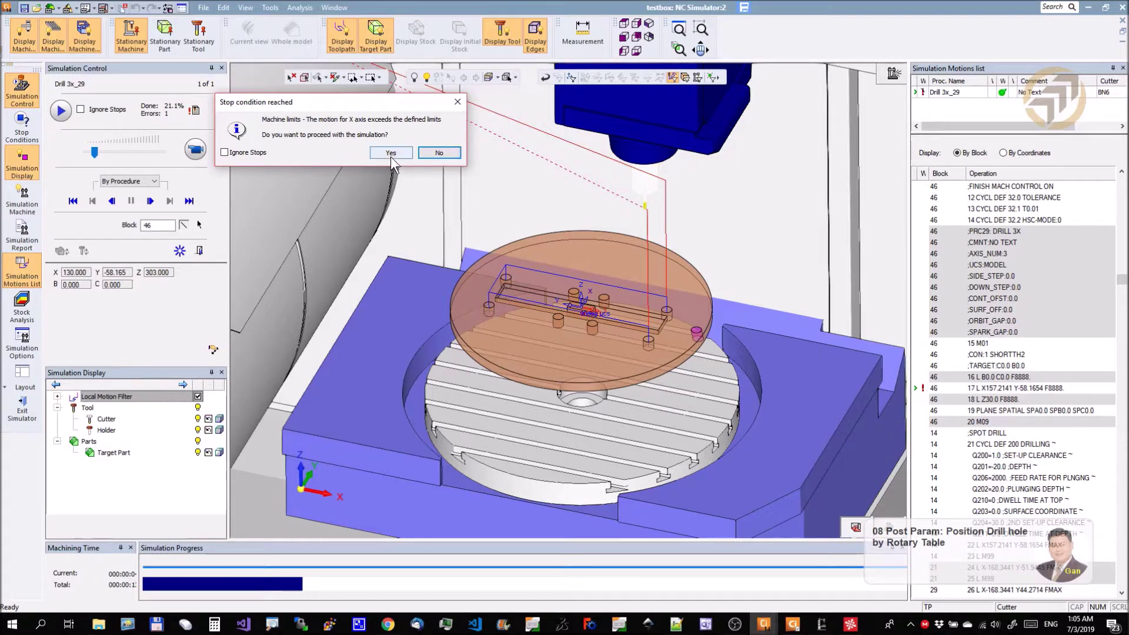
left_click(440, 153)
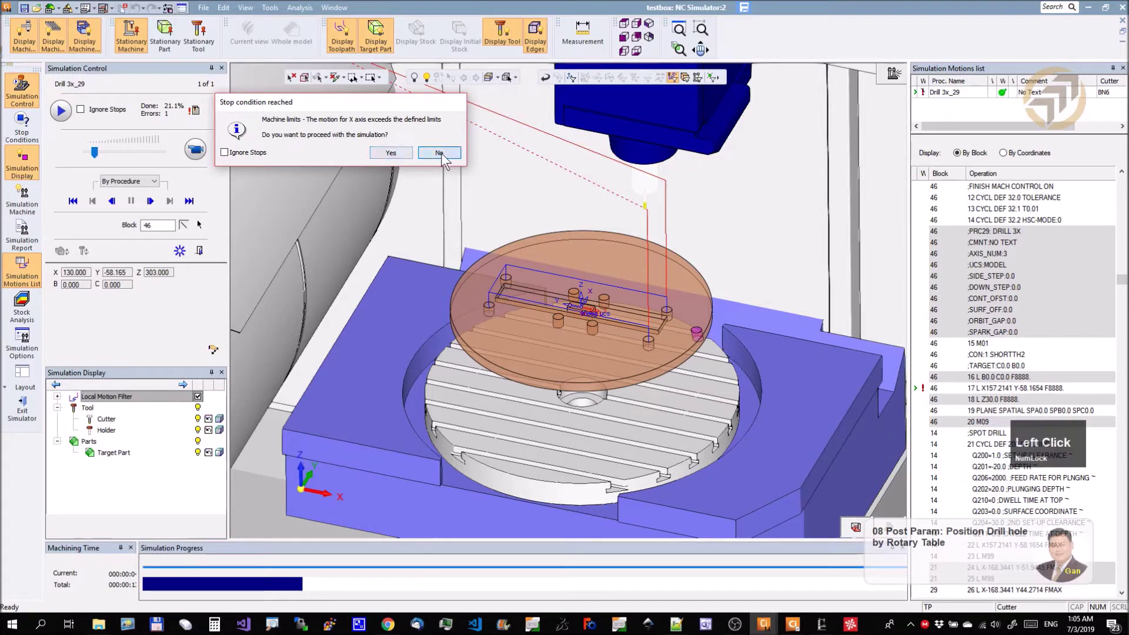
left_click(22, 411)
left_click(508, 337)
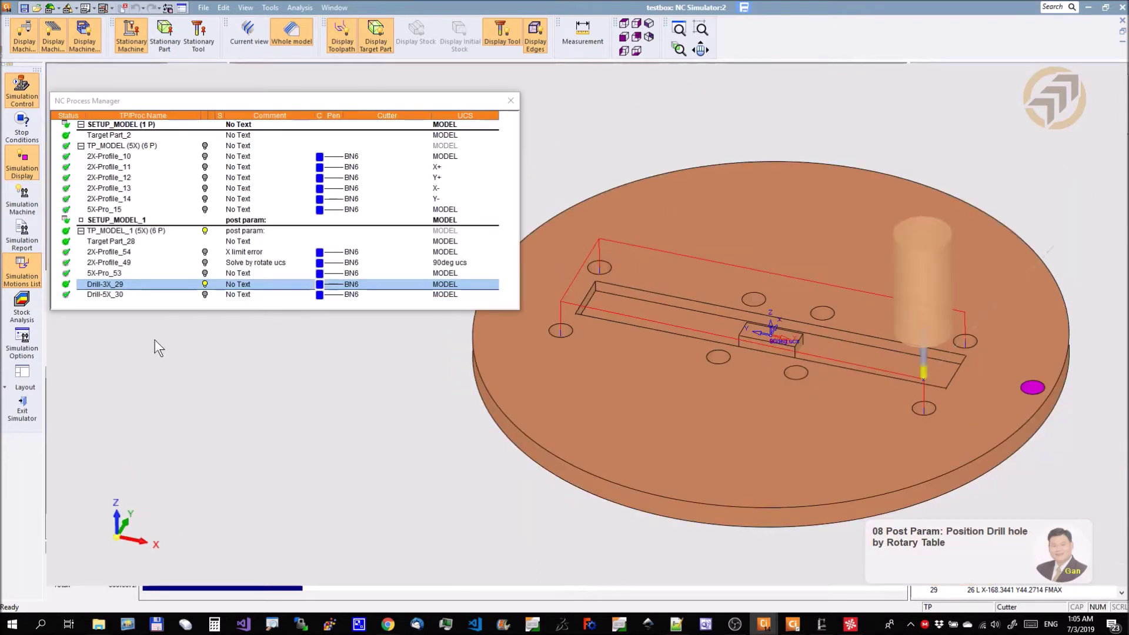
Begin a machining simulation of Drill-3X_29, open the 5XTH-DMU60MB_HSK post settings, and enlarge the dialog and parameter name column.
left_click(113, 284)
left_click(26, 414)
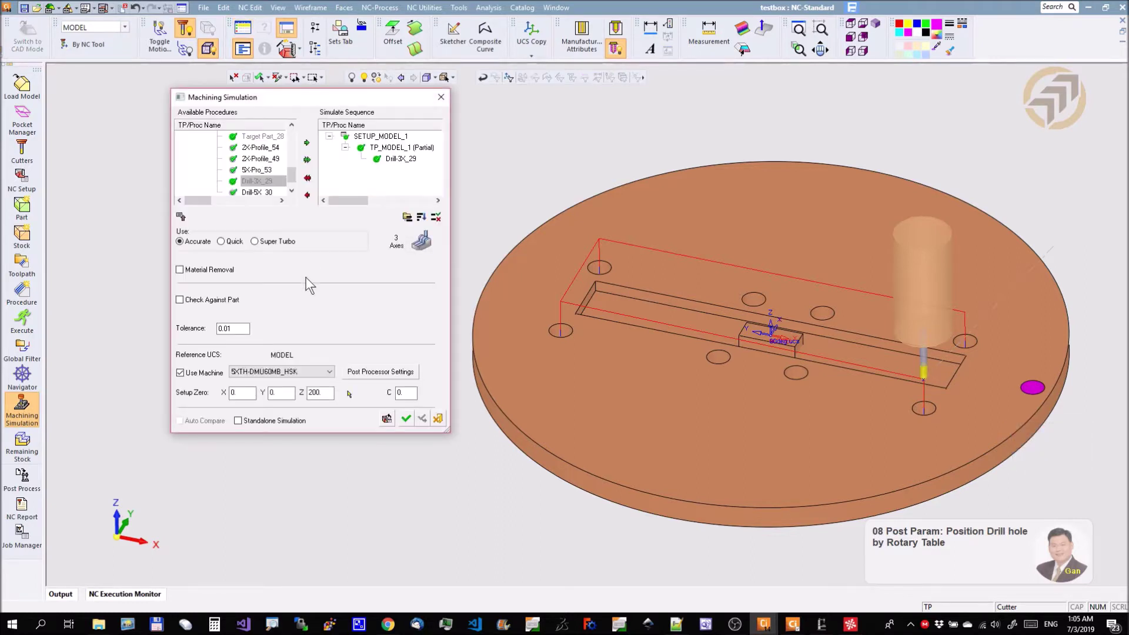
left_click(382, 375)
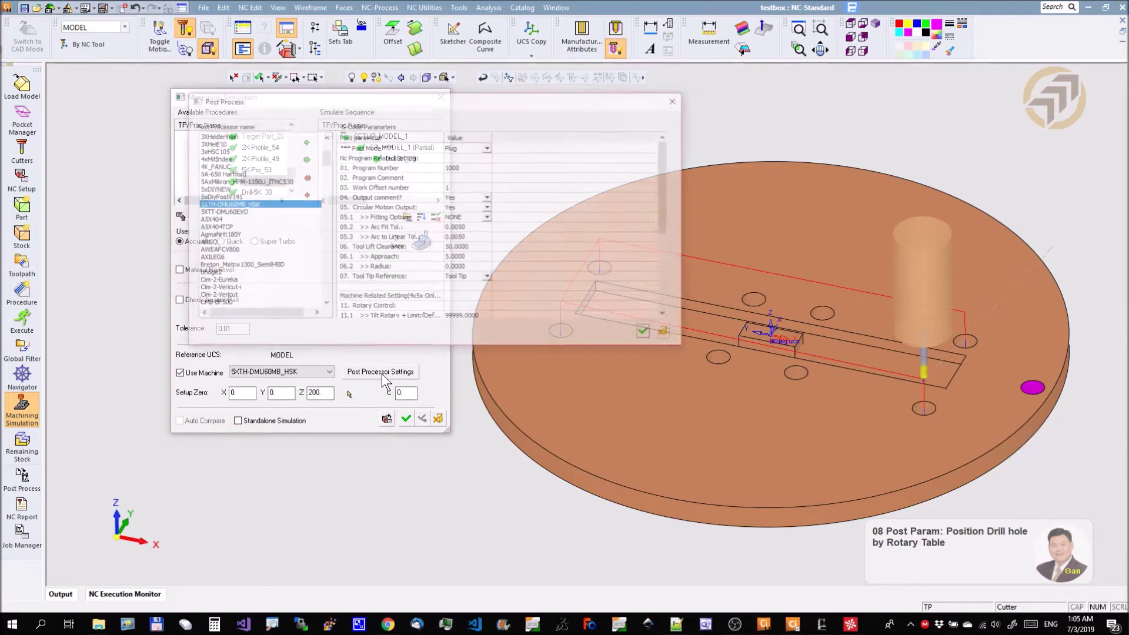
left_click_drag(476, 101, 653, 138)
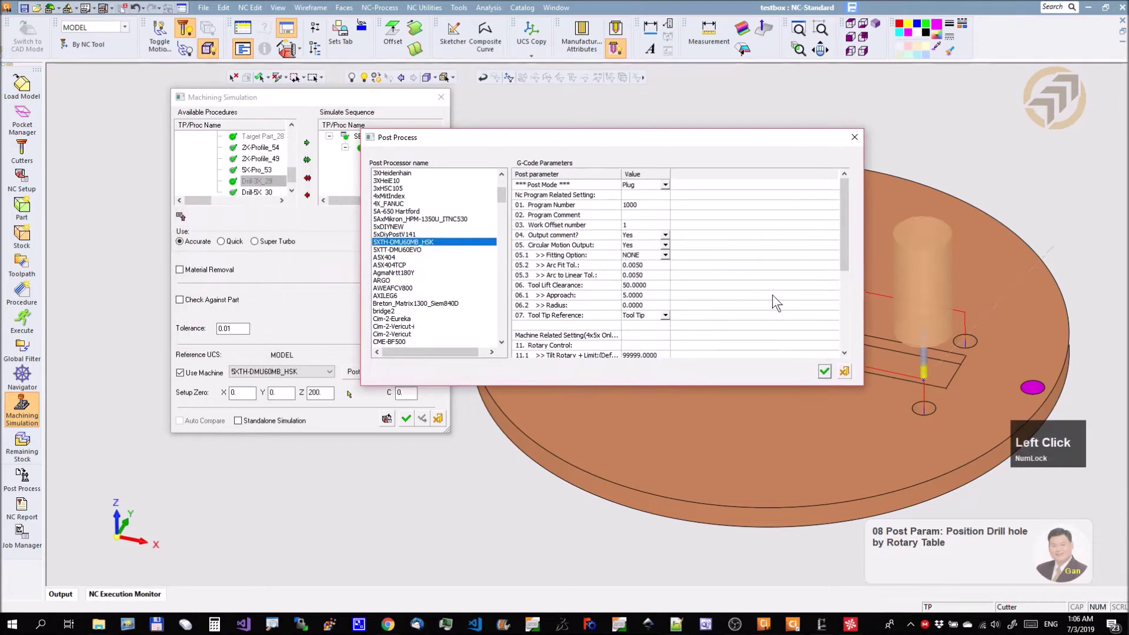
left_click_drag(866, 390, 880, 550)
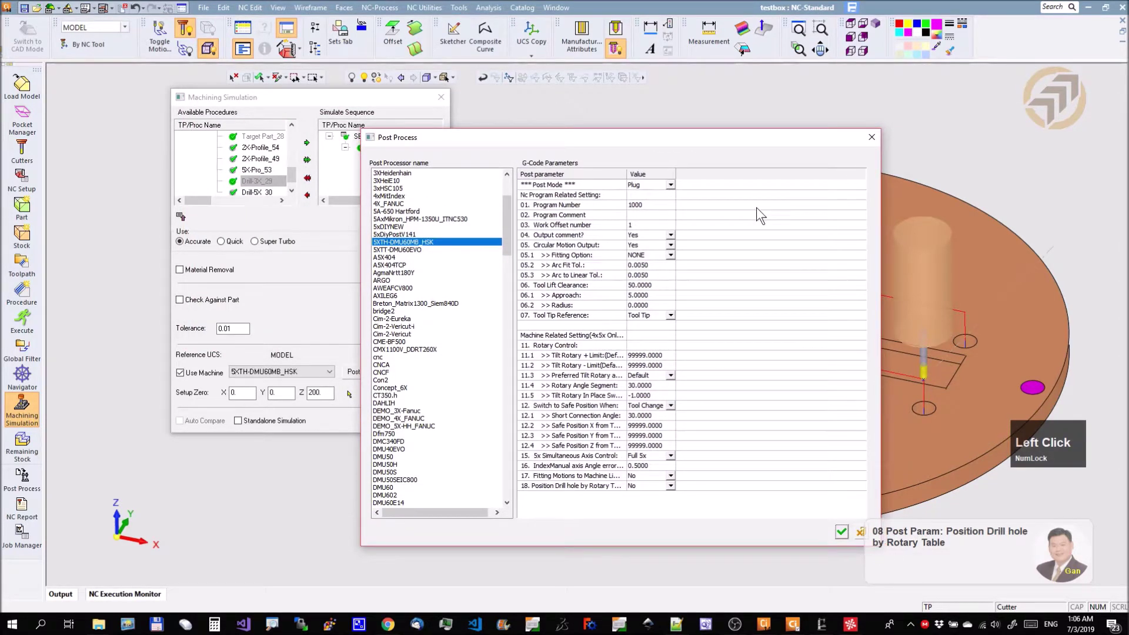
left_click_drag(735, 141, 784, 124)
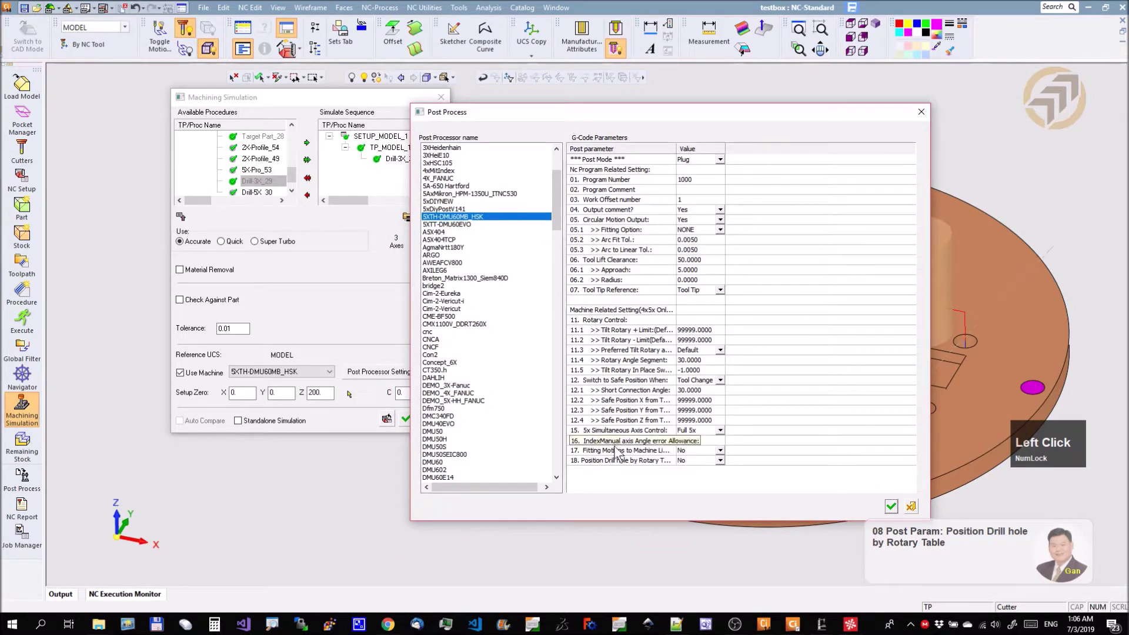
left_click_drag(677, 151, 779, 156)
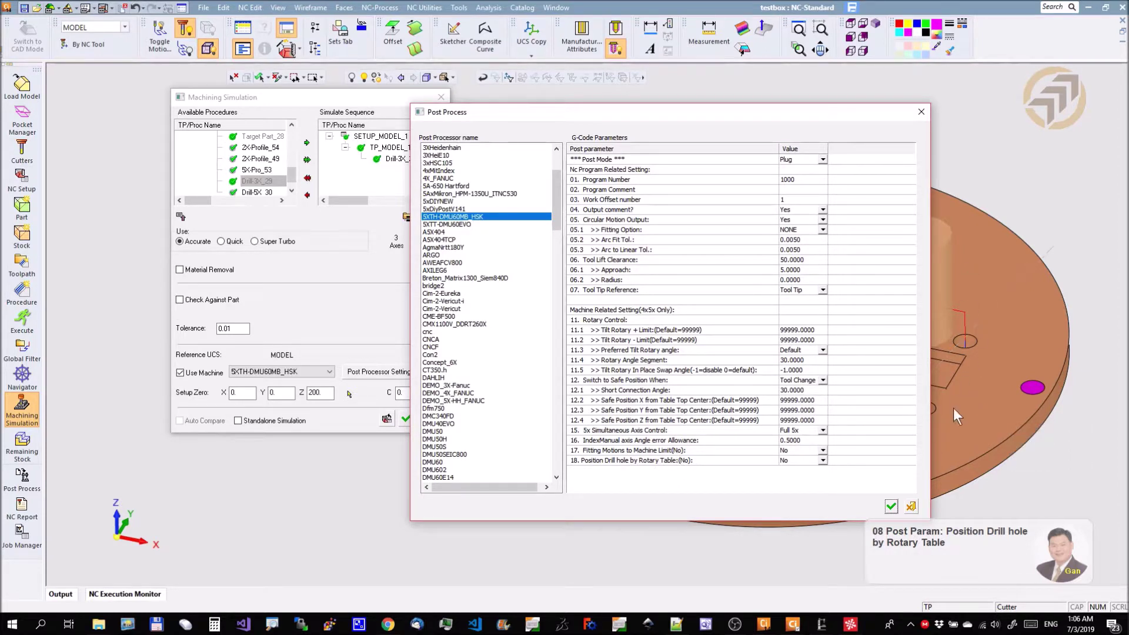
left_click(639, 451)
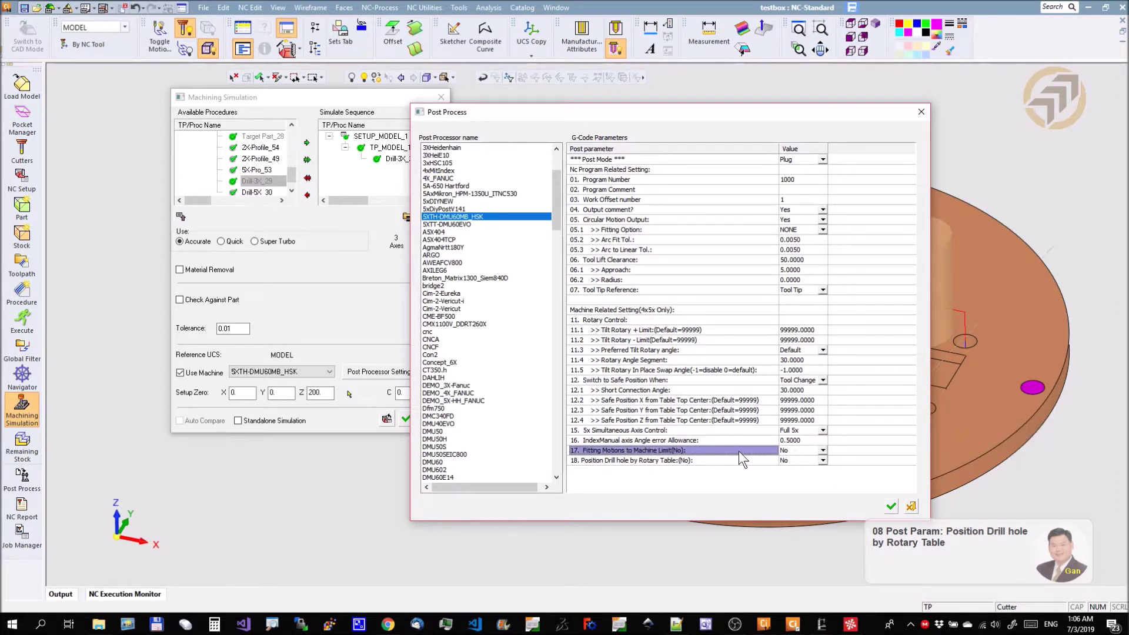
left_click(822, 450)
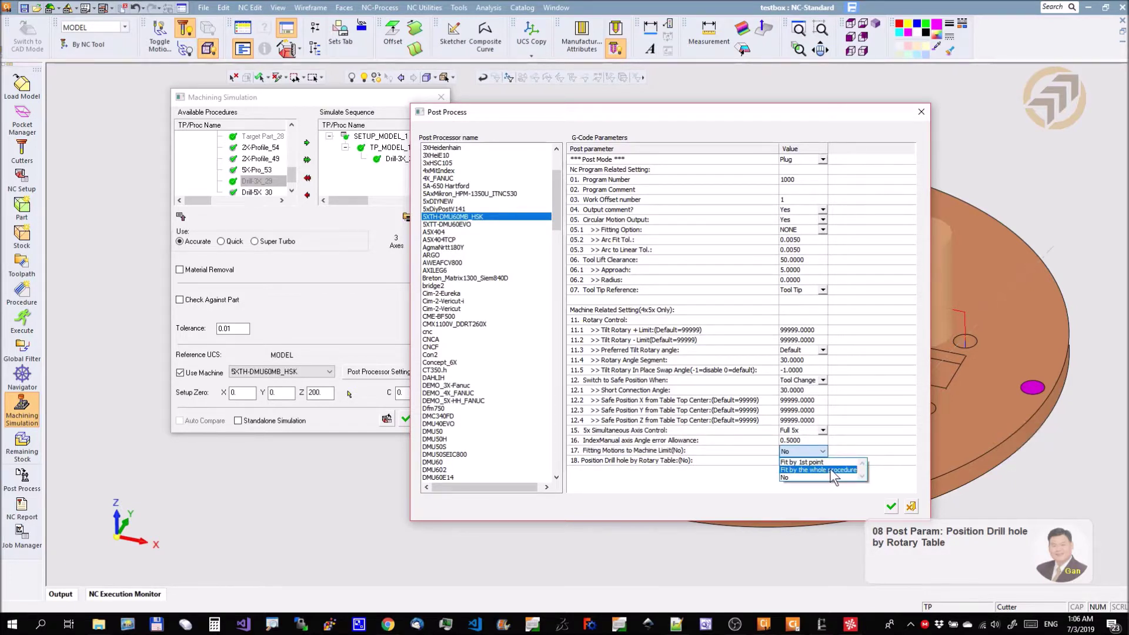
left_click(699, 484)
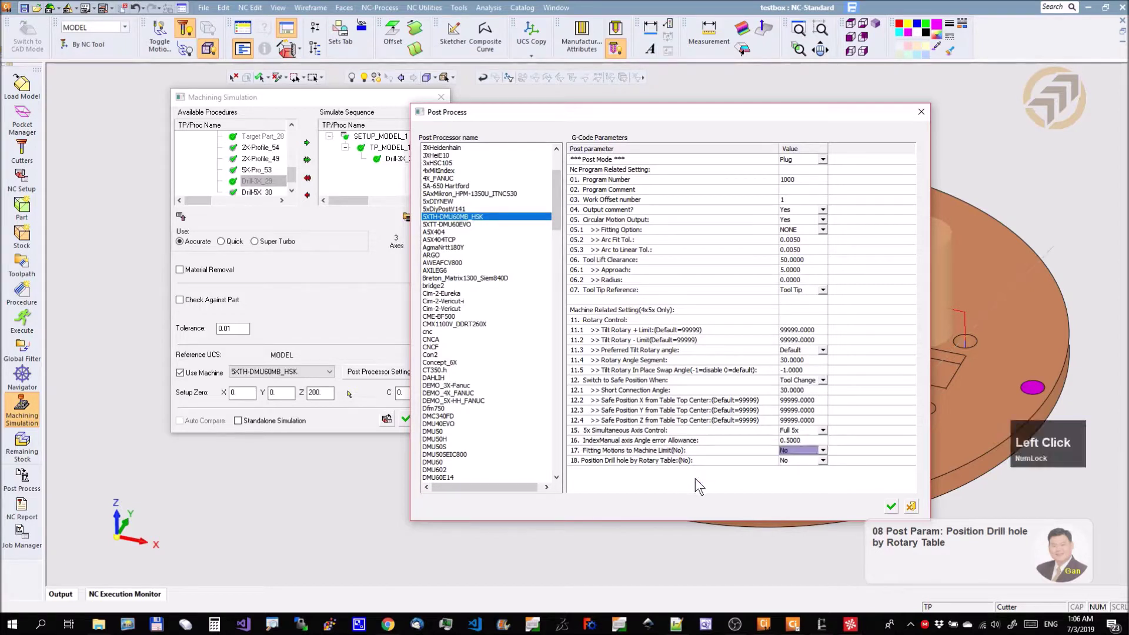
Set the post parameter Position Drill hole by Rotary Table to Minimize X and accept the post settings.
left_click(672, 462)
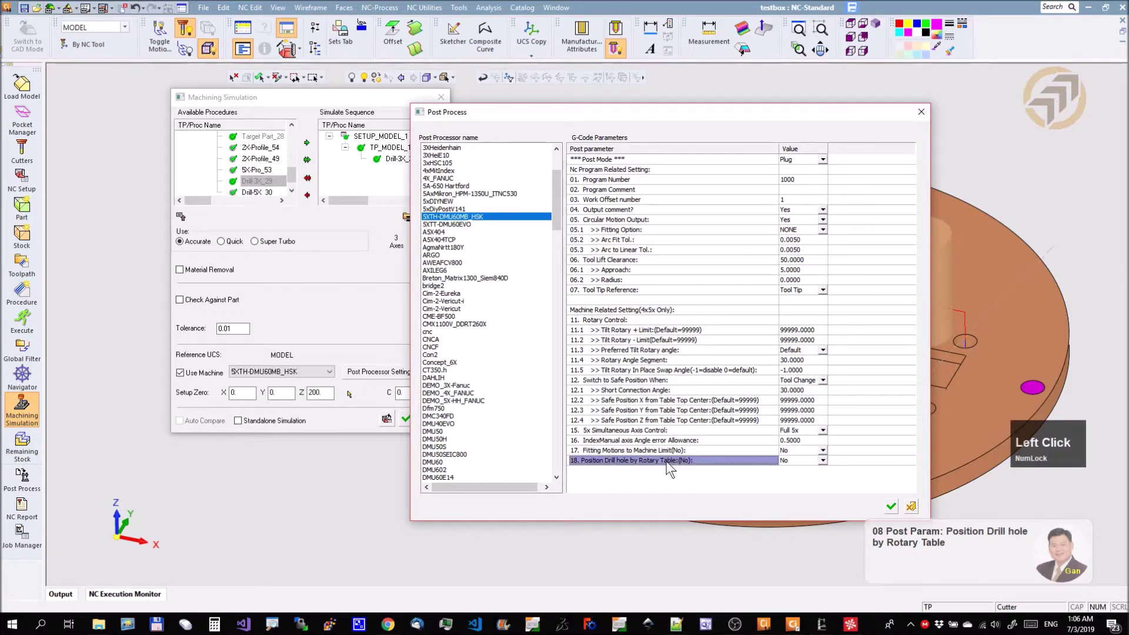
left_click(823, 462)
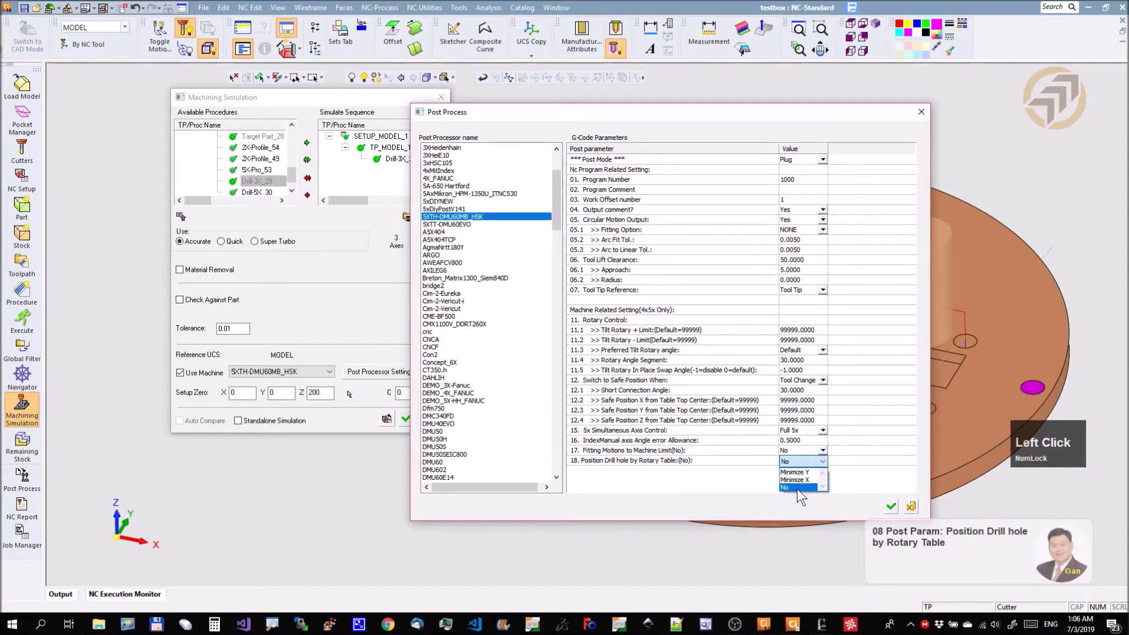
left_click(795, 480)
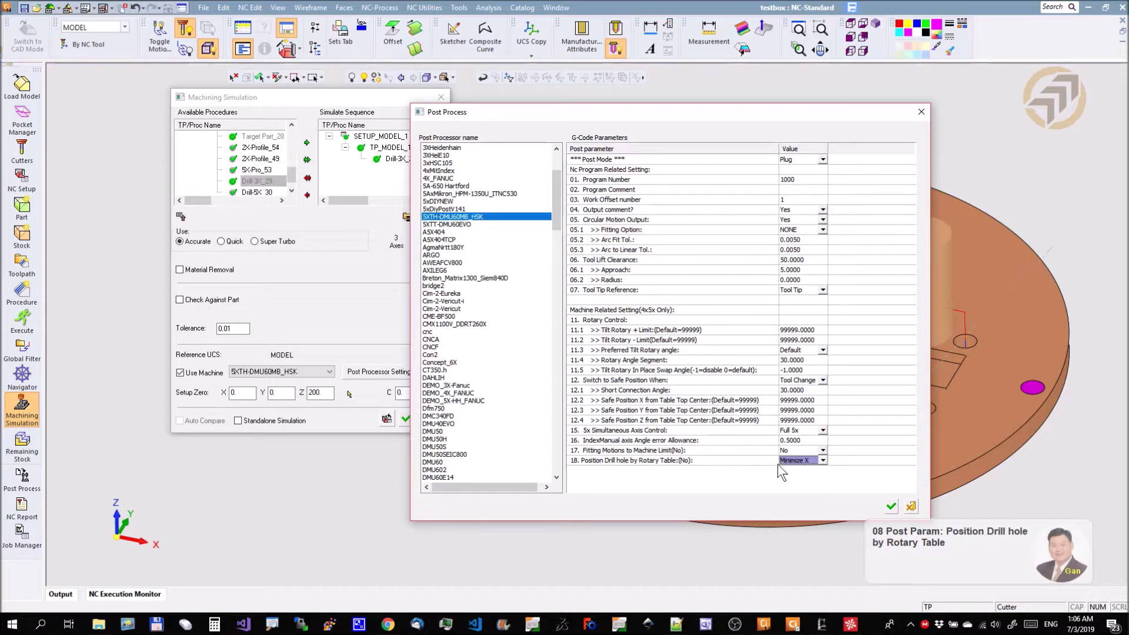
left_click(891, 507)
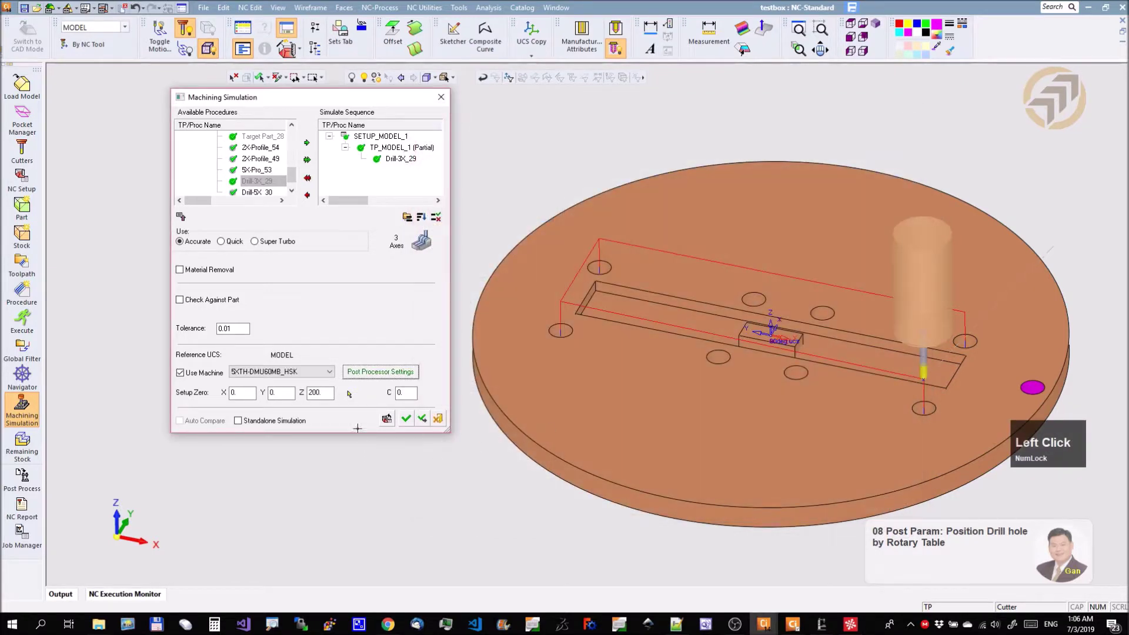
Launch the Drill-3X_29 machine simulation with Check Against Part enabled and display the Local Motion Filter toolpath.
left_click(224, 301)
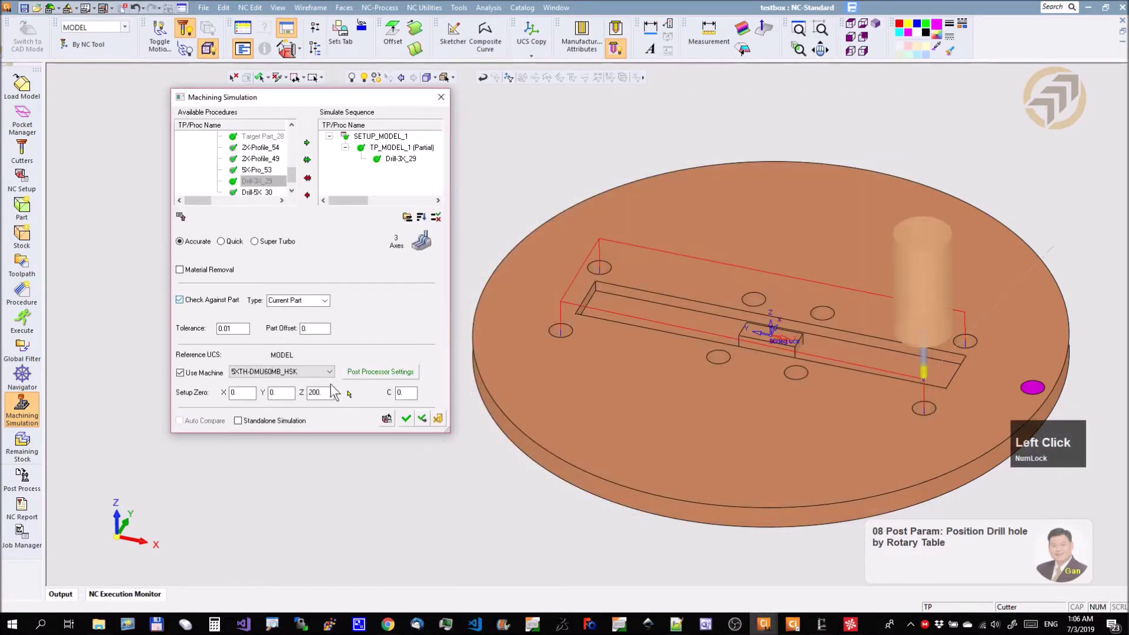
left_click(405, 418)
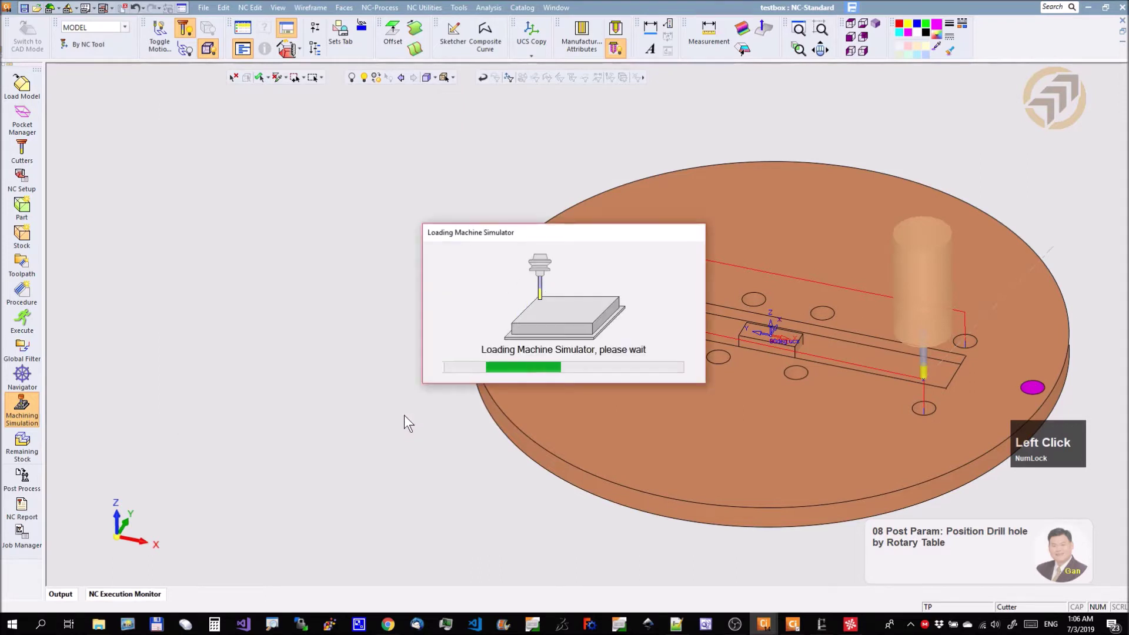
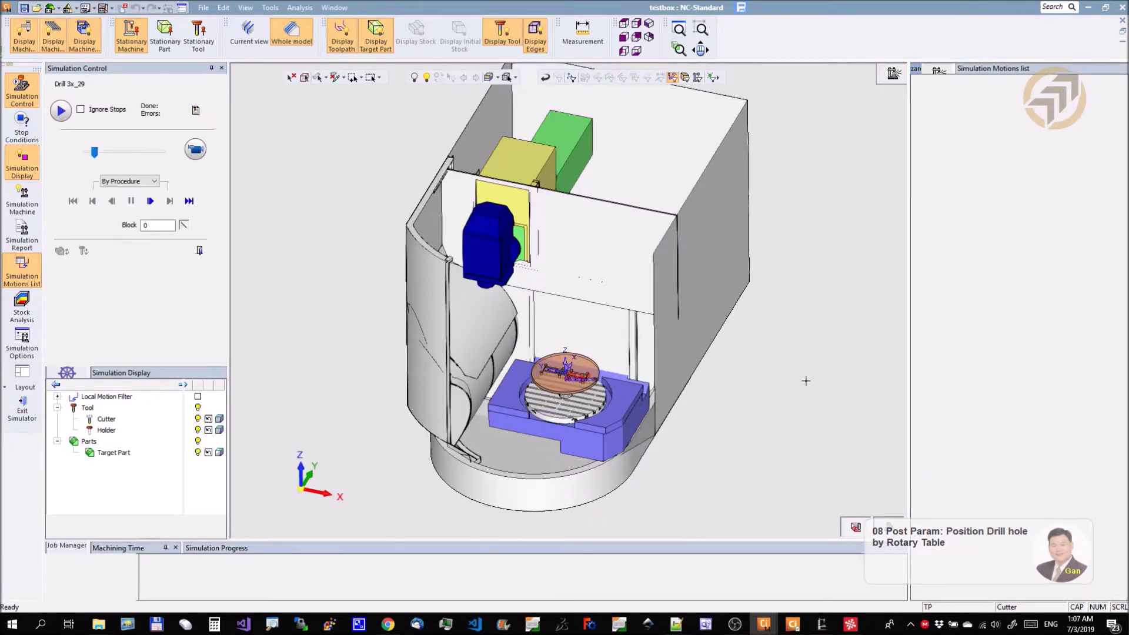
right_click_drag(676, 473, 747, 265, "ctrl")
middle_click_drag(429, 359, 438, 270, "ctrl")
left_click(197, 397)
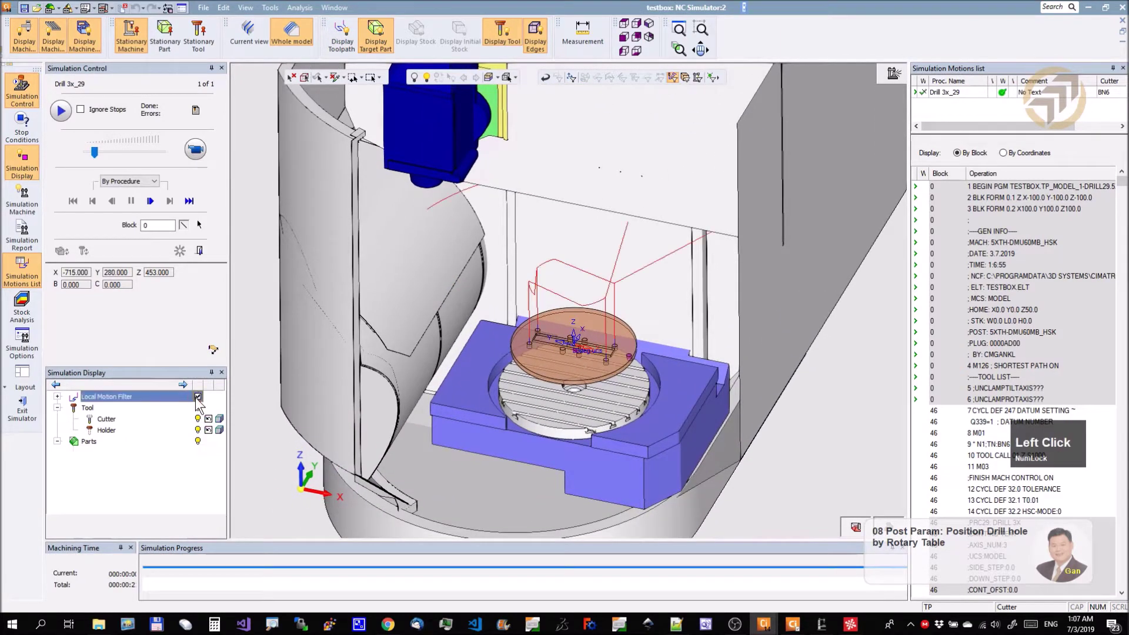
Run the Drill-3X_29 simulation on the machine to the end, then exit the simulator.
left_click(196, 150)
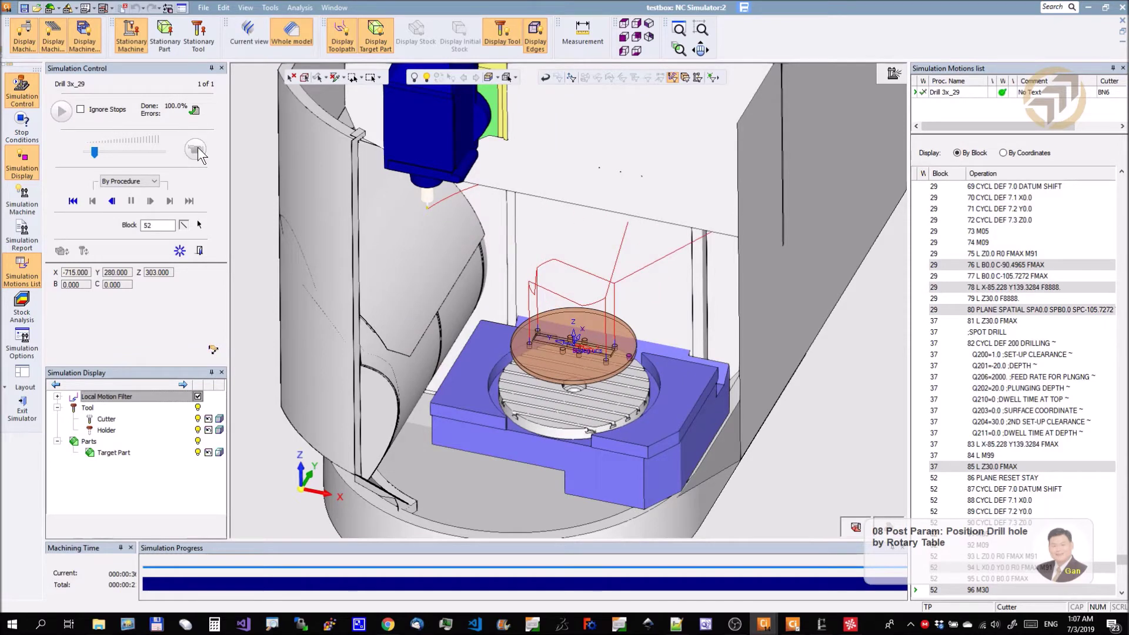
left_click(25, 411)
left_click(522, 339)
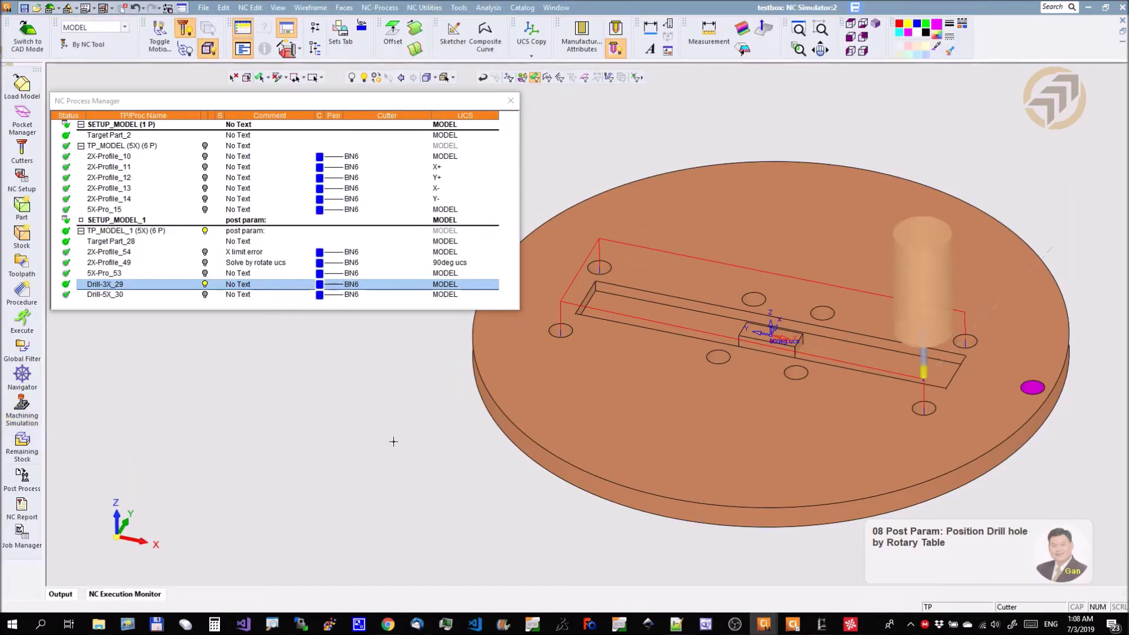
Simulate Drill-5X_30 on the machine, decline to proceed at the X-axis limit stop, and exit the simulator.
key("F1")
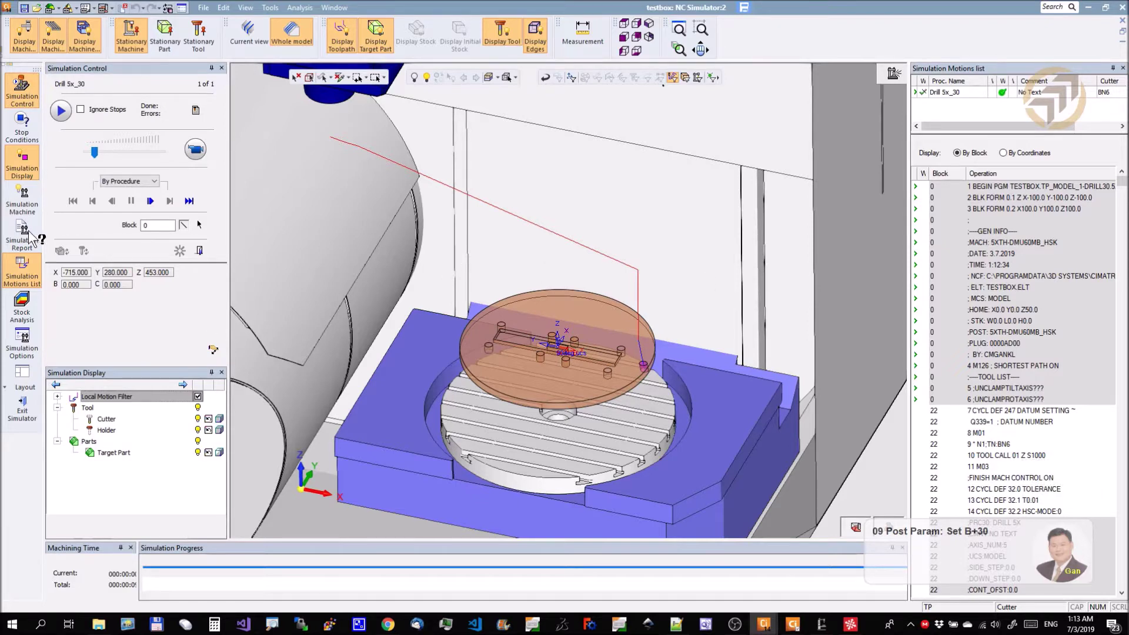
left_click(195, 148)
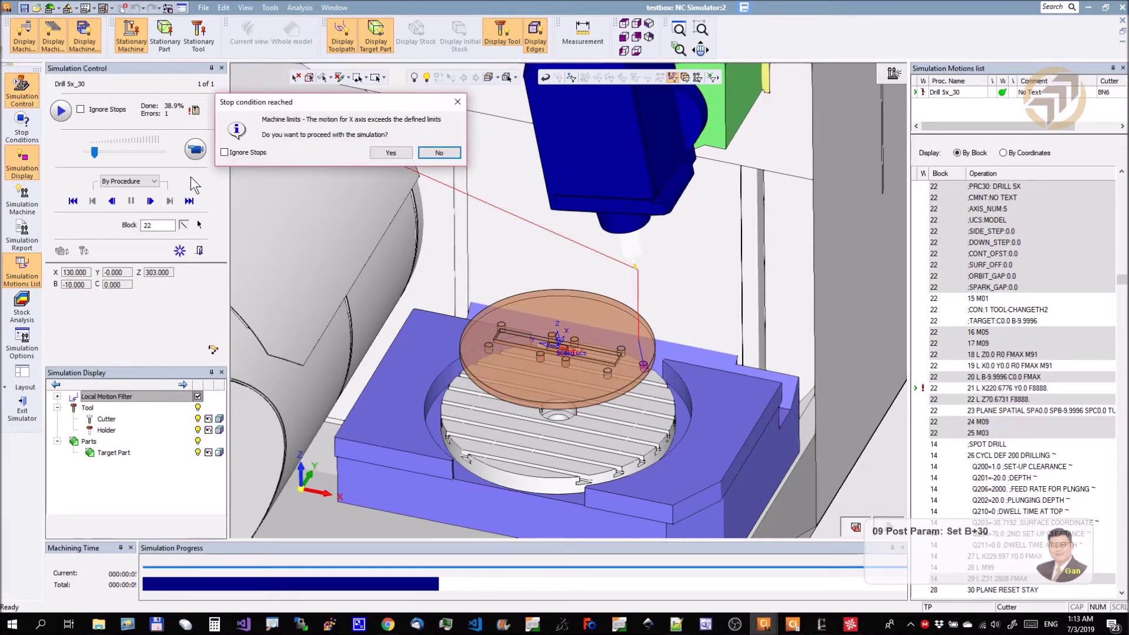
left_click_drag(316, 103, 423, 401)
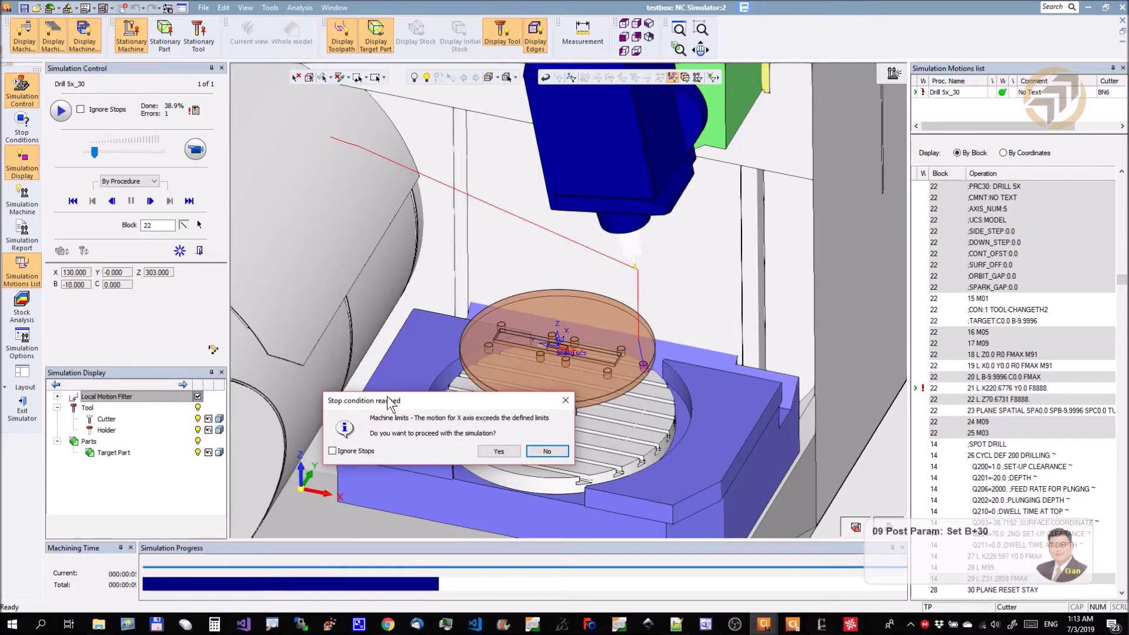
left_click(547, 452)
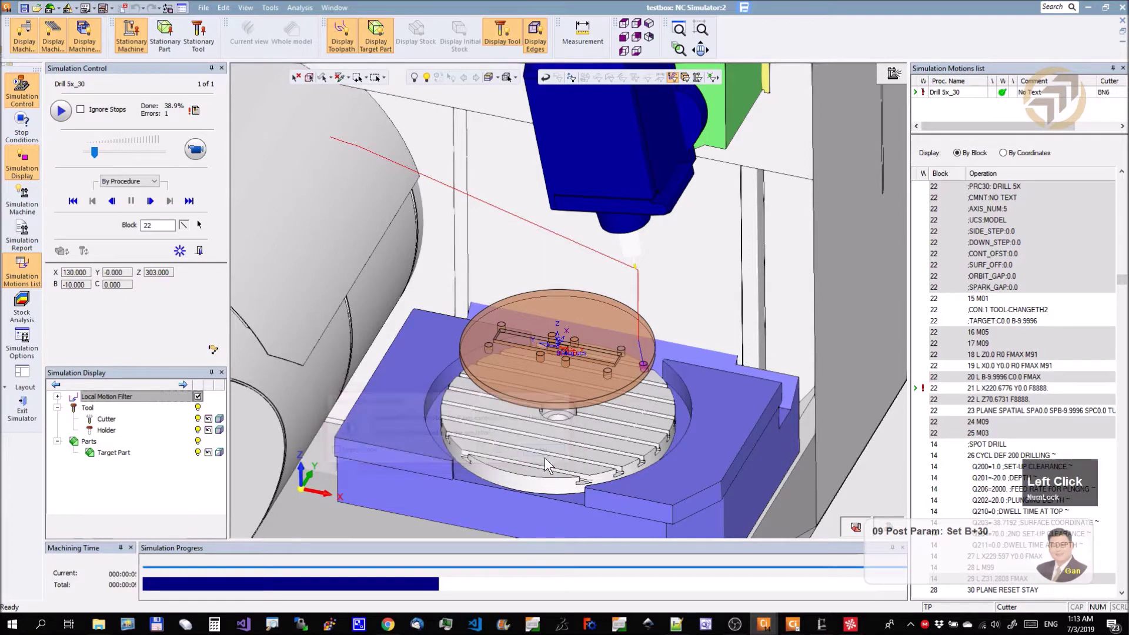
left_click(19, 411)
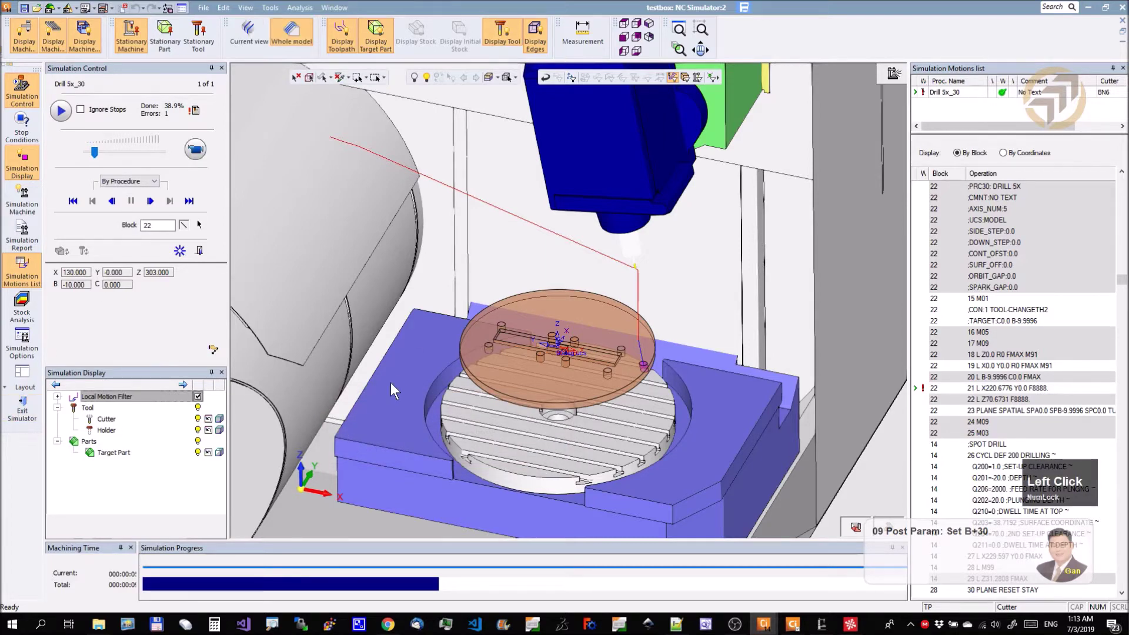
left_click(502, 339)
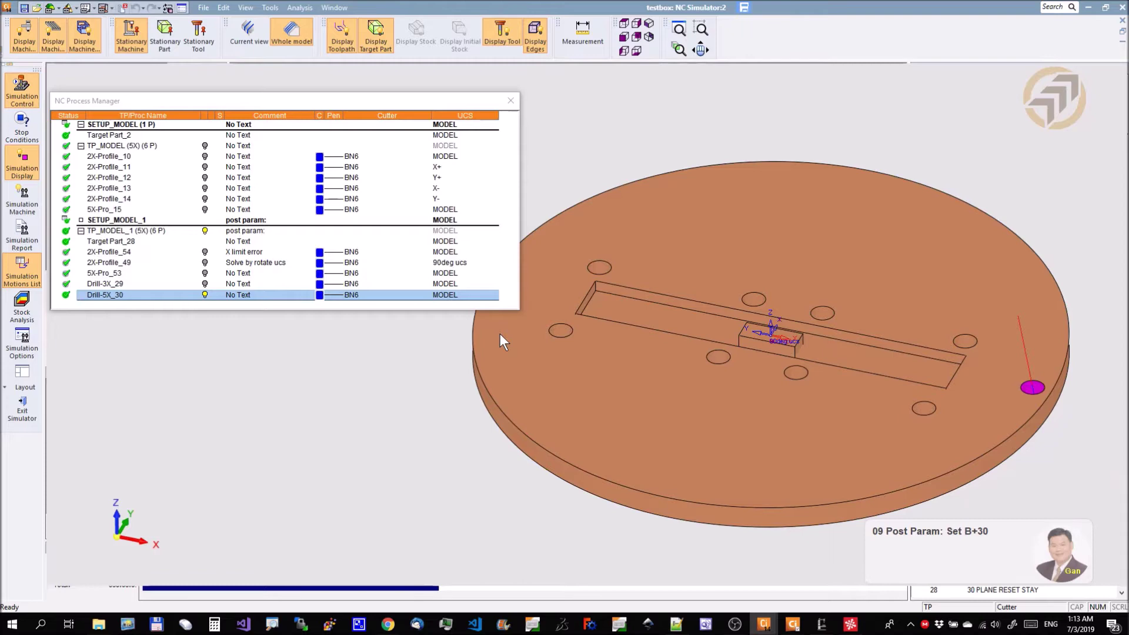
Examine the tilted Drill-5X_30 toolpath at the magenta hole near the edge of the disc.
middle_click_drag(835, 385, 588, 362, "ctrl")
right_click_drag(853, 393, 852, 197, "ctrl")
middle_click_drag(892, 301, 891, 300, "ctrl")
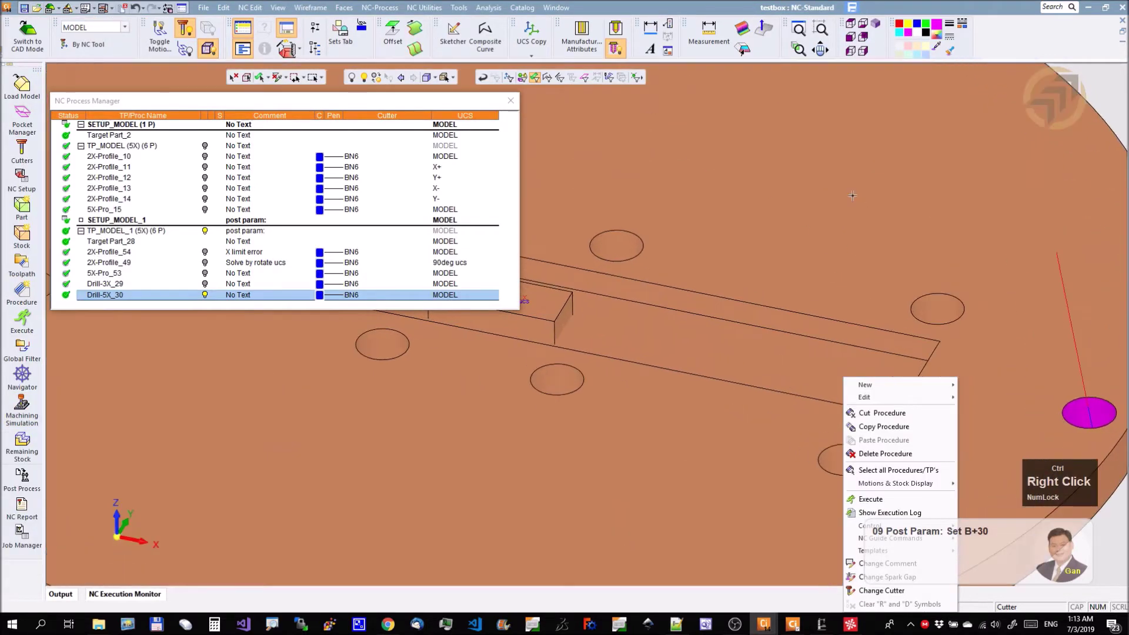
left_click_drag(997, 371, 976, 345, "ctrl")
right_click_drag(931, 254, 903, 400, "ctrl")
left_click_drag(821, 353, 822, 373, "ctrl")
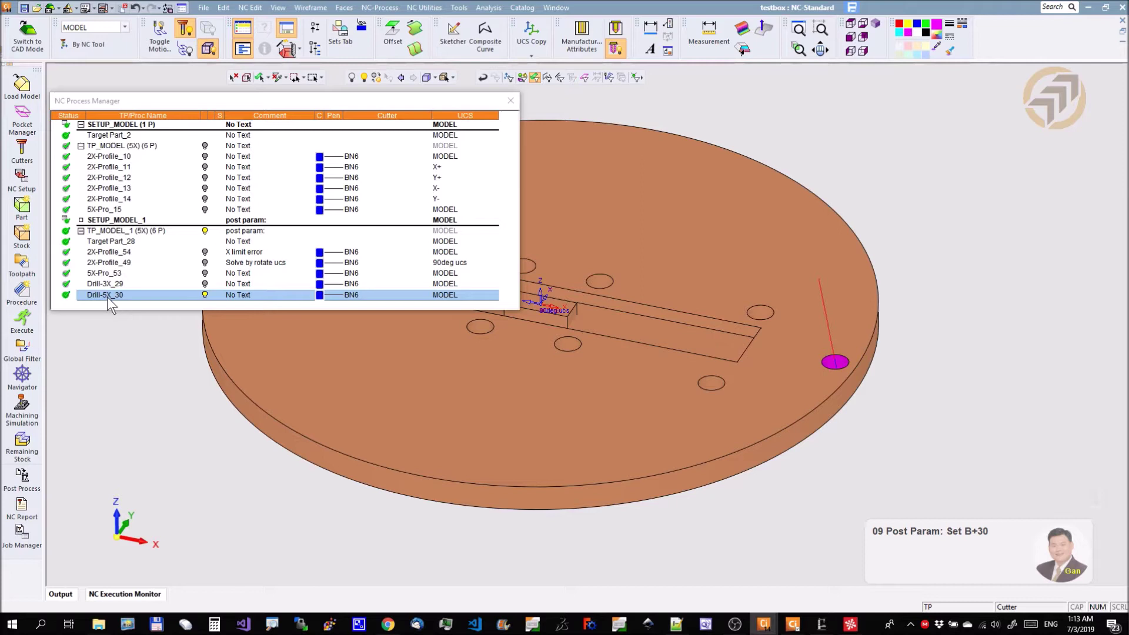
left_click_drag(586, 379, 591, 388, "ctrl")
middle_click_drag(591, 389, 602, 434, "ctrl")
right_click_drag(606, 438, 618, 430, "ctrl")
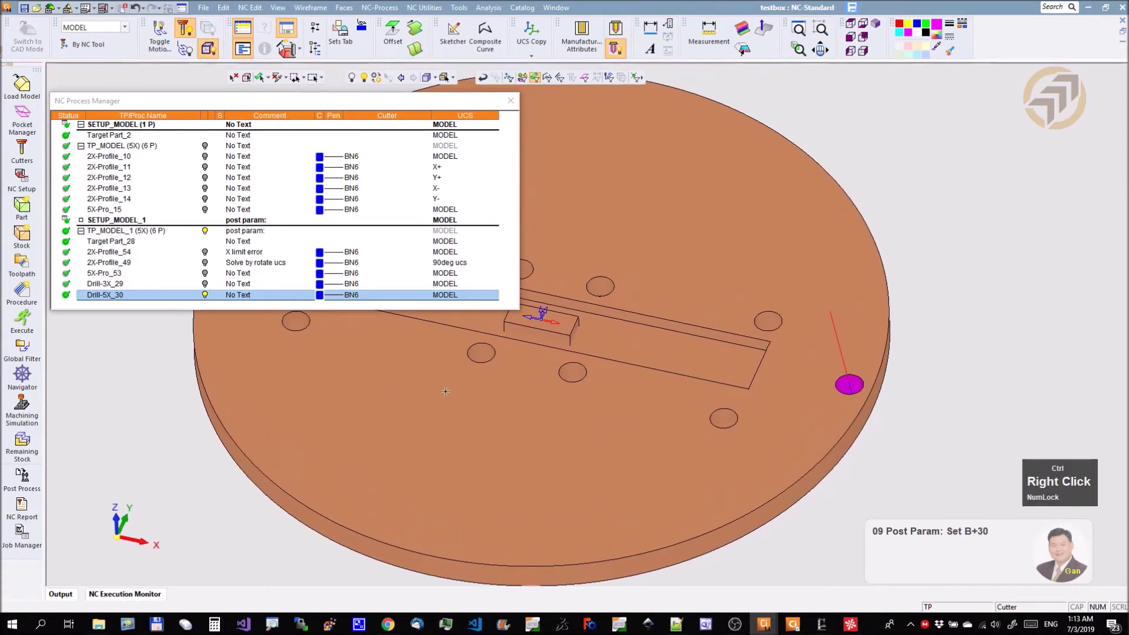
left_click(128, 355)
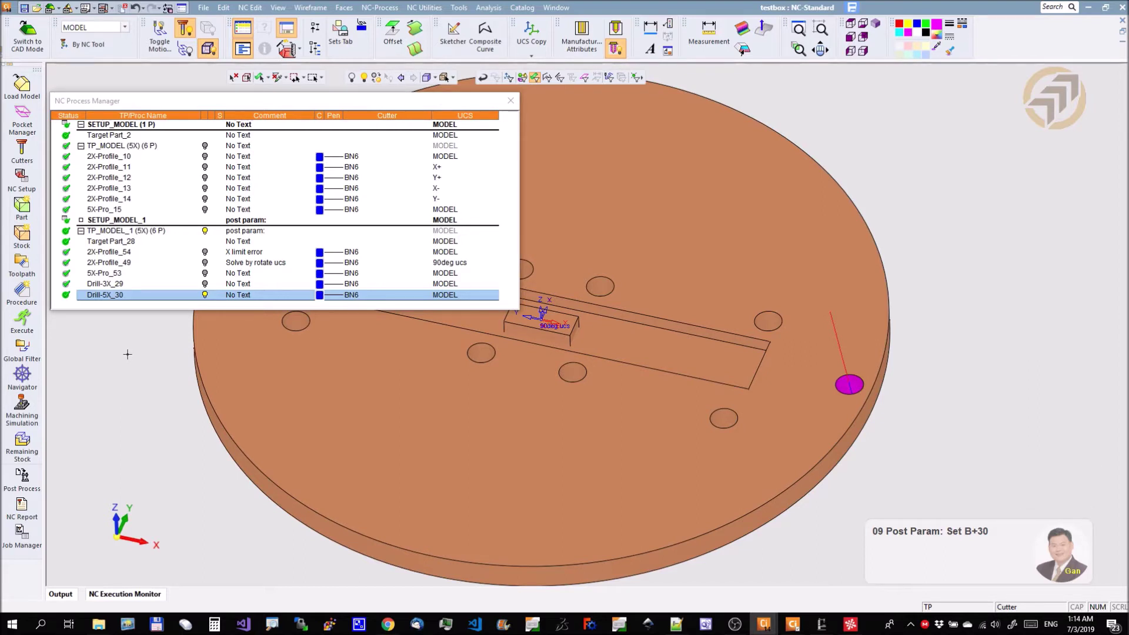
Edit the Drill-5X_30 procedure and set its rotary axis preference to Positive in the machine parameters.
double_click(116, 295)
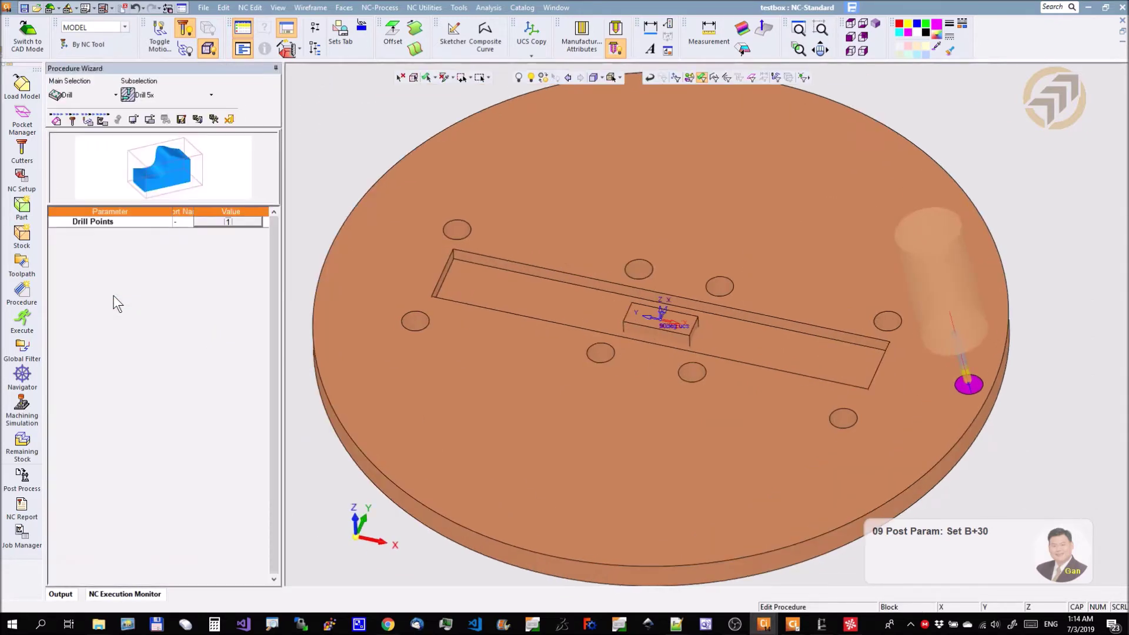
left_click(102, 121)
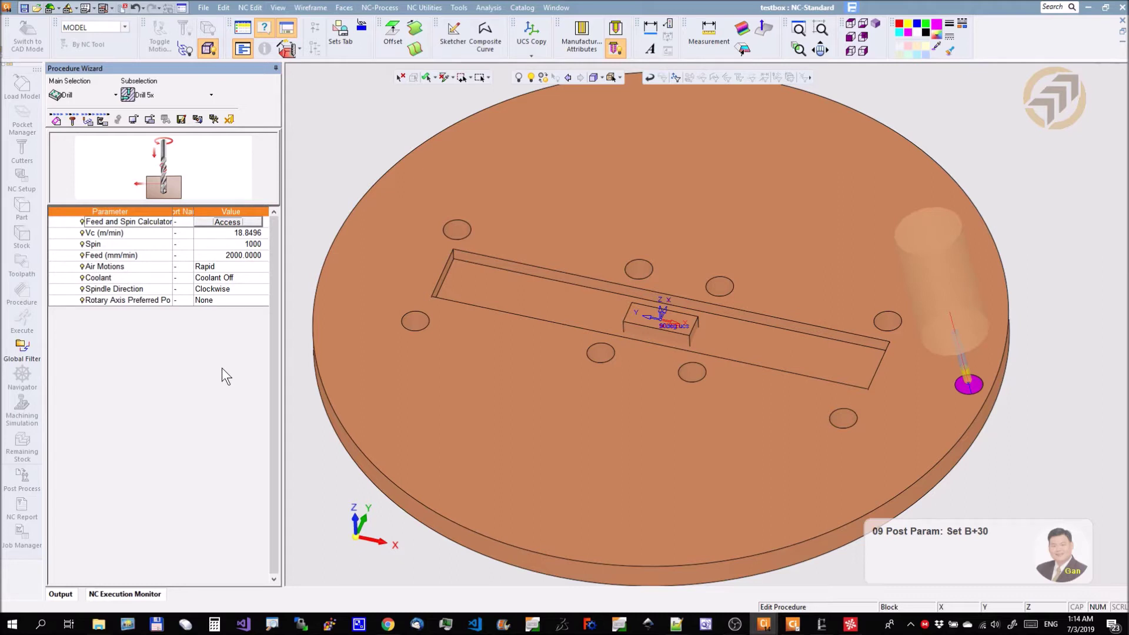
left_click(103, 121)
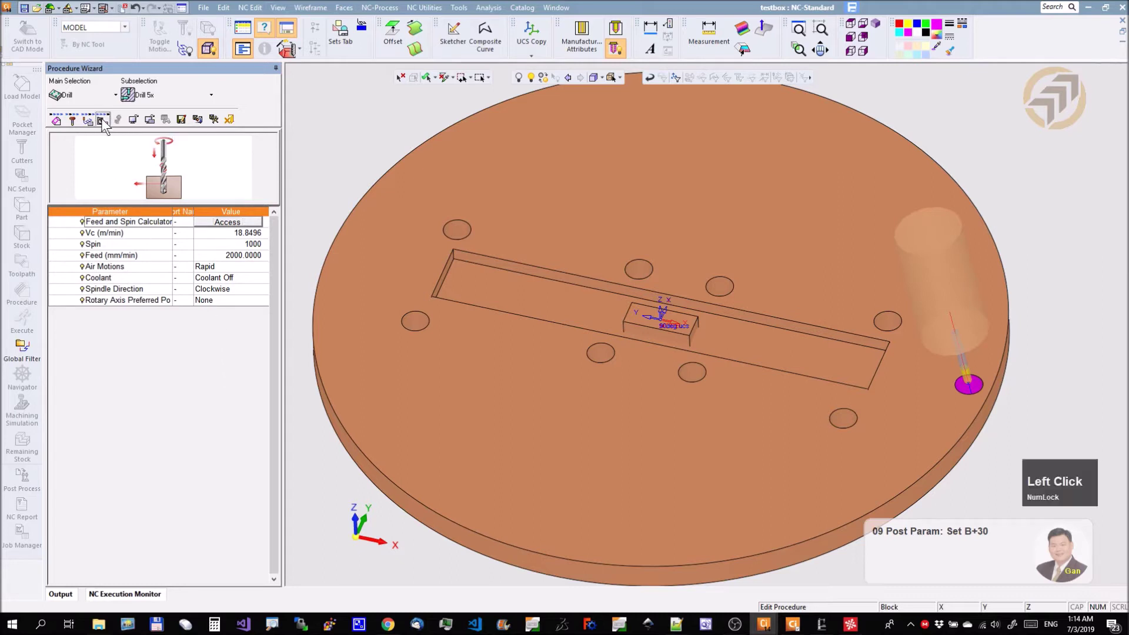
left_click(138, 302)
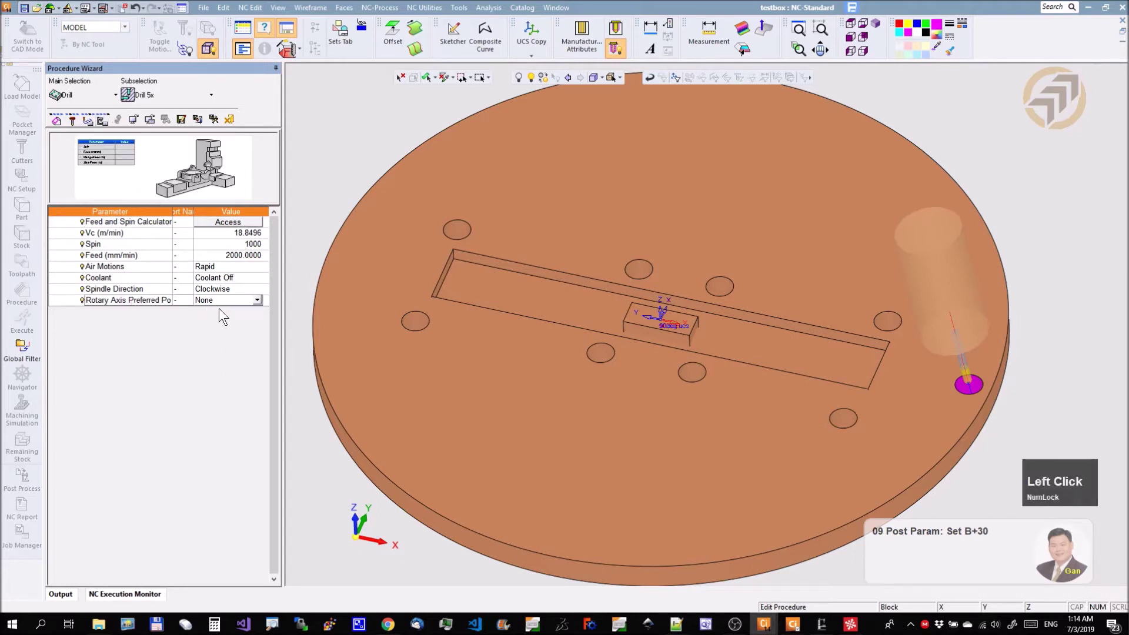
left_click(231, 301)
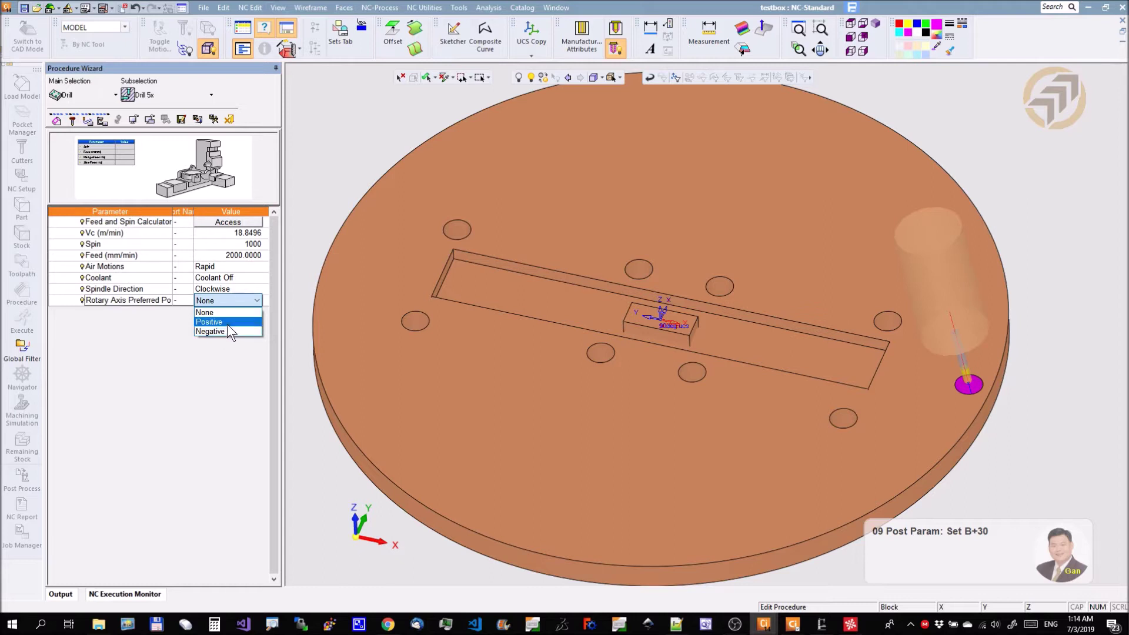
left_click(227, 324)
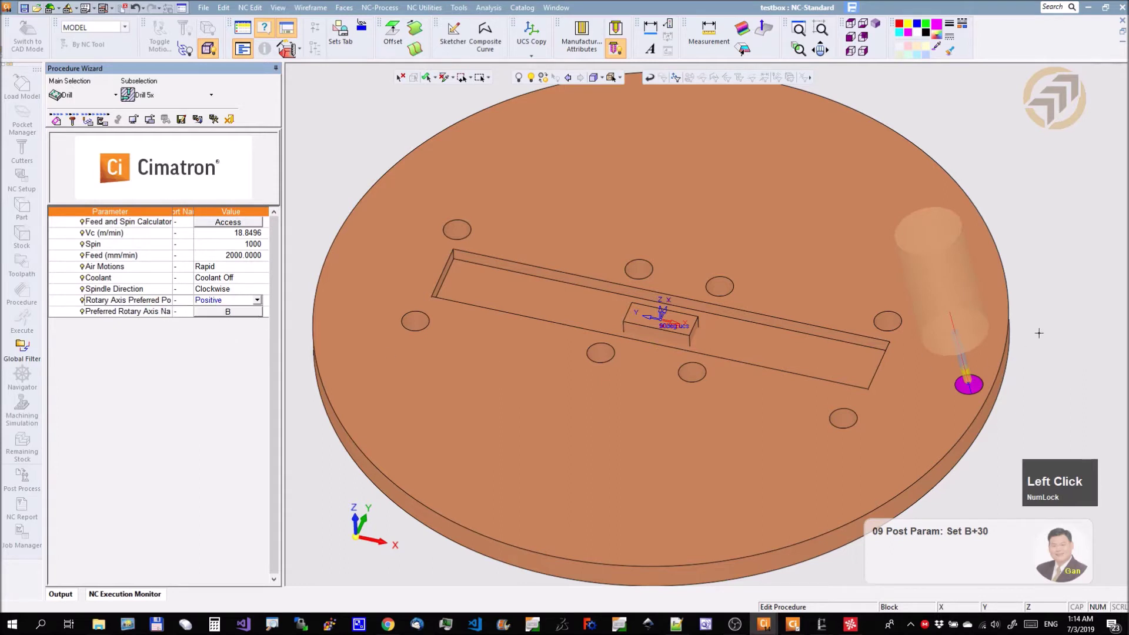
Keep B as the preferred rotary axis name and save and recalculate the Drill-5X_30 procedure.
left_click(228, 313)
left_click(299, 347)
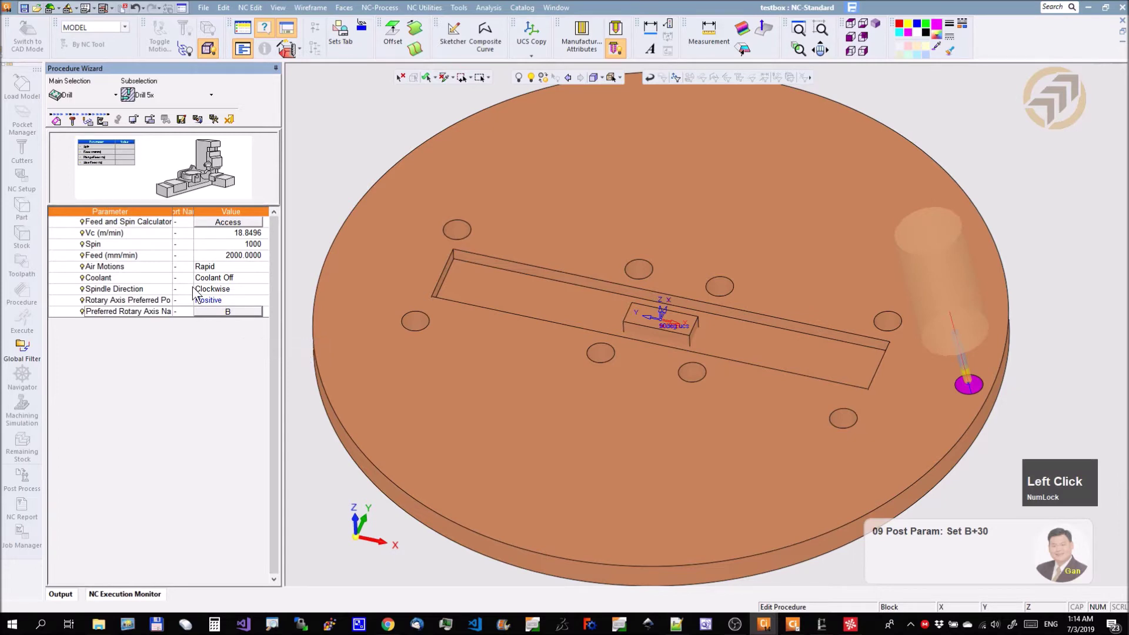
left_click(214, 119)
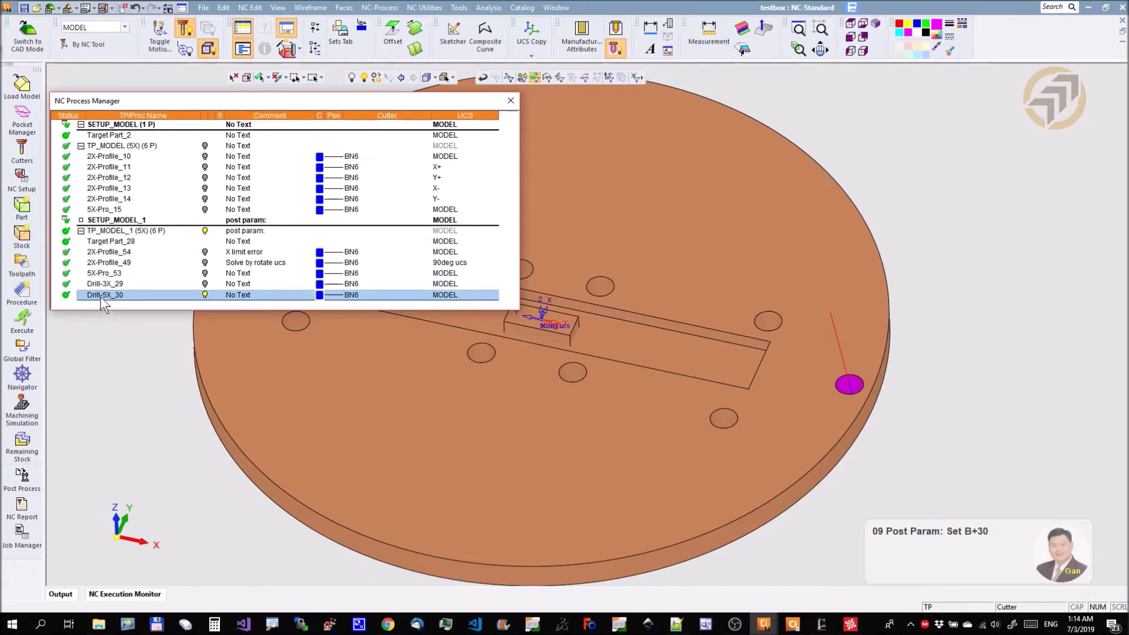
Start a machining simulation setup for Drill-5X_30 and open its post processor settings.
left_click(102, 300)
left_click(24, 411)
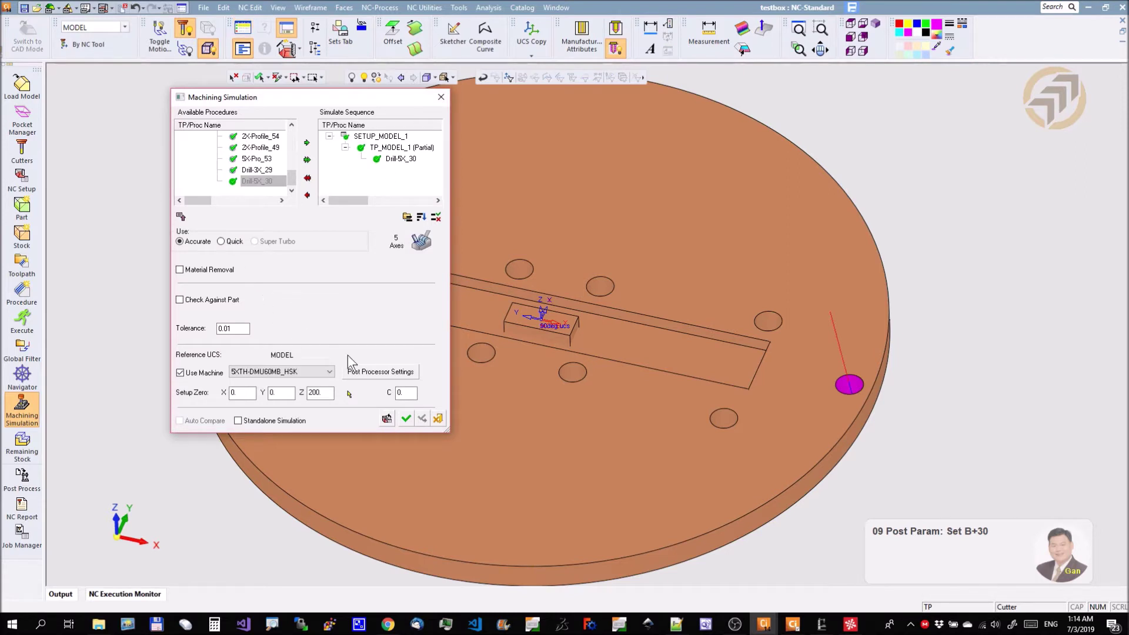
left_click(395, 374)
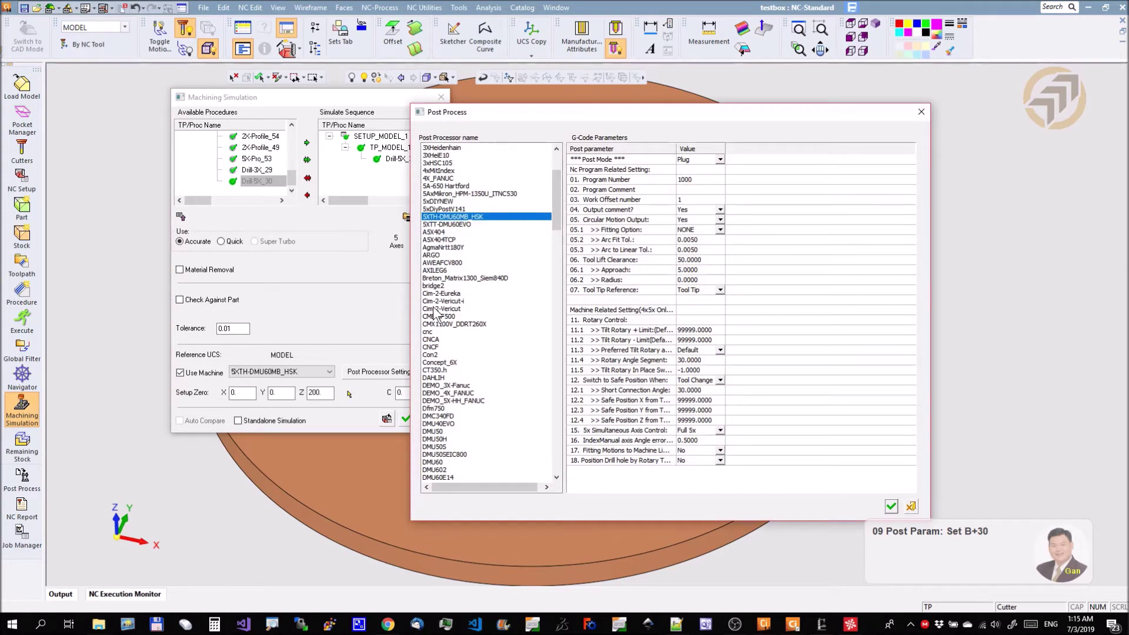
left_click_drag(689, 117, 620, 117)
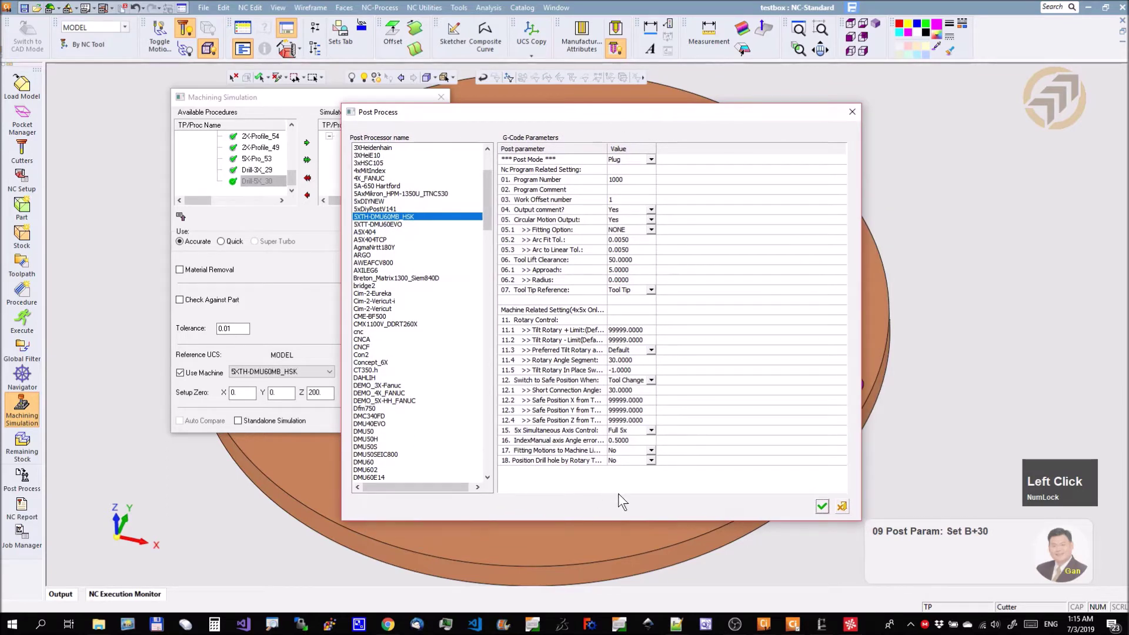
Review the post parameters for fitting motions to the machine limit, drill hole positioning by rotary table, and the tilt rotary plus limit.
left_click(579, 451)
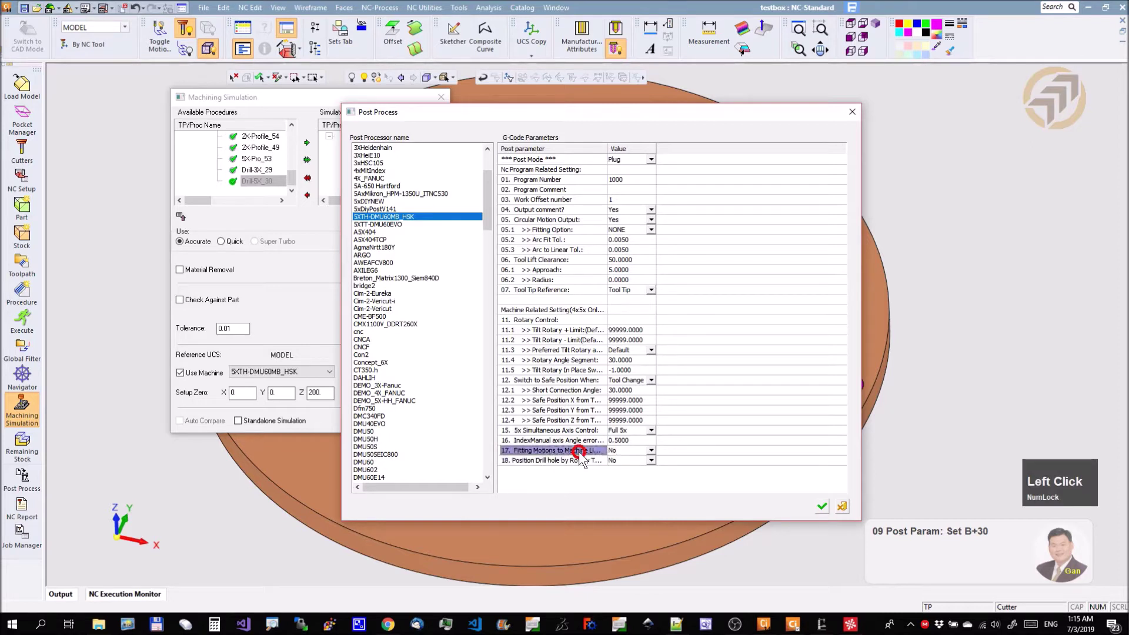
left_click(579, 461)
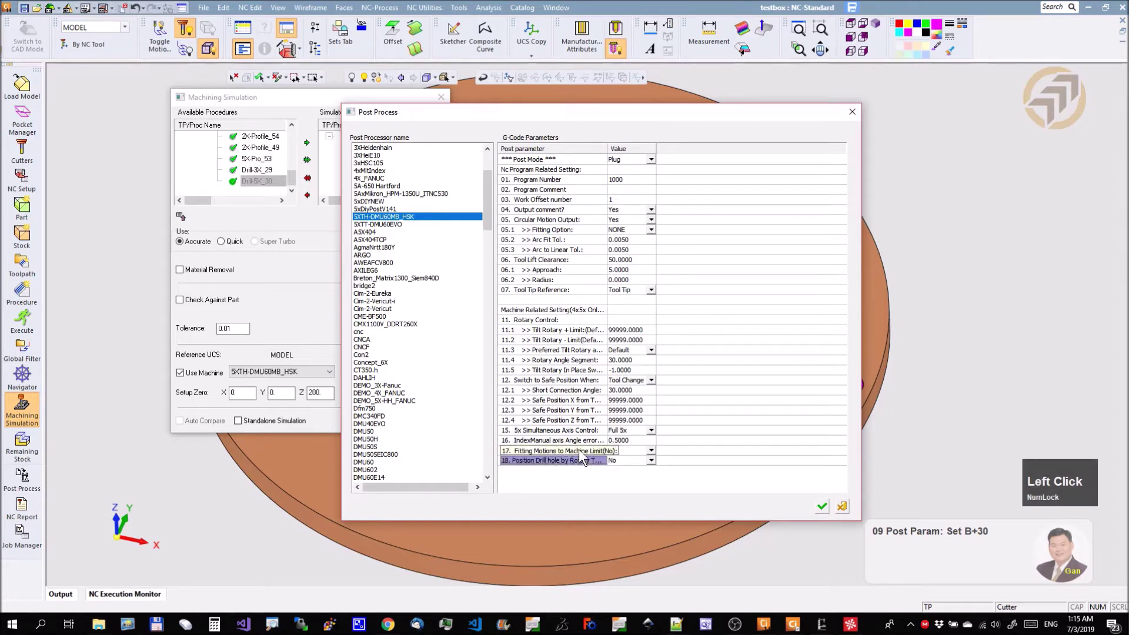
left_click(581, 451)
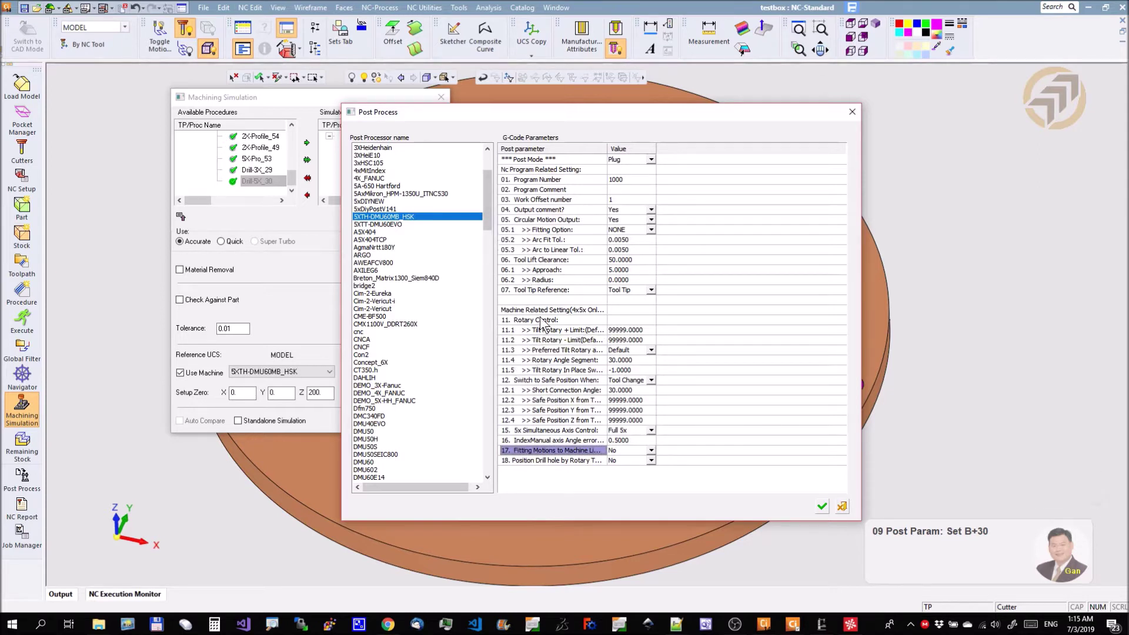
left_click(589, 331)
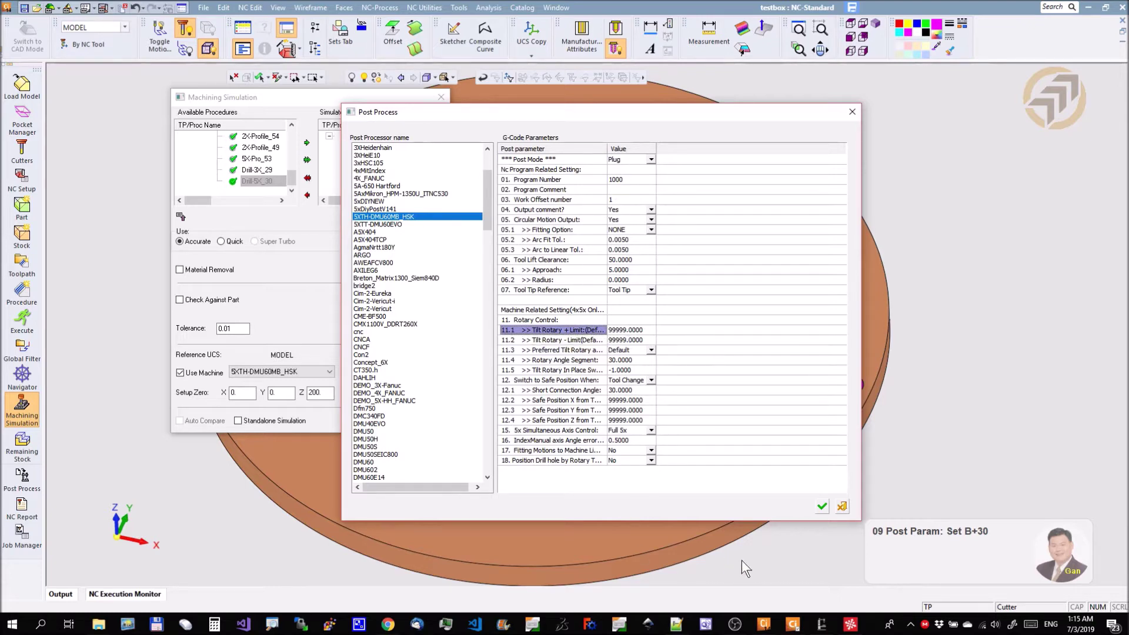
Switch to Notepad++, examine the tilt rotary limits in 5XTH-DMU60MB_HSK.mcfg under Machine Kinematic control, and return to Cimatron.
left_click(676, 623)
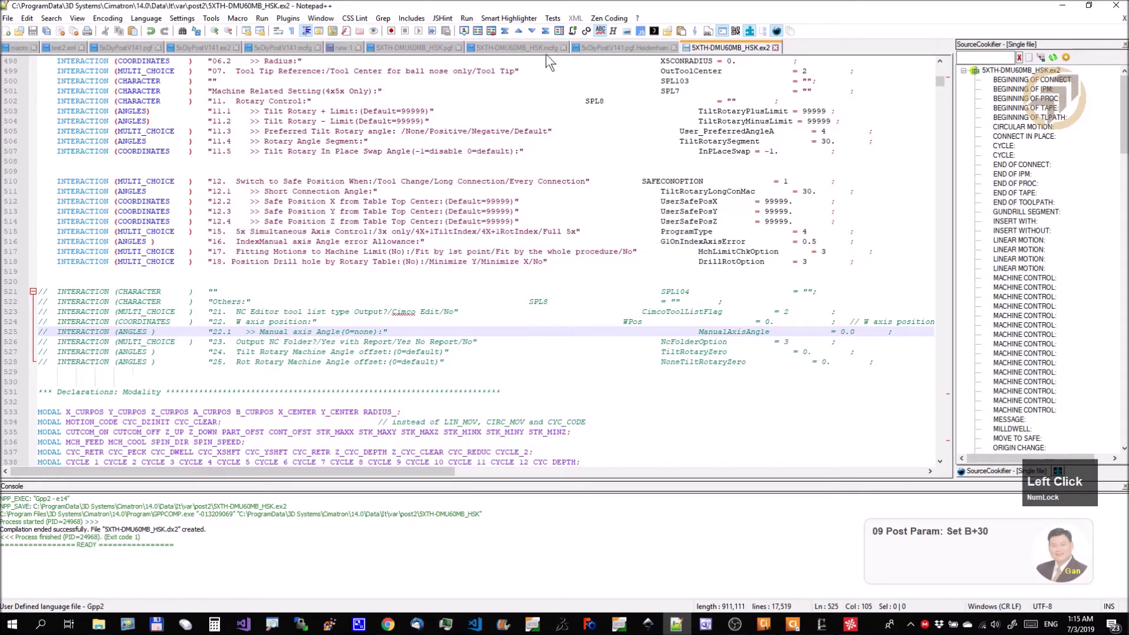
left_click(531, 47)
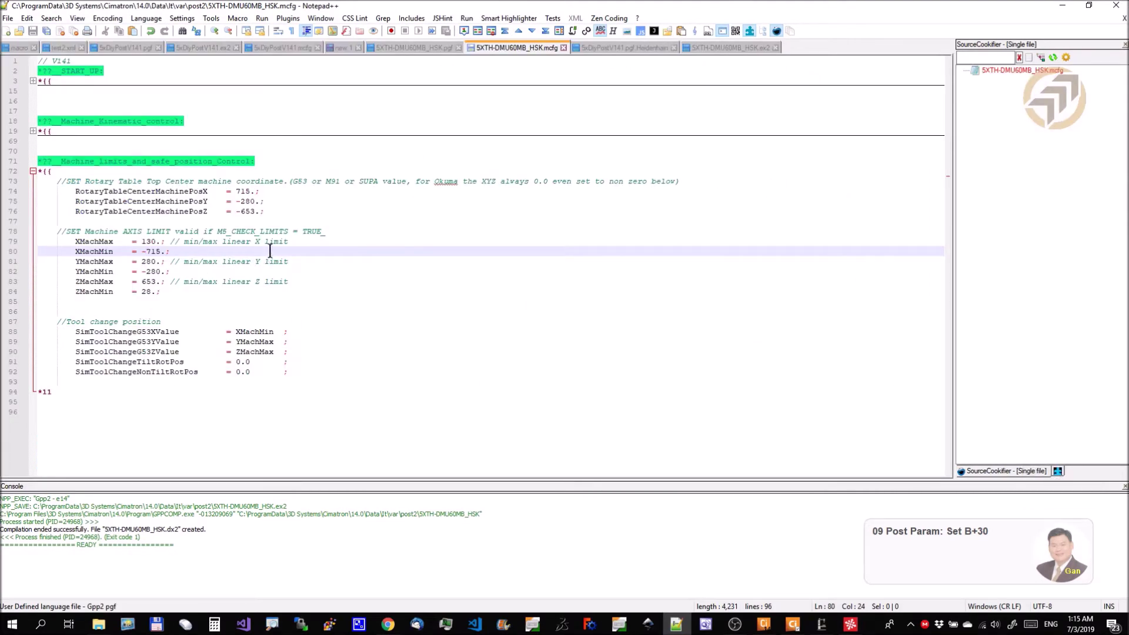
left_click(33, 130)
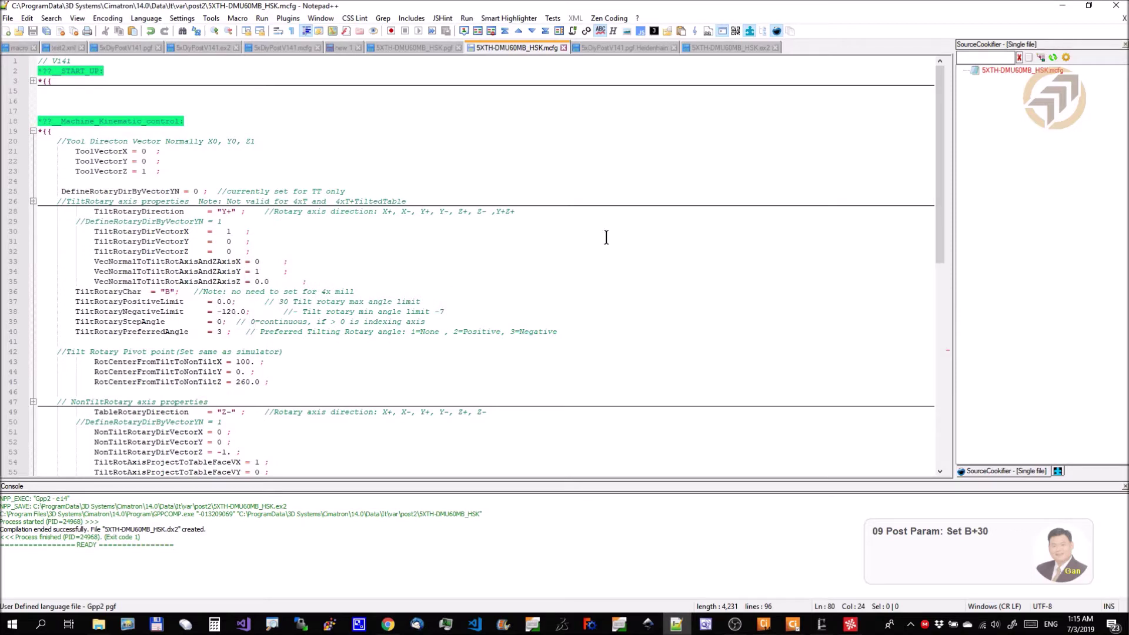
left_click(1063, 6)
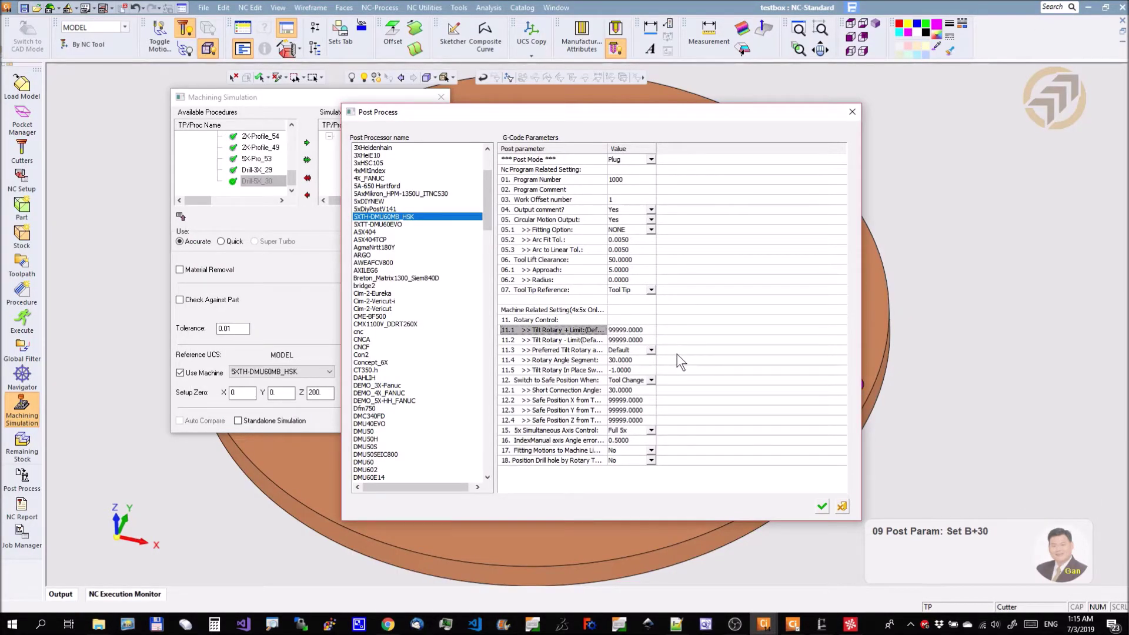
Set post parameter 11.1 Tilt Rotary + Limit to 30, accept the post settings, and launch the Drill-5X_30 simulation.
left_click(646, 331)
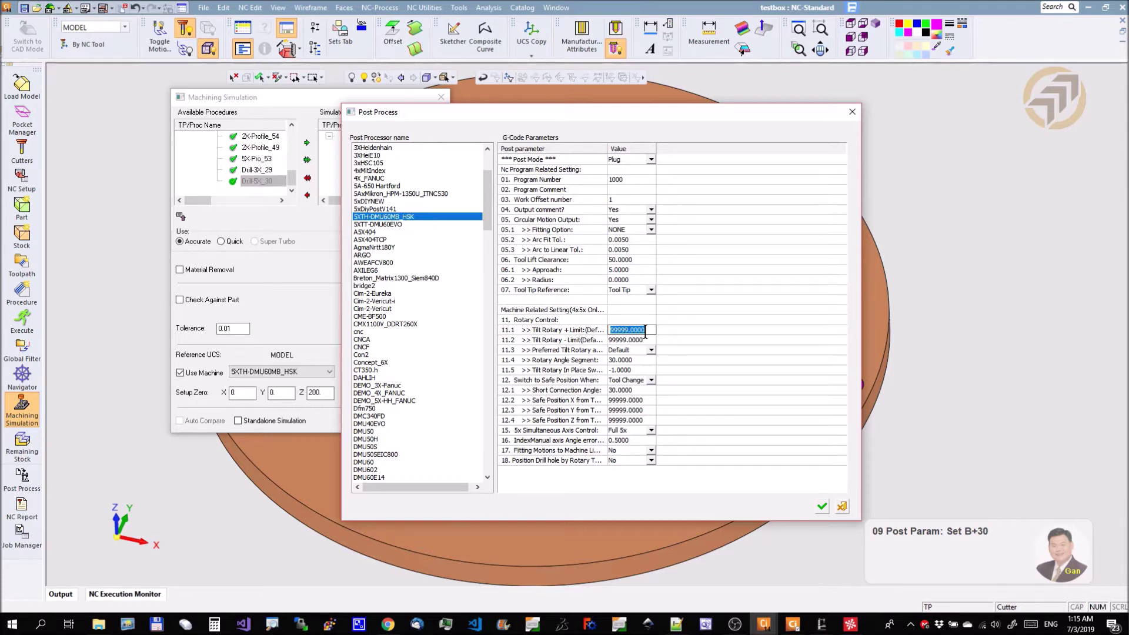
type("30")
key("Return")
left_click(822, 507)
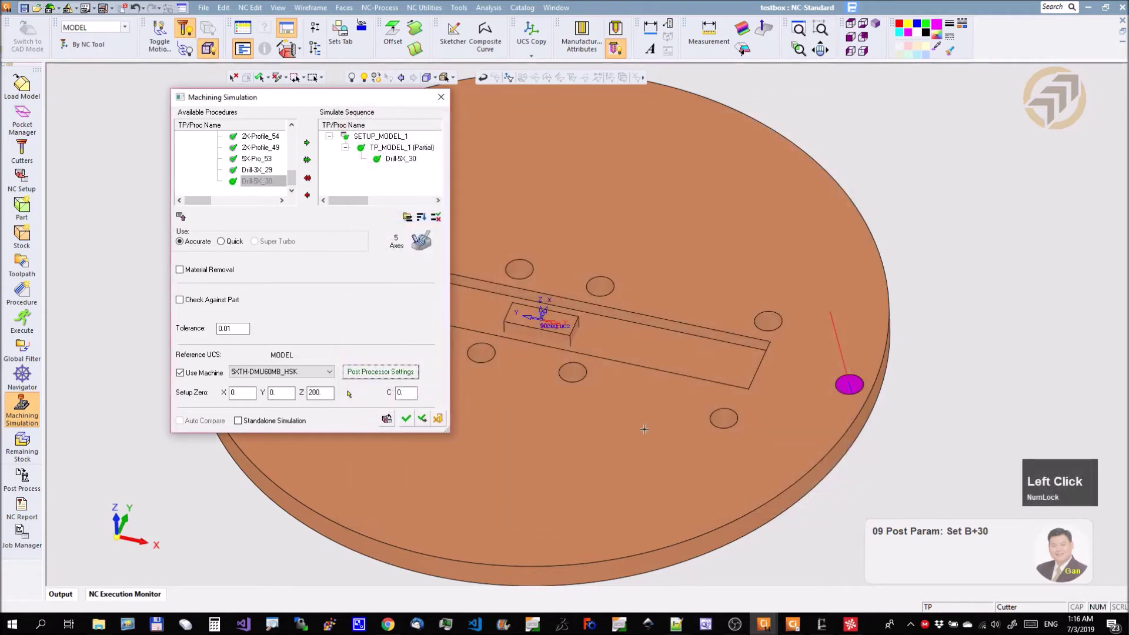
left_click(217, 300)
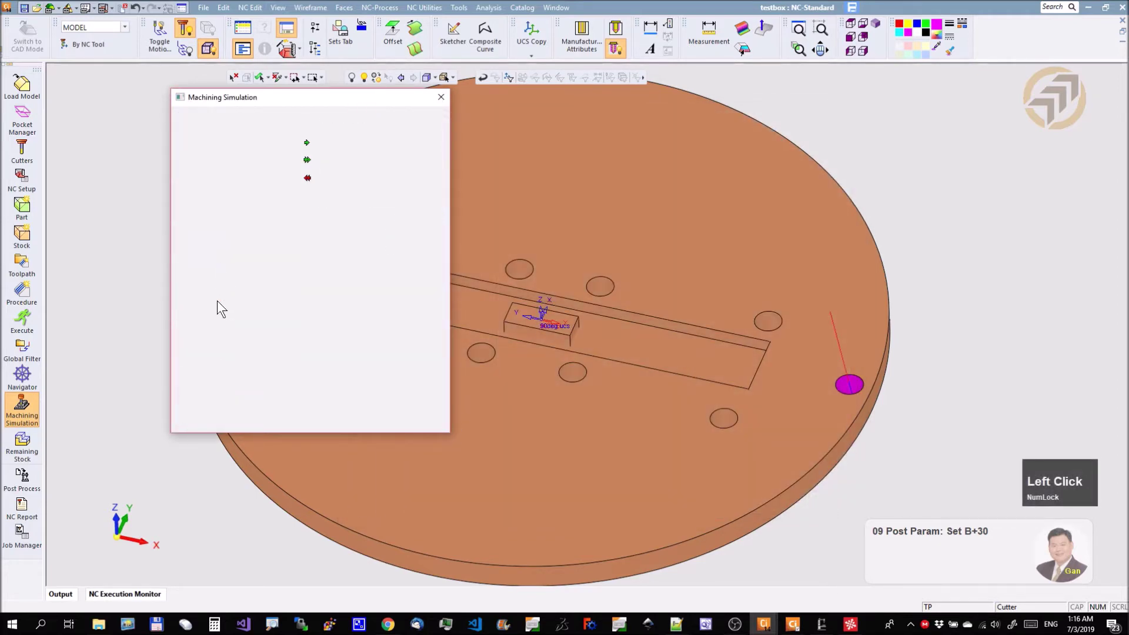
left_click(407, 420)
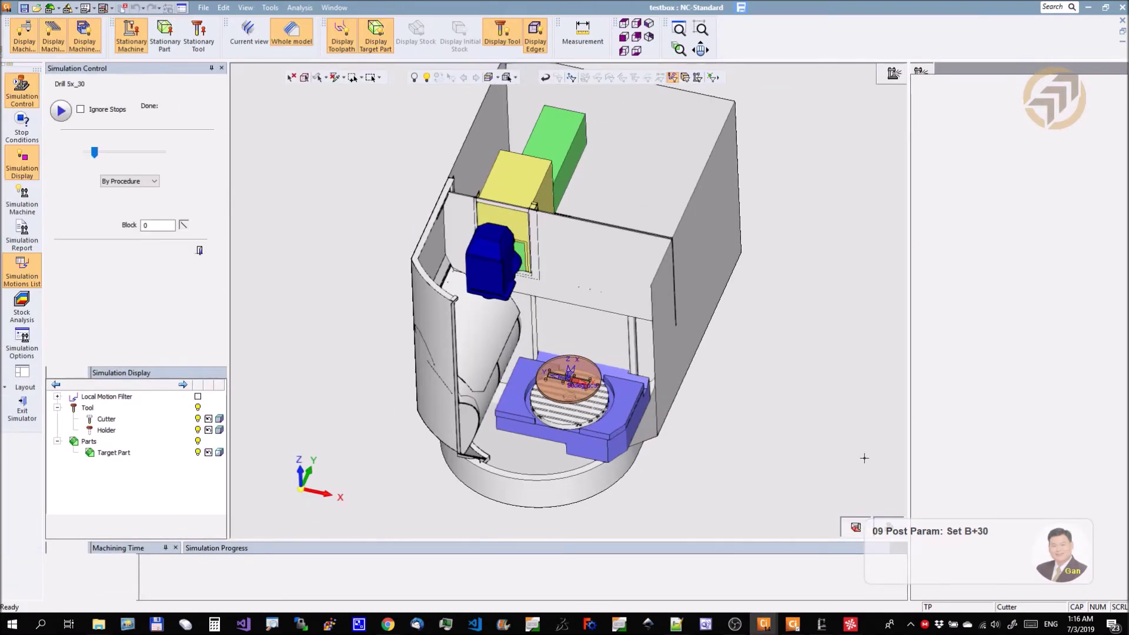
Turn on the local motion filter in the simulator to show the toolpath motions around the disc.
right_click_drag(733, 473, 682, 186, "ctrl")
middle_click_drag(556, 371, 570, 212, "ctrl")
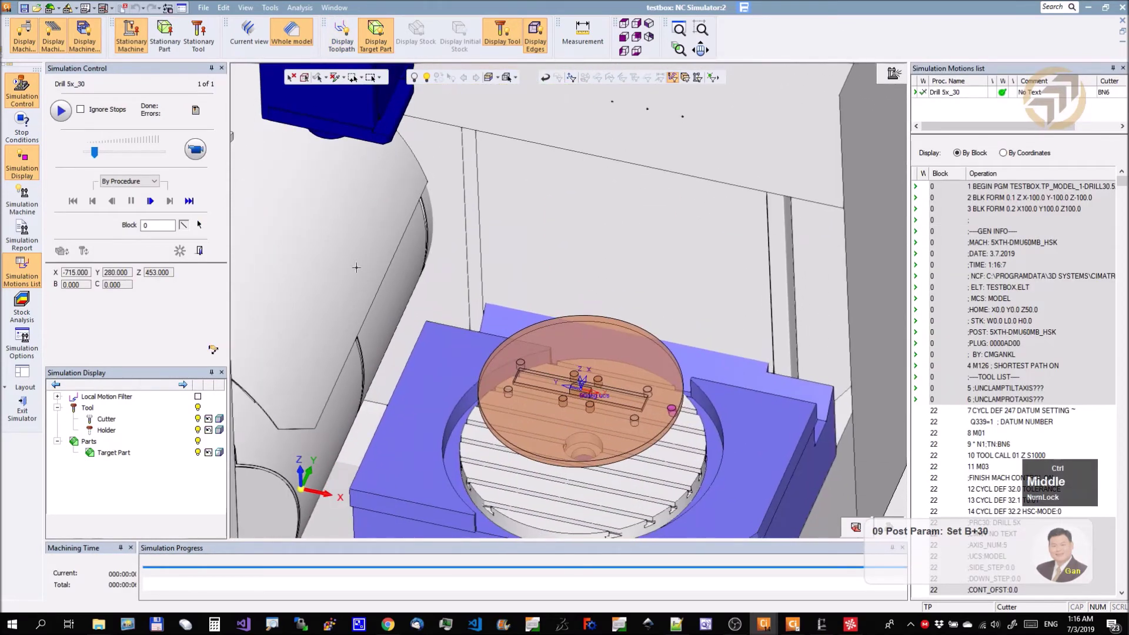
left_click(198, 396)
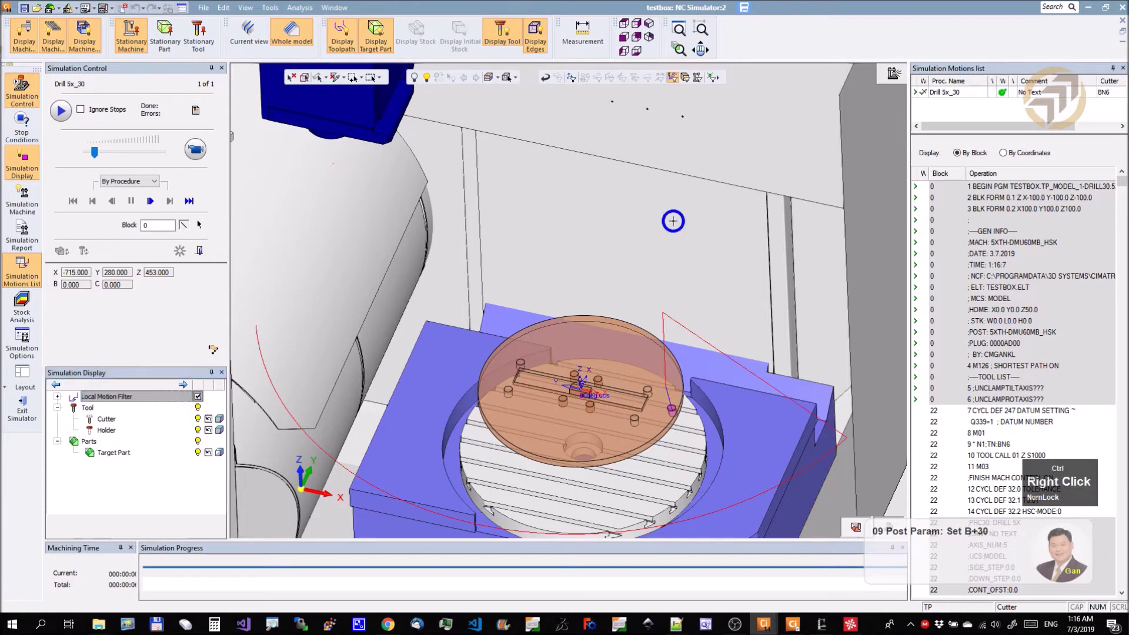
right_click_drag(673, 220, 642, 324, "ctrl")
Run the Drill-5X_30 simulation on the machine, resuming it after each stop, then exit the simulator.
left_click(196, 154)
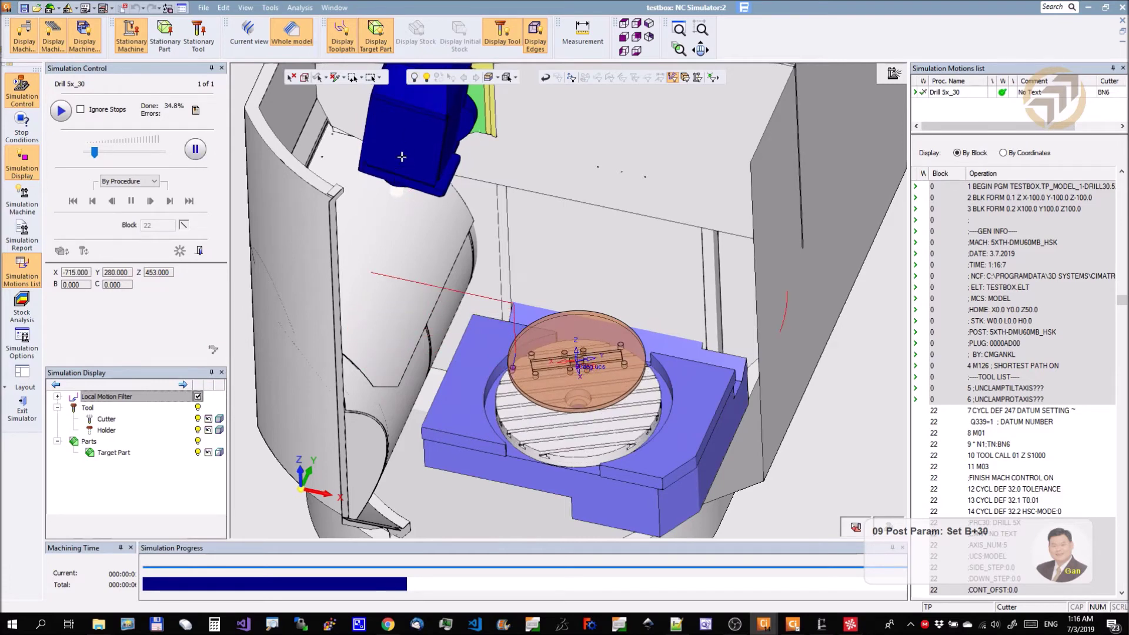
left_click(195, 148)
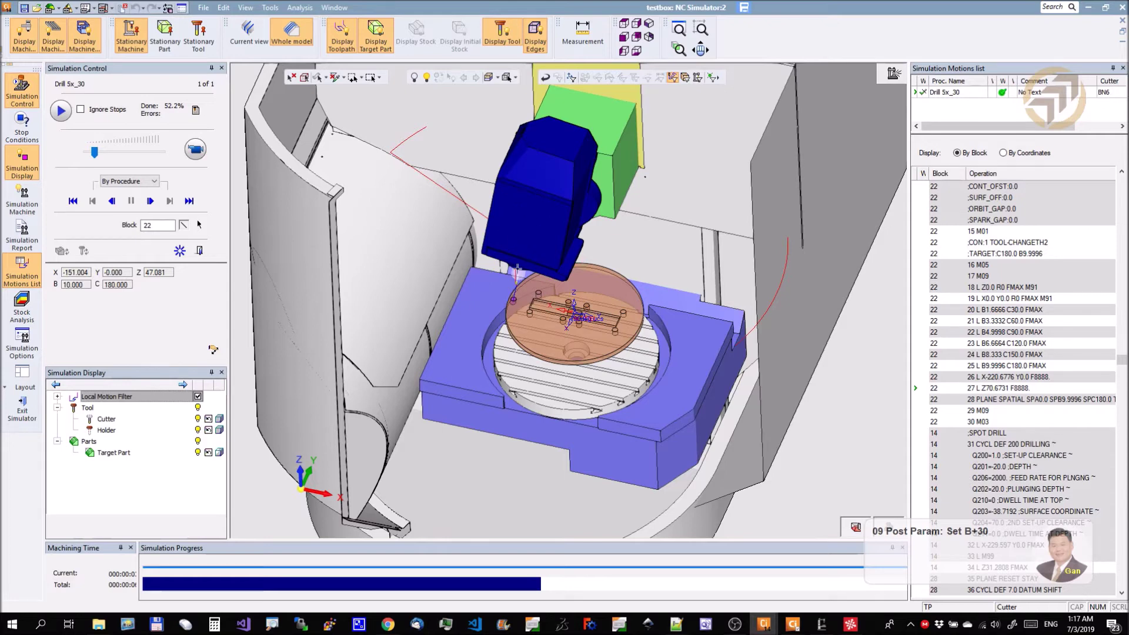
left_click(197, 151)
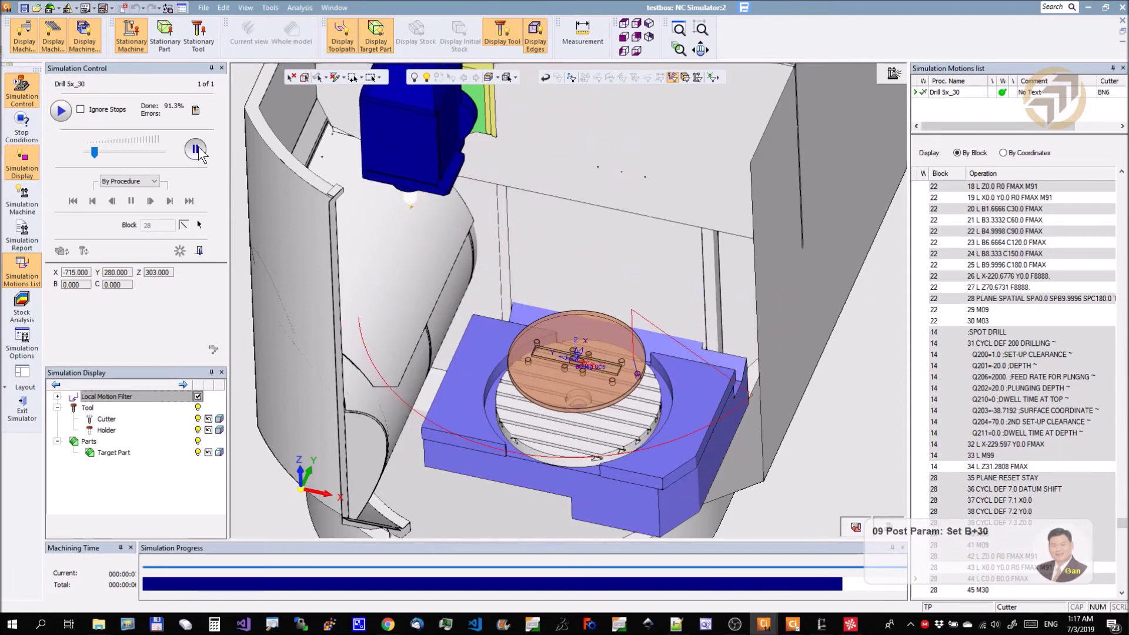
left_click(22, 405)
left_click(515, 340)
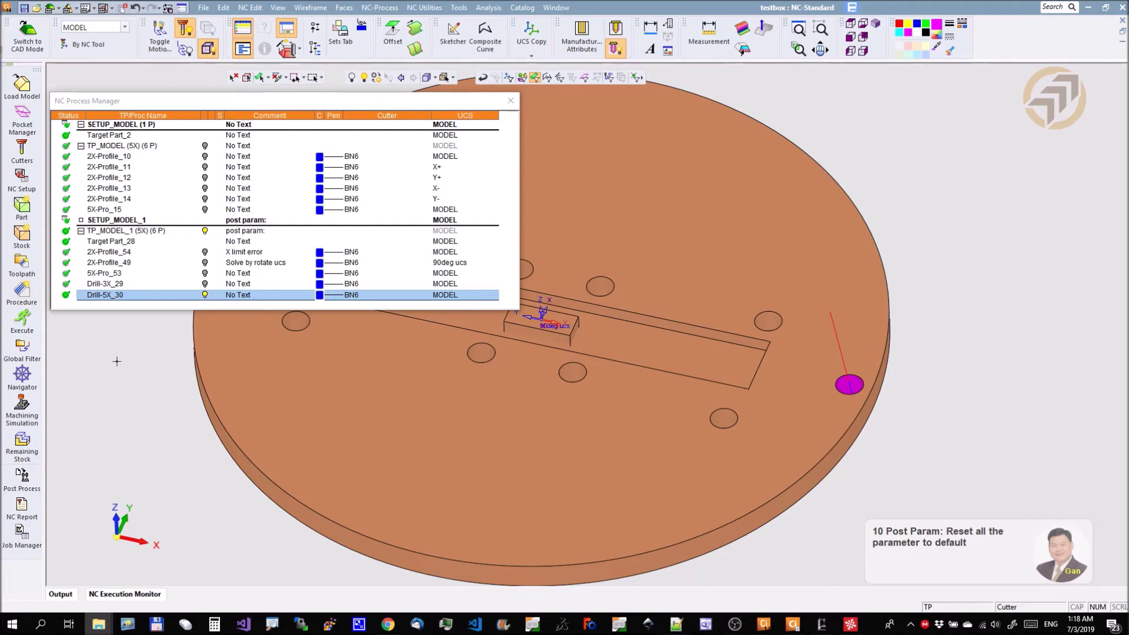
Open the SETUP_MODEL_1 NC setup for editing and bring up its post processor parameters.
left_click_drag(625, 398, 639, 330, "ctrl")
right_click_drag(639, 329, 619, 380, "ctrl")
middle_click_drag(619, 380, 628, 384, "ctrl")
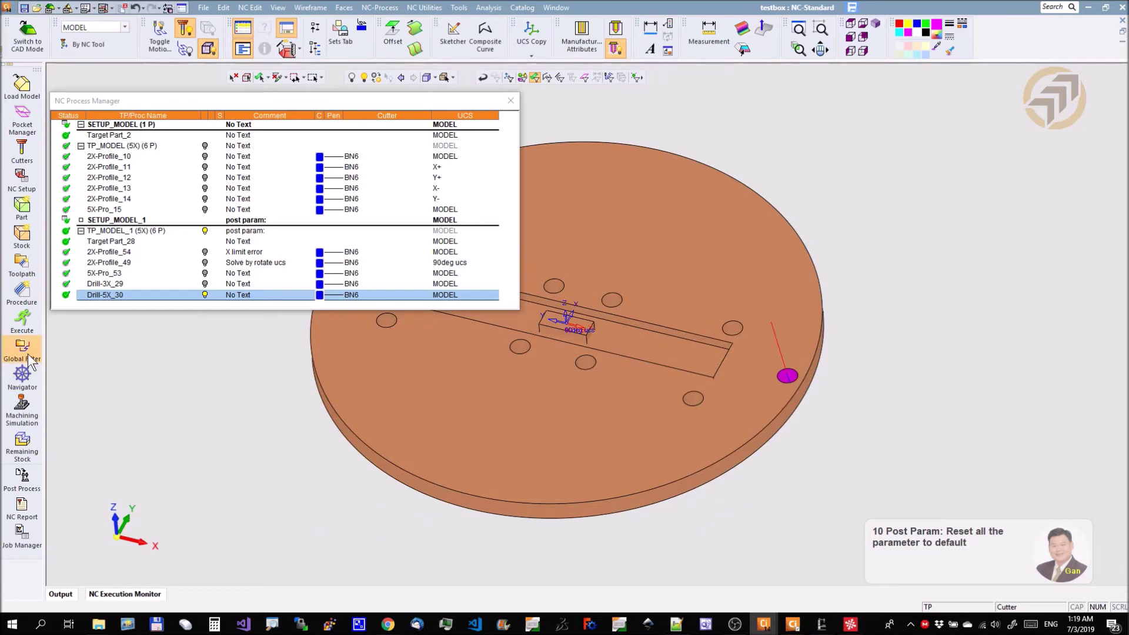
left_click(120, 220)
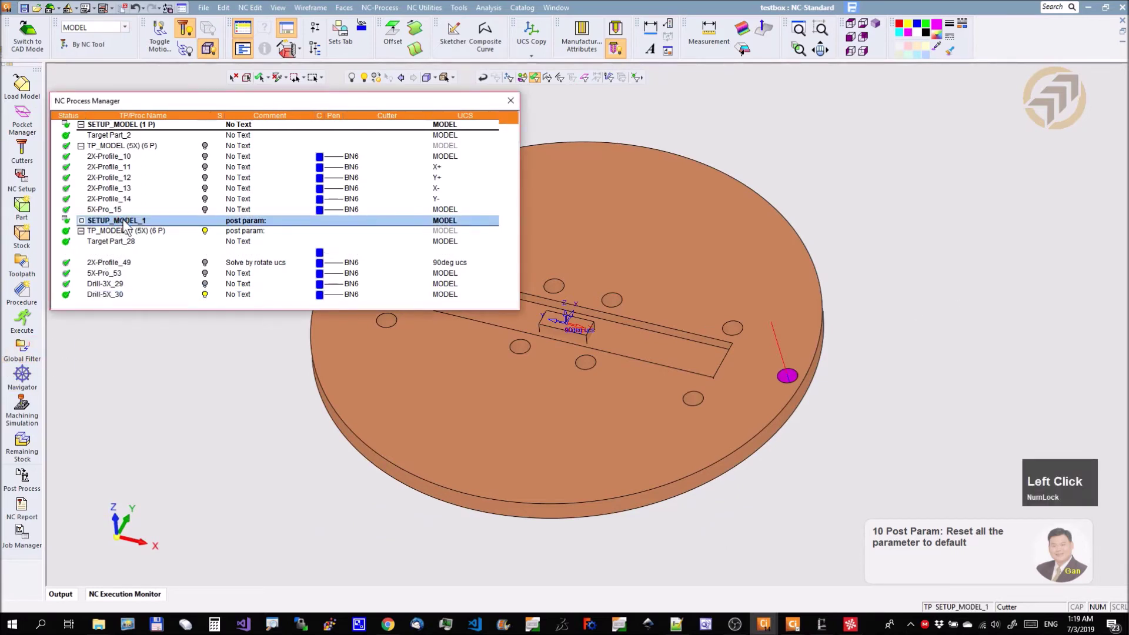
double_click(120, 220)
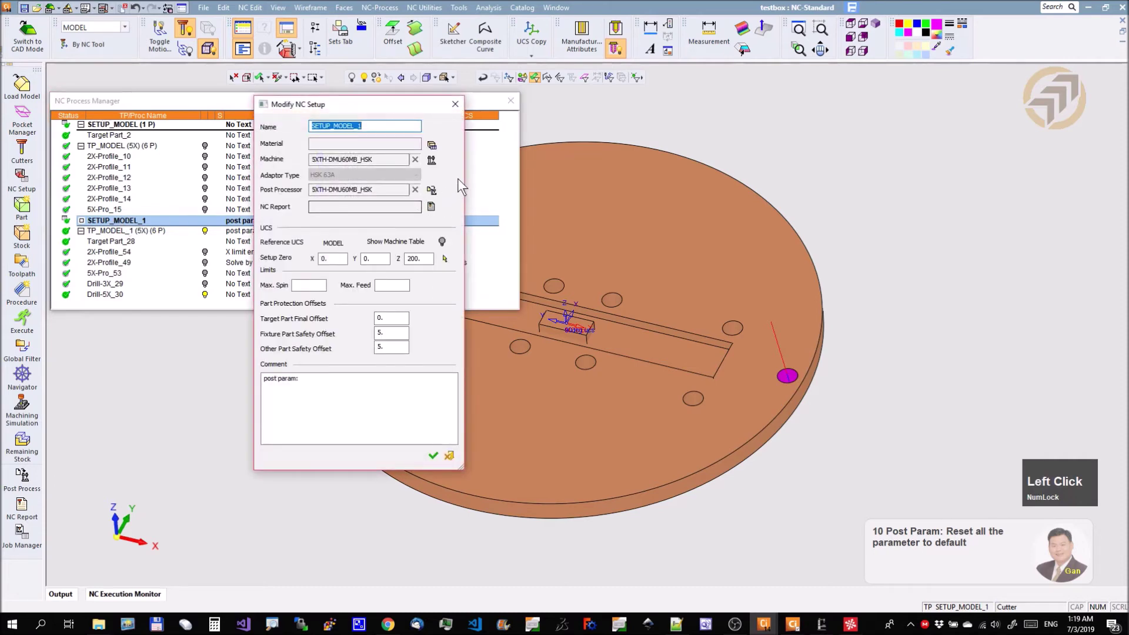
left_click(436, 190)
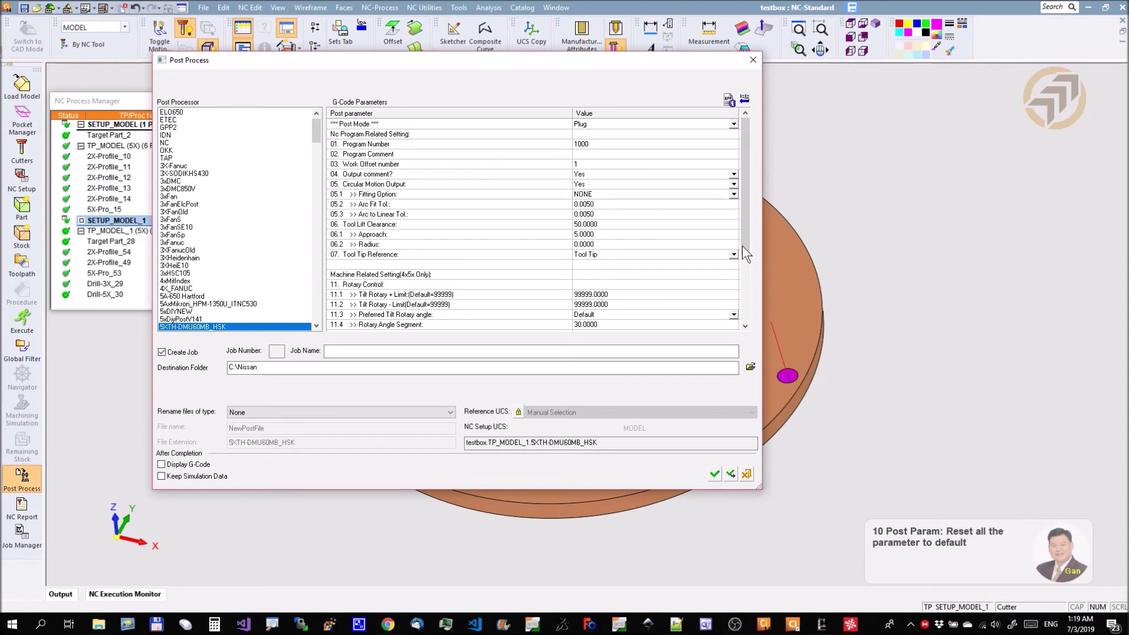
Set post parameter 11.1 Tilt Rotary + Limit to 30 in the post process settings.
left_click_drag(748, 224, 687, 260)
left_click_drag(466, 287, 442, 287)
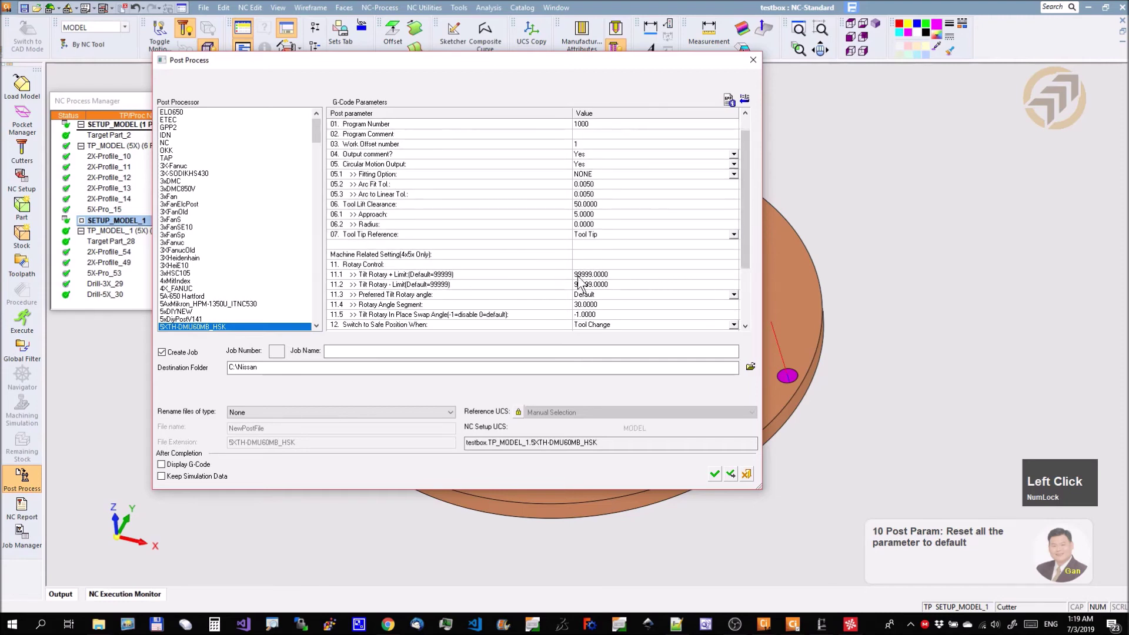
left_click(639, 273)
type("30")
key("Return")
Set Fitting Motions to Machine Limit to Fit by the whole procedure and Position Drill hole by Rotary Table to Minimize X.
left_click_drag(743, 208, 740, 291)
left_click(732, 314)
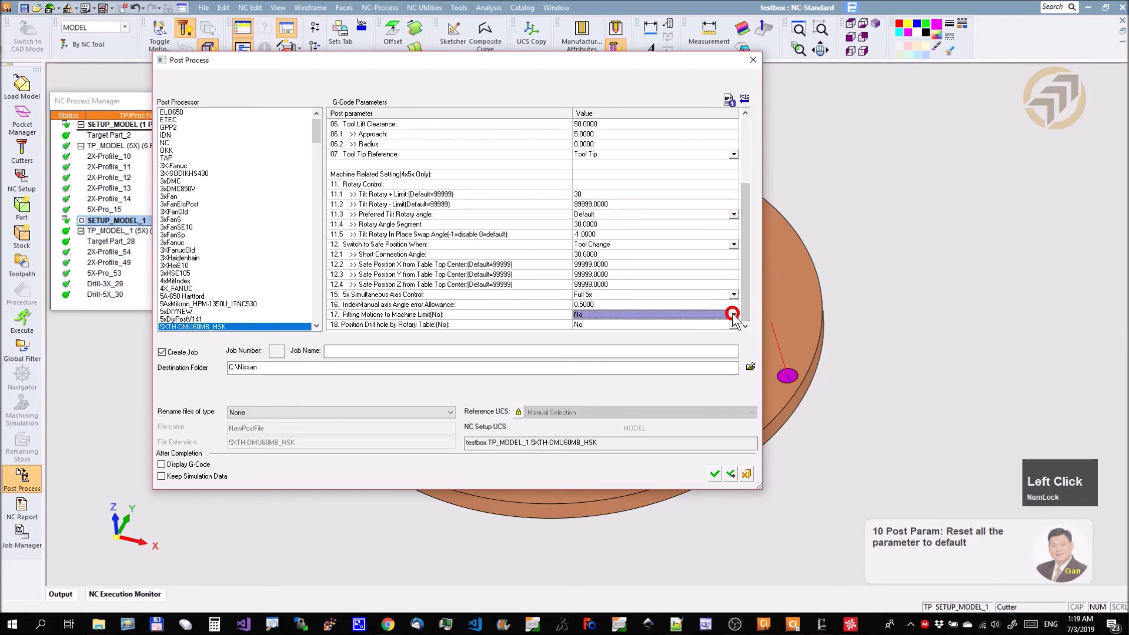
left_click(733, 315)
left_click(615, 335)
left_click(734, 326)
left_click(733, 325)
left_click(596, 345)
left_click(540, 311)
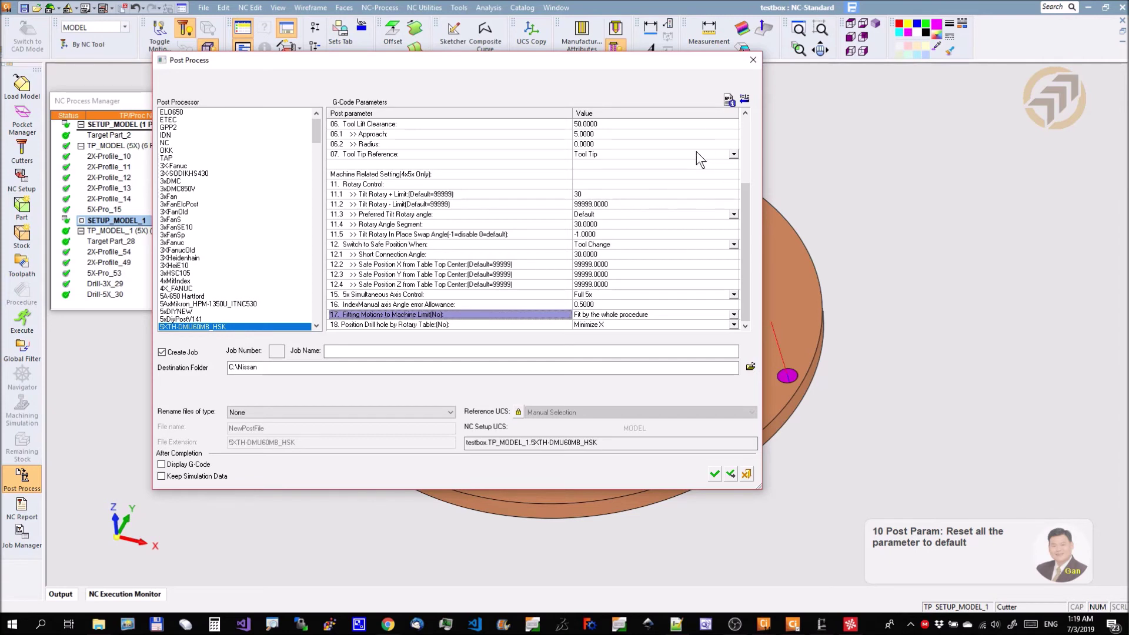
Reset all G-code post parameters to their default values and review the rotary and fitting settings.
left_click(745, 100)
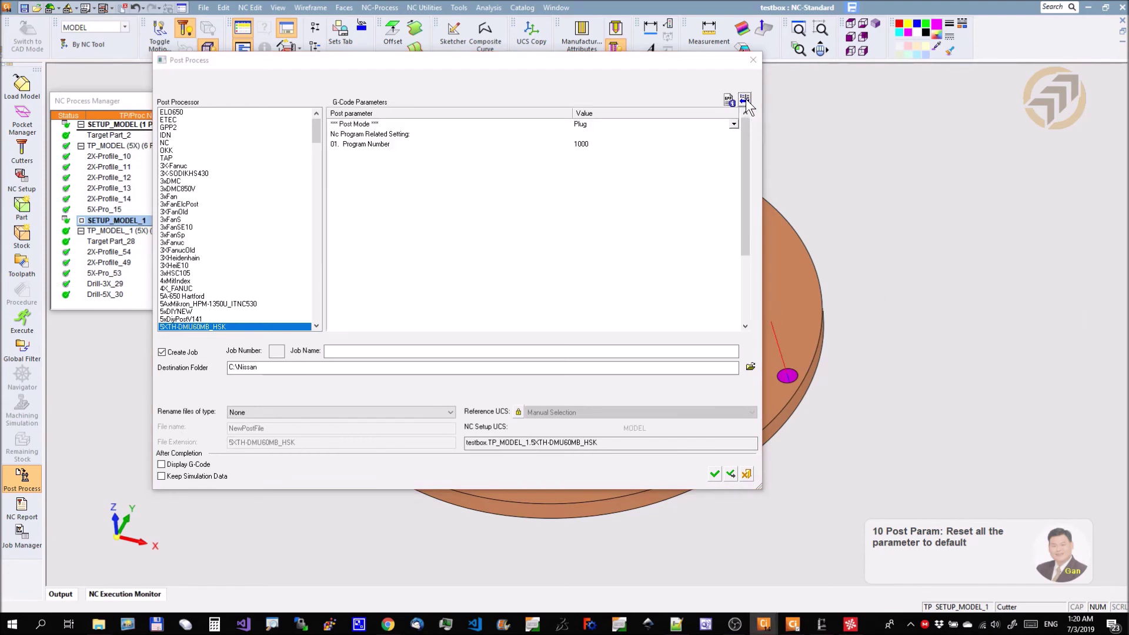
left_click_drag(745, 235, 742, 324)
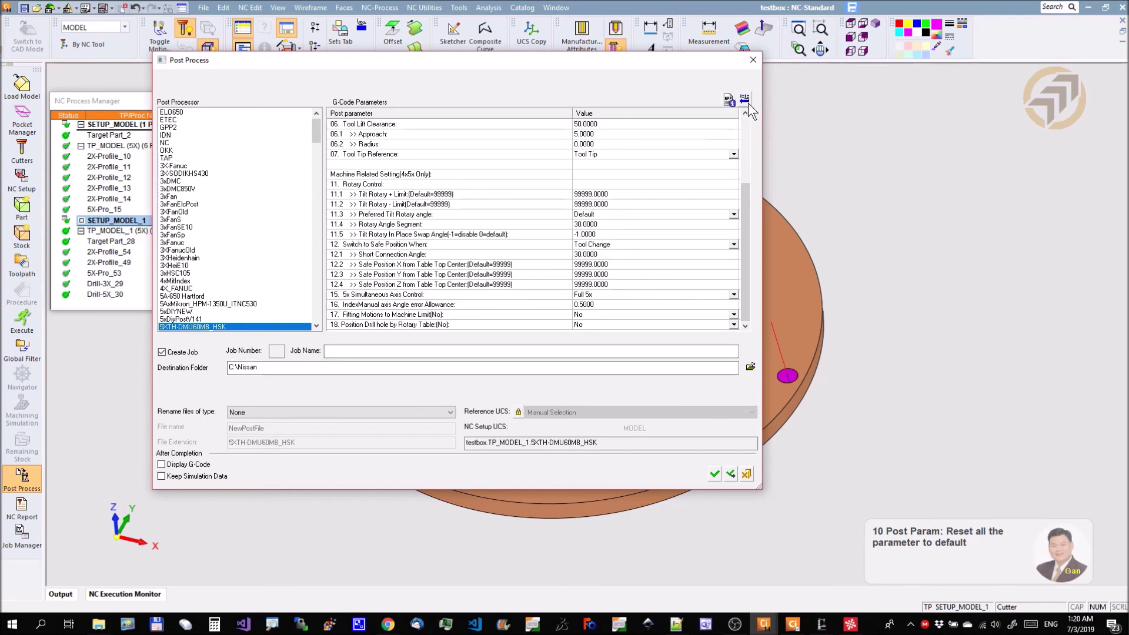
Open and read the post processor's help document, close it, and cancel both the post process and NC setup dialogs.
left_click(731, 100)
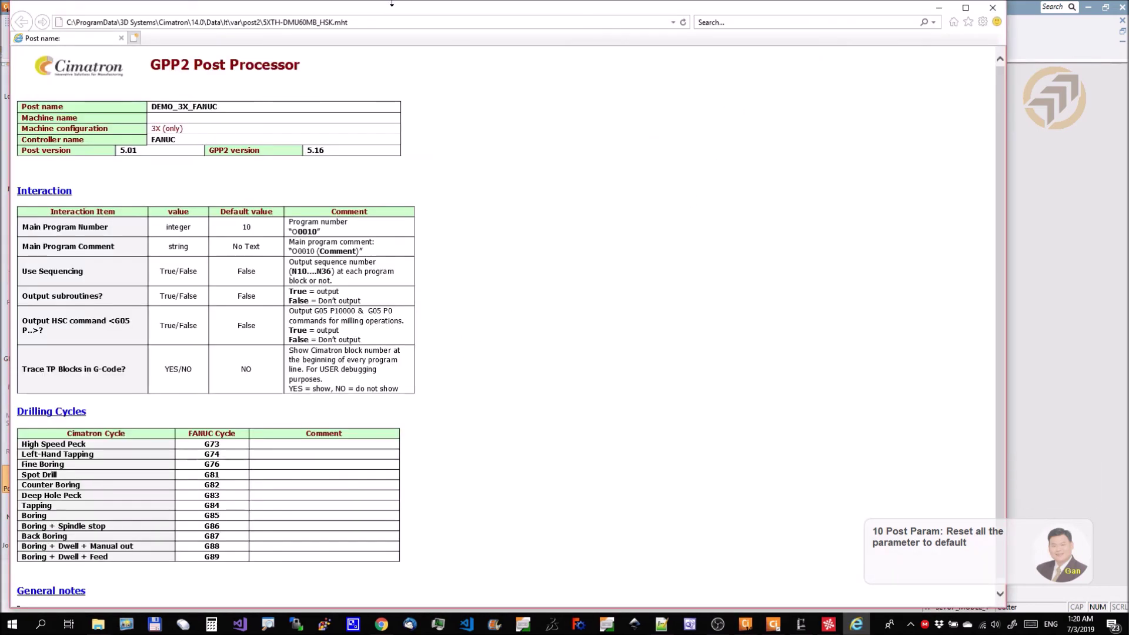
scroll(491, 354, "up", 2)
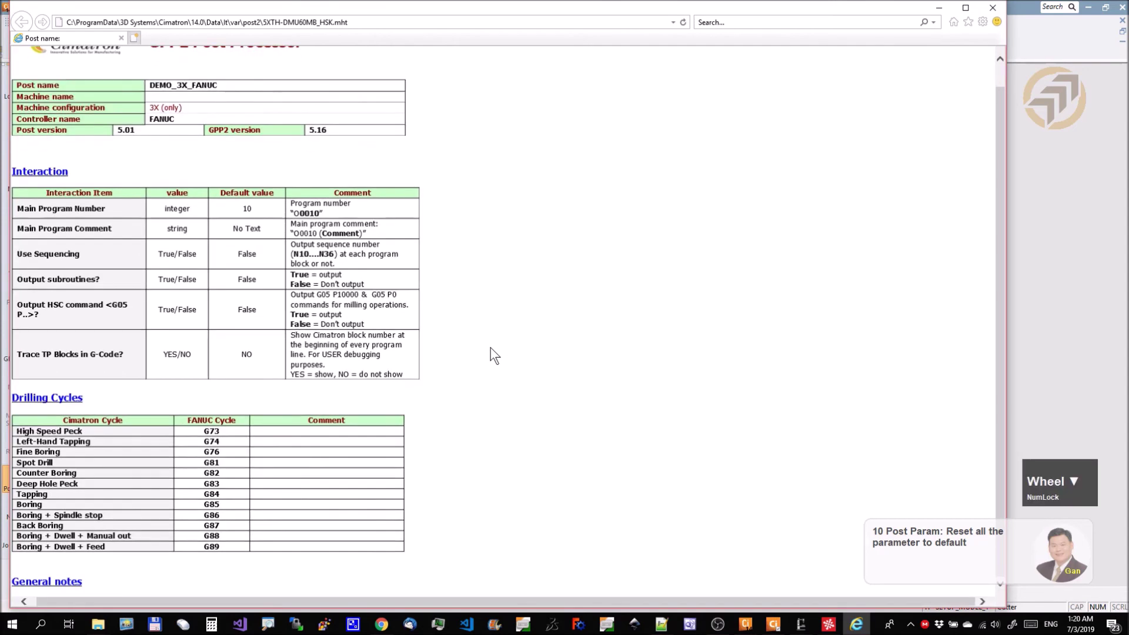
scroll(491, 349, "down", 1)
scroll(491, 351, "up", 1)
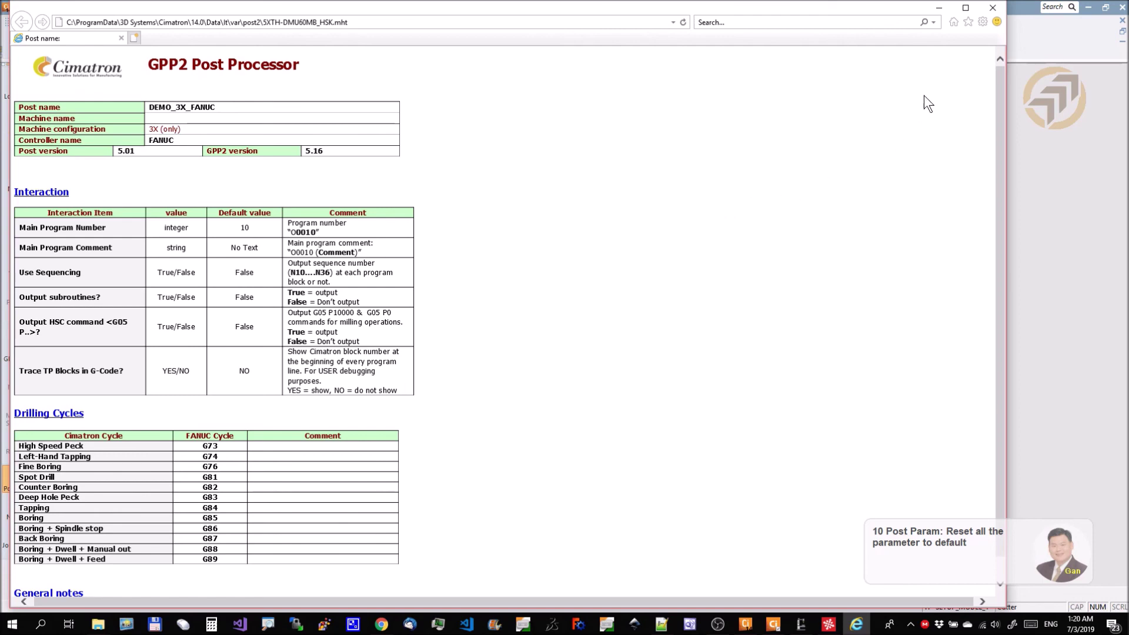
left_click(993, 10)
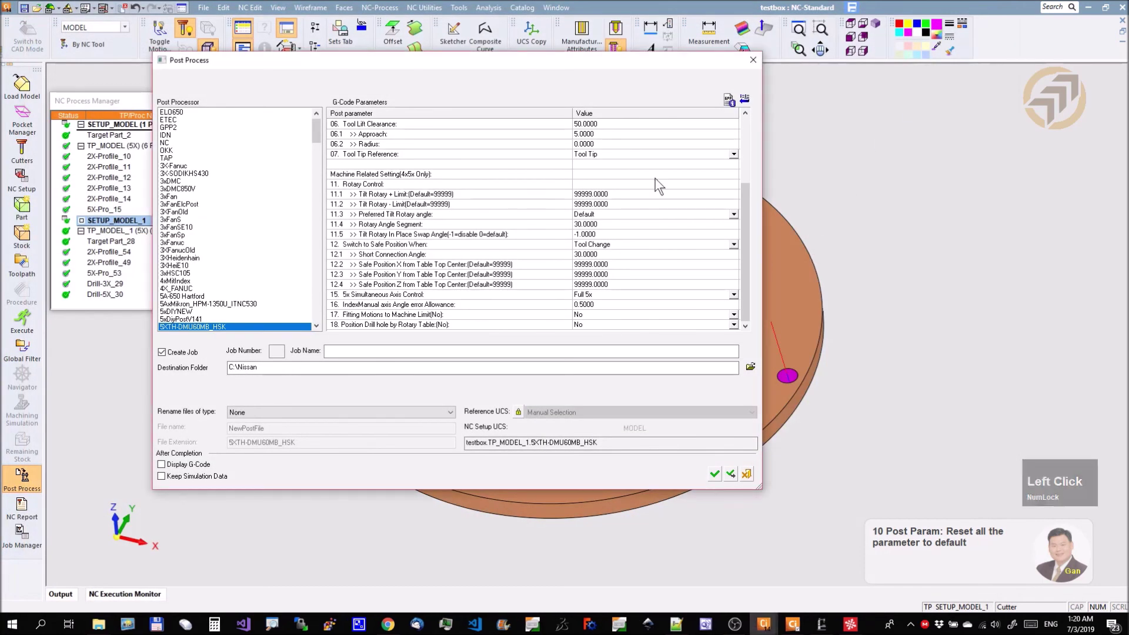
left_click(746, 475)
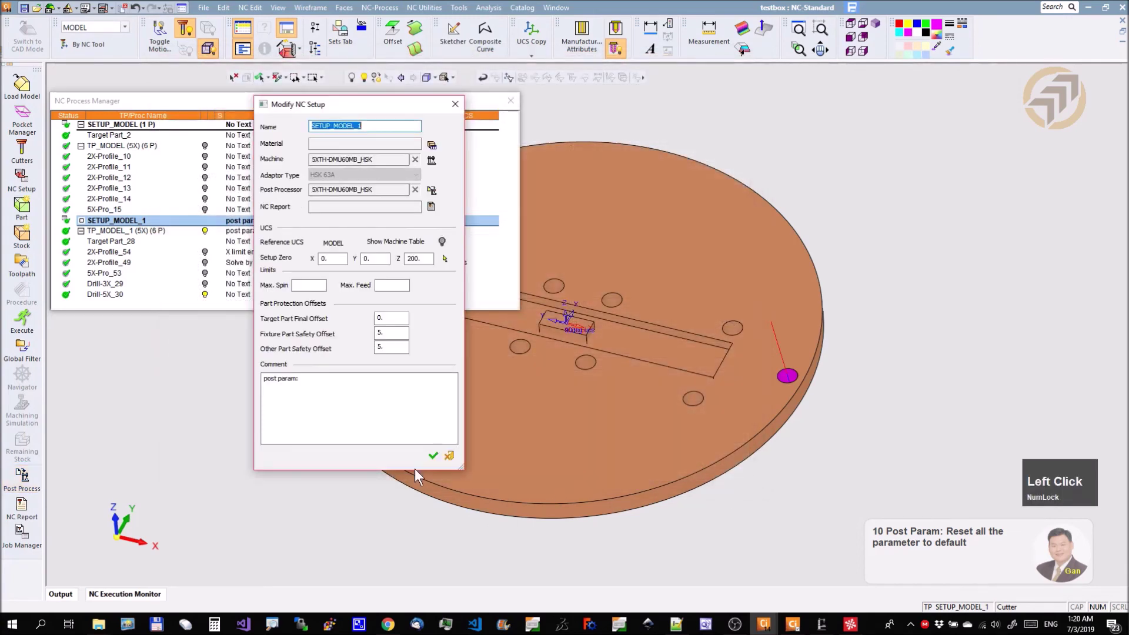
left_click(450, 458)
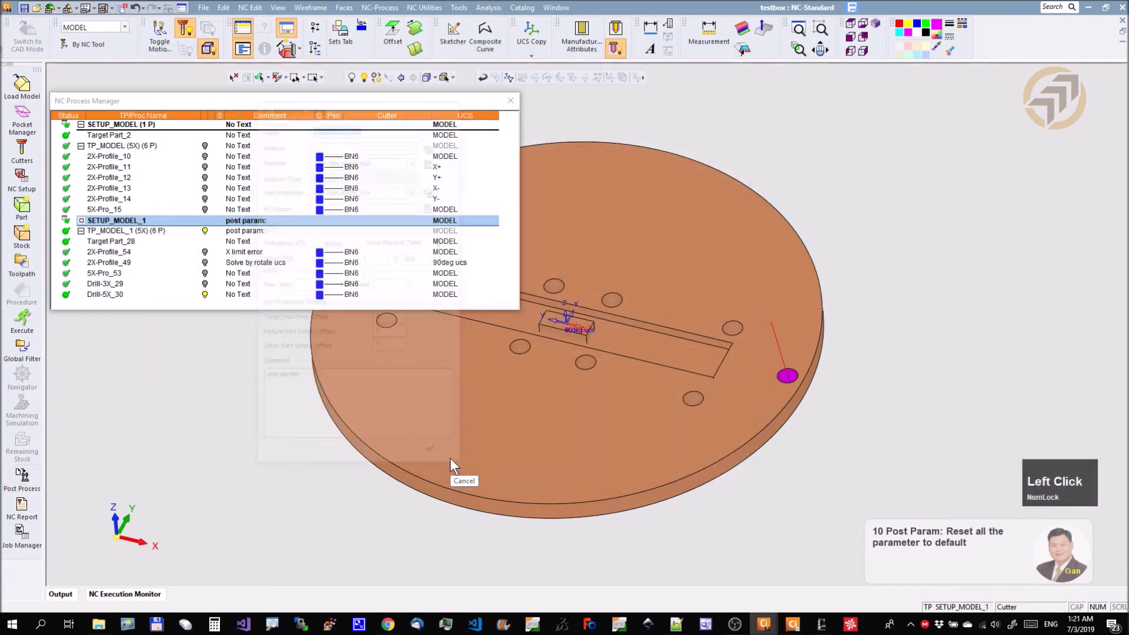